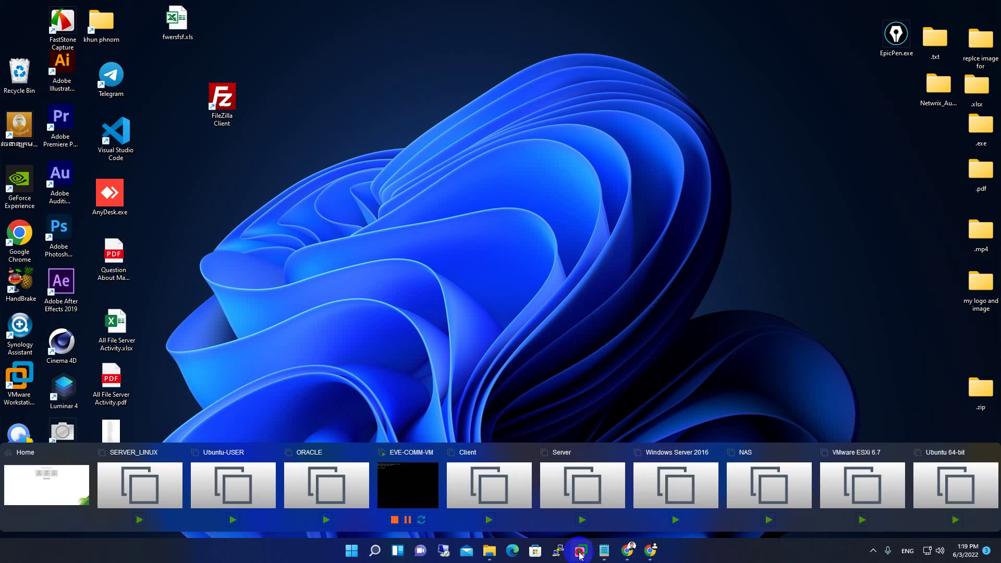
{"action": "left_click", "coordinate": [412, 485]}
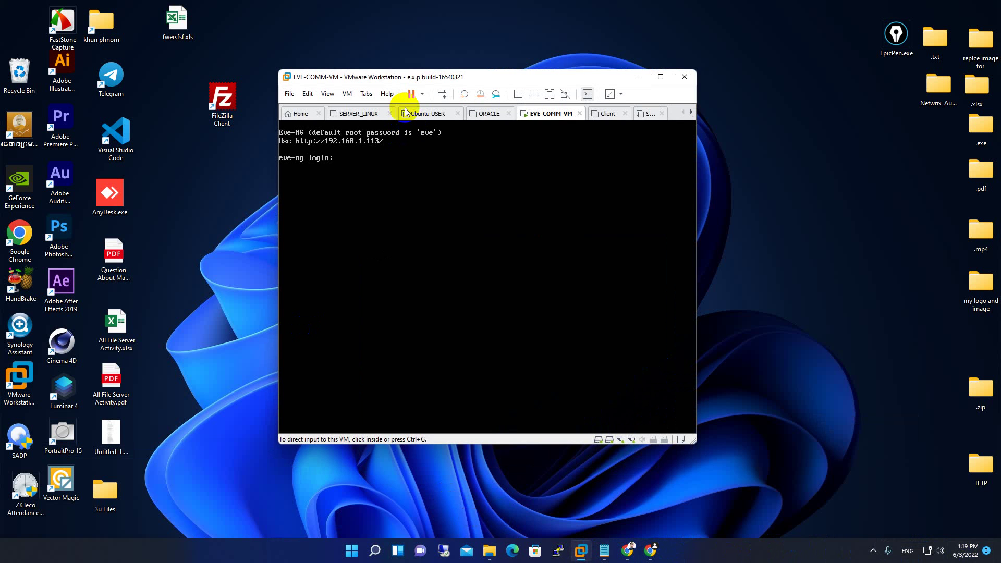
{"action": "left_click_drag", "start_coordinate": [398, 73], "coordinate": [469, 70]}
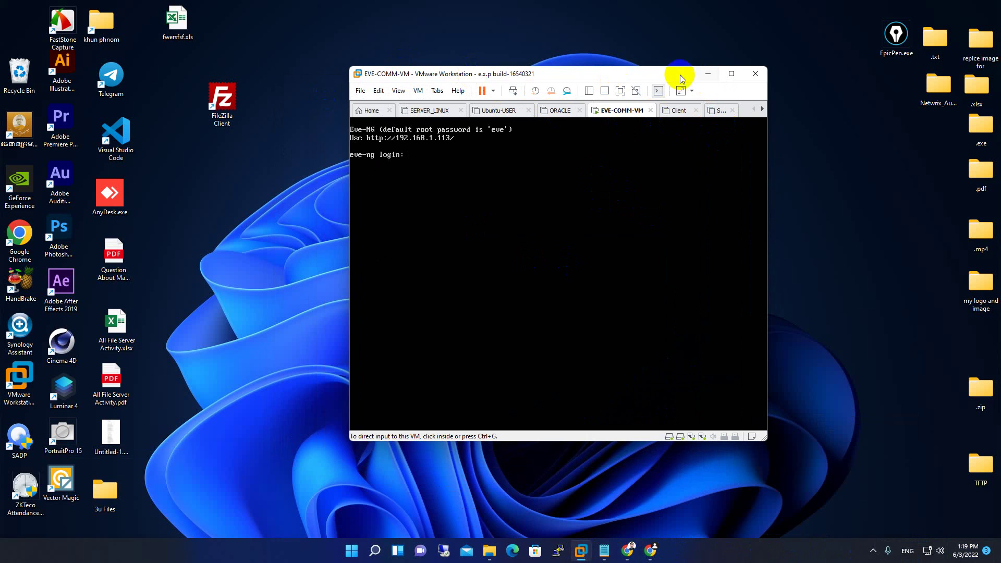
{"action": "left_click_drag", "start_coordinate": [635, 67], "coordinate": [620, 159]}
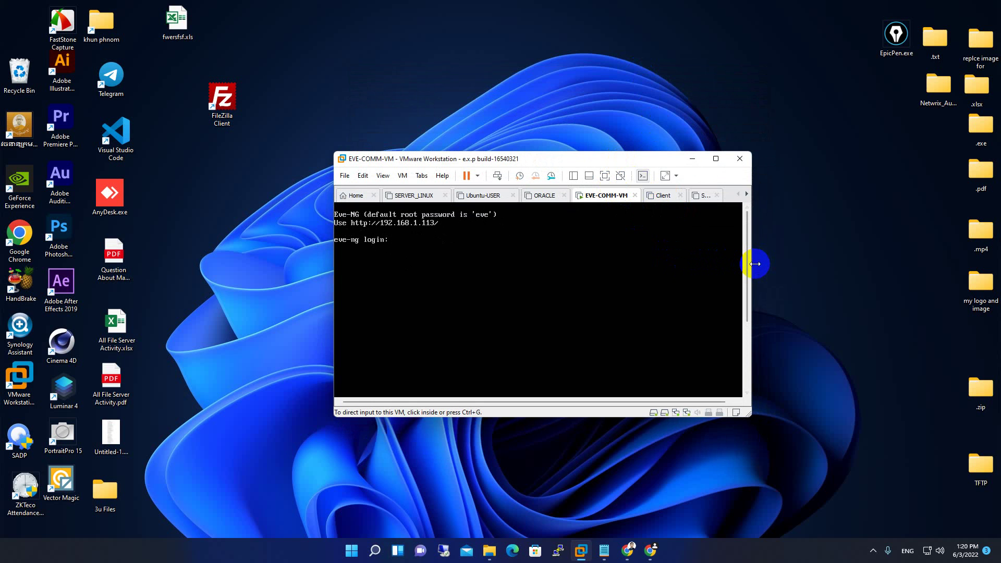
{"action": "left_click_drag", "start_coordinate": [755, 264], "coordinate": [829, 267]}
{"action": "left_click_drag", "start_coordinate": [637, 161], "coordinate": [556, 198]}
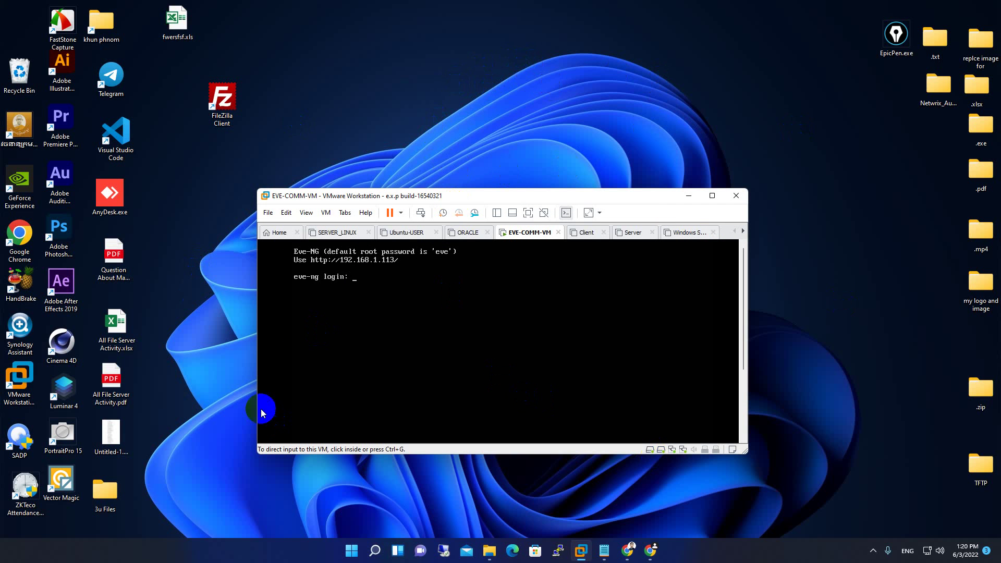
{"action": "left_click_drag", "start_coordinate": [429, 196], "coordinate": [459, 143]}
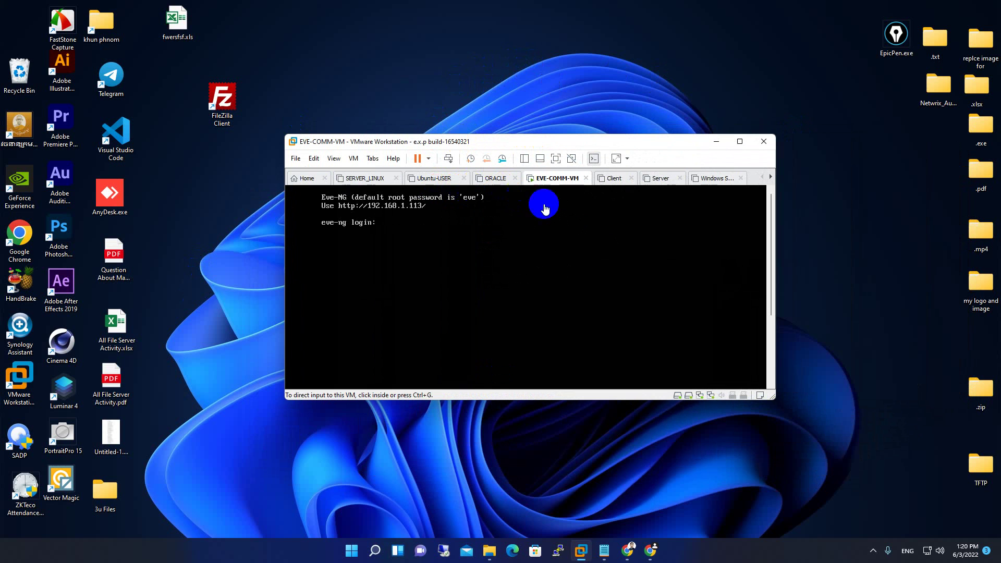
{"action": "left_click", "coordinate": [614, 179]}
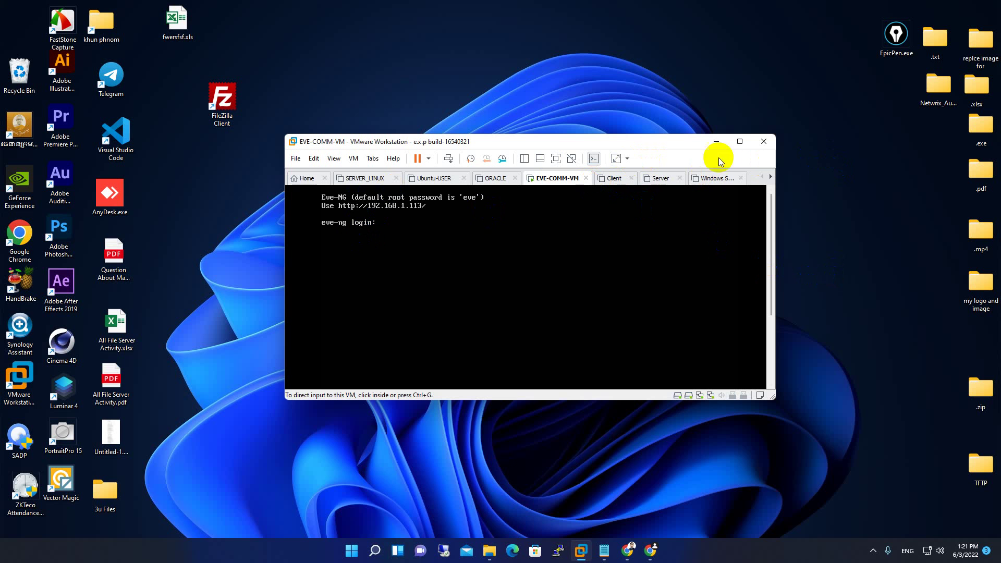
{"action": "mouse_move", "coordinate": [743, 150]}
{"action": "left_click_drag", "start_coordinate": [548, 146], "coordinate": [605, 121]}
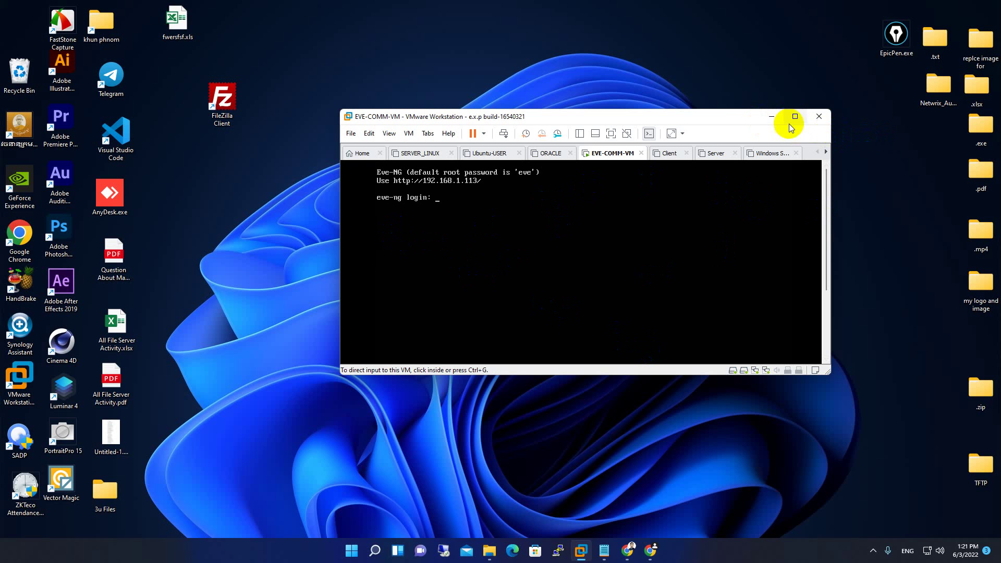
{"action": "left_click", "coordinate": [771, 116]}
Switch to the Chrome window showing a blank New Tab, then minimize it.
{"action": "left_click", "coordinate": [629, 553]}
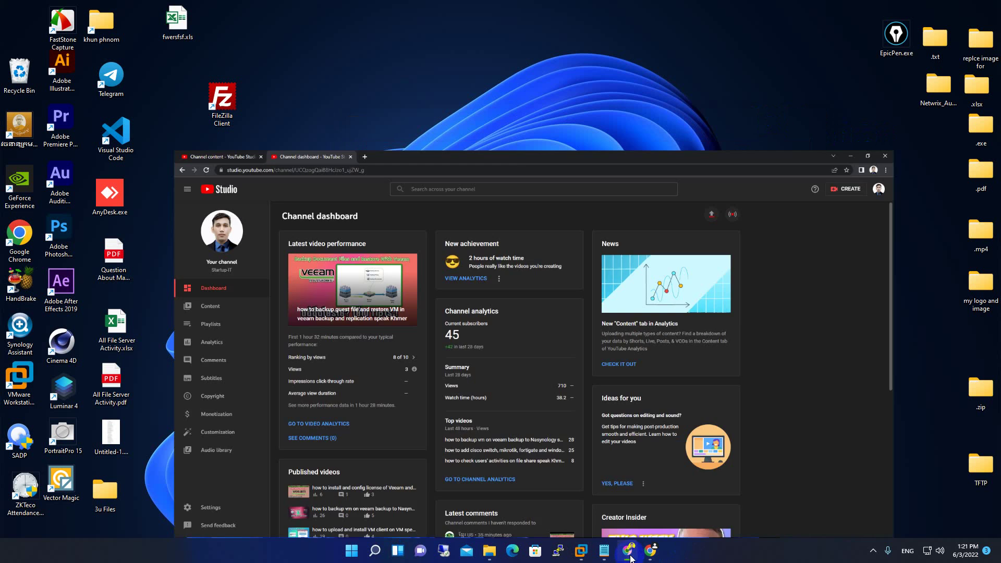
{"action": "left_click", "coordinate": [630, 556]}
{"action": "left_click", "coordinate": [650, 551]}
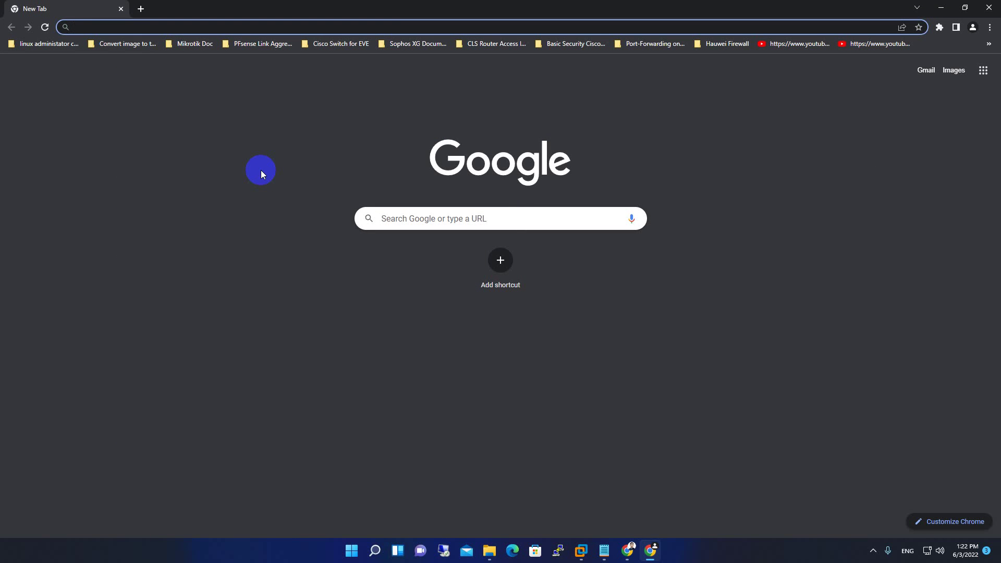
{"action": "left_click", "coordinate": [949, 4]}
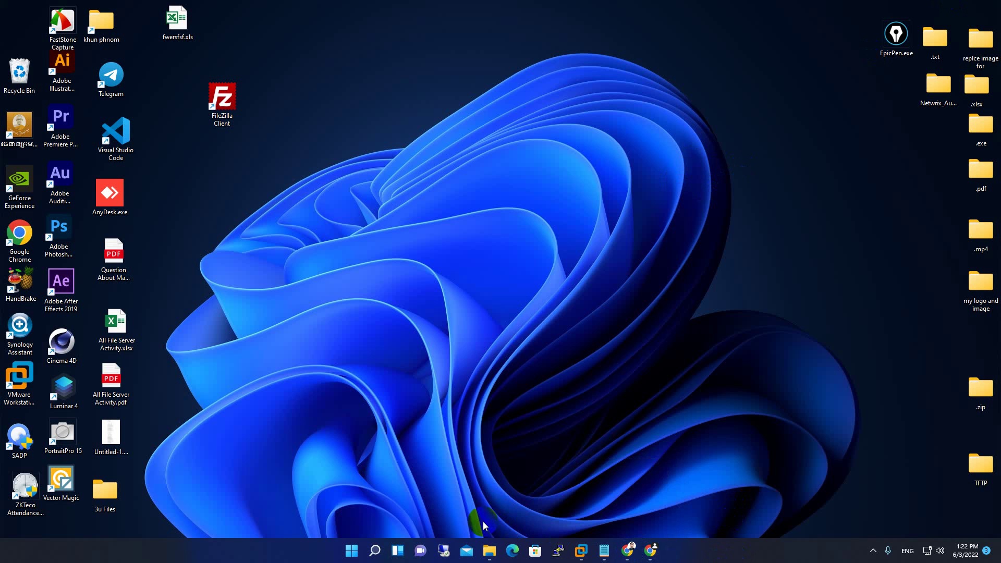
Reopen the EVE-COMM-VM console briefly, then minimize it again.
{"action": "mouse_move", "coordinate": [581, 550]}
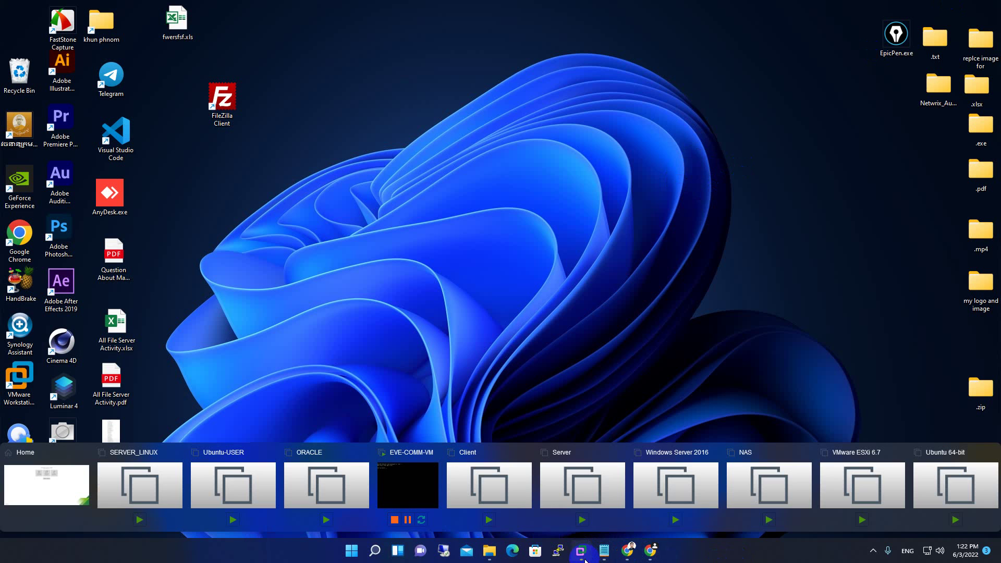
{"action": "left_click", "coordinate": [405, 493]}
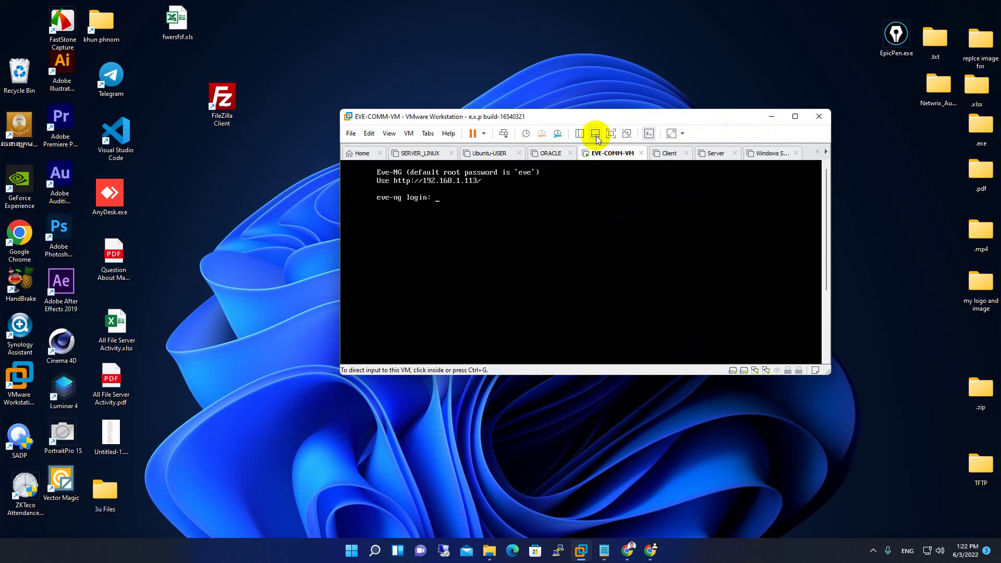
{"action": "left_click", "coordinate": [769, 117]}
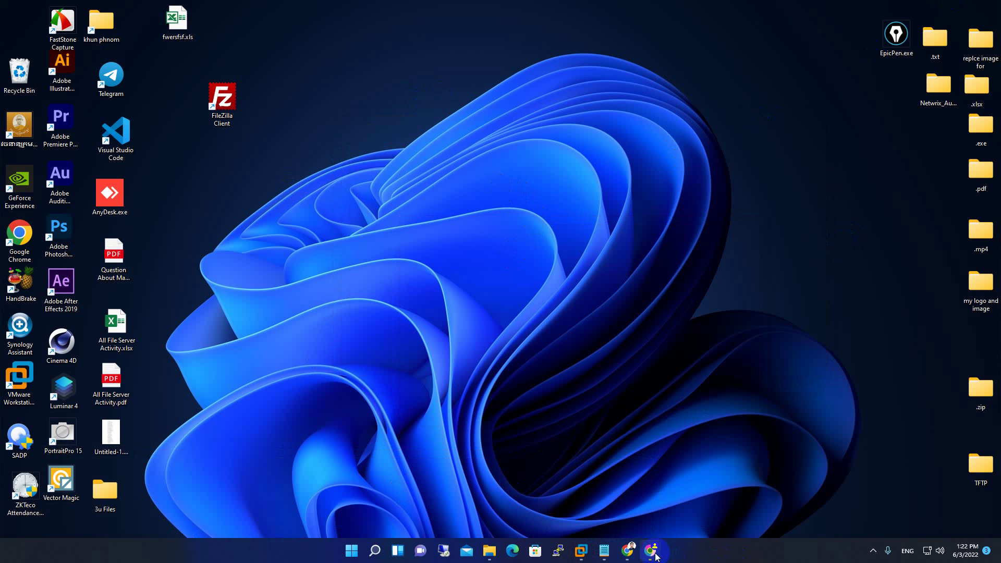
Open a second Chrome tab and load the eve-ng.net home page.
{"action": "mouse_move", "coordinate": [656, 557]}
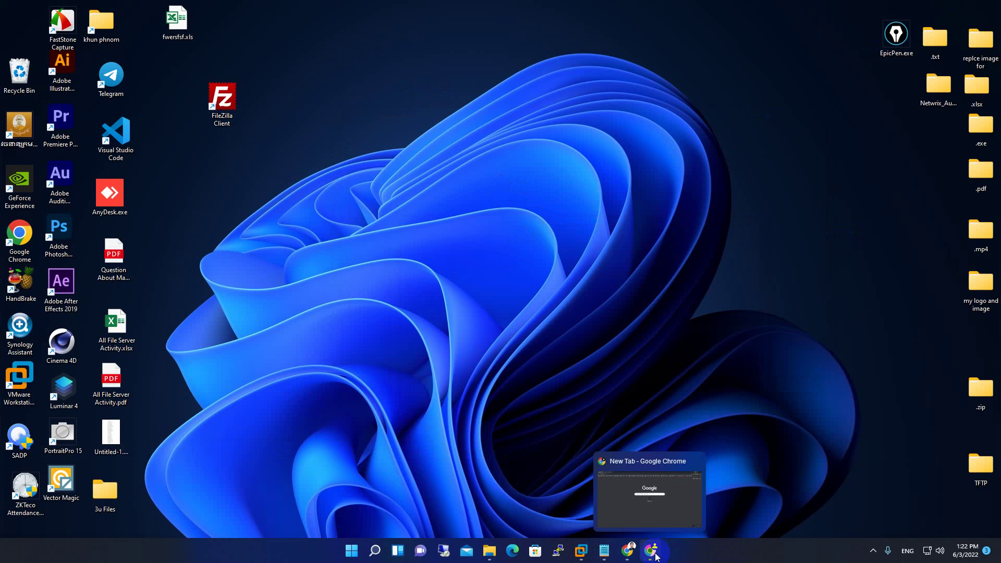
{"action": "left_click", "coordinate": [655, 555]}
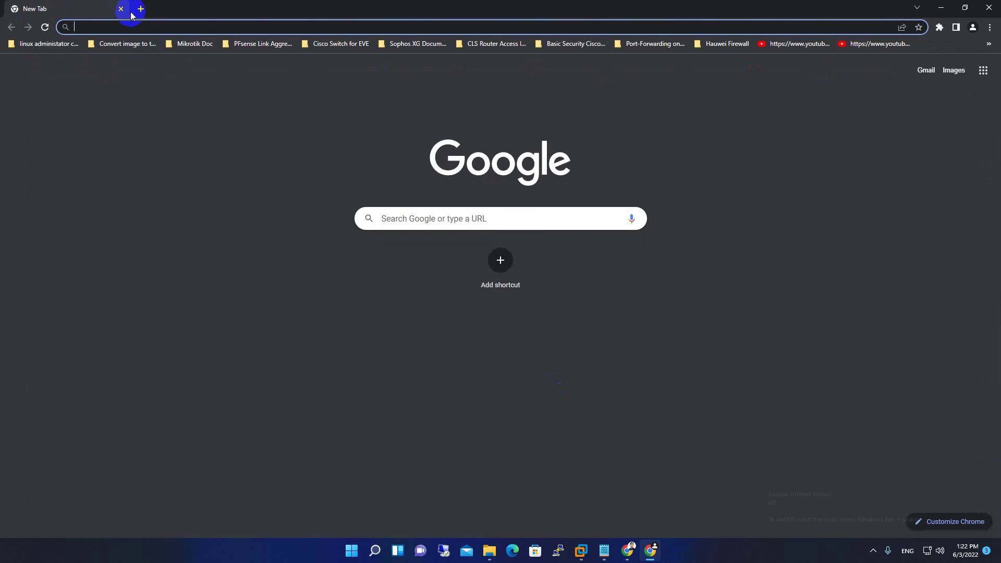
{"action": "left_click", "coordinate": [140, 10]}
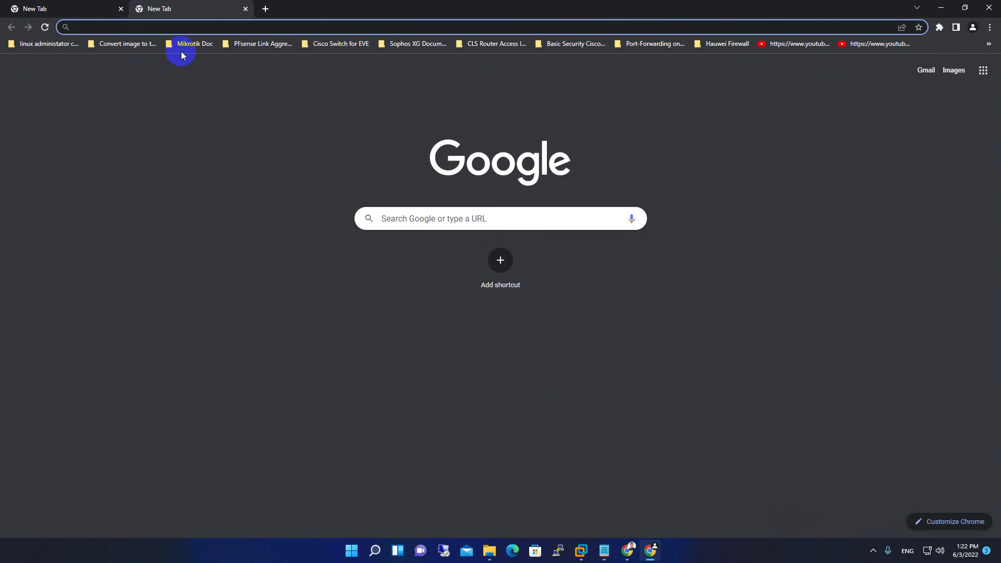
{"action": "type", "text": "eve"}
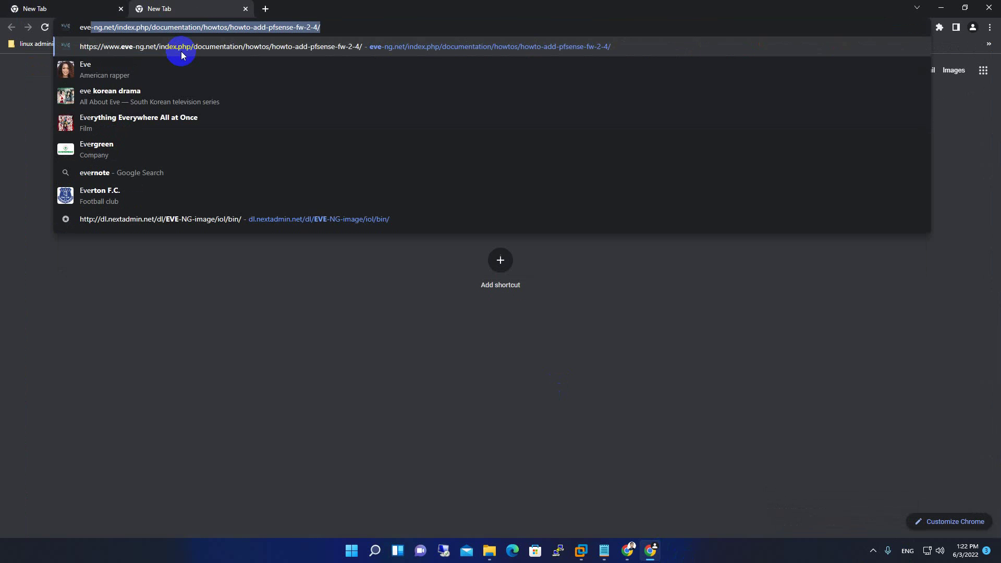
{"action": "type", "text": ".-ng.ne"}
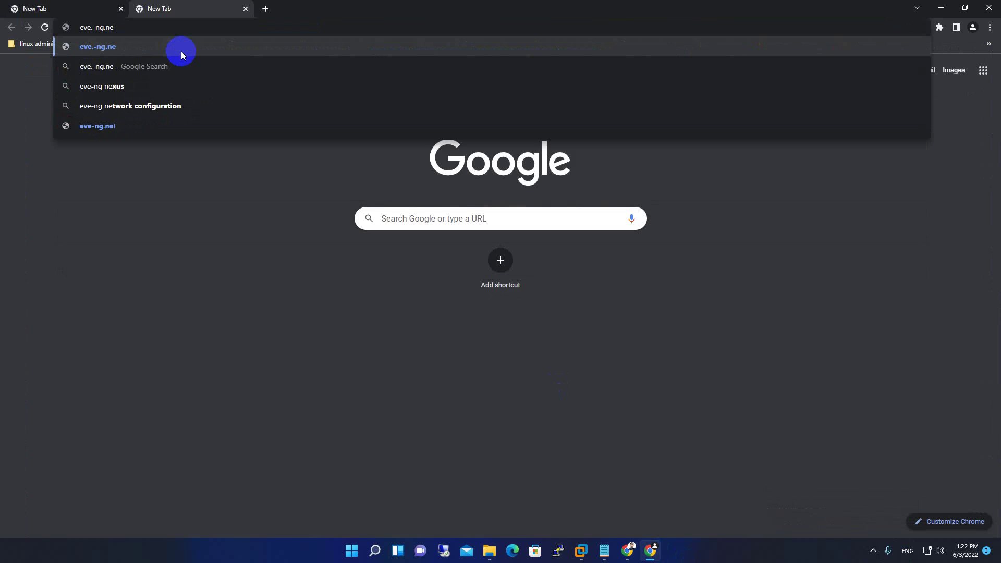
{"action": "key", "text": "BackSpace"}
{"action": "key", "text": "BackSpace"}
{"action": "key", "text": "BackSpace"}
{"action": "key", "text": "BackSpace"}
{"action": "key", "text": "BackSpace"}
{"action": "key", "text": "BackSpace"}
{"action": "key", "text": "BackSpace"}
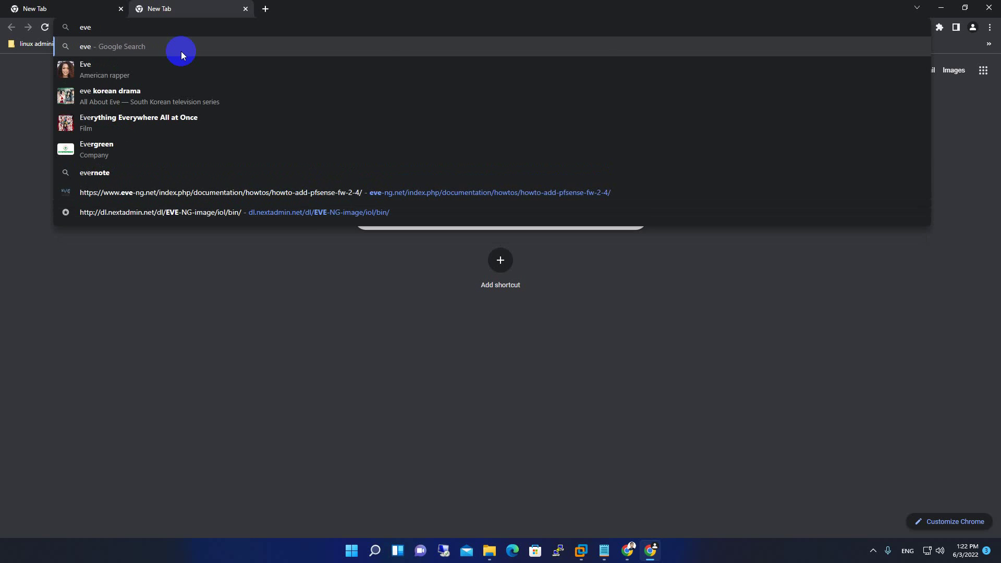
{"action": "type", "text": "-ng.net"}
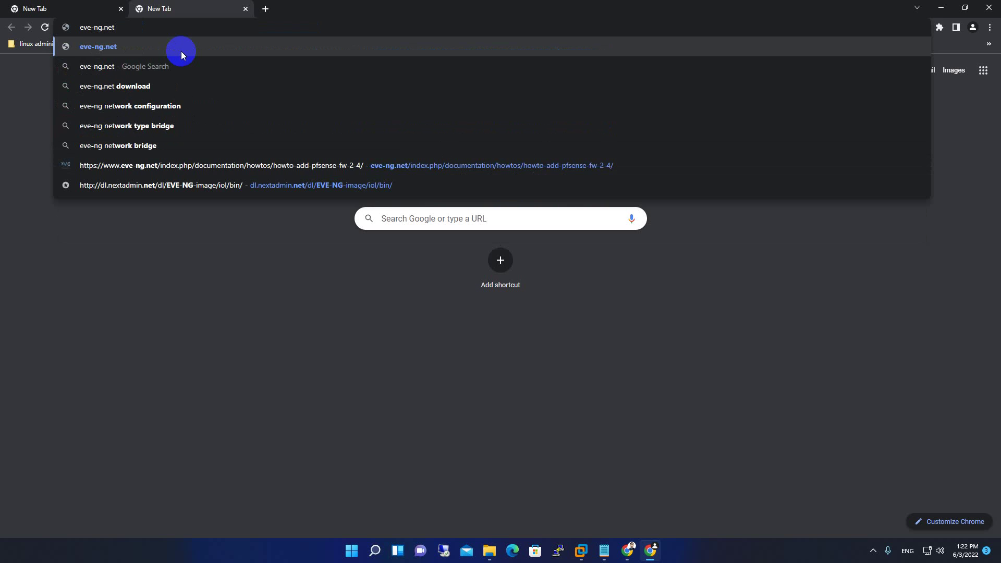
{"action": "key", "text": "Return"}
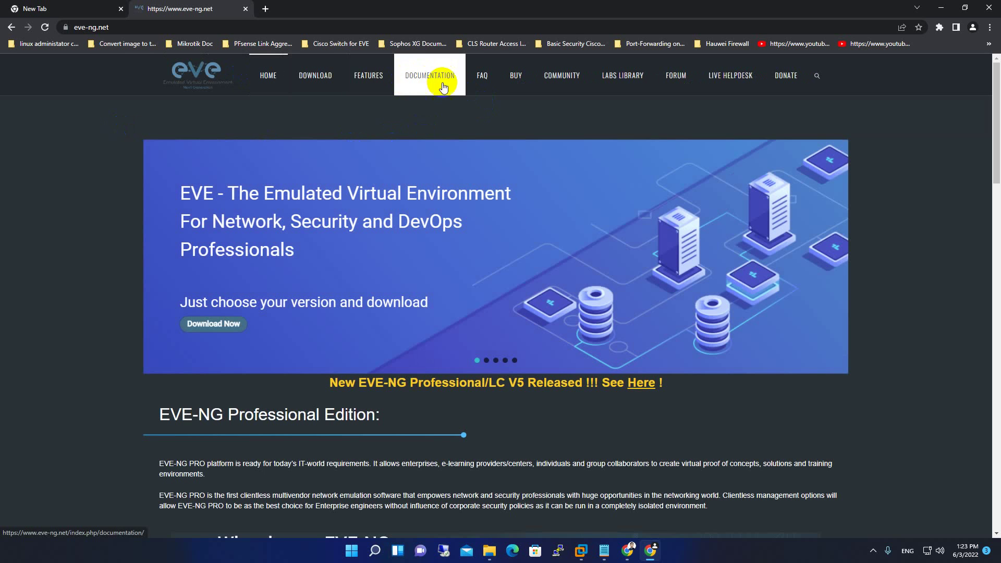
Go to the EVE-NG documentation's How-to guides for loading images.
{"action": "left_click", "coordinate": [368, 92]}
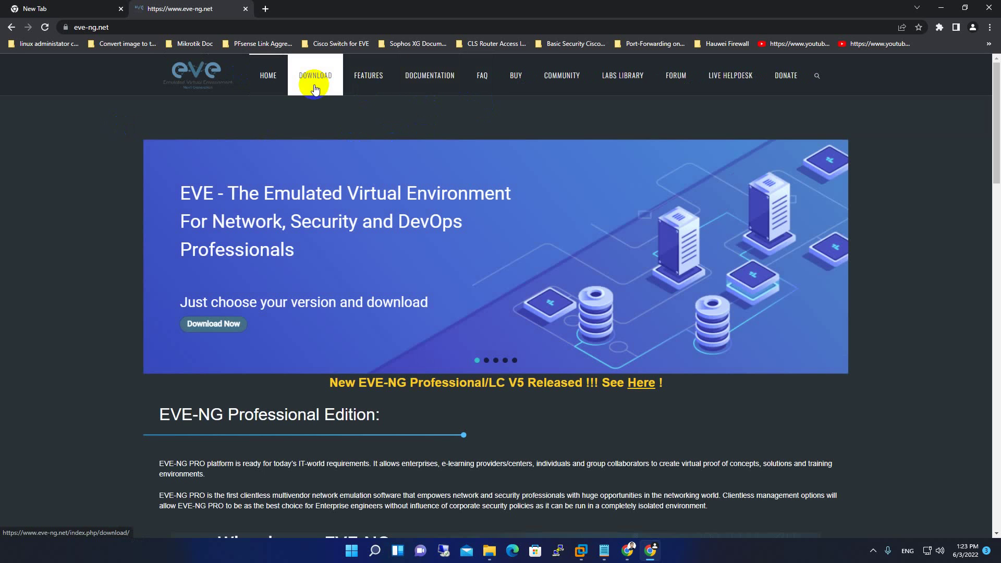
{"action": "left_click", "coordinate": [430, 82]}
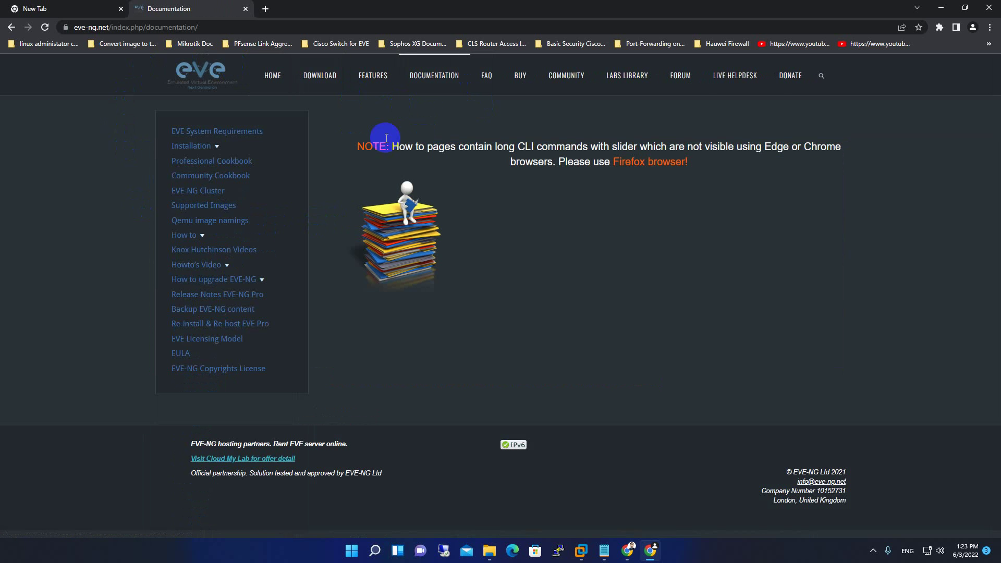
{"action": "left_click", "coordinate": [196, 238]}
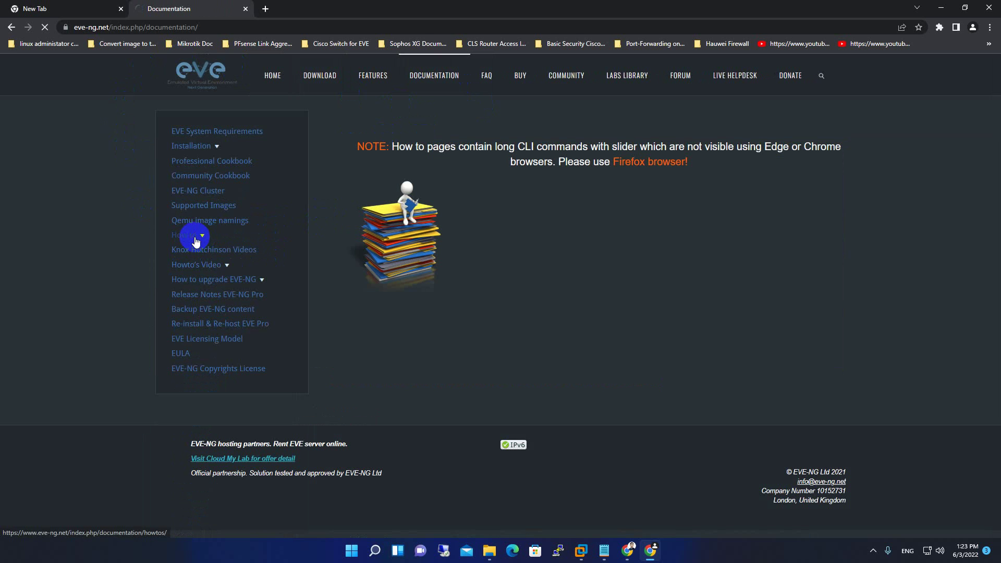
Scroll through the How-to list to locate the MS Windows Server guide.
{"action": "scroll", "coordinate": [313, 260], "scroll_direction": "down", "scroll_amount": 3}
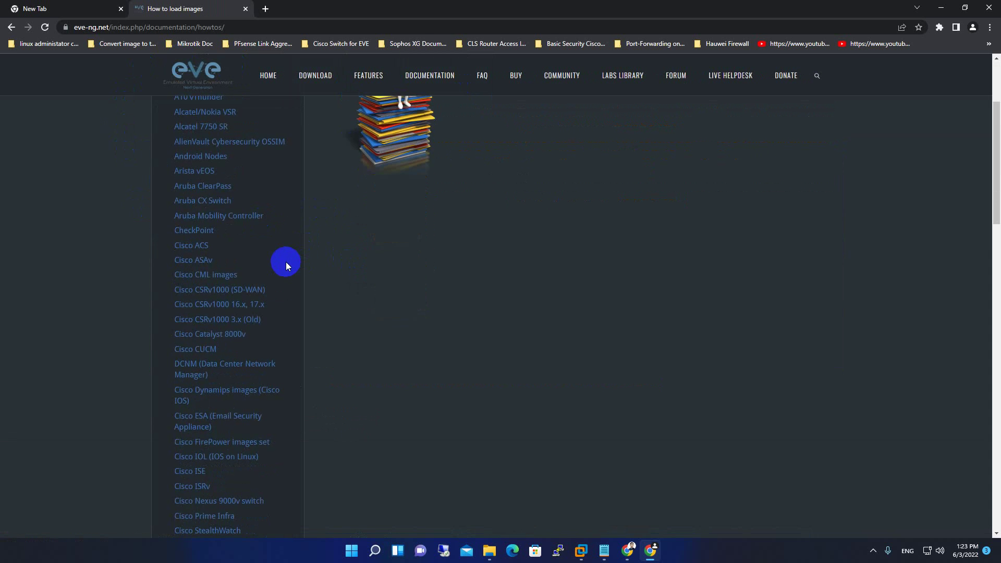
{"action": "scroll", "coordinate": [286, 262], "scroll_direction": "up", "scroll_amount": 3}
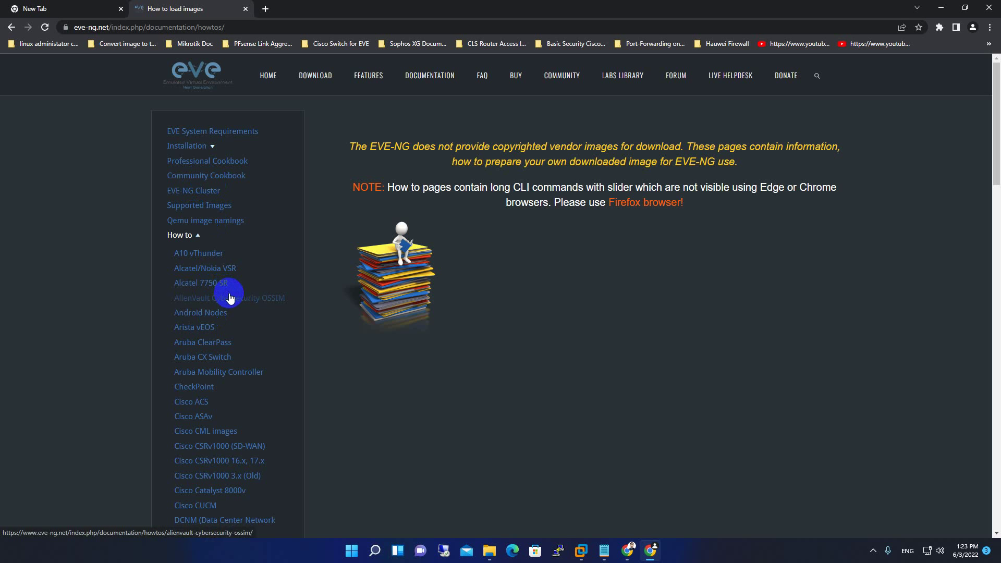
{"action": "scroll", "coordinate": [237, 449], "scroll_direction": "down", "scroll_amount": 5}
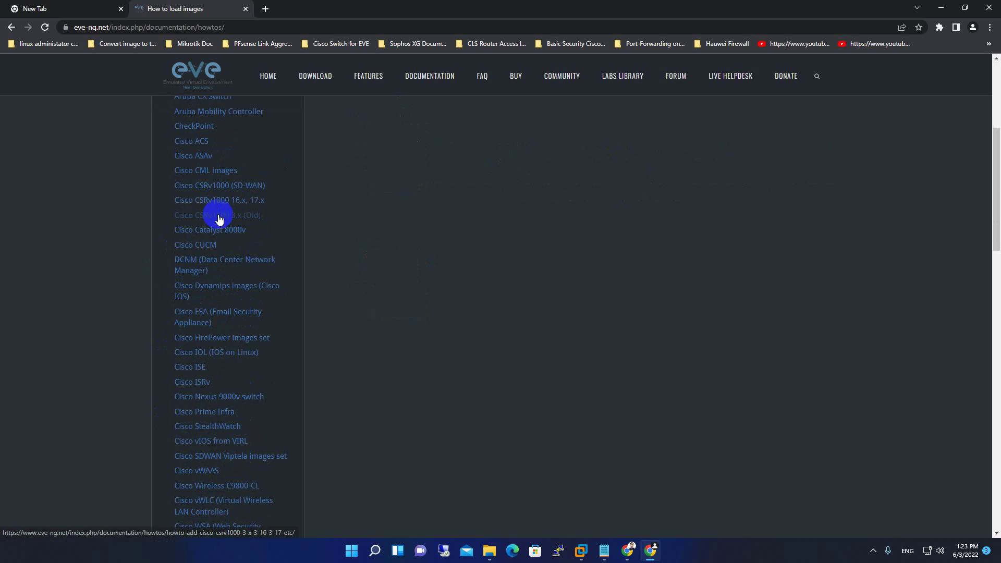
{"action": "scroll", "coordinate": [261, 441], "scroll_direction": "down", "scroll_amount": 1}
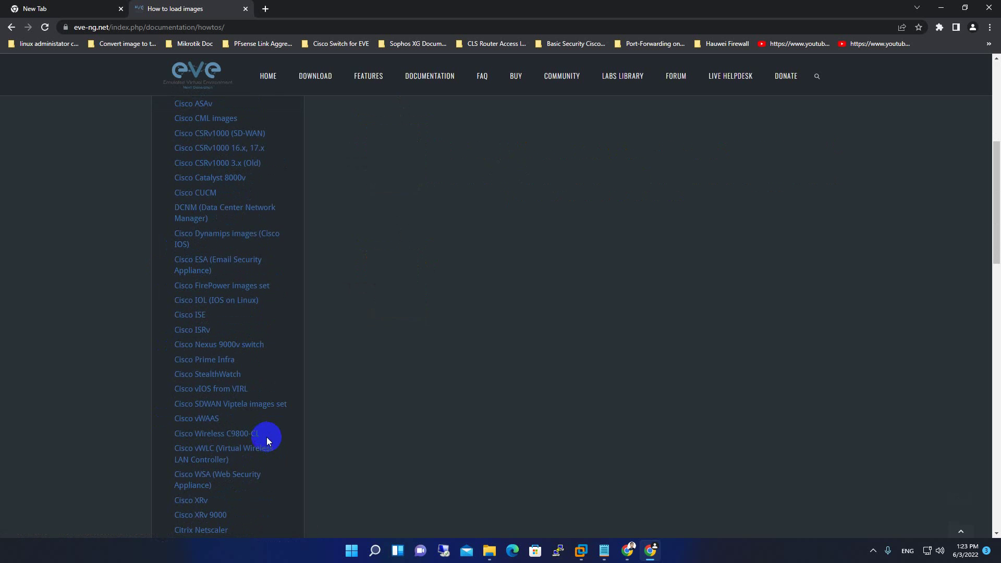
{"action": "scroll", "coordinate": [267, 437], "scroll_direction": "down", "scroll_amount": 2}
{"action": "scroll", "coordinate": [237, 401], "scroll_direction": "down", "scroll_amount": 2}
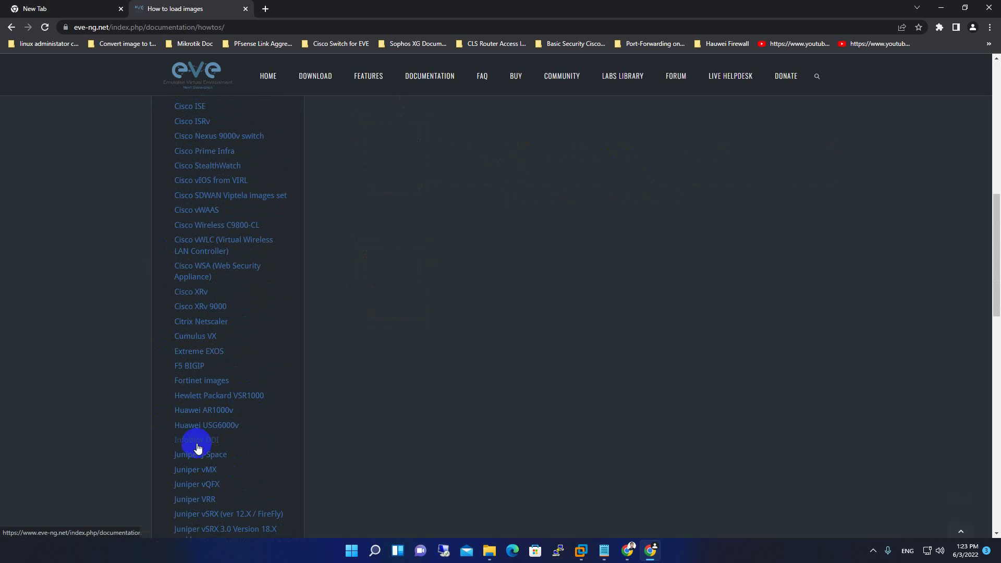
{"action": "scroll", "coordinate": [229, 435], "scroll_direction": "down", "scroll_amount": 2}
{"action": "scroll", "coordinate": [232, 437], "scroll_direction": "down", "scroll_amount": 1}
{"action": "scroll", "coordinate": [231, 438], "scroll_direction": "down", "scroll_amount": 2}
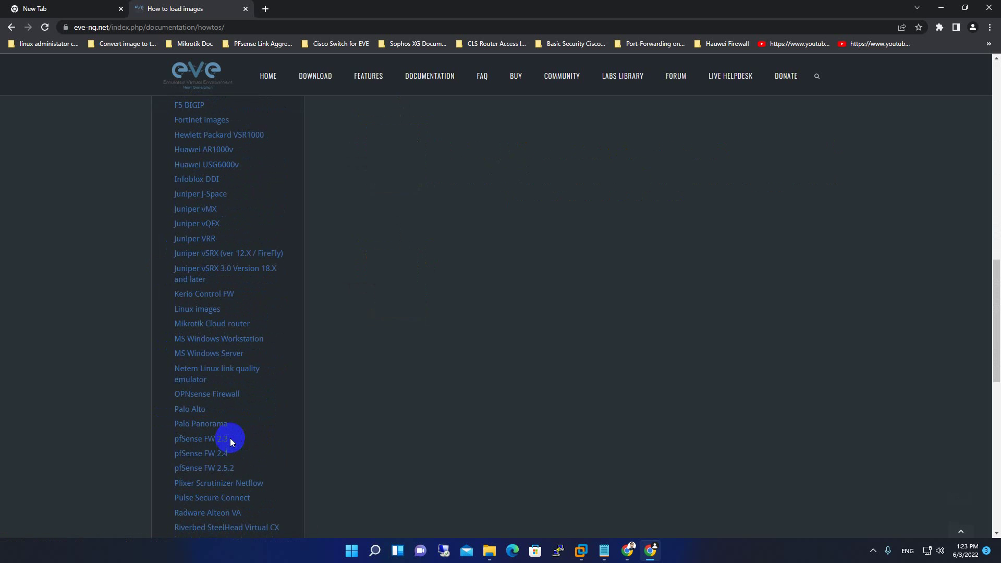
{"action": "scroll", "coordinate": [242, 459], "scroll_direction": "down", "scroll_amount": 2}
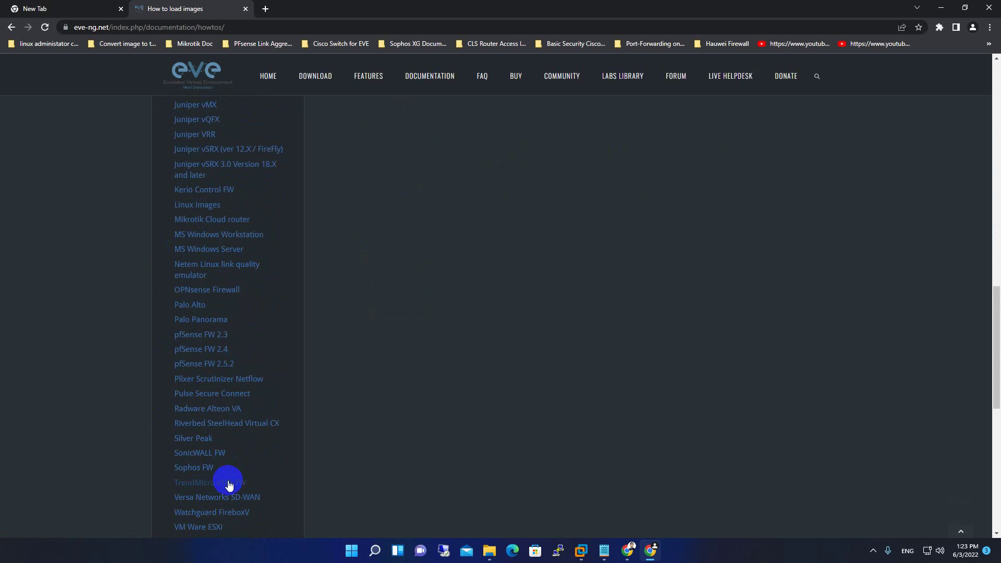
{"action": "scroll", "coordinate": [245, 475], "scroll_direction": "down", "scroll_amount": 9}
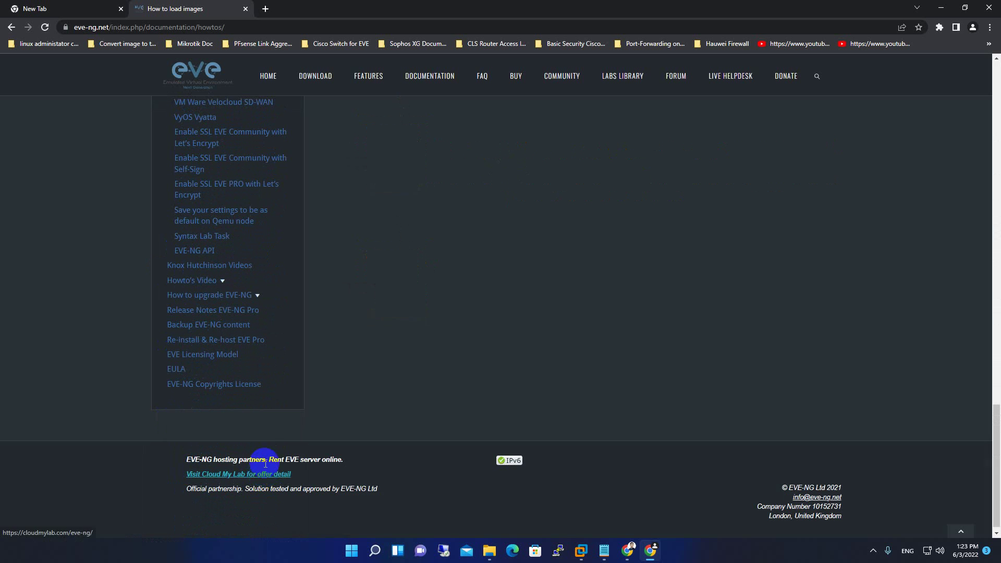
{"action": "scroll", "coordinate": [264, 469], "scroll_direction": "up", "scroll_amount": 4}
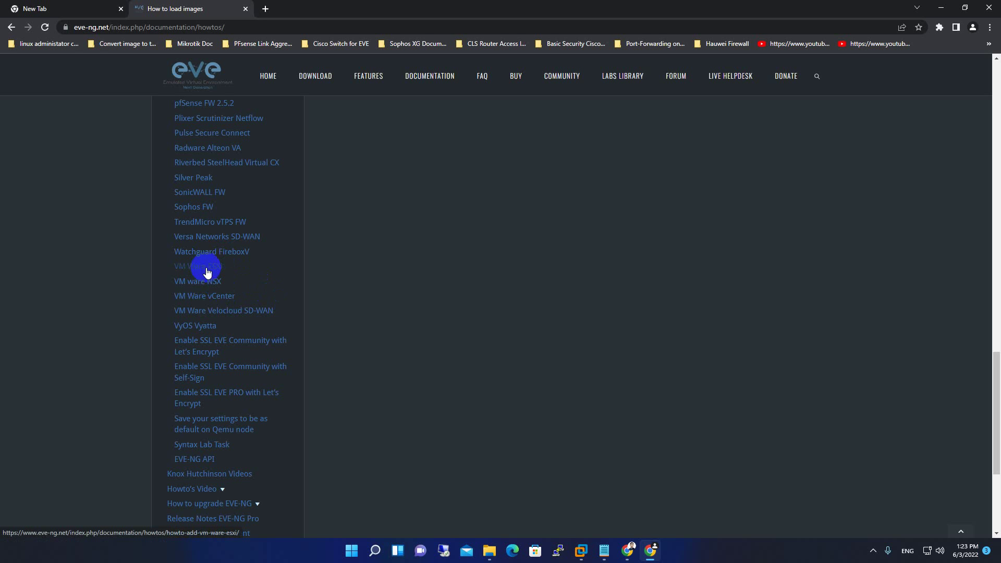
{"action": "scroll", "coordinate": [258, 343], "scroll_direction": "up", "scroll_amount": 3}
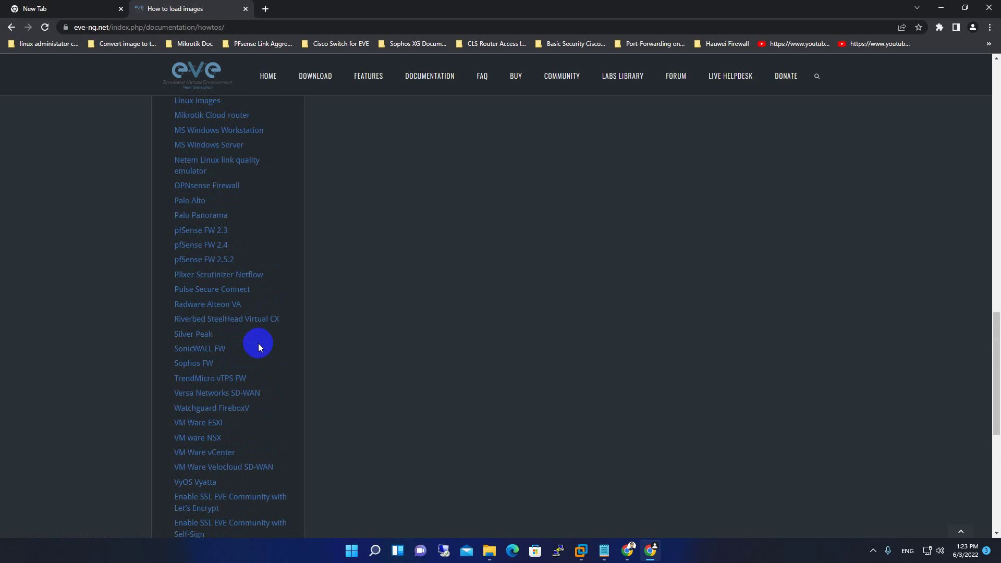
{"action": "scroll", "coordinate": [258, 343], "scroll_direction": "up", "scroll_amount": 2}
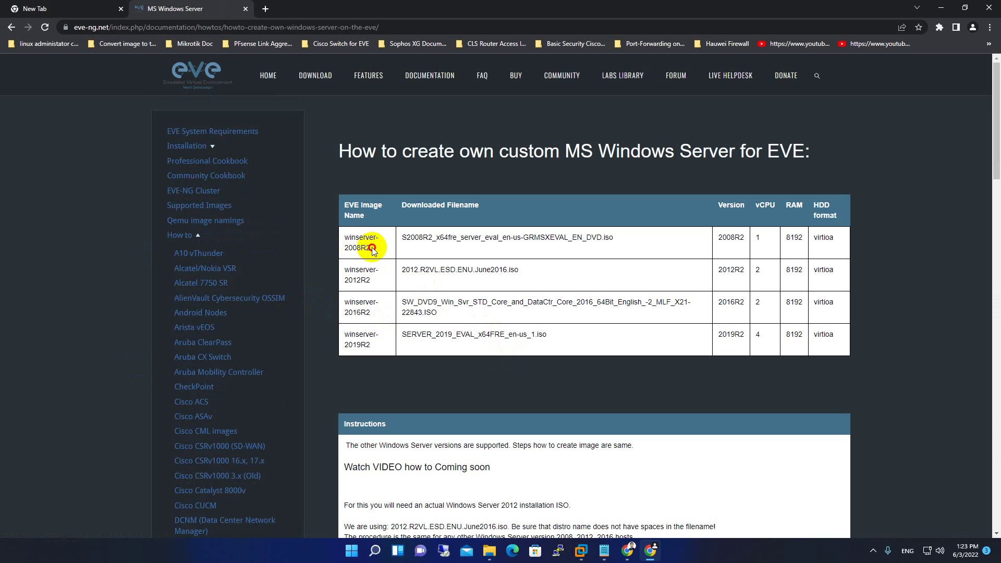
Highlight the winserver-2008R2 image name and the Windows Server 2019 ISO file name in the table.
{"action": "left_click_drag", "start_coordinate": [372, 249], "coordinate": [348, 238]}
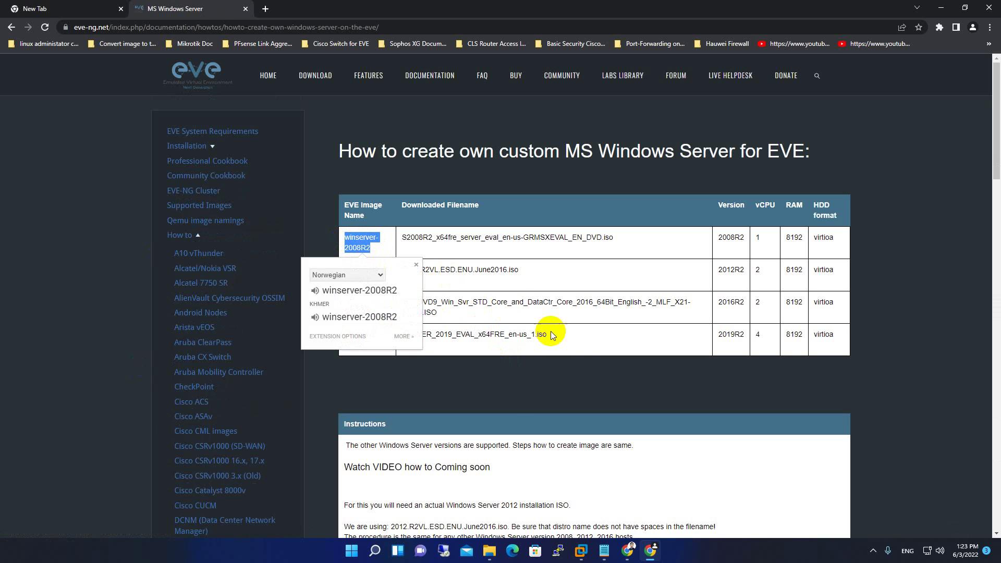
{"action": "left_click", "coordinate": [493, 351]}
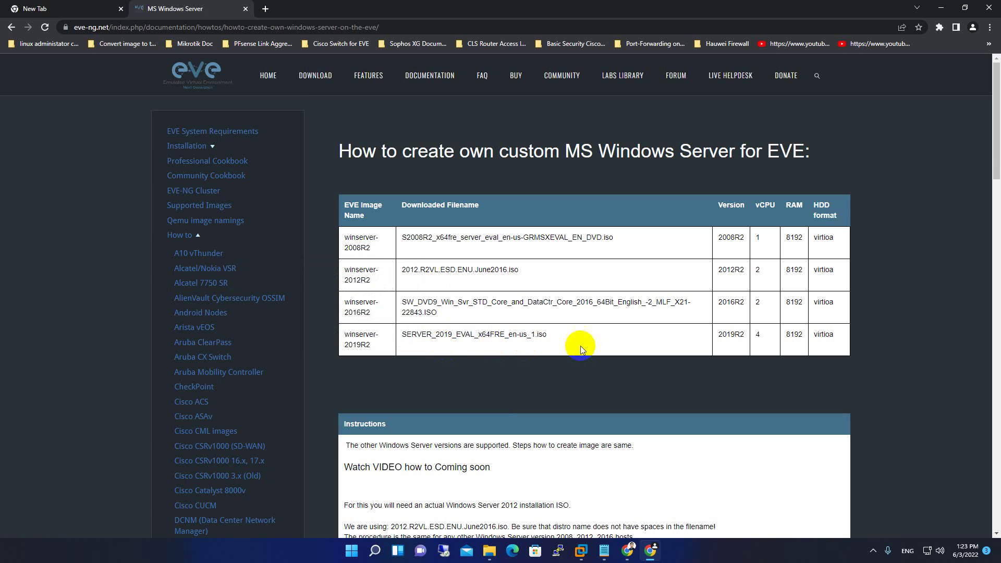
{"action": "left_click_drag", "start_coordinate": [560, 339], "coordinate": [412, 335]}
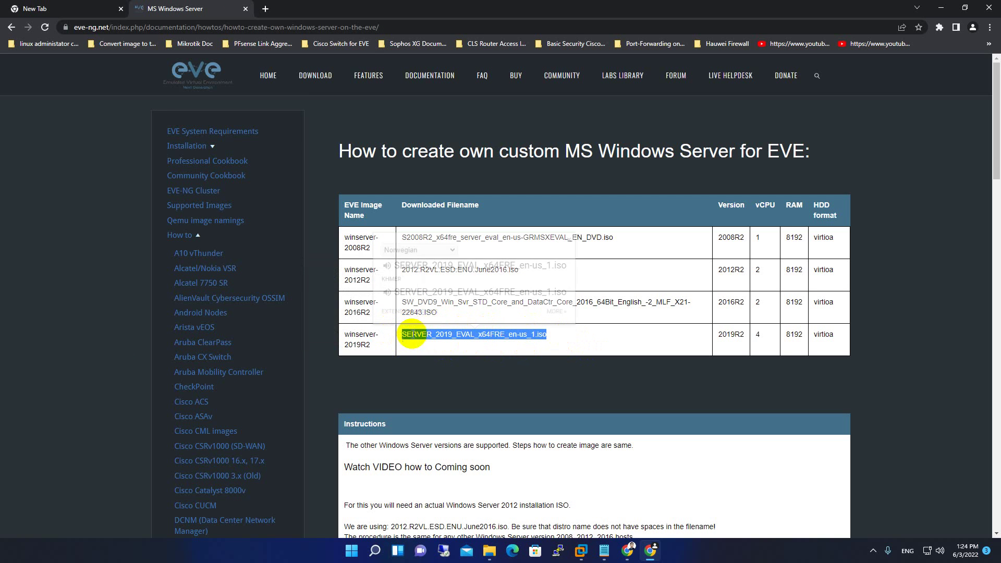
{"action": "left_click", "coordinate": [559, 339]}
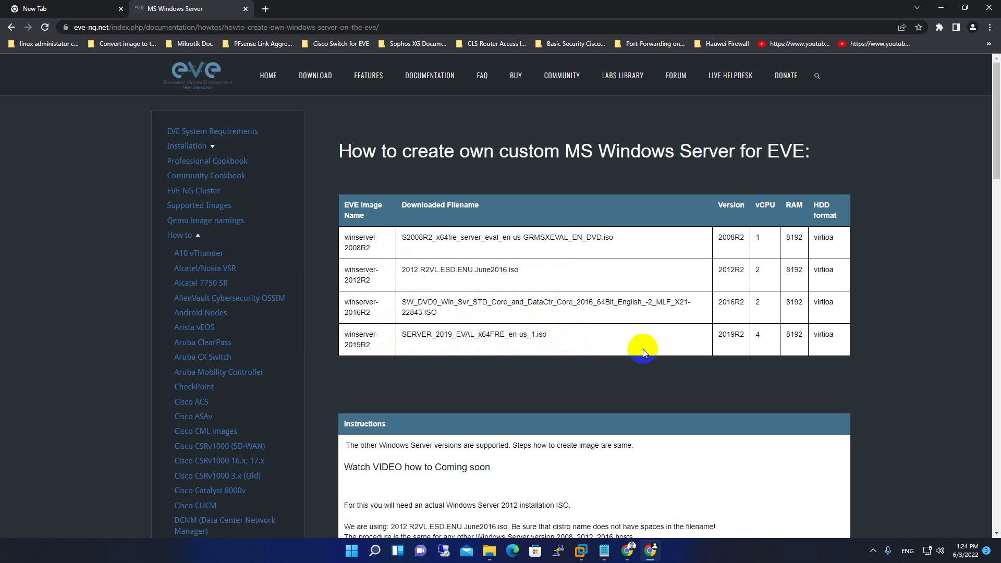
{"action": "scroll", "coordinate": [552, 346], "scroll_direction": "down", "scroll_amount": 3}
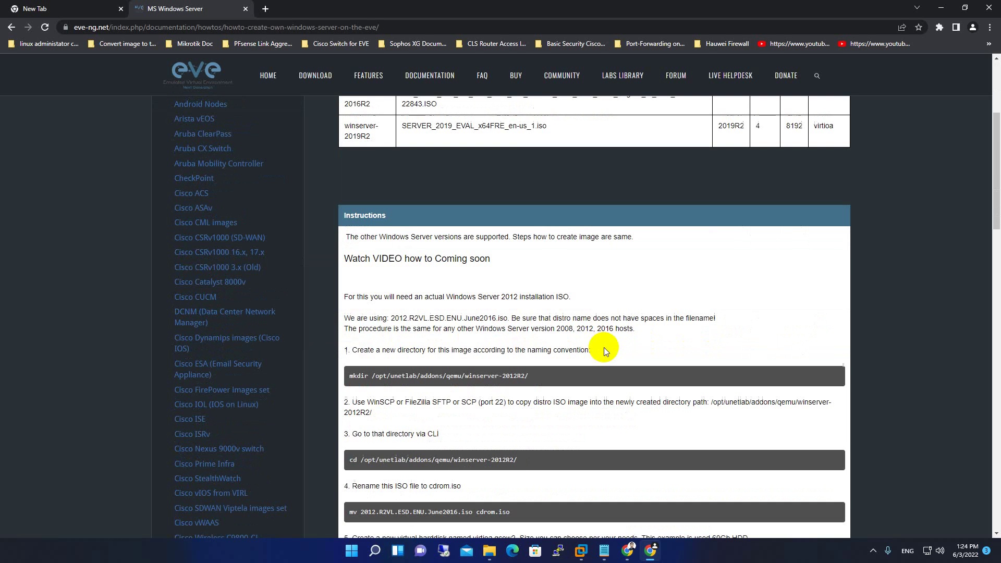
{"action": "scroll", "coordinate": [586, 331], "scroll_direction": "down", "scroll_amount": 5}
{"action": "scroll", "coordinate": [542, 312], "scroll_direction": "up", "scroll_amount": 6}
{"action": "scroll", "coordinate": [548, 314], "scroll_direction": "down", "scroll_amount": 5}
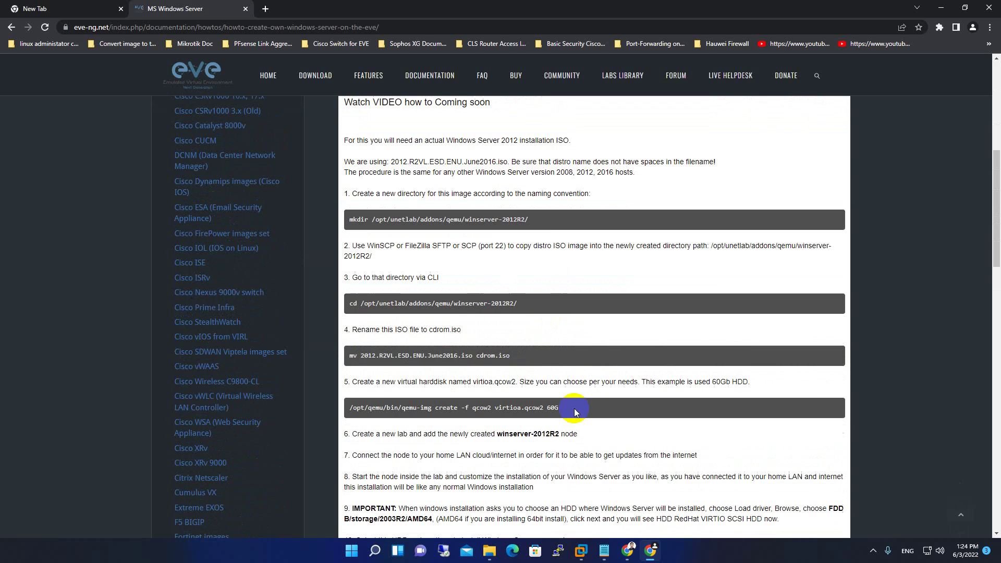
Highlight the mkdir and cd commands, skim the remaining steps, then minimize the browser.
{"action": "left_click_drag", "start_coordinate": [495, 230], "coordinate": [350, 224]}
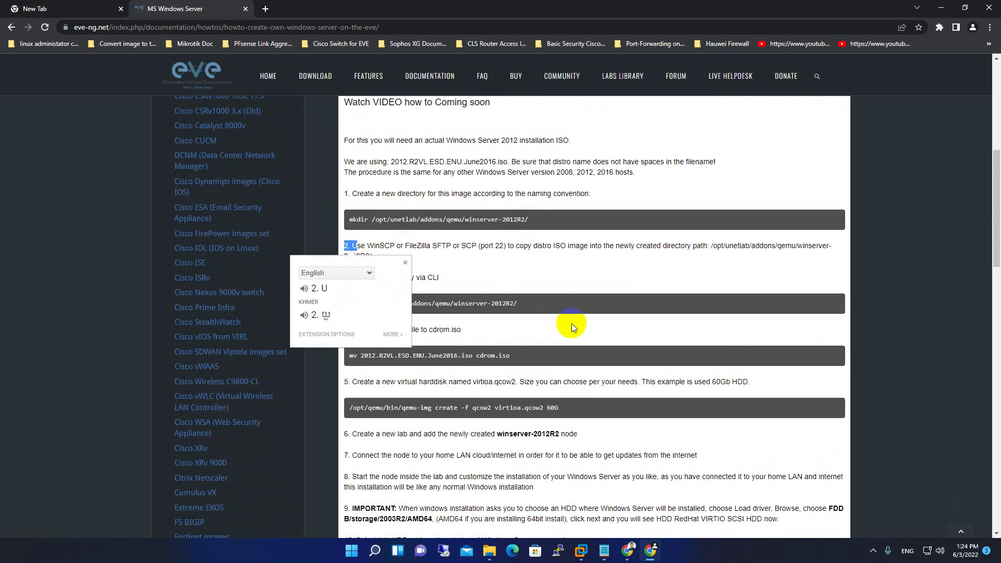
{"action": "left_click_drag", "start_coordinate": [519, 303], "coordinate": [373, 306]}
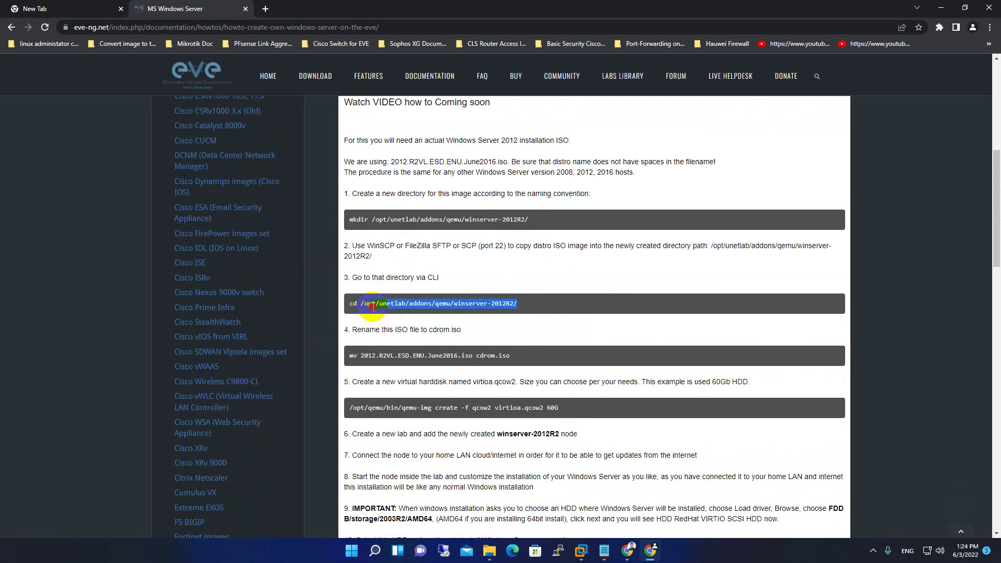
{"action": "left_click", "coordinate": [554, 370]}
{"action": "left_click_drag", "start_coordinate": [586, 413], "coordinate": [466, 409]}
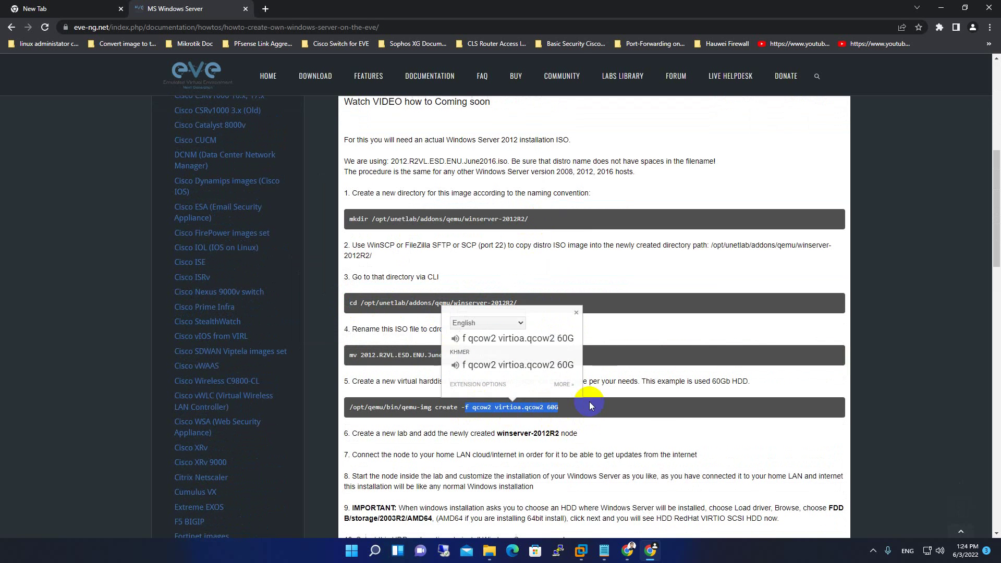
{"action": "scroll", "coordinate": [587, 401], "scroll_direction": "down", "scroll_amount": 6}
{"action": "scroll", "coordinate": [448, 477], "scroll_direction": "down", "scroll_amount": 7}
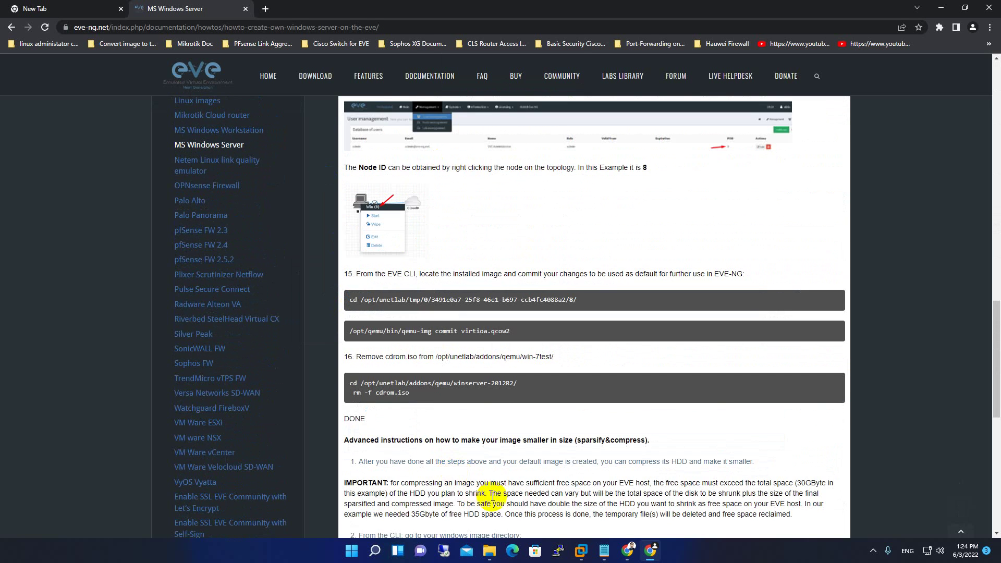
{"action": "scroll", "coordinate": [509, 459], "scroll_direction": "up", "scroll_amount": 20}
{"action": "scroll", "coordinate": [512, 456], "scroll_direction": "down", "scroll_amount": 4}
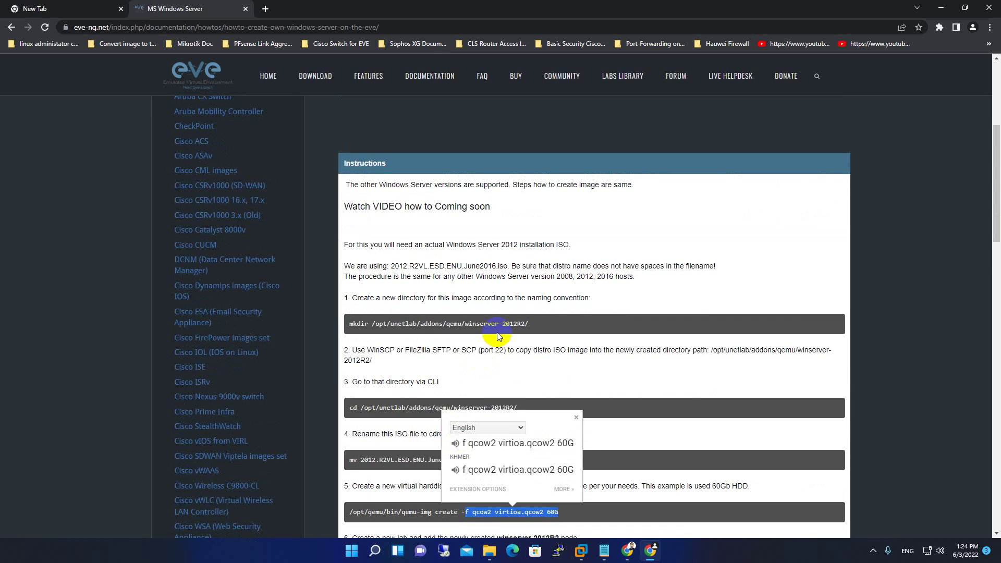
{"action": "left_click", "coordinate": [507, 481]}
{"action": "scroll", "coordinate": [506, 476], "scroll_direction": "down", "scroll_amount": 5}
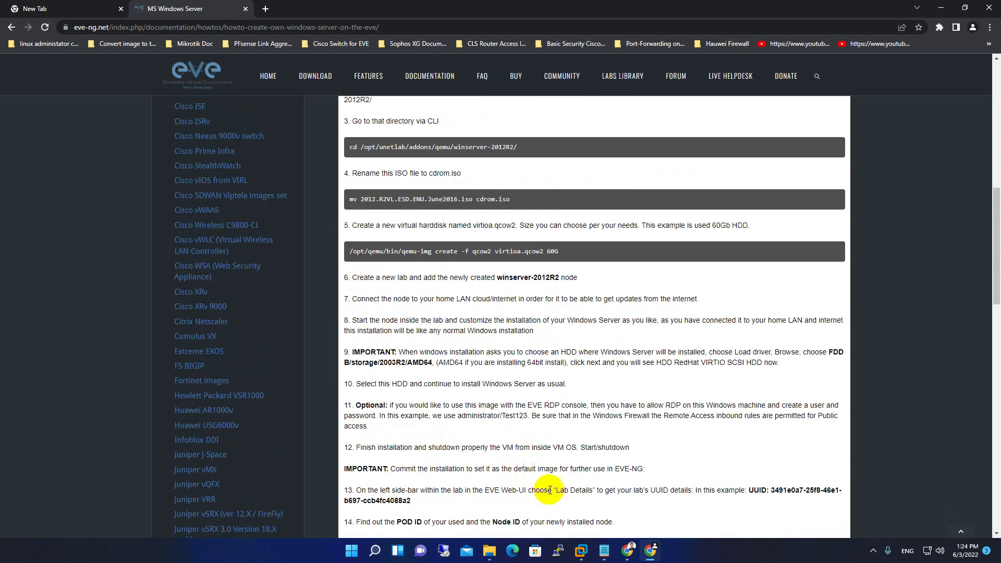
{"action": "scroll", "coordinate": [552, 496], "scroll_direction": "up", "scroll_amount": 4}
{"action": "scroll", "coordinate": [568, 505], "scroll_direction": "up", "scroll_amount": 2}
{"action": "scroll", "coordinate": [487, 436], "scroll_direction": "down", "scroll_amount": 4}
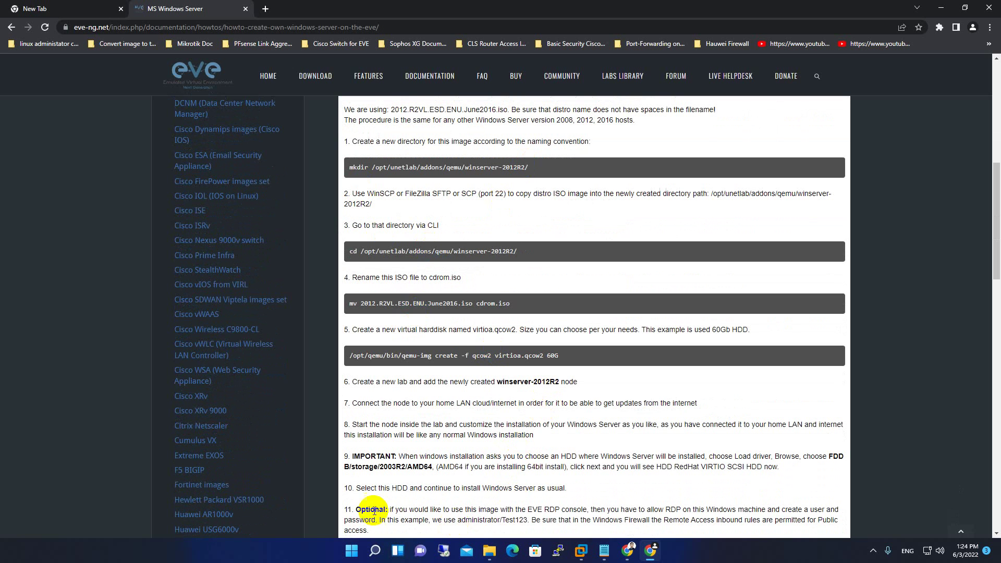
{"action": "left_click", "coordinate": [949, 7]}
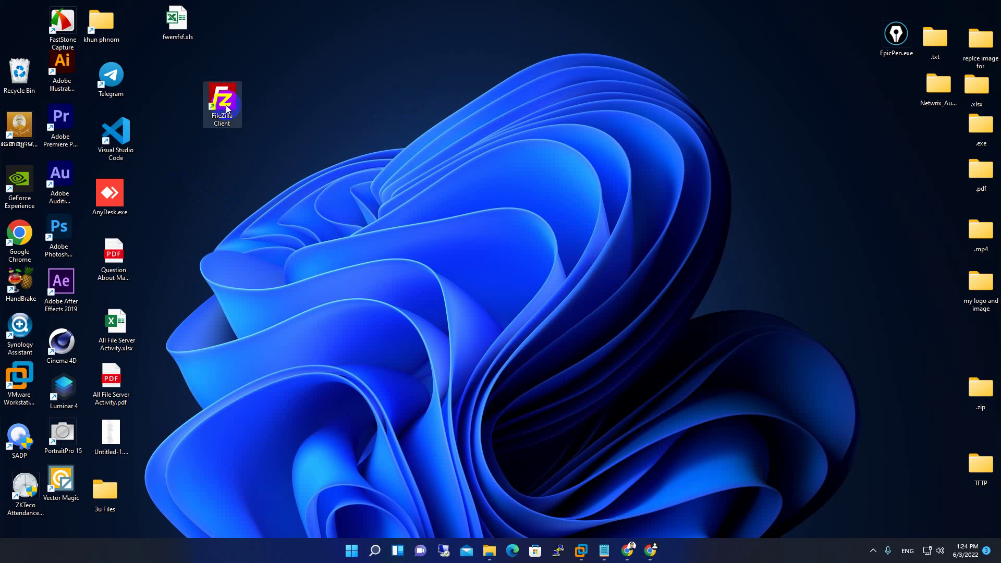
Nudge the FileZilla Client shortcut, then restore the MS Windows Server guide.
{"action": "left_click_drag", "start_coordinate": [227, 107], "coordinate": [223, 114]}
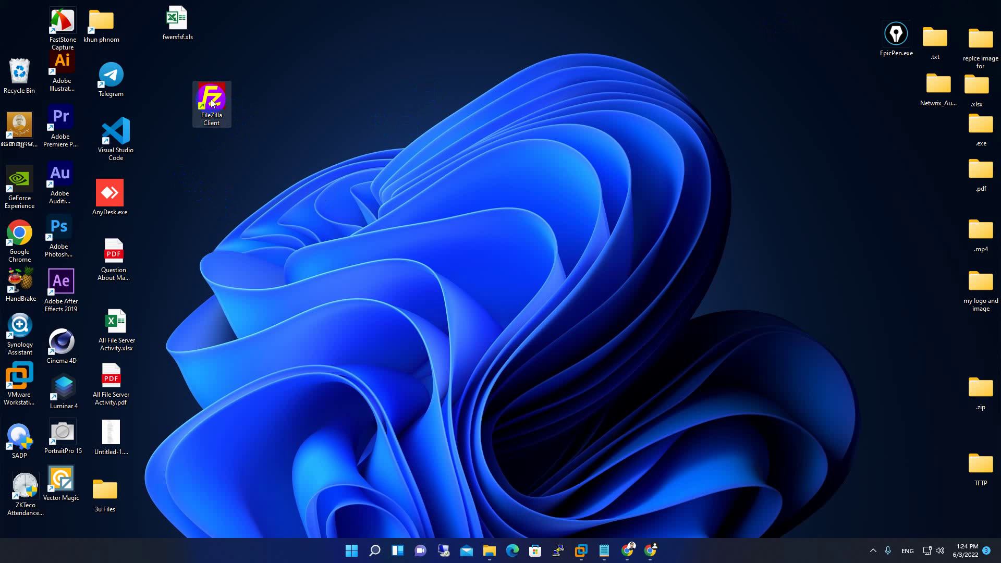
{"action": "left_click", "coordinate": [361, 242]}
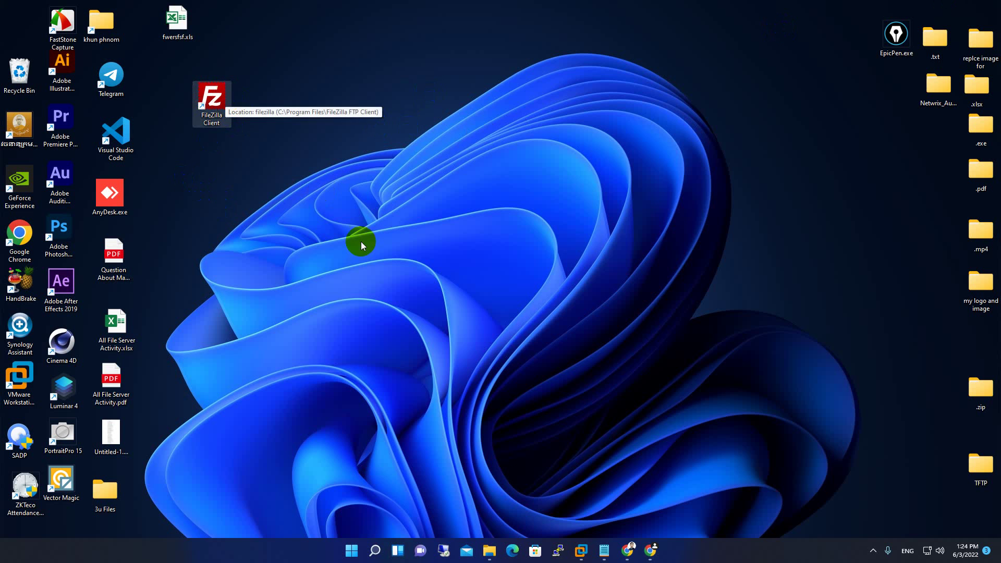
{"action": "left_click", "coordinate": [649, 553]}
{"action": "scroll", "coordinate": [465, 219], "scroll_direction": "up", "scroll_amount": 3}
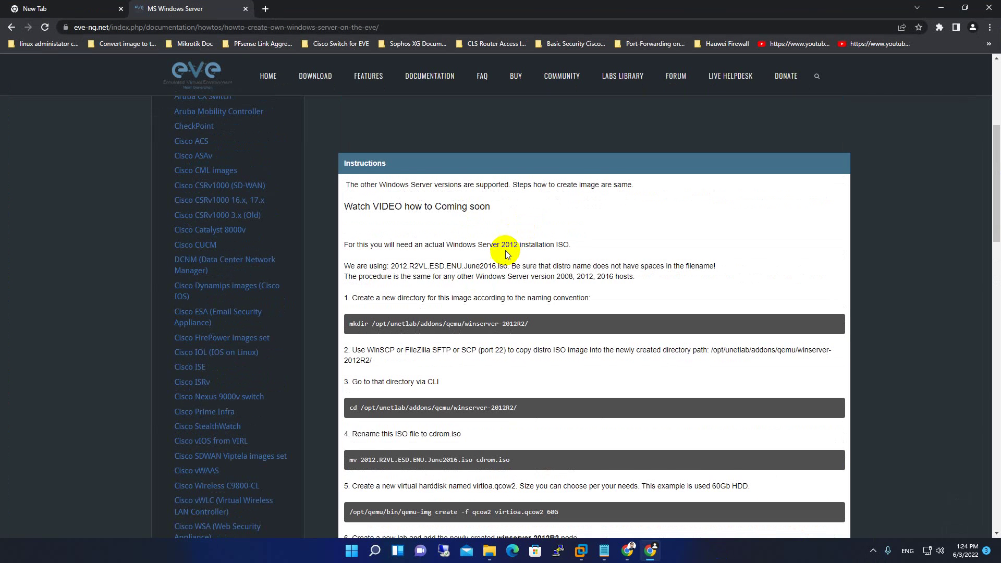
{"action": "scroll", "coordinate": [521, 250], "scroll_direction": "down", "scroll_amount": 3}
Select the mkdir command and its winserver-2012R2 folder name in the guide.
{"action": "left_click_drag", "start_coordinate": [532, 166], "coordinate": [348, 171]}
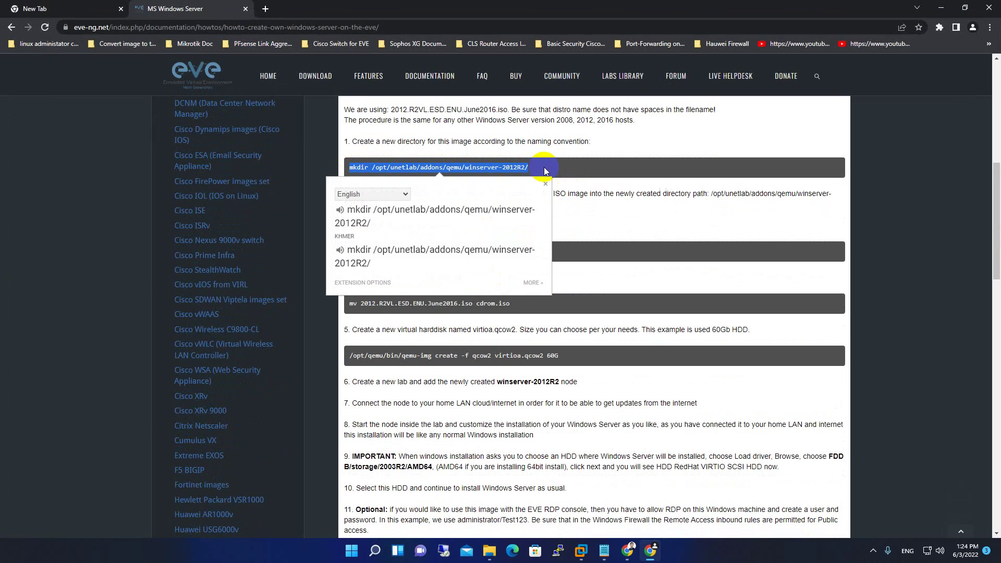
{"action": "left_click", "coordinate": [518, 166]}
{"action": "left_click_drag", "start_coordinate": [526, 165], "coordinate": [469, 173]}
{"action": "left_click", "coordinate": [539, 166]}
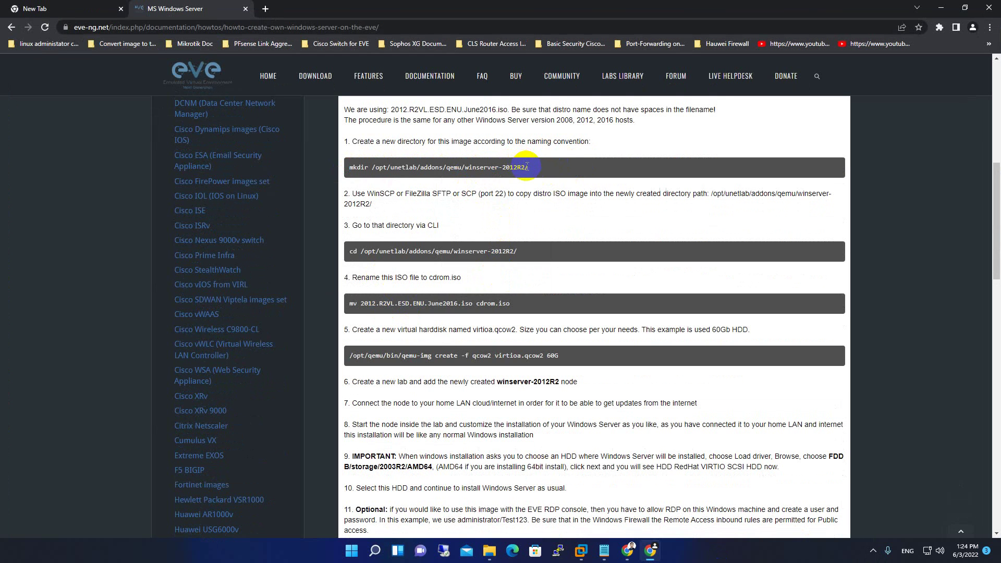
{"action": "mouse_move", "coordinate": [527, 167]}
{"action": "left_mouse_down"}
{"action": "mouse_move", "coordinate": [461, 168]}
{"action": "mouse_move", "coordinate": [529, 171]}
{"action": "left_mouse_up"}
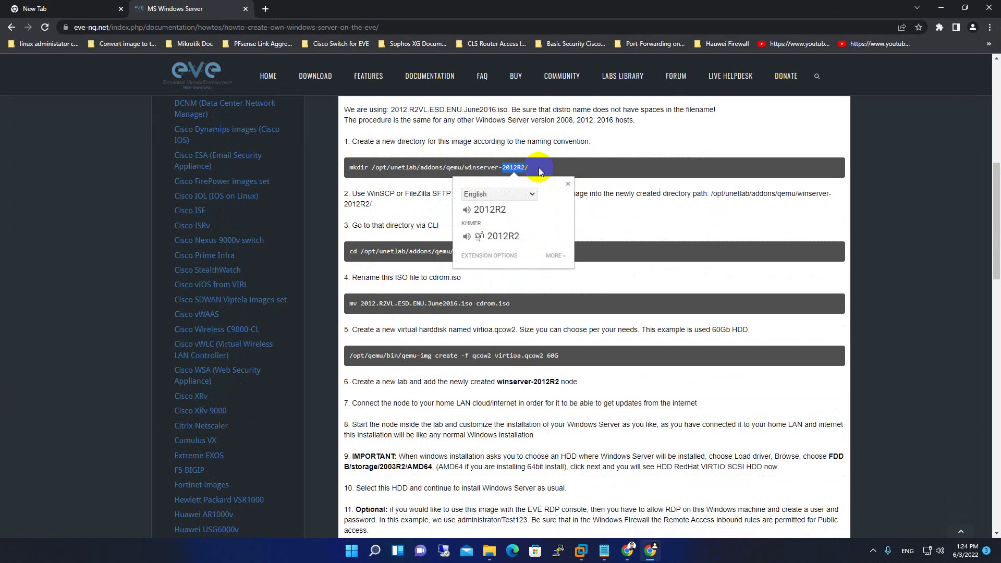
{"action": "left_click", "coordinate": [539, 172]}
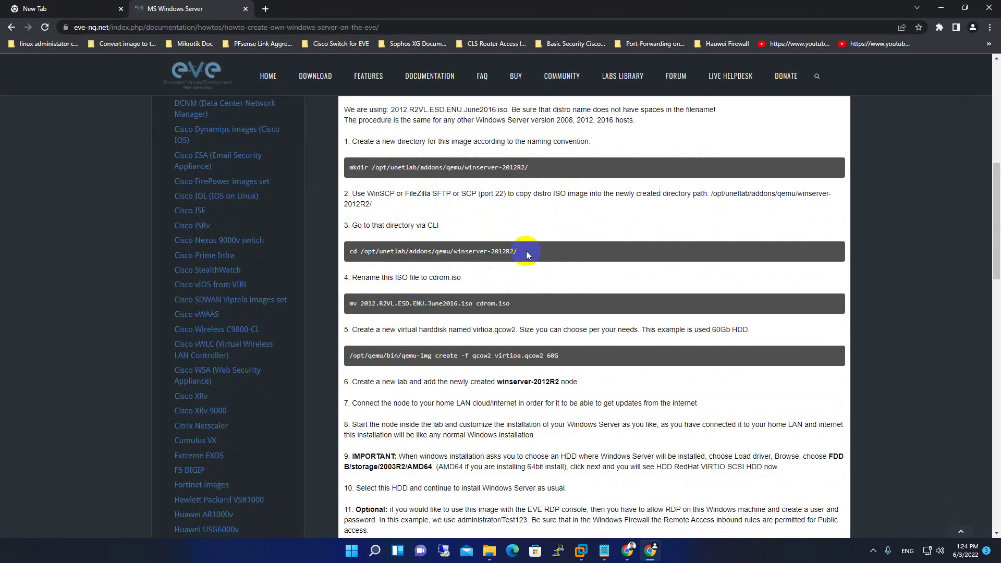
Select the cd and mv commands, then snap the browser to the left half.
{"action": "left_click_drag", "start_coordinate": [543, 257], "coordinate": [344, 255]}
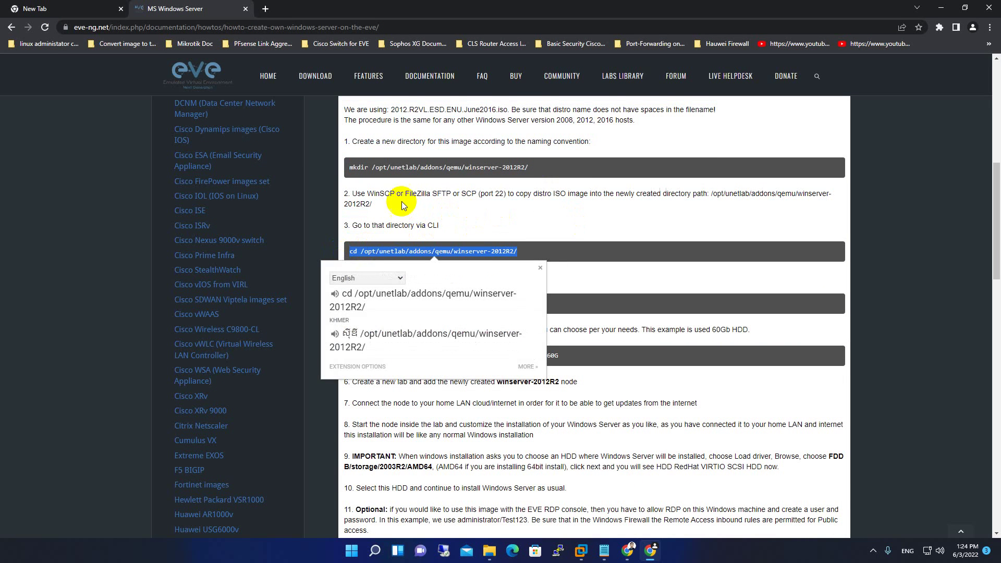
{"action": "left_click", "coordinate": [378, 205]}
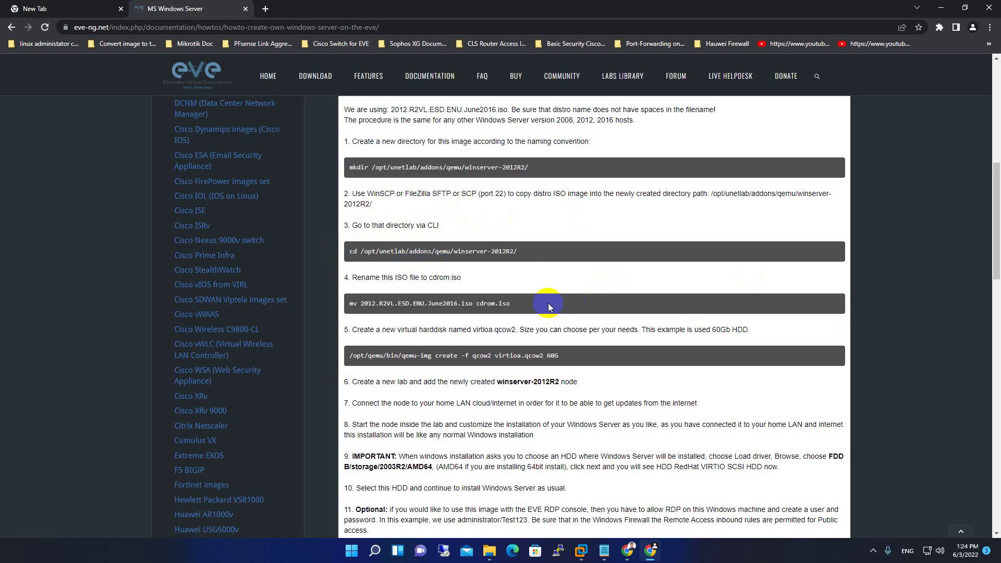
{"action": "left_click_drag", "start_coordinate": [549, 303], "coordinate": [360, 311]}
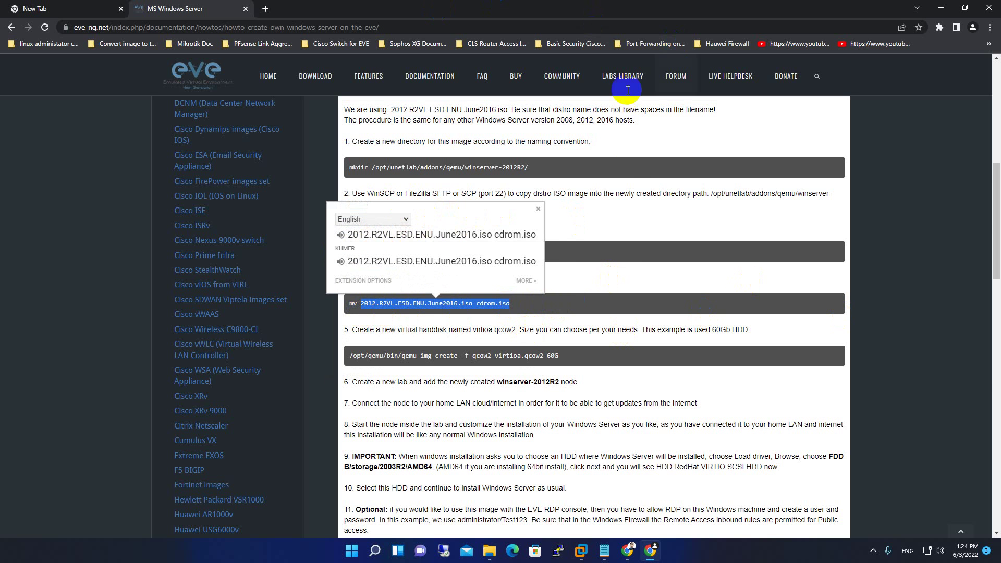
{"action": "left_click", "coordinate": [615, 5]}
{"action": "left_click_drag", "start_coordinate": [614, 6], "coordinate": [2, 156]}
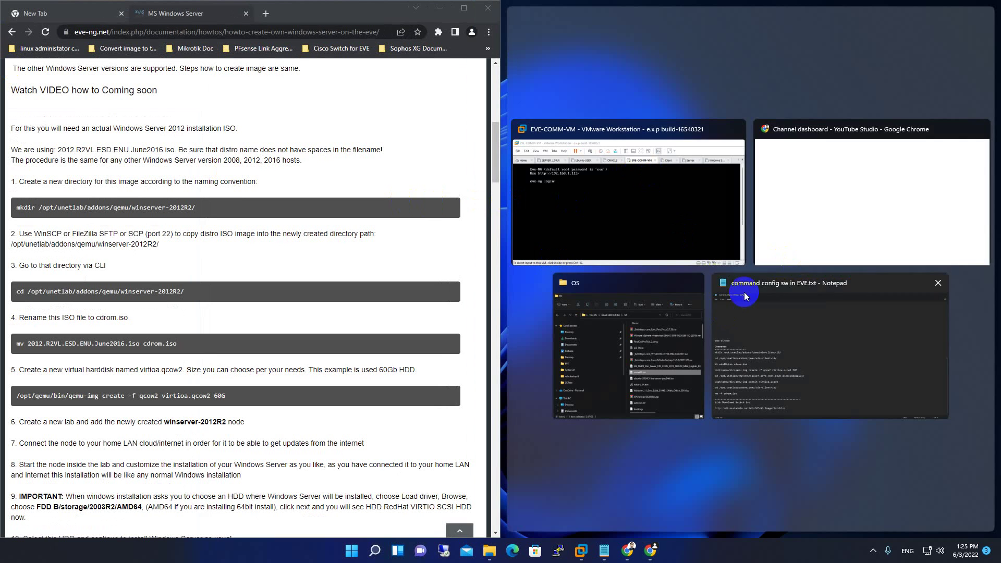
Snap the OS folder with server16.iso to the right, then minimize File Explorer and Chrome.
{"action": "left_click", "coordinate": [645, 327]}
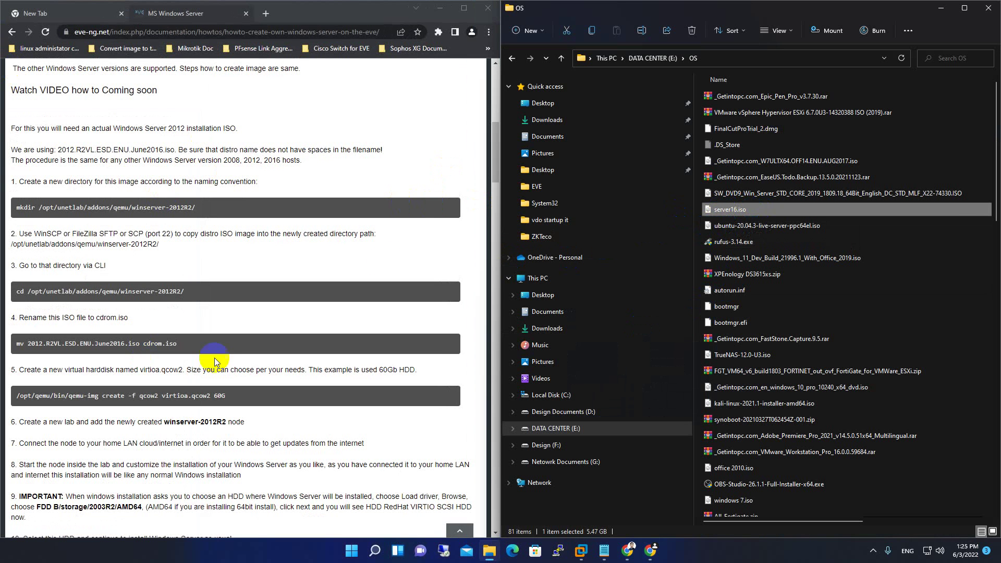
{"action": "left_click", "coordinate": [945, 8]}
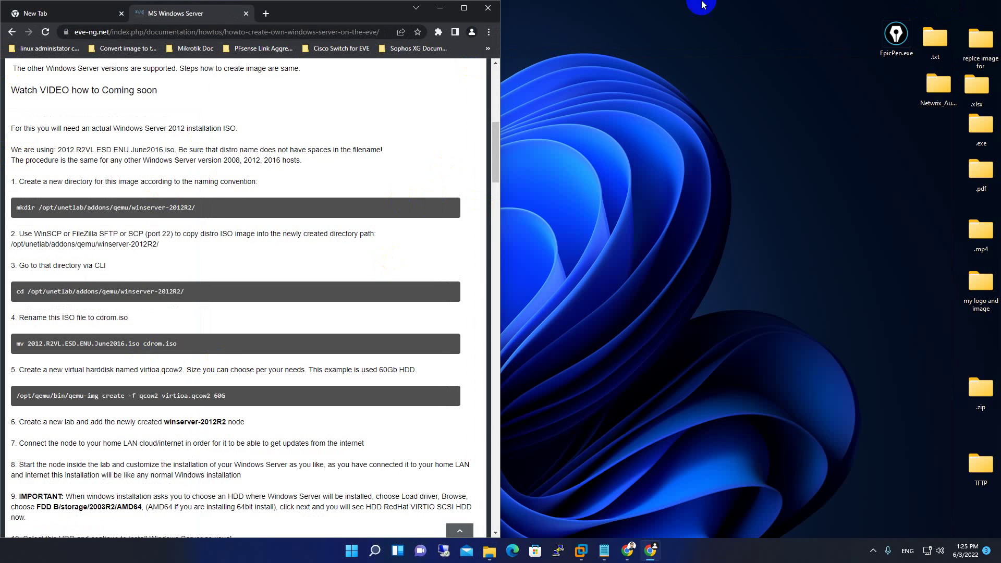
{"action": "left_click", "coordinate": [441, 9]}
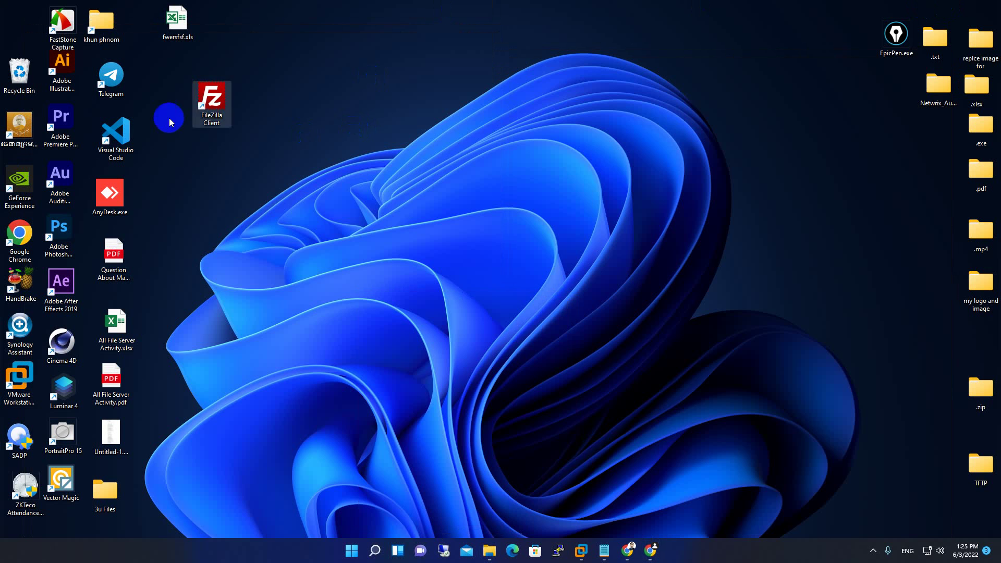
Launch FileZilla, dismiss the update notice, and read the 192.168.1.113 address from the VM console.
{"action": "double_click", "coordinate": [200, 96]}
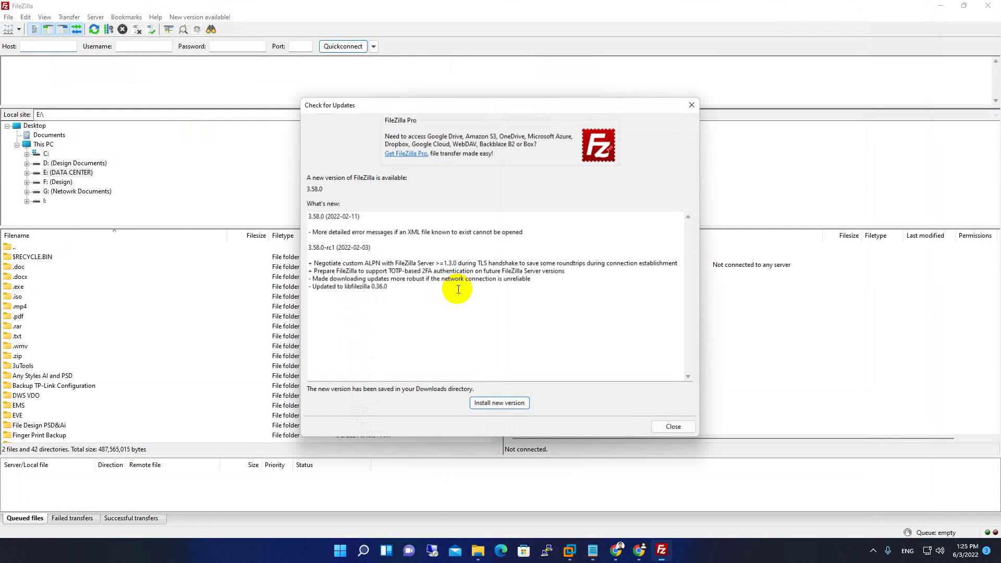
{"action": "left_click", "coordinate": [672, 426]}
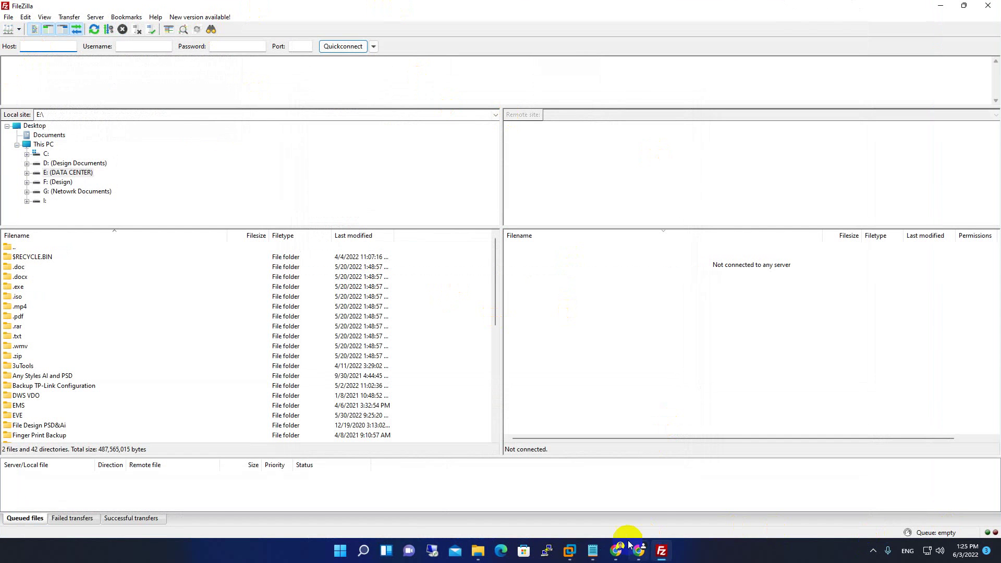
{"action": "mouse_move", "coordinate": [625, 553]}
{"action": "left_click", "coordinate": [397, 478]}
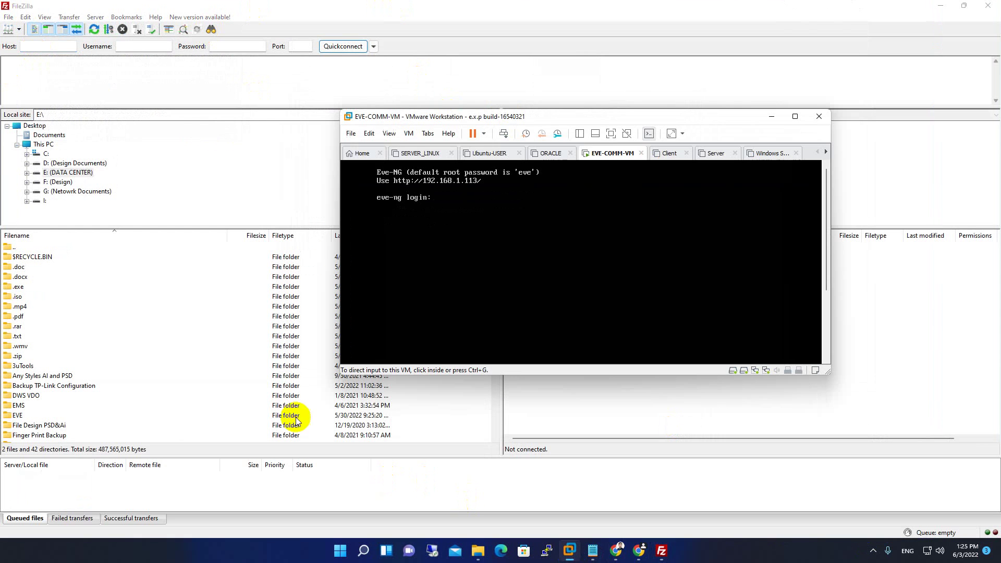
{"action": "left_click", "coordinate": [771, 117]}
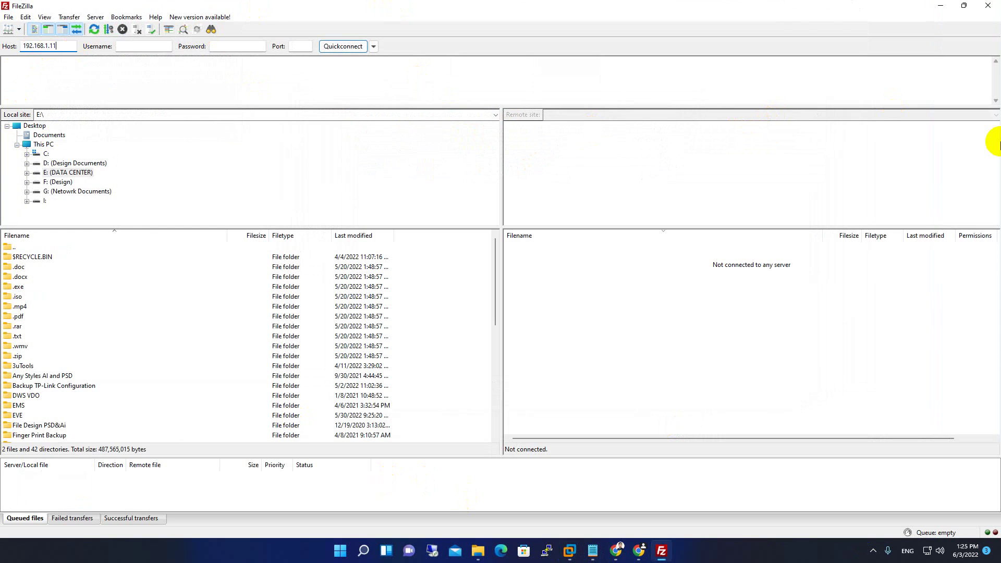
Quickconnect as root to 192.168.1.113 on port 22, then shrink the FileZilla window.
{"action": "left_click", "coordinate": [138, 49]}
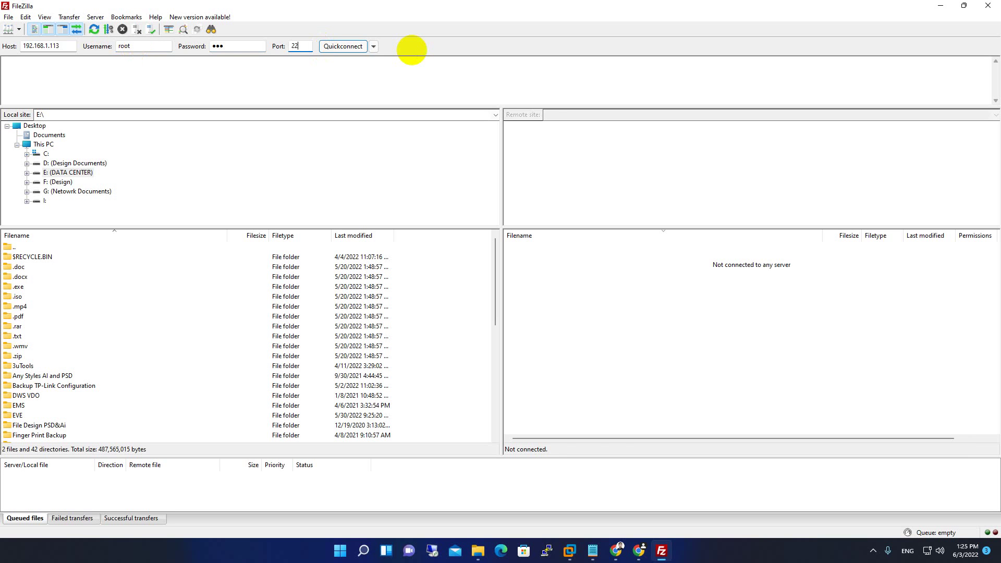
{"action": "left_click", "coordinate": [336, 47]}
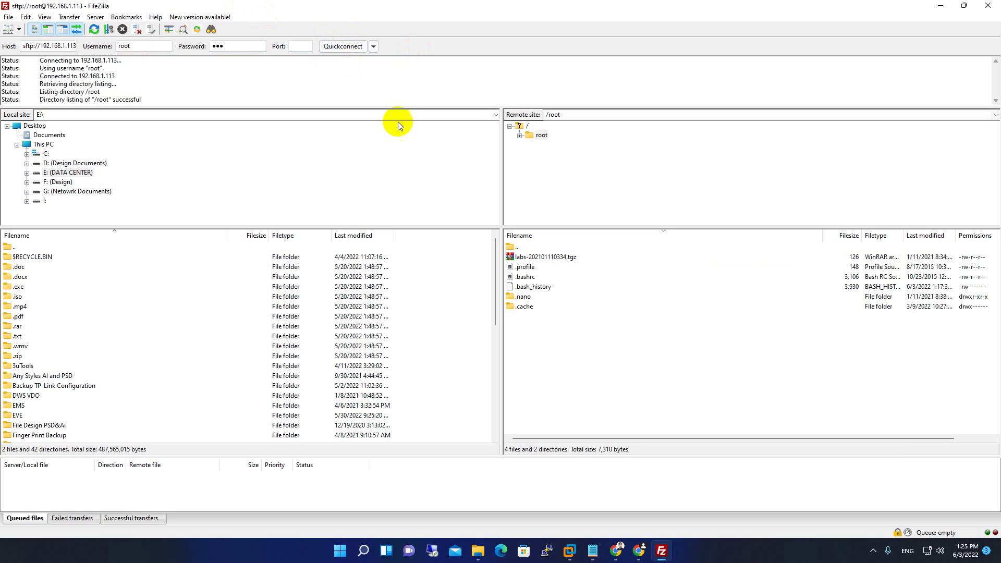
{"action": "double_click", "coordinate": [351, 5]}
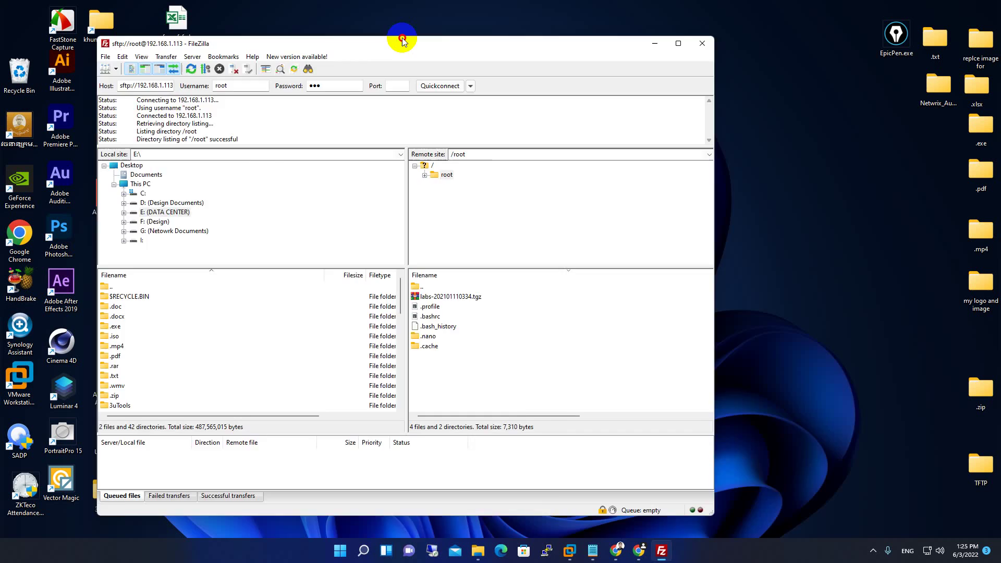
Select the guide's mkdir command, move FileZilla's remote side from /root to /, then minimize FileZilla.
{"action": "mouse_move", "coordinate": [620, 557]}
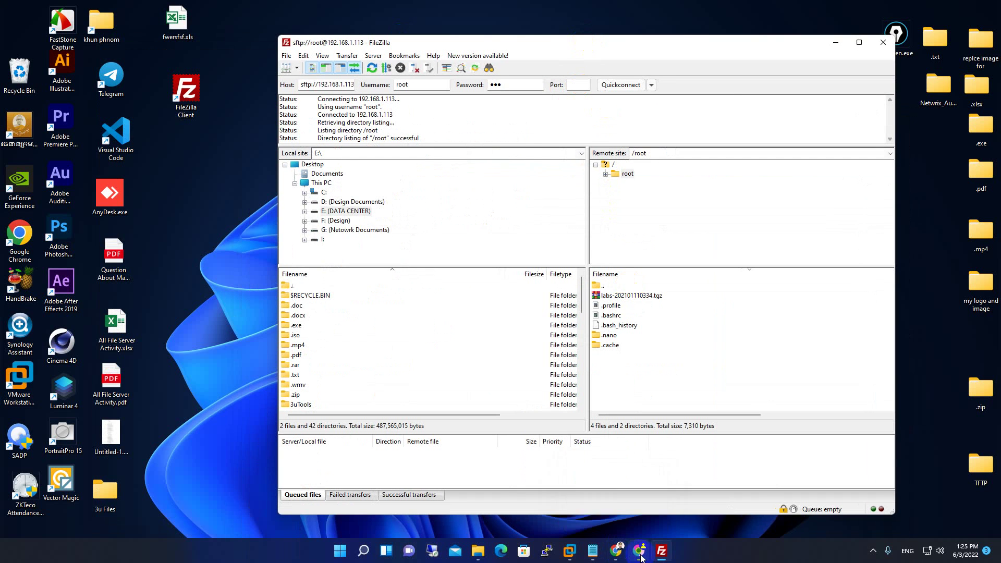
{"action": "left_click", "coordinate": [639, 556]}
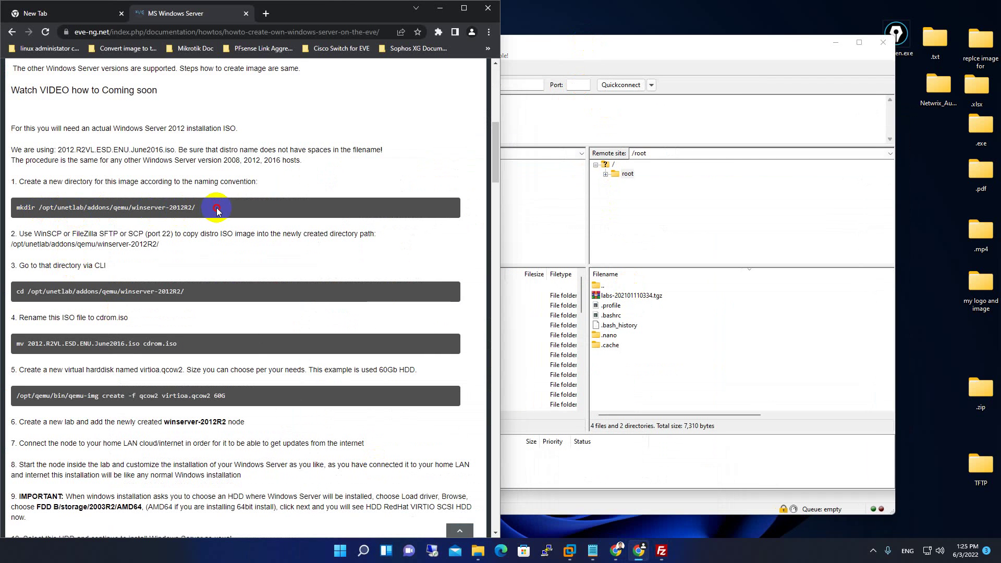
{"action": "left_click_drag", "start_coordinate": [196, 208], "coordinate": [14, 210]}
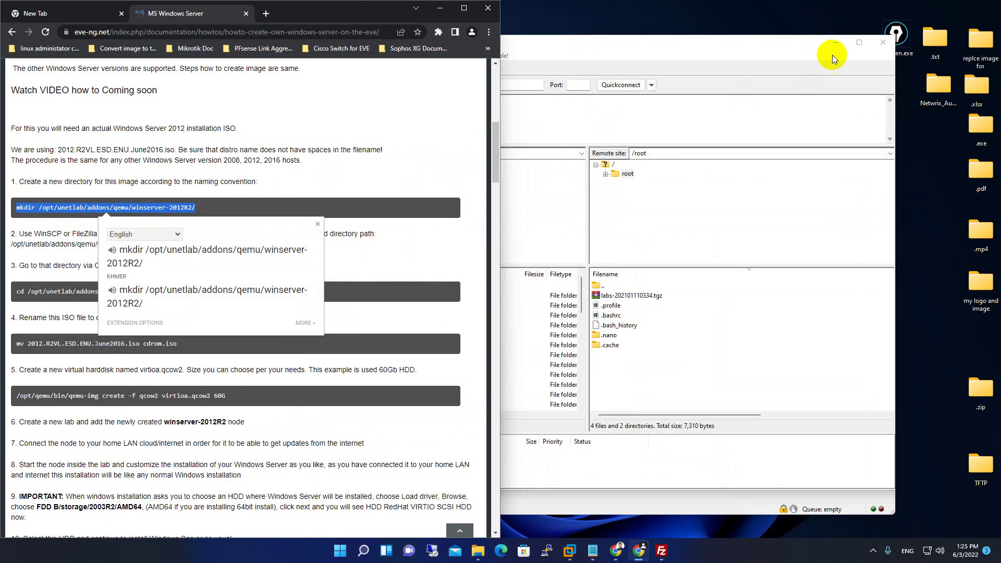
{"action": "left_click_drag", "start_coordinate": [741, 48], "coordinate": [798, 42]}
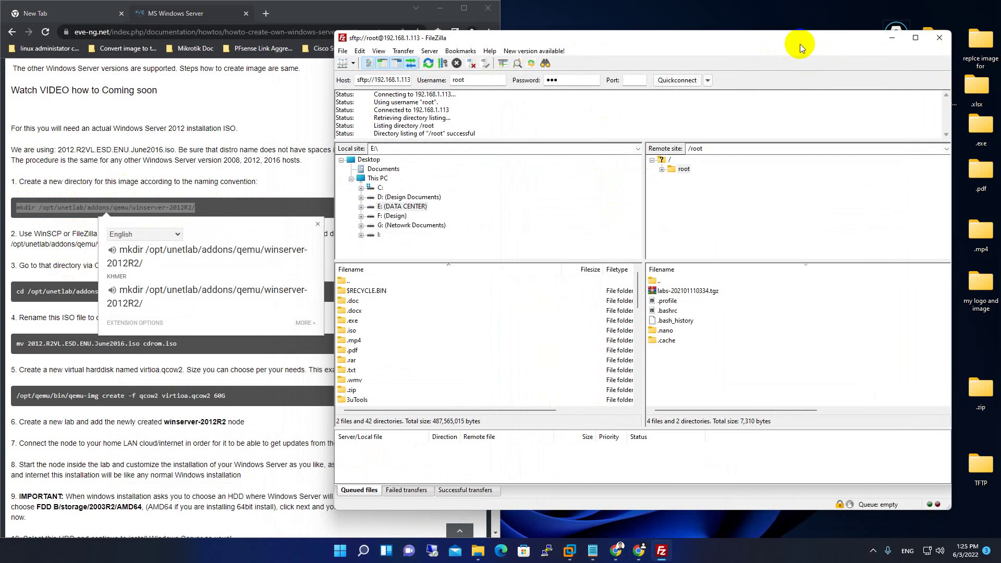
{"action": "double_click", "coordinate": [660, 283]}
{"action": "left_click", "coordinate": [44, 212]}
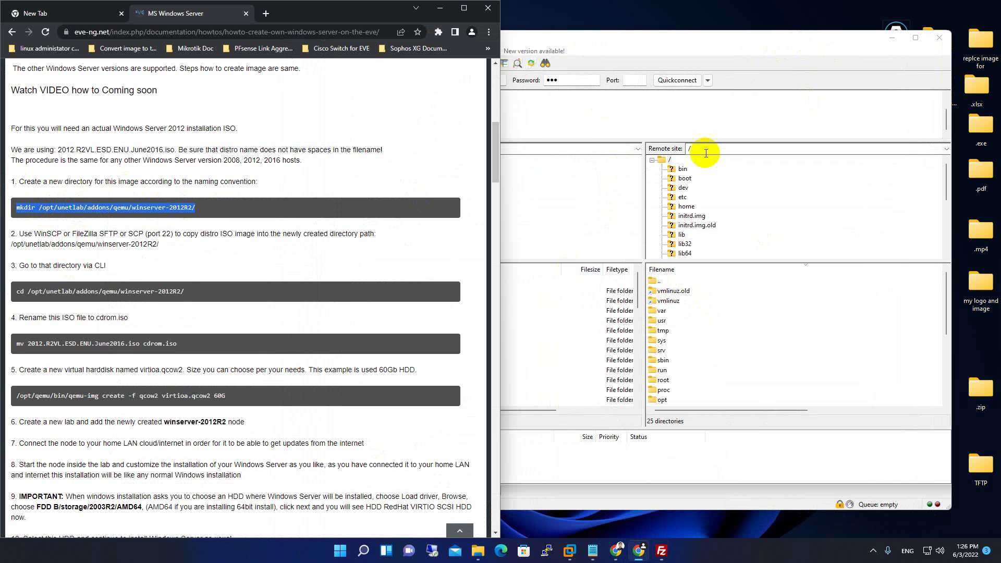
{"action": "left_click", "coordinate": [736, 48]}
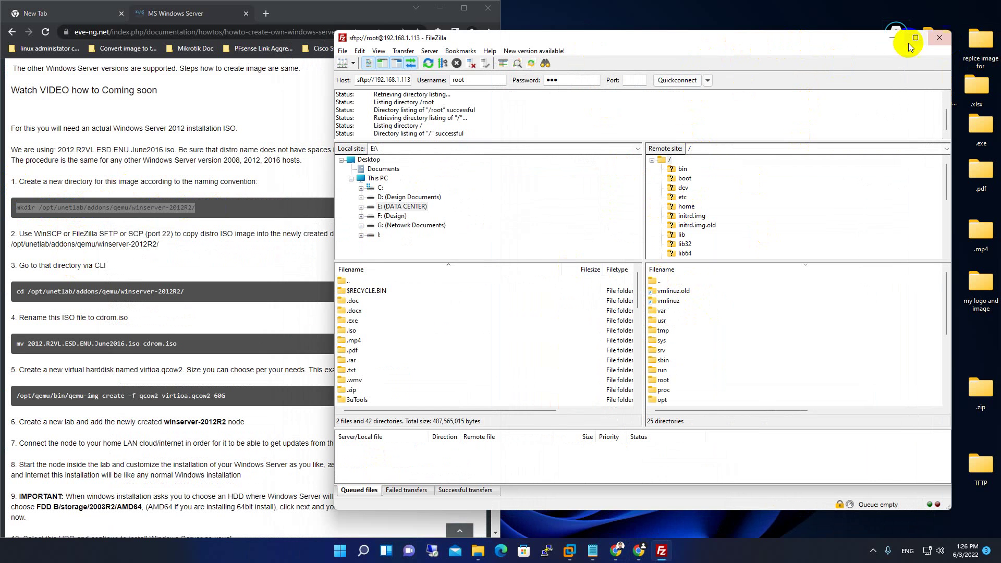
{"action": "left_click", "coordinate": [892, 38]}
{"action": "left_click_drag", "start_coordinate": [346, 9], "coordinate": [737, 55]}
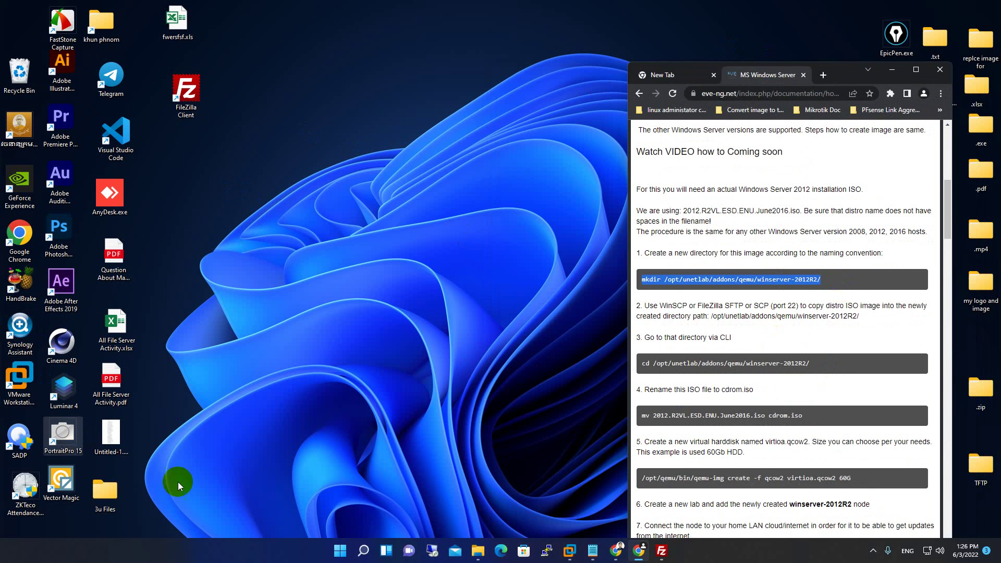
Open a PuTTY SSH session to host 192.168.1.113.
{"action": "left_click", "coordinate": [548, 551]}
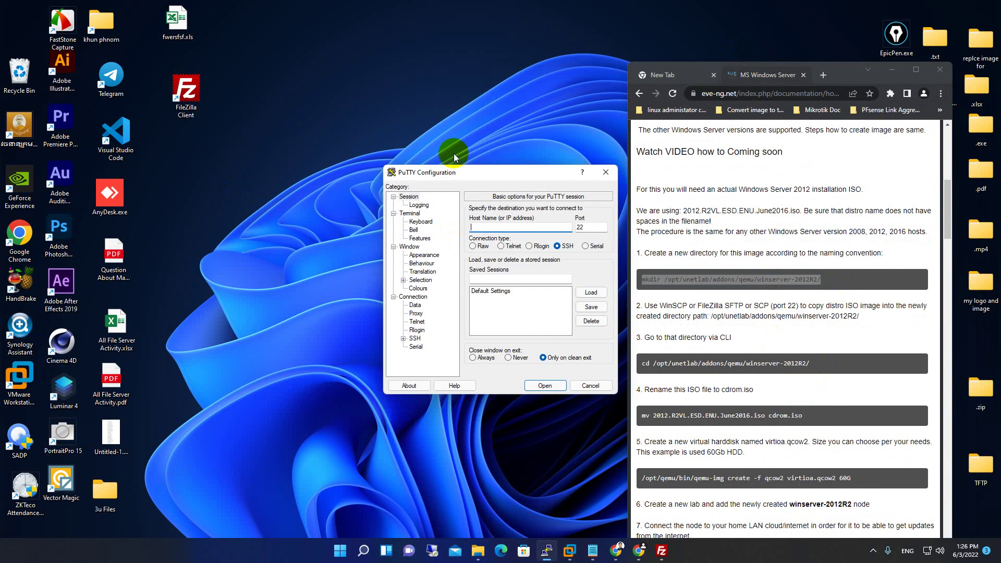
{"action": "left_click_drag", "start_coordinate": [464, 166], "coordinate": [276, 96]}
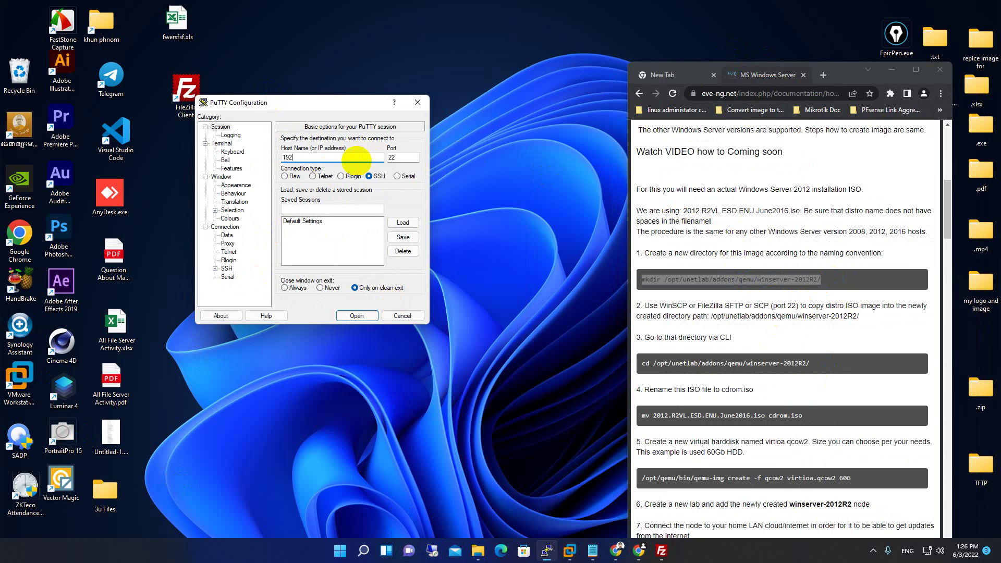
{"action": "key", "text": "Escape"}
{"action": "left_click", "coordinate": [547, 550]}
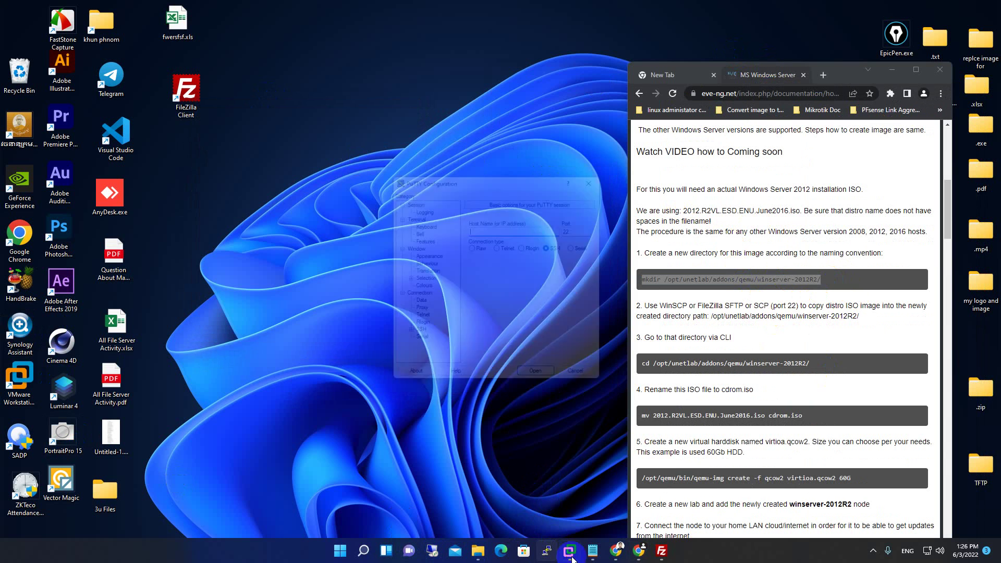
{"action": "left_click_drag", "start_coordinate": [469, 170], "coordinate": [264, 100]}
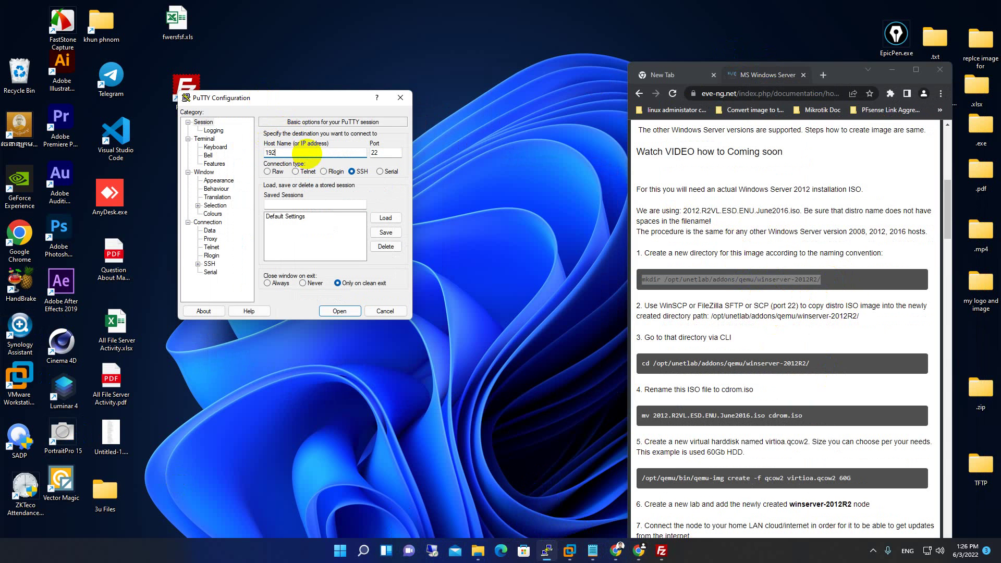
{"action": "type", "text": "192.168"}
{"action": "key", "text": "Return"}
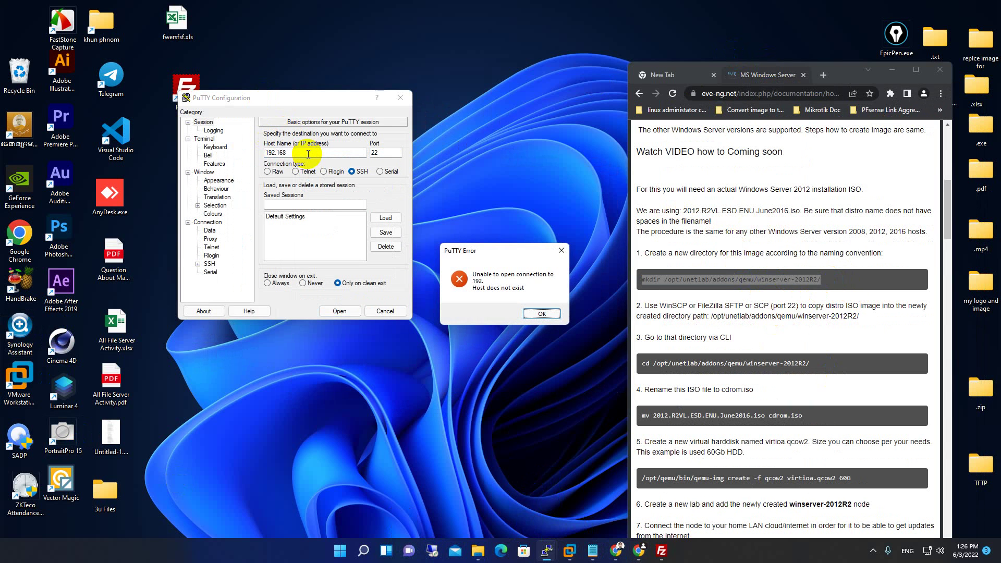
{"action": "left_click", "coordinate": [559, 312]}
{"action": "type", "text": "."}
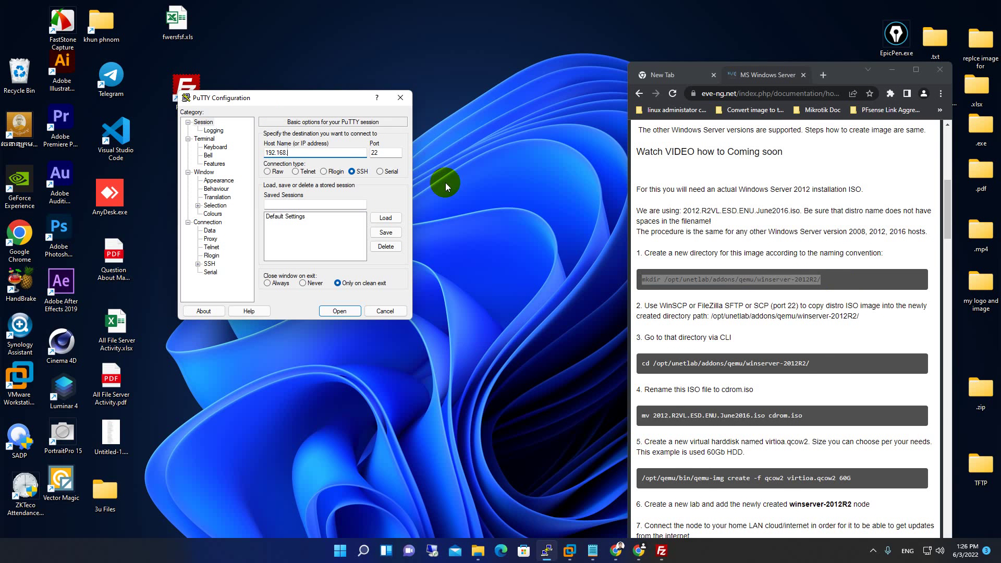
{"action": "type", "text": "1.1"}
{"action": "type", "text": "3"}
{"action": "left_click", "coordinate": [339, 311]}
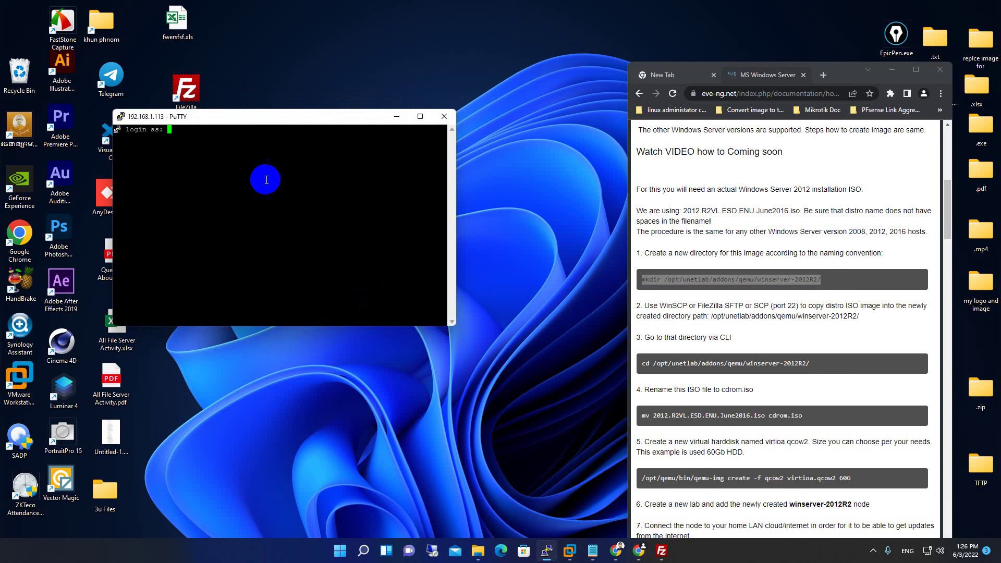
Enter root as the login name in the terminal.
{"action": "left_click_drag", "start_coordinate": [206, 116], "coordinate": [309, 128]}
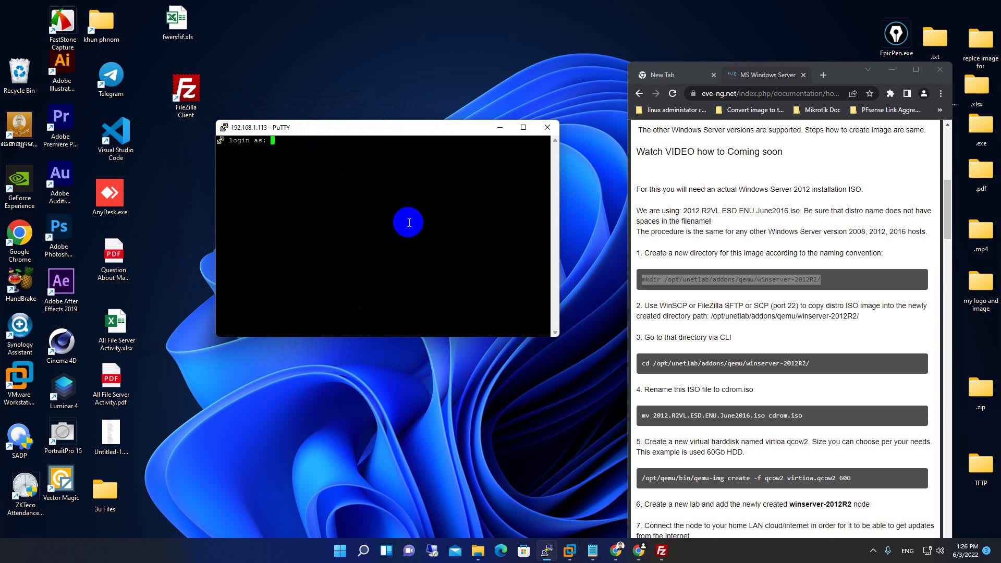
{"action": "type", "text": "root"}
{"action": "key", "text": "Return"}
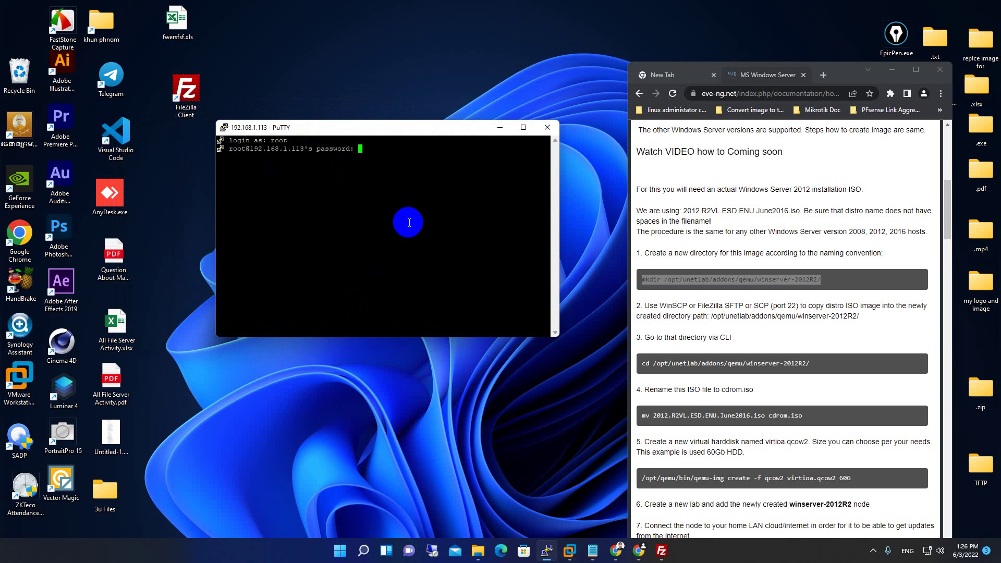
Log in as root and paste the guide's mkdir command for /opt/unetlab/addons/qemu/winserver-2016R2/.
{"action": "key", "text": "Return"}
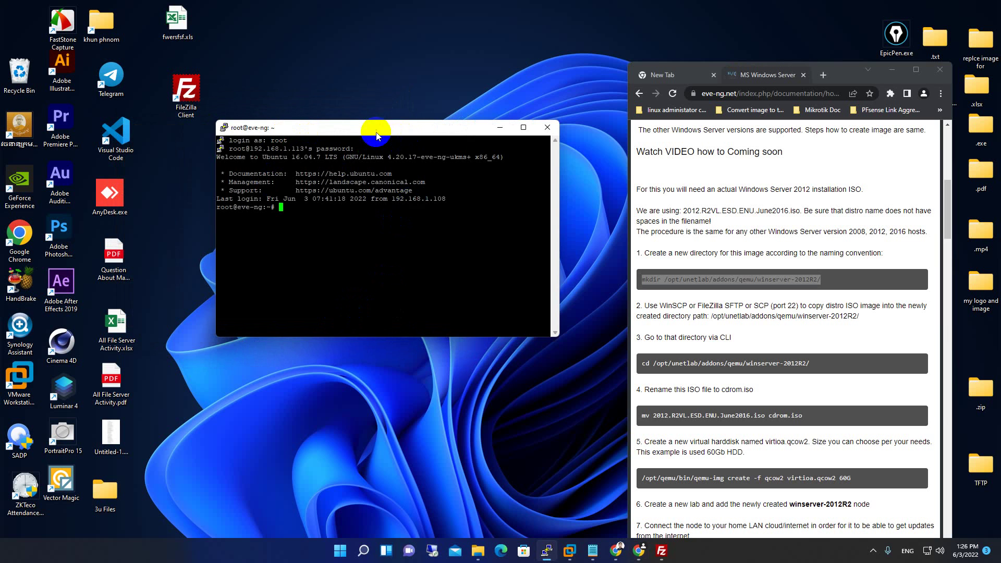
{"action": "left_click_drag", "start_coordinate": [376, 133], "coordinate": [349, 153]}
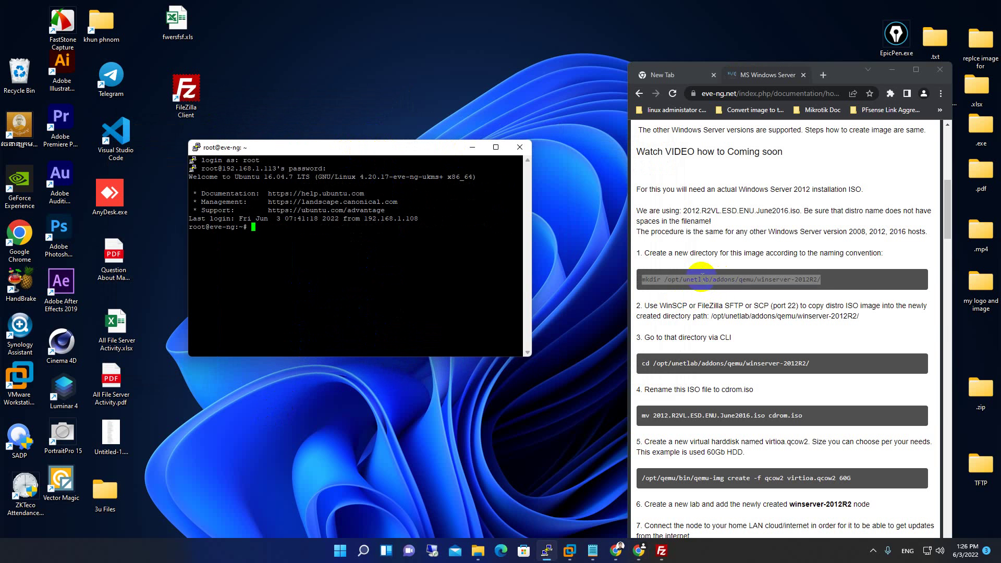
{"action": "left_click", "coordinate": [765, 279]}
{"action": "left_click_drag", "start_coordinate": [820, 278], "coordinate": [644, 290]}
{"action": "key", "text": "super+c"}
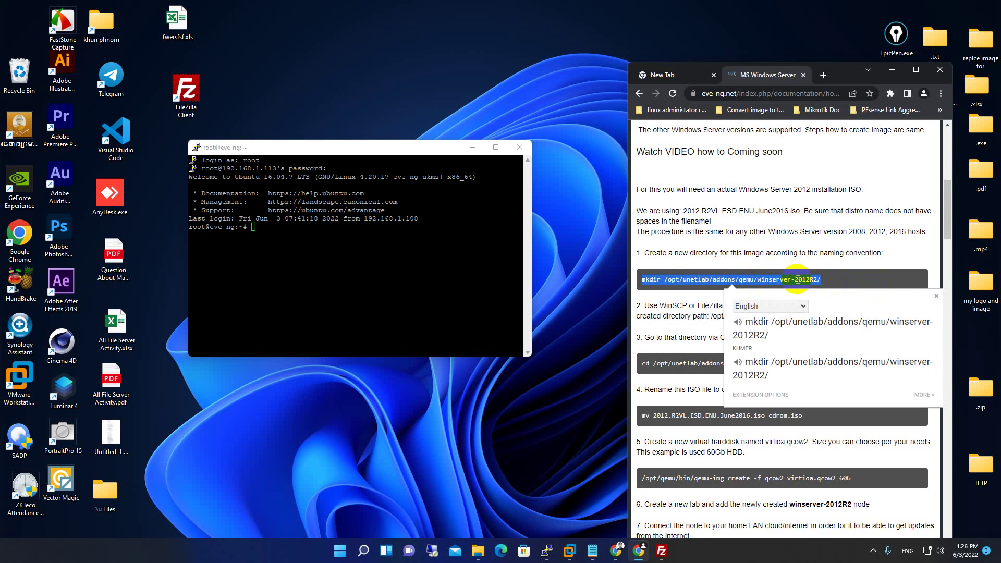
{"action": "left_click", "coordinate": [258, 235]}
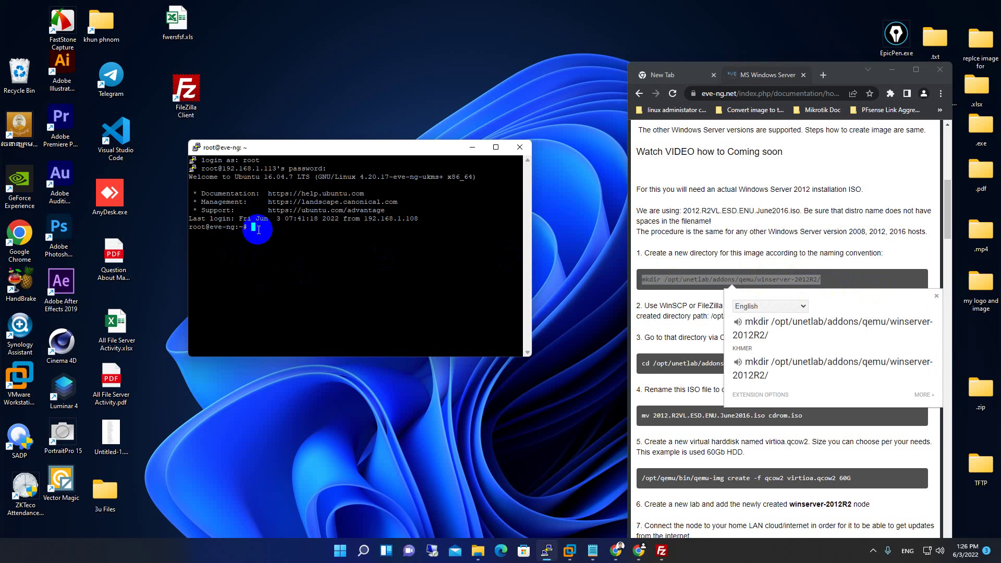
{"action": "right_click", "coordinate": [259, 230]}
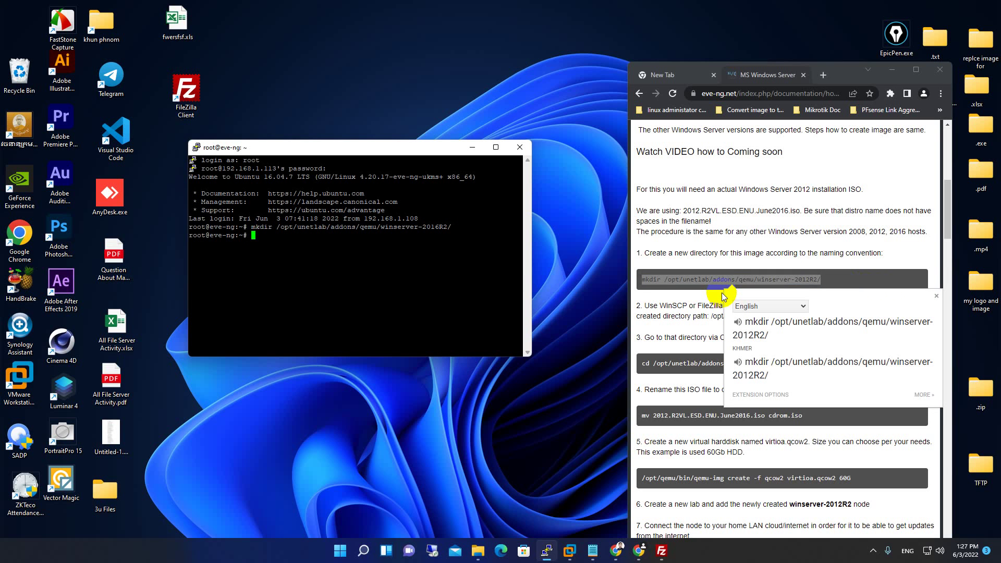
Read the guide's step 2 for the ISO upload destination path.
{"action": "left_click_drag", "start_coordinate": [848, 67], "coordinate": [769, 29]}
{"action": "left_click", "coordinate": [759, 244]}
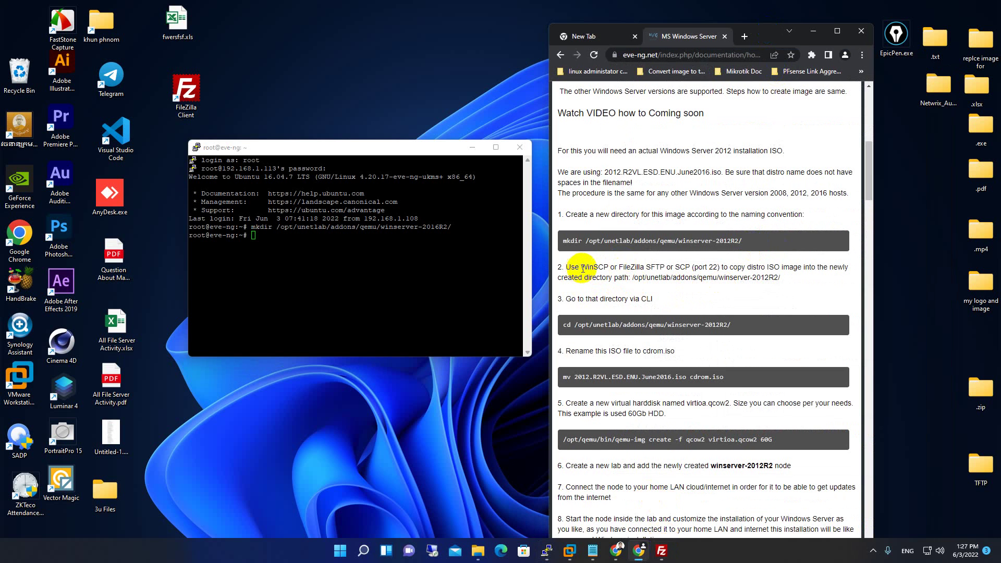
{"action": "left_click_drag", "start_coordinate": [569, 268], "coordinate": [793, 281]}
{"action": "left_click", "coordinate": [764, 276]}
{"action": "left_click", "coordinate": [751, 285]}
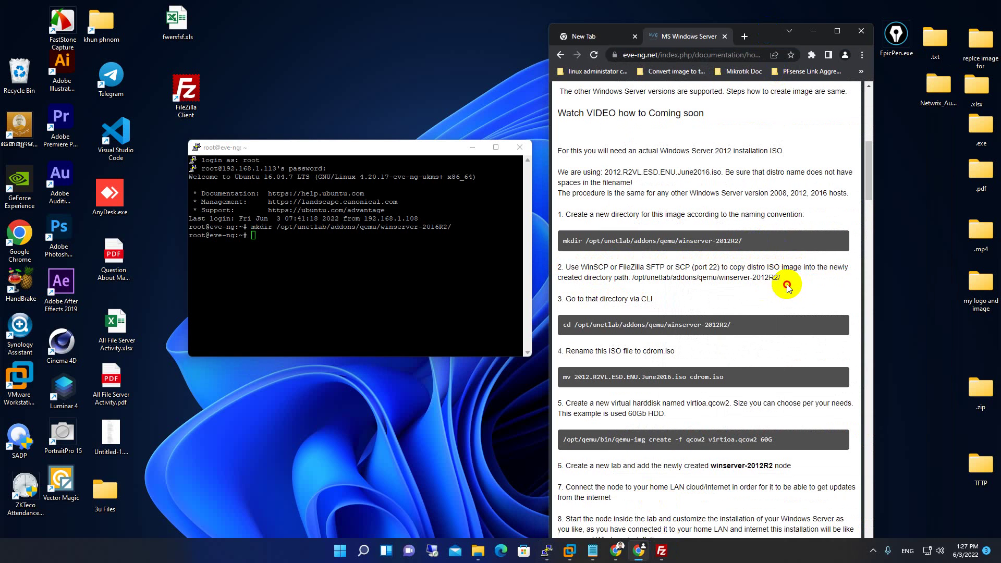
Arrange FileZilla alongside the EVE-NG guide so its panes are visible.
{"action": "left_click", "coordinate": [661, 553]}
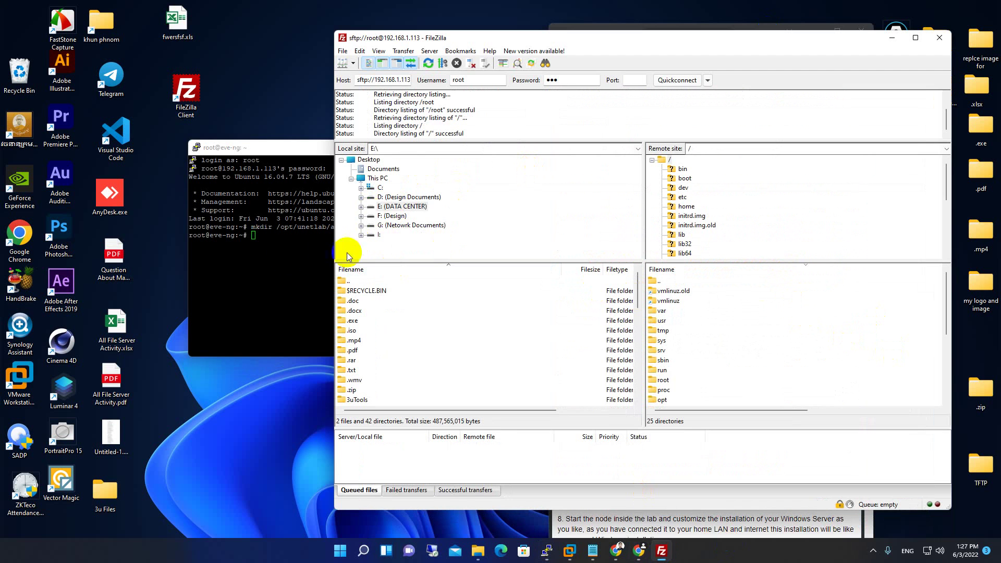
{"action": "left_click_drag", "start_coordinate": [524, 41], "coordinate": [663, 375]}
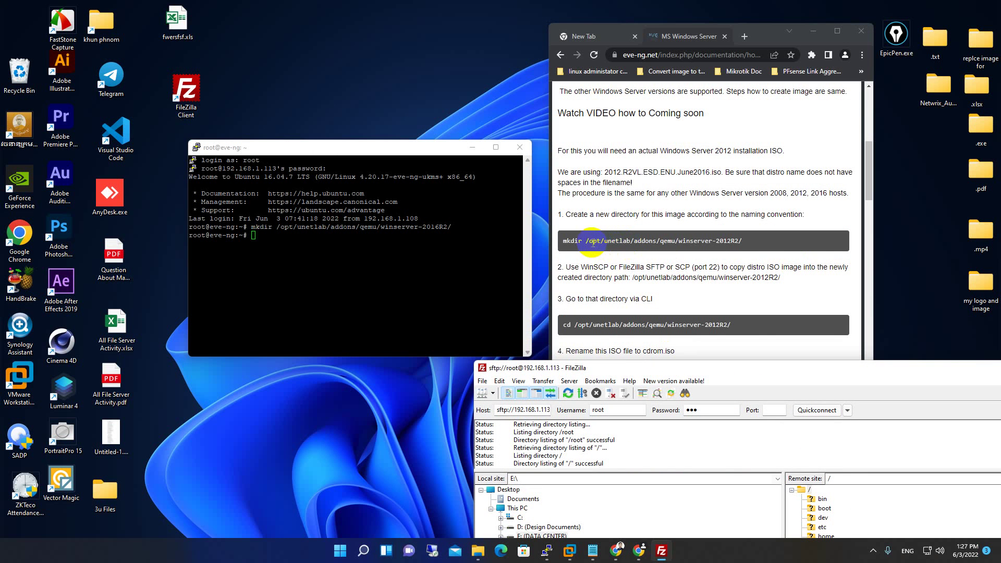
{"action": "double_click", "coordinate": [672, 241]}
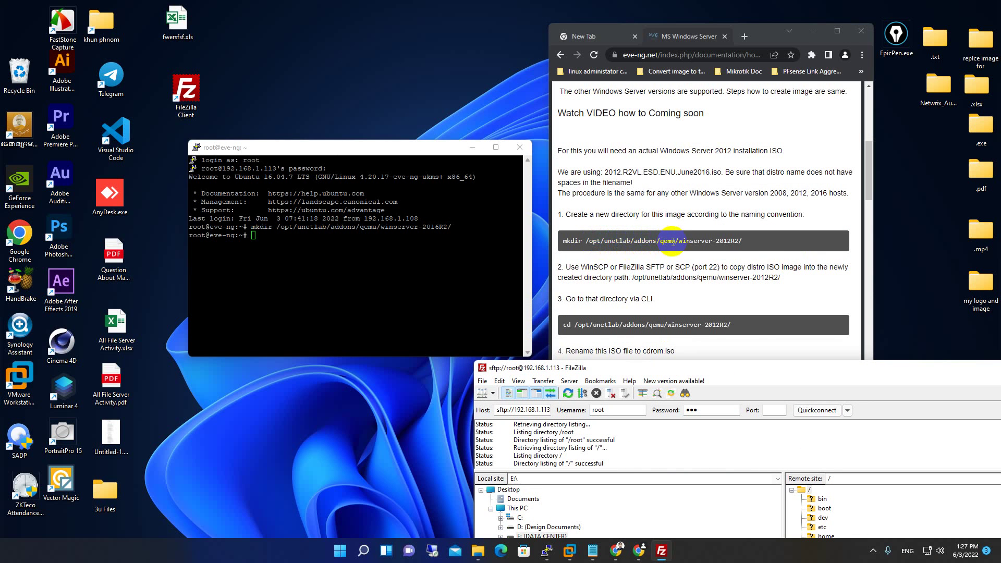
{"action": "left_click_drag", "start_coordinate": [772, 371], "coordinate": [632, 83]}
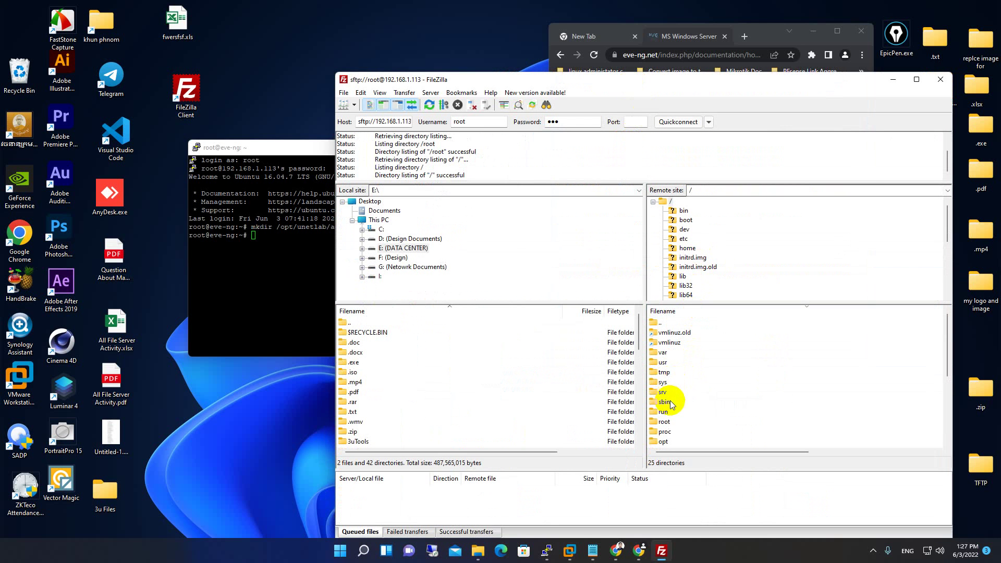
Browse the remote pane through opt > unetlab > addons > qemu into winserver-2016R2.
{"action": "double_click", "coordinate": [664, 443]}
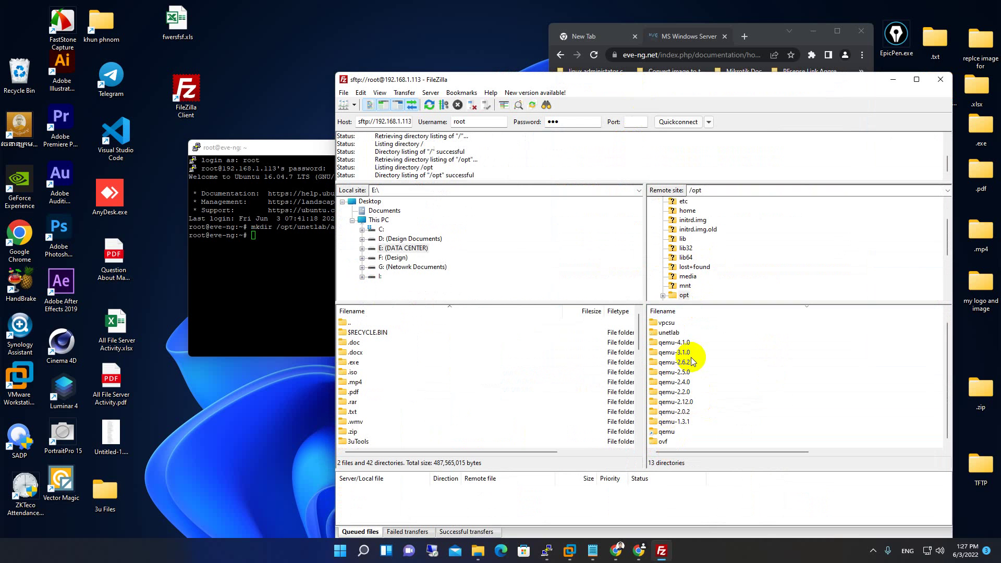
{"action": "scroll", "coordinate": [677, 341], "scroll_direction": "down", "scroll_amount": 1}
{"action": "double_click", "coordinate": [676, 333]}
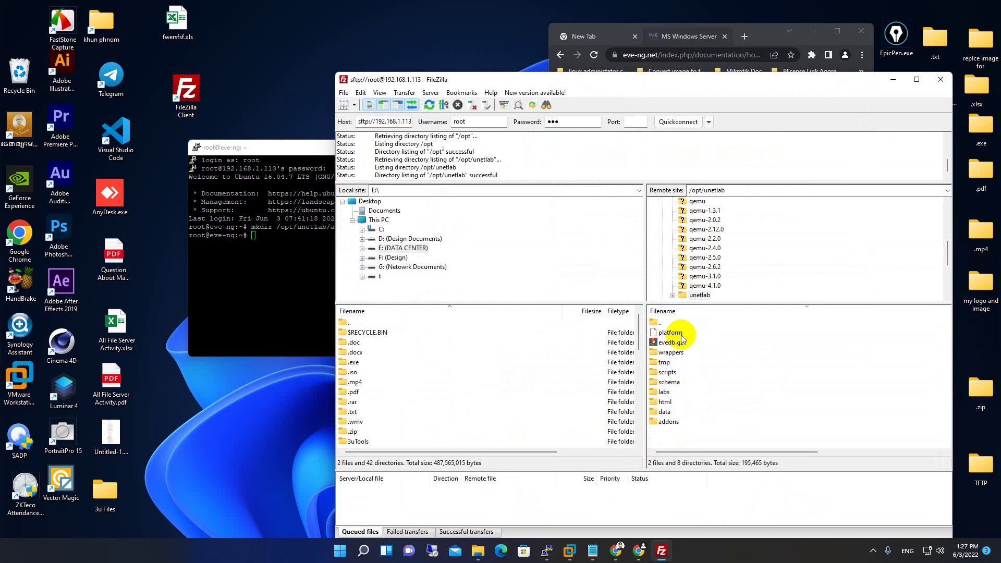
{"action": "double_click", "coordinate": [667, 421]}
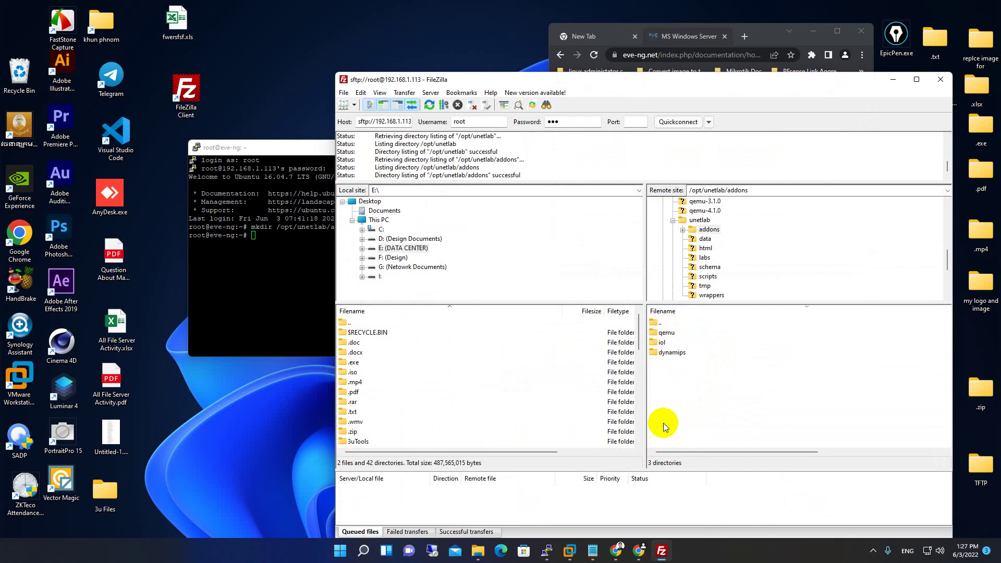
{"action": "double_click", "coordinate": [668, 332]}
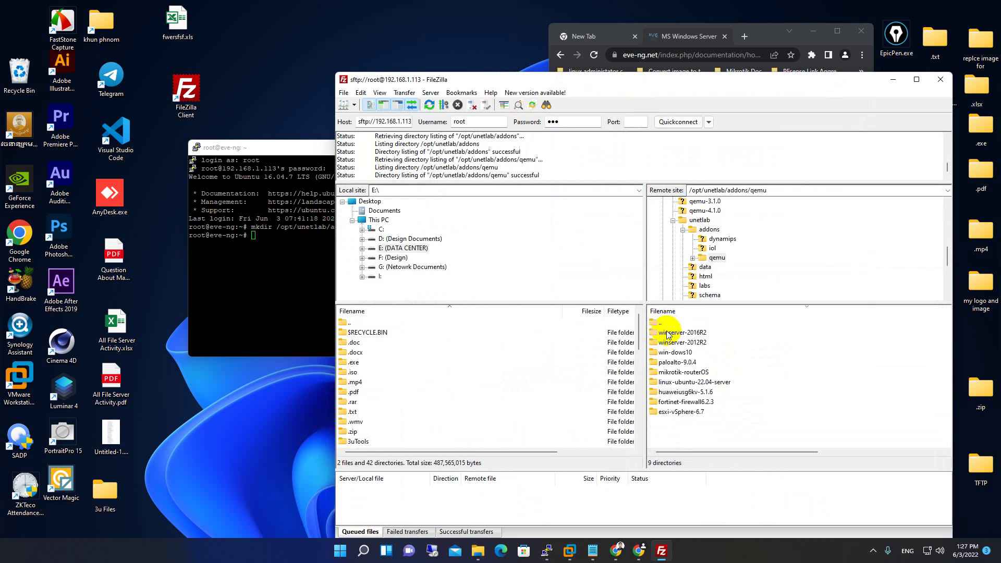
{"action": "left_click", "coordinate": [702, 334]}
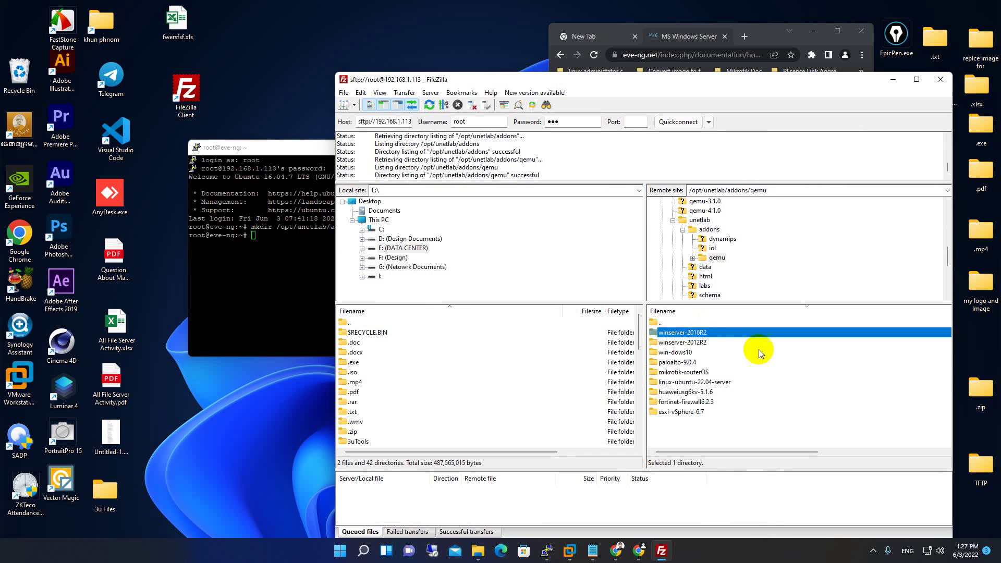
{"action": "double_click", "coordinate": [695, 333]}
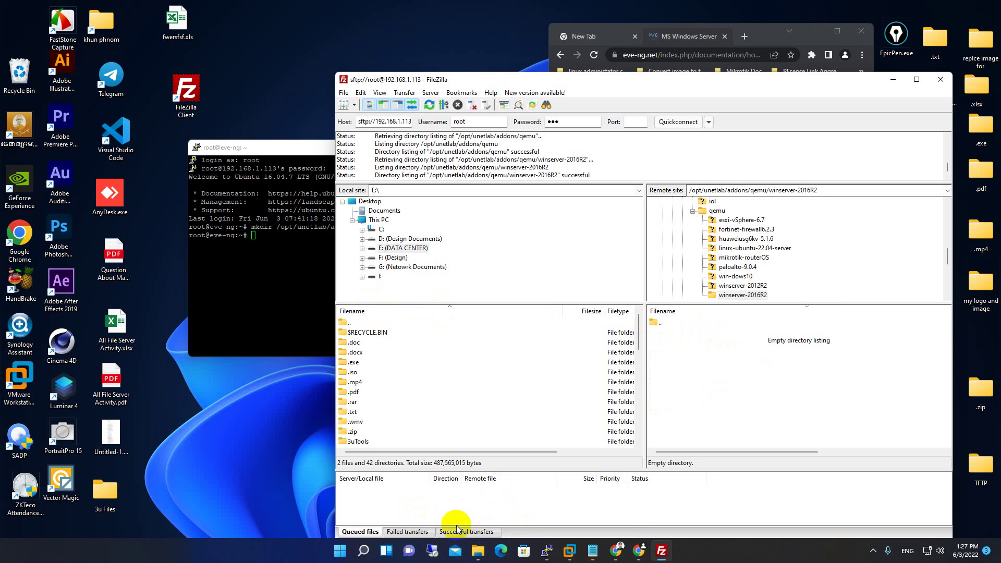
Drag server16.iso from the local OS folder onto the remote winserver-2016R2 list and monitor the transfer.
{"action": "left_click", "coordinate": [479, 553]}
{"action": "left_click_drag", "start_coordinate": [713, 11], "coordinate": [180, 55]}
{"action": "left_click", "coordinate": [461, 392]}
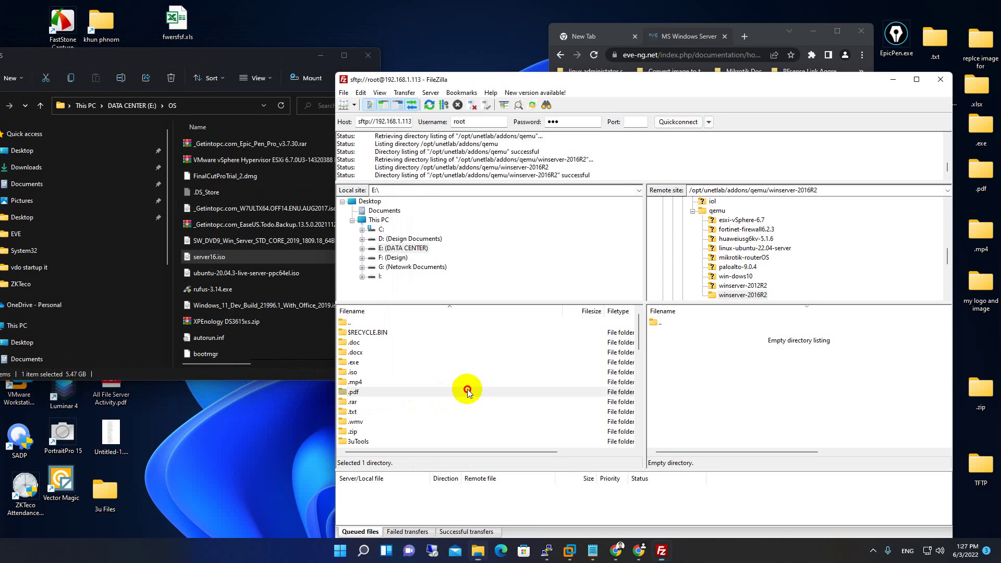
{"action": "scroll", "coordinate": [359, 343], "scroll_direction": "down", "scroll_amount": 10}
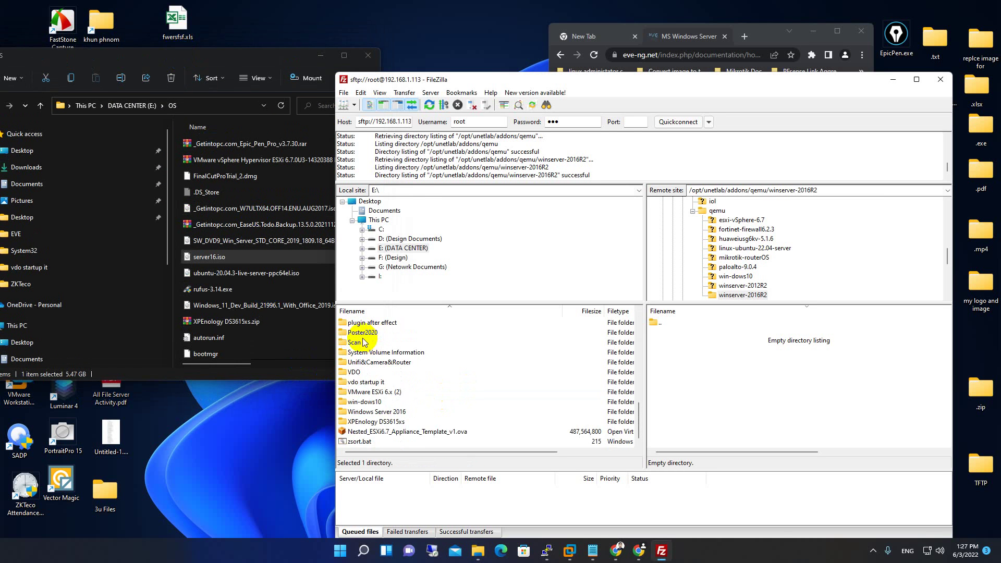
{"action": "left_click", "coordinate": [192, 65]}
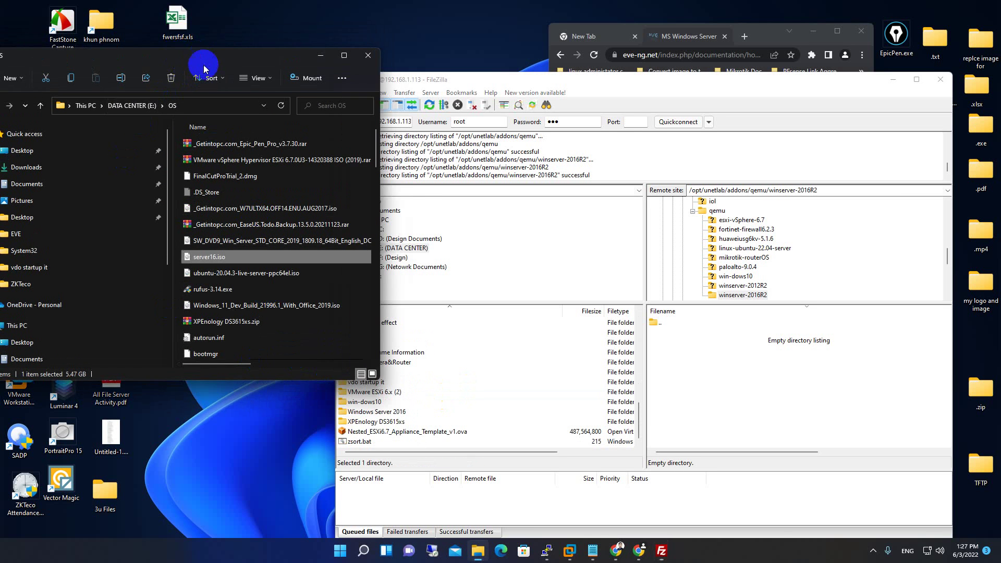
{"action": "left_click_drag", "start_coordinate": [189, 251], "coordinate": [788, 397]}
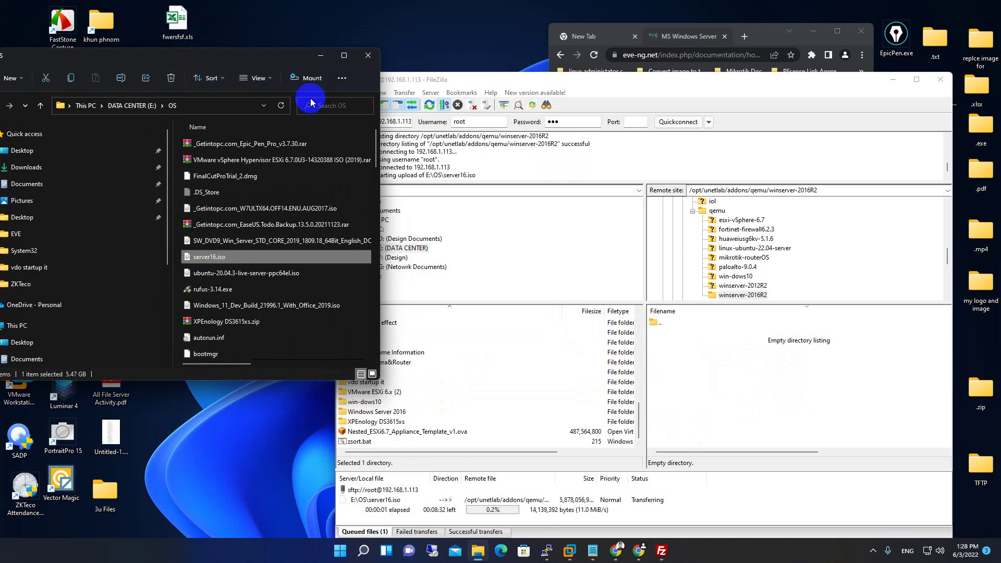
{"action": "left_click", "coordinate": [320, 58]}
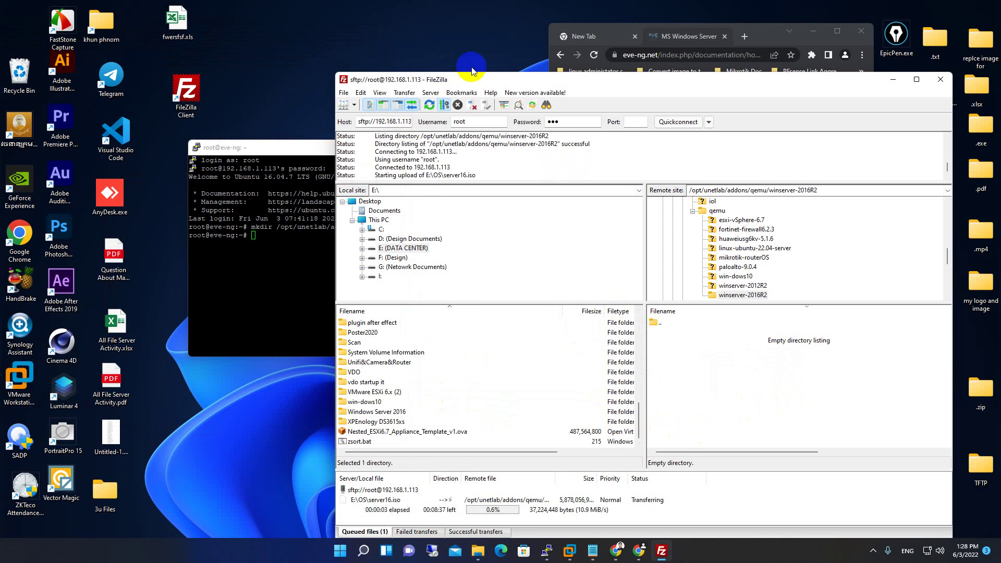
{"action": "left_click_drag", "start_coordinate": [467, 82], "coordinate": [438, 62]}
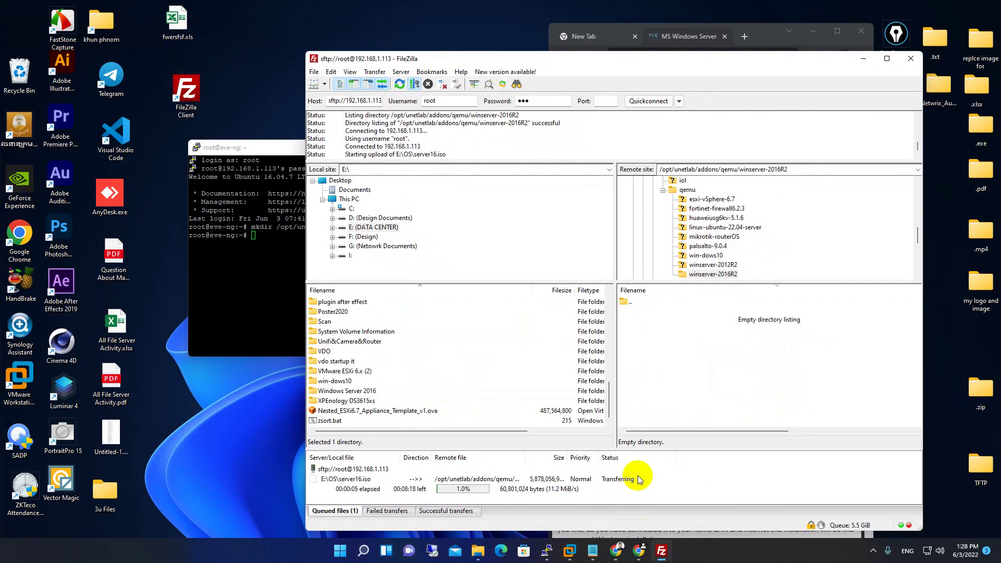
{"action": "left_click", "coordinate": [529, 478]}
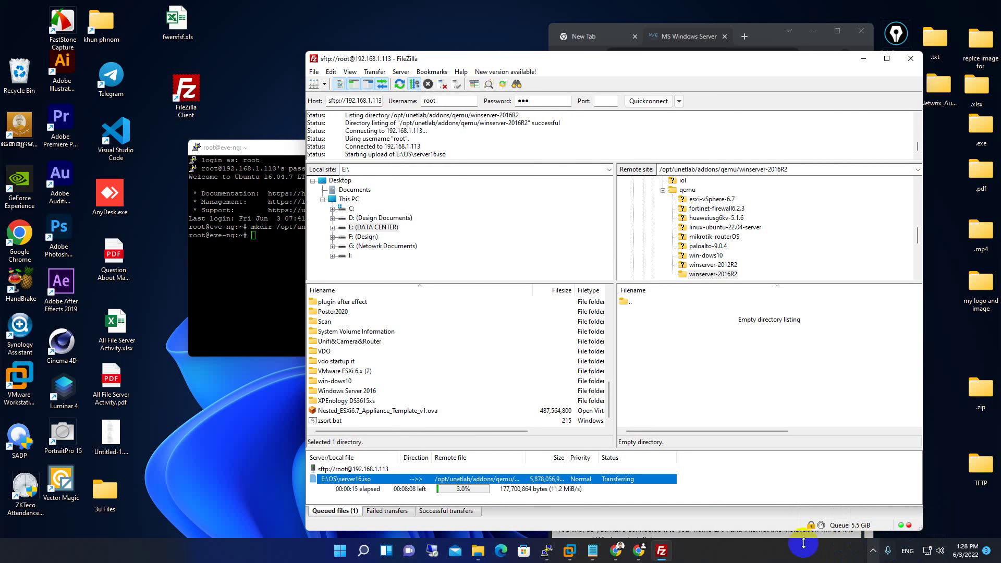
{"action": "left_click", "coordinate": [873, 551]}
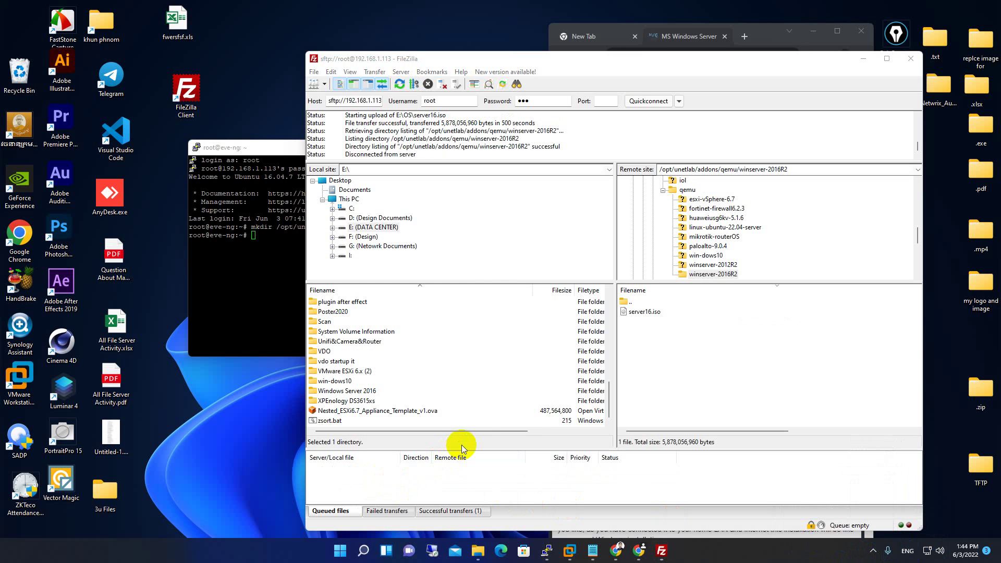
Snap the browser guide to the left half and FileZilla to the right half.
{"action": "left_click", "coordinate": [651, 315]}
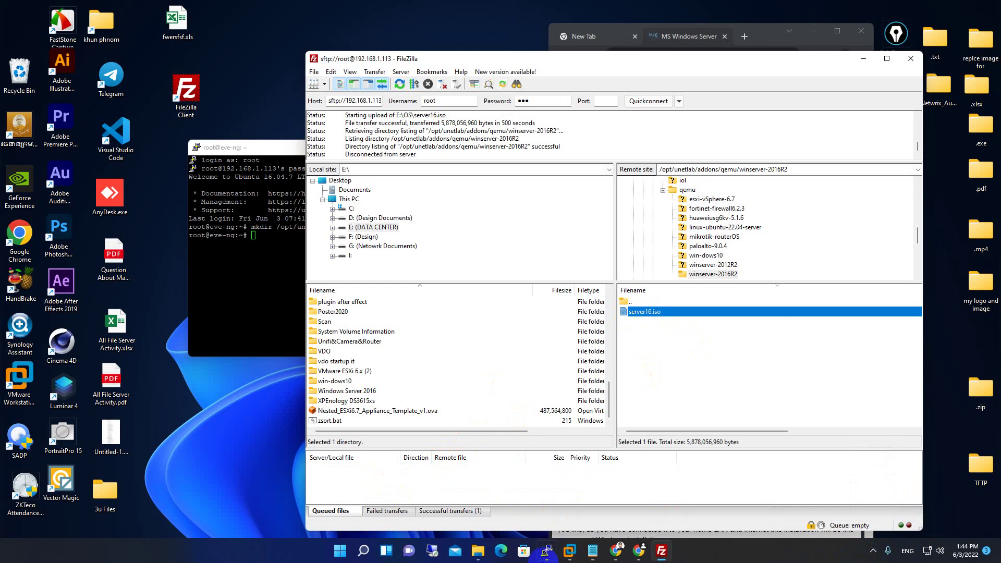
{"action": "left_click", "coordinate": [639, 552]}
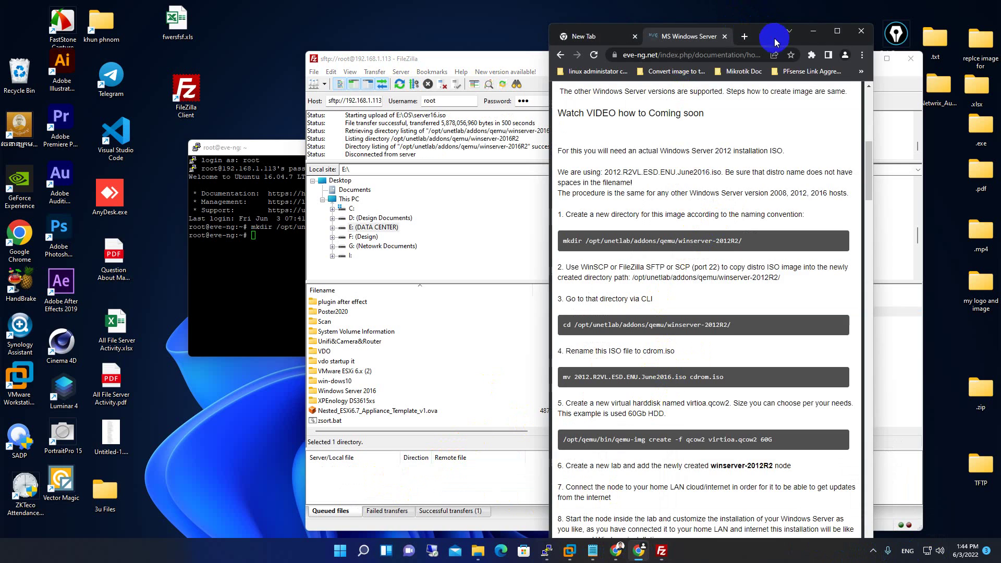
{"action": "left_click_drag", "start_coordinate": [766, 33], "coordinate": [101, 6]}
{"action": "key", "text": "super+Left"}
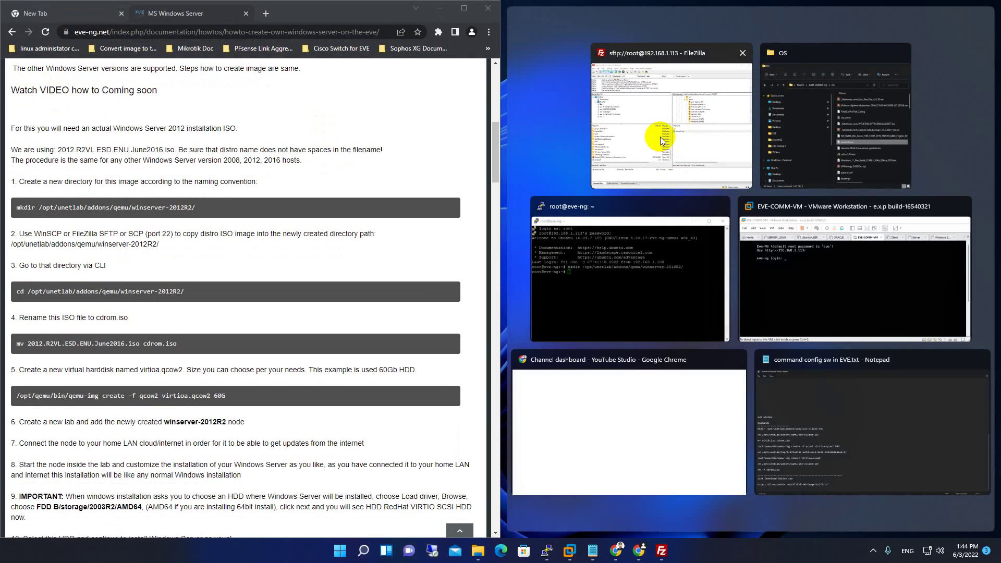
{"action": "left_click", "coordinate": [660, 137]}
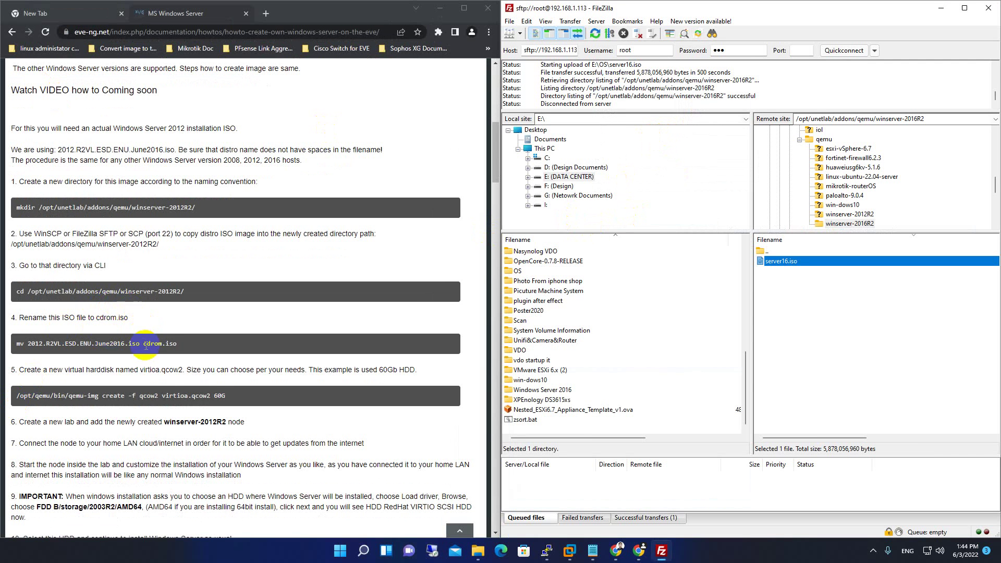
Select the target name cdrom.iso in the guide's mv command and pick server16.iso.
{"action": "scroll", "coordinate": [119, 343], "scroll_direction": "down", "scroll_amount": 1}
{"action": "left_click_drag", "start_coordinate": [80, 292], "coordinate": [163, 293]}
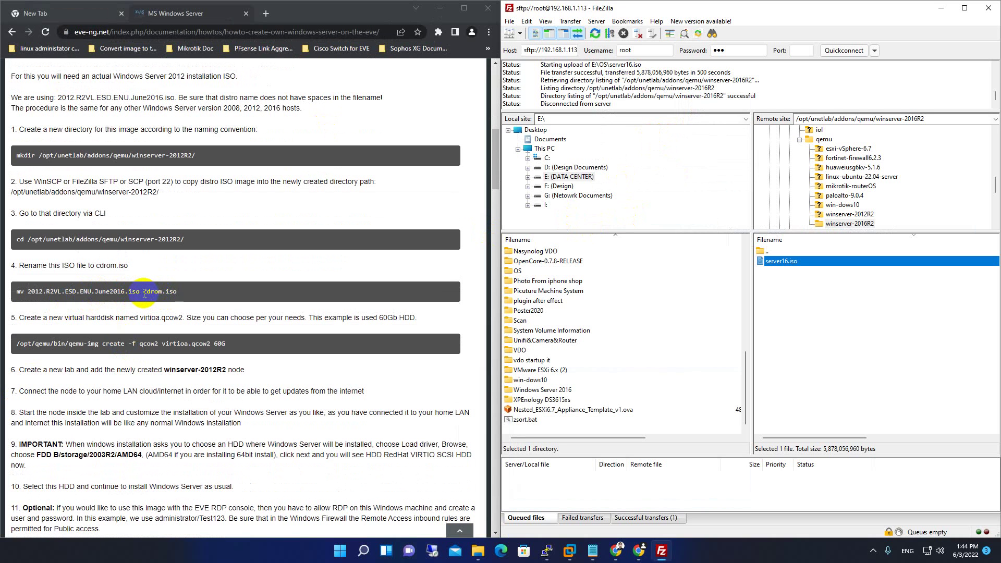
{"action": "left_click", "coordinate": [150, 295]}
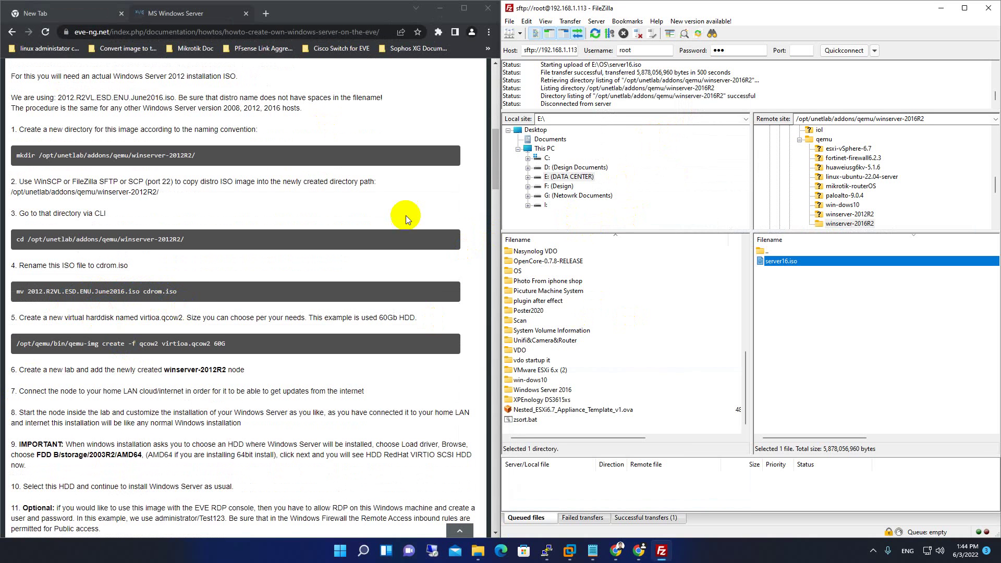
{"action": "left_click_drag", "start_coordinate": [196, 290], "coordinate": [79, 292]}
{"action": "left_click", "coordinate": [780, 261]}
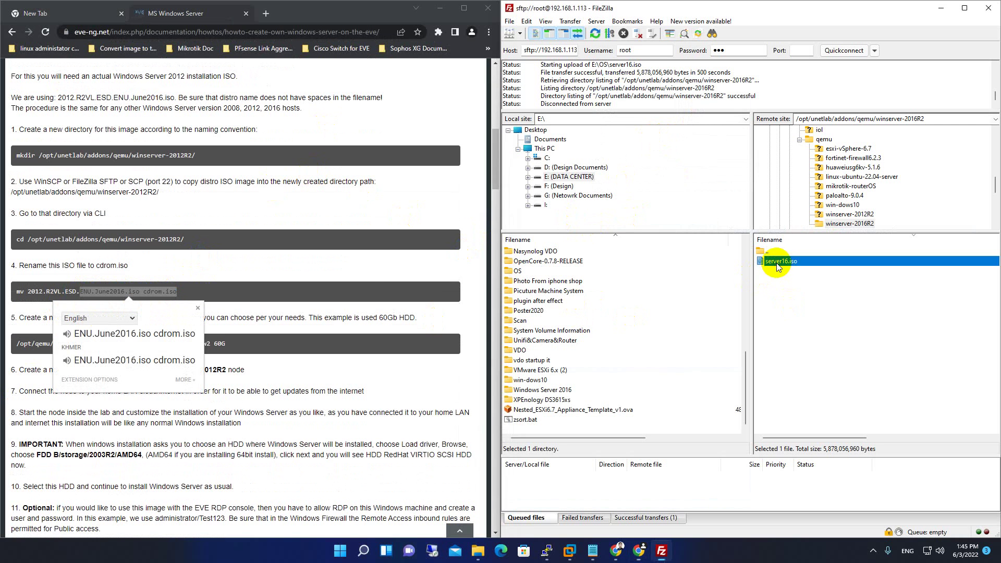
Rename server16.iso in the remote list to cdrom.iso.
{"action": "right_click", "coordinate": [782, 263]}
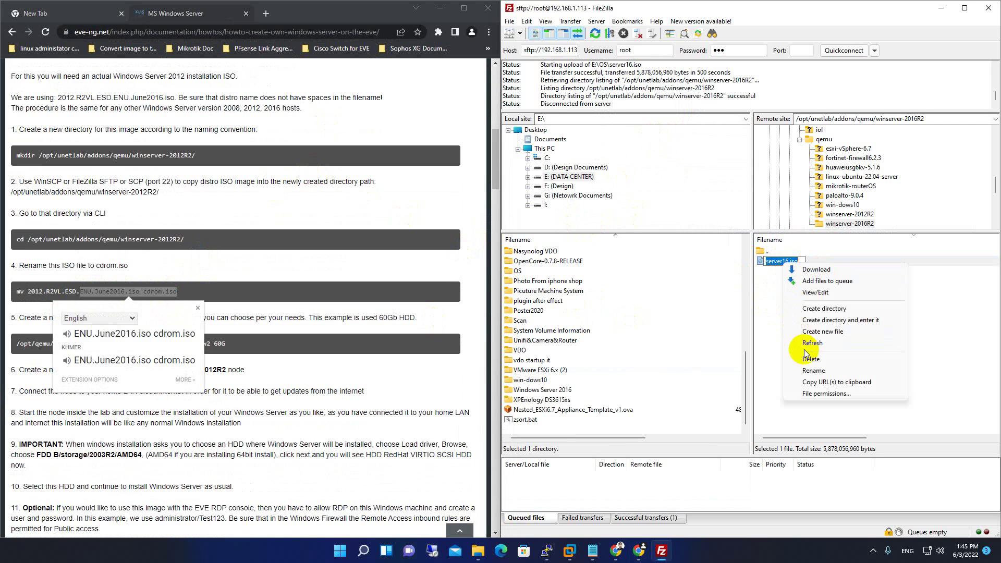
{"action": "left_click", "coordinate": [812, 382]}
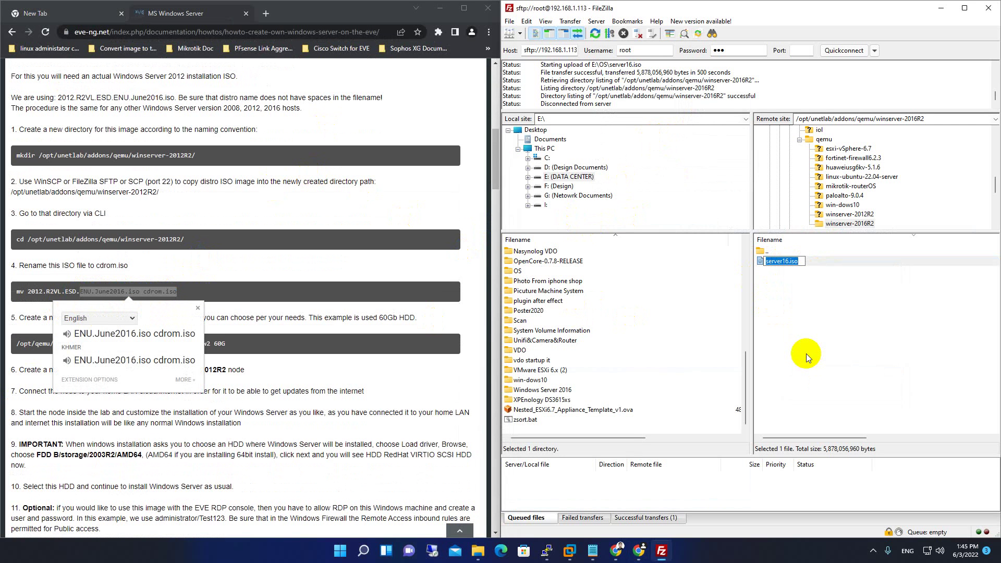
{"action": "type", "text": "dc"}
{"action": "key", "text": "BackSpace"}
{"action": "key", "text": "BackSpace"}
{"action": "type", "text": "cdrom.iso"}
{"action": "key", "text": "Return"}
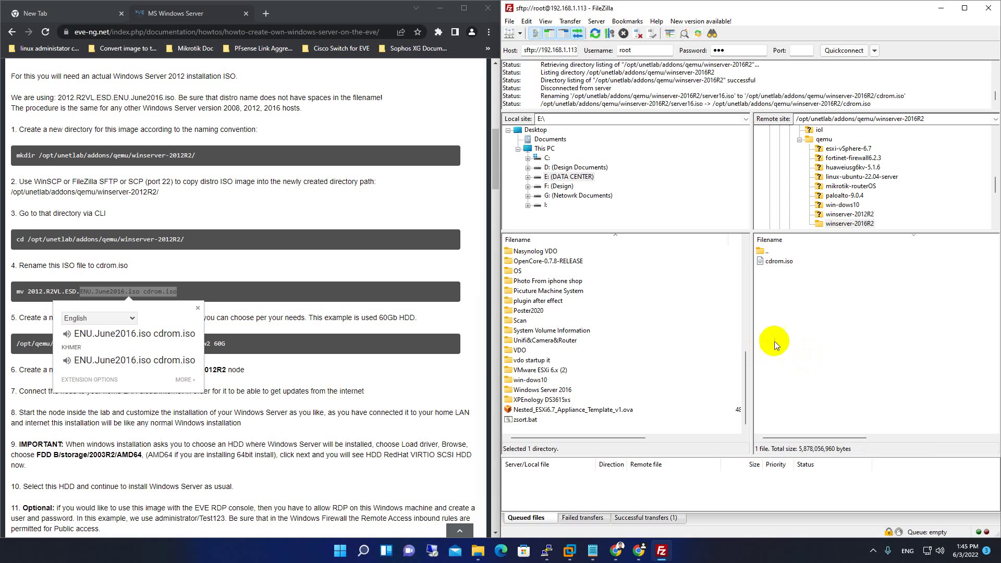
Refresh the remote file listing and return to the EVE-NG guide.
{"action": "right_click", "coordinate": [807, 342]}
{"action": "left_click", "coordinate": [837, 421]}
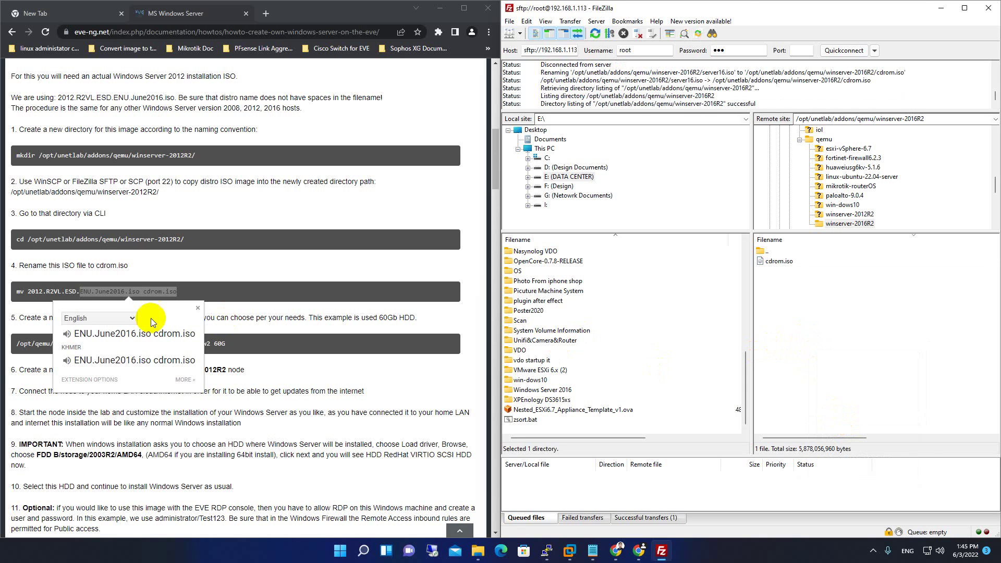
{"action": "left_click", "coordinate": [150, 293]}
{"action": "left_click", "coordinate": [149, 293]}
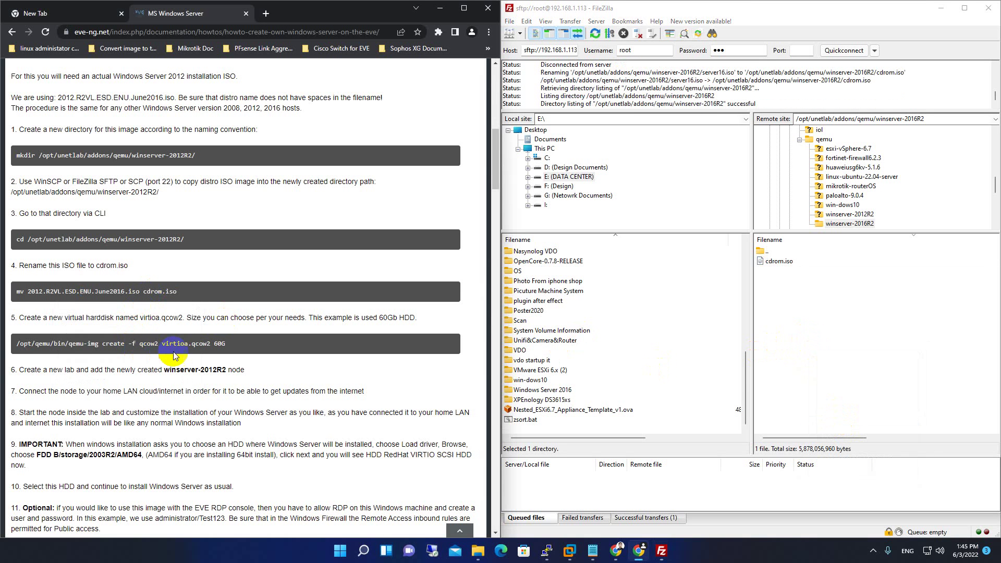
Copy the qemu-img create -f qcow2 virtioa.qcow2 60G command into PuTTY and run it.
{"action": "left_click_drag", "start_coordinate": [34, 344], "coordinate": [22, 351]}
{"action": "left_click", "coordinate": [22, 350]}
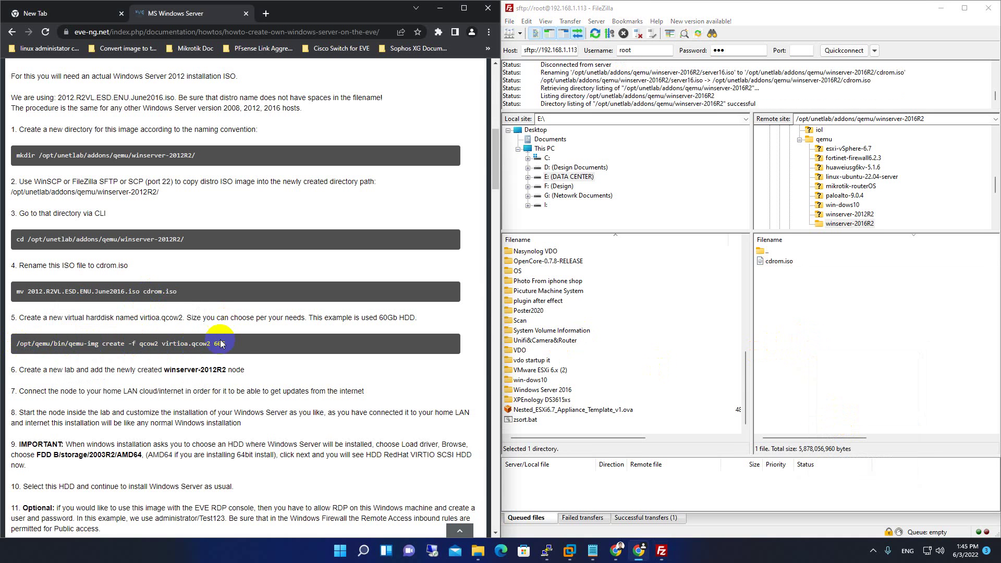
{"action": "left_click_drag", "start_coordinate": [239, 344], "coordinate": [10, 345]}
{"action": "key", "text": "super+c"}
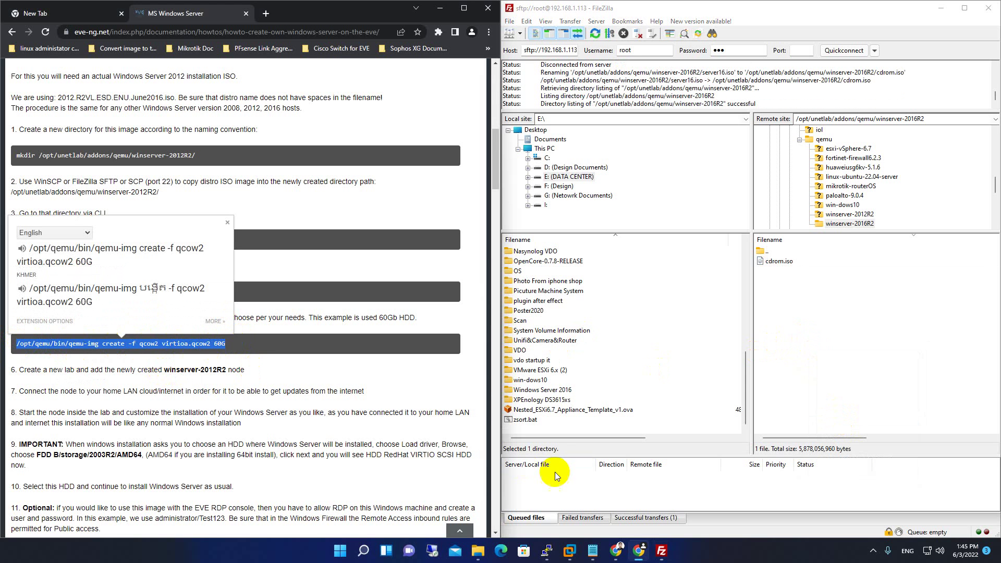
{"action": "left_click", "coordinate": [546, 551]}
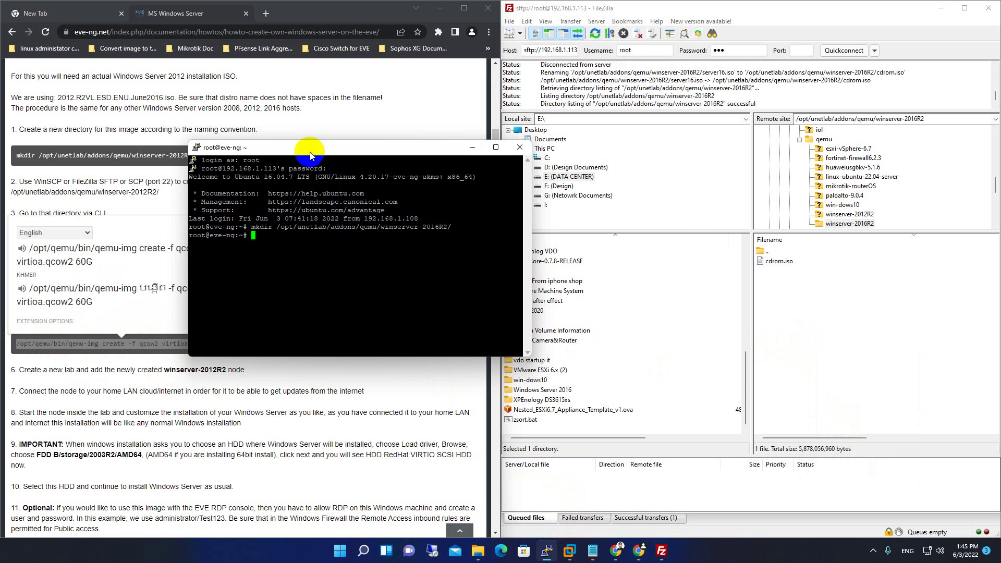
{"action": "left_click_drag", "start_coordinate": [298, 141], "coordinate": [633, 101]}
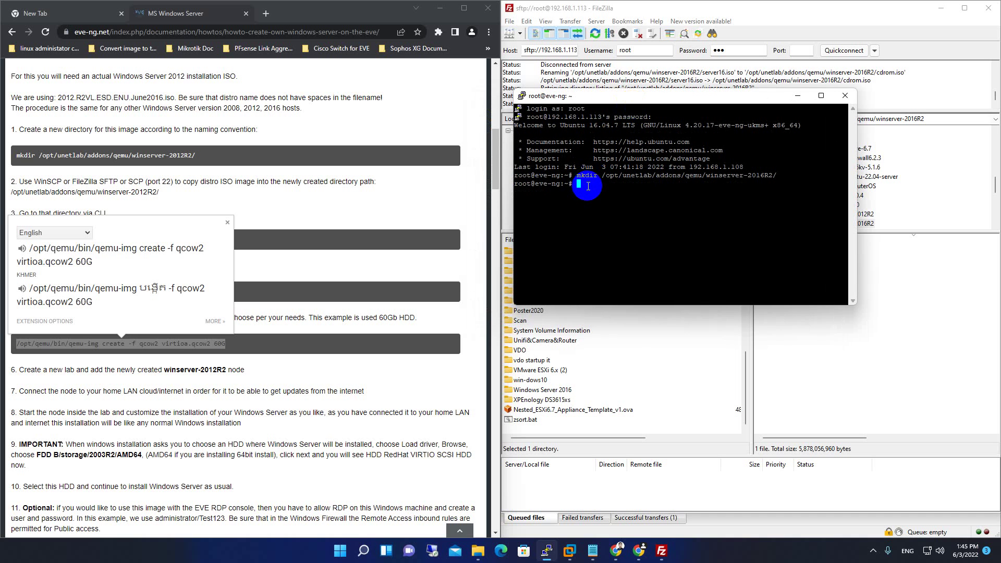
{"action": "right_click", "coordinate": [588, 187]}
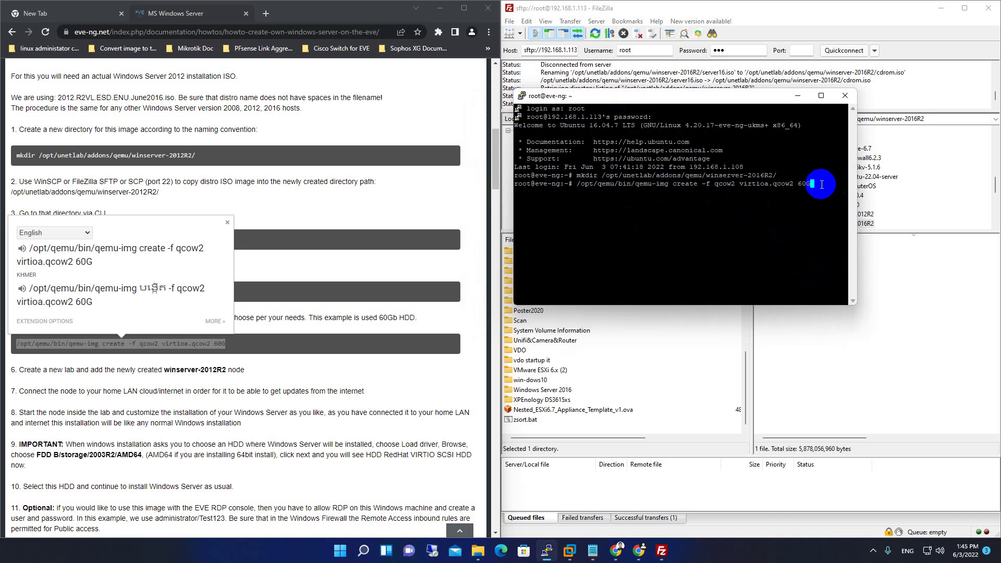
{"action": "key", "text": "Return"}
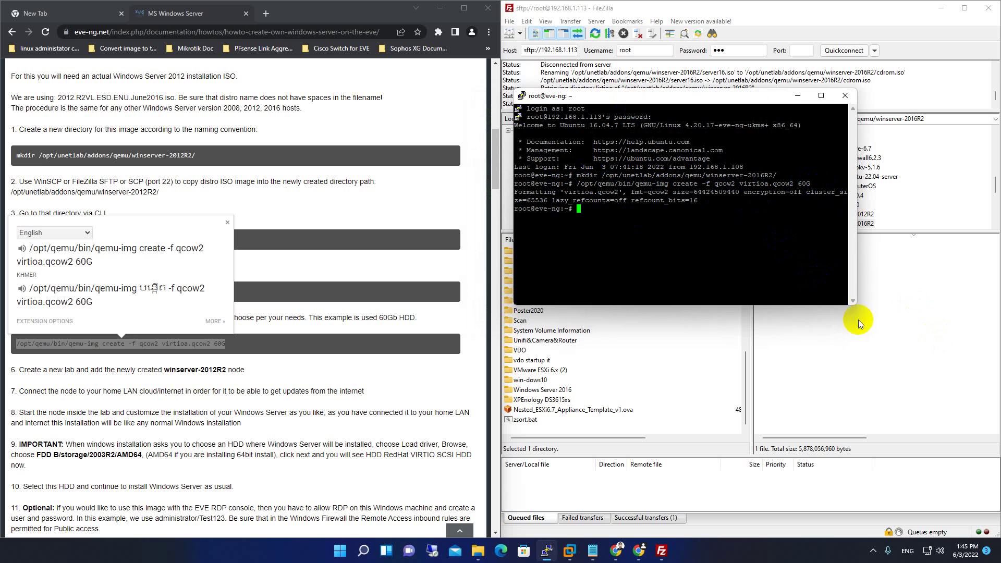
Refresh FileZilla's remote listing and reopen winserver-2016R2 to look for the new disk.
{"action": "left_click", "coordinate": [879, 308]}
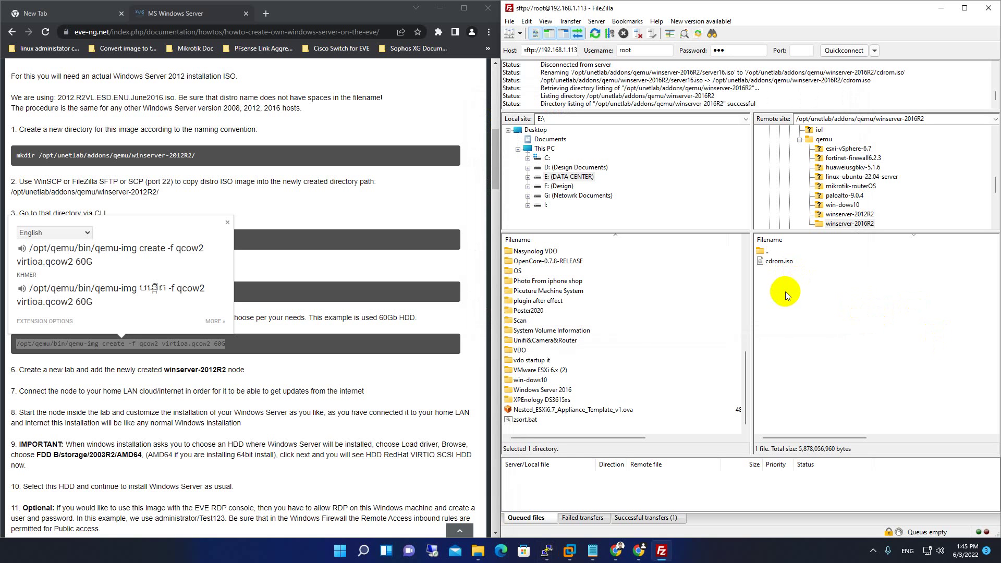
{"action": "right_click", "coordinate": [787, 296]}
{"action": "left_click", "coordinate": [822, 373]}
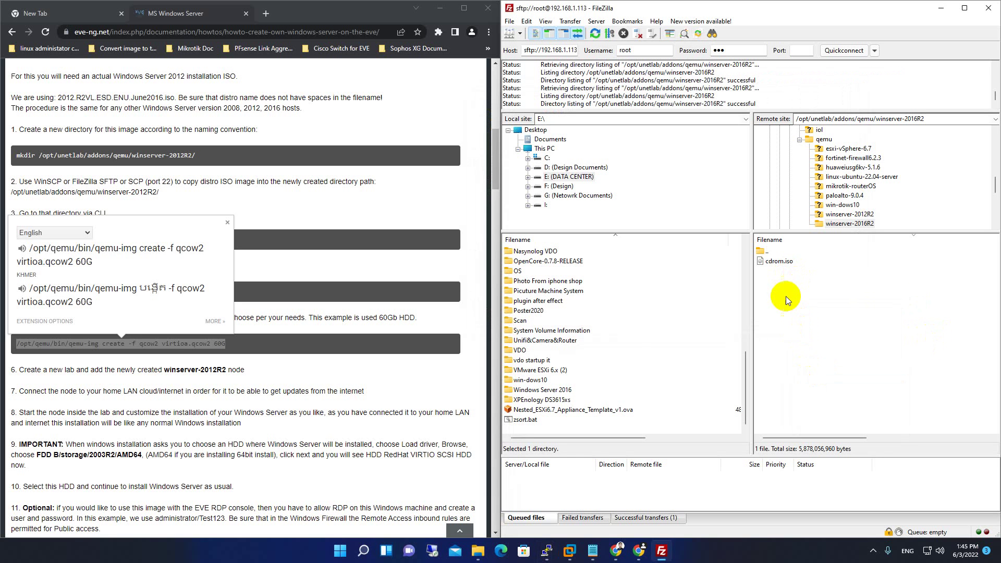
{"action": "right_click", "coordinate": [787, 300]}
{"action": "left_click", "coordinate": [829, 377]}
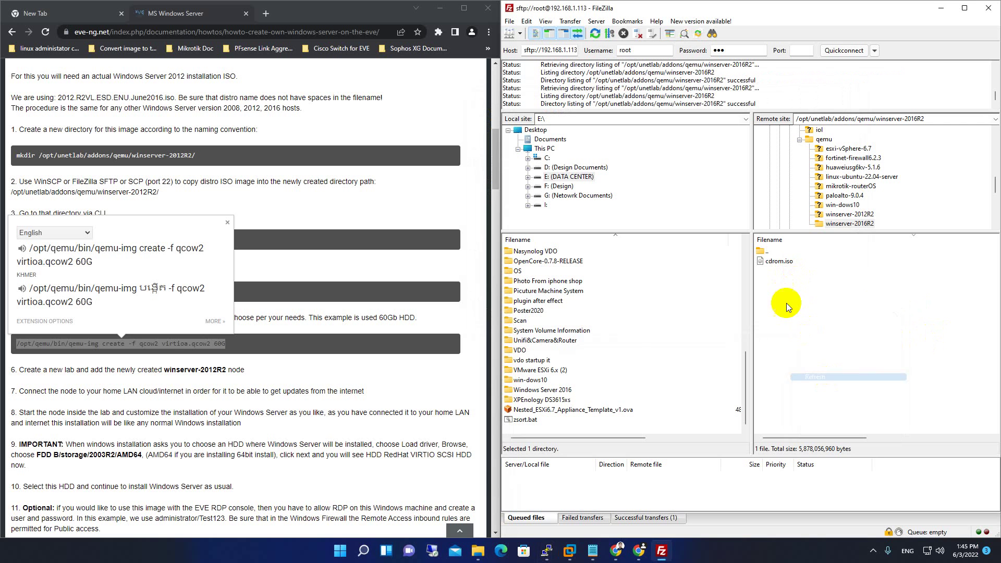
{"action": "double_click", "coordinate": [767, 251]}
{"action": "double_click", "coordinate": [787, 261]}
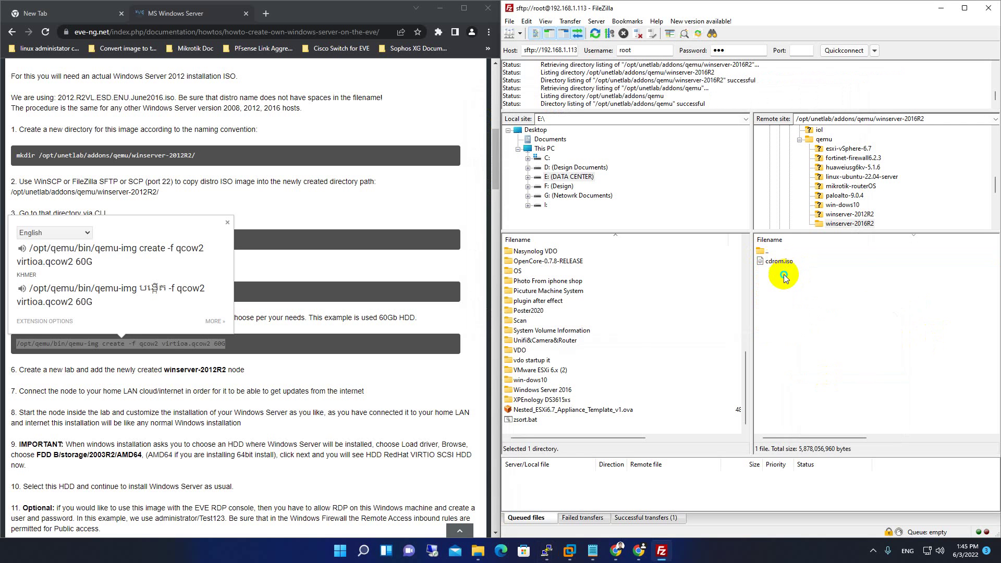
{"action": "right_click", "coordinate": [784, 276]}
{"action": "left_click", "coordinate": [823, 354]}
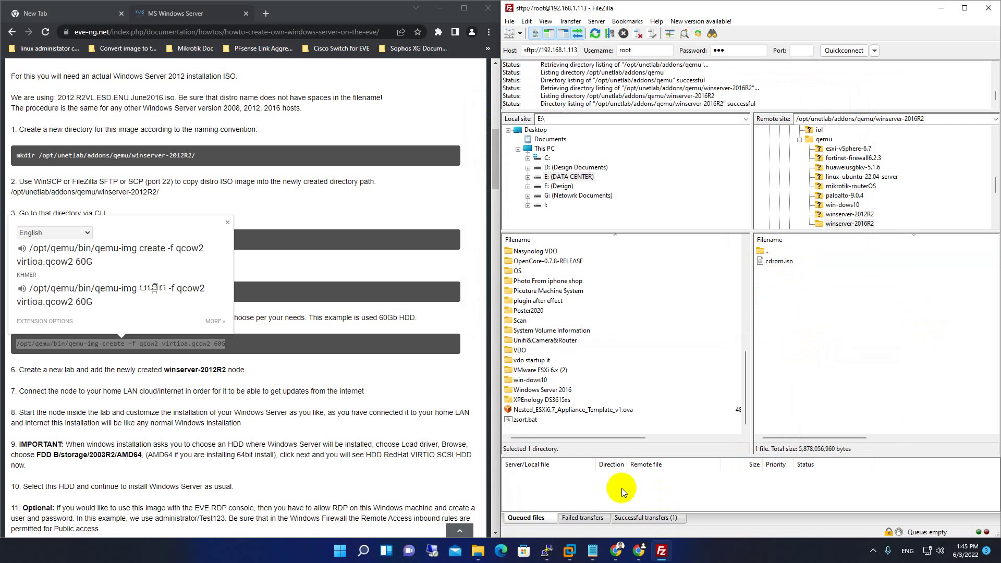
Rerun the disk-creation command and refresh the remote listing, which still shows only cdrom.iso.
{"action": "left_click", "coordinate": [546, 551]}
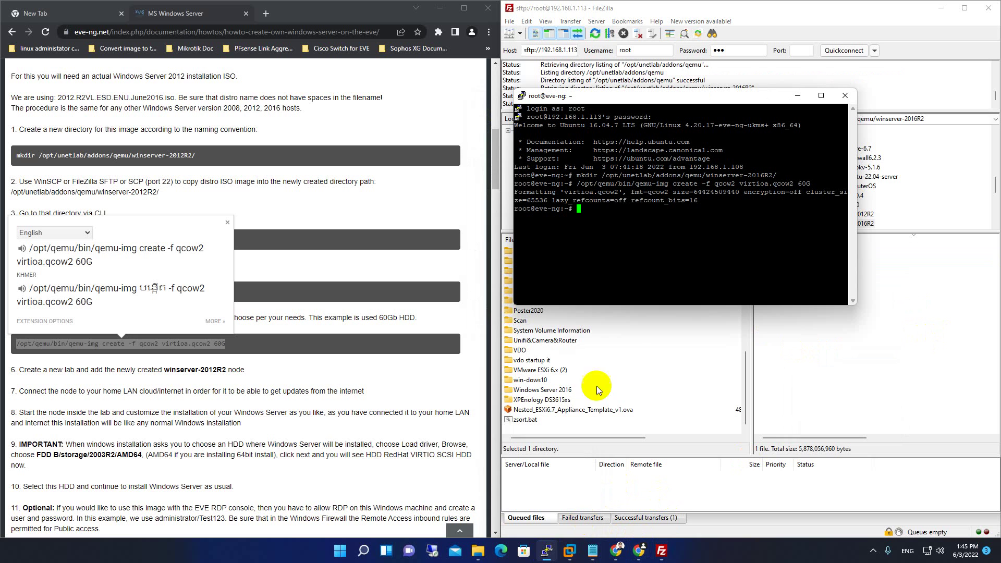
{"action": "right_click", "coordinate": [620, 216]}
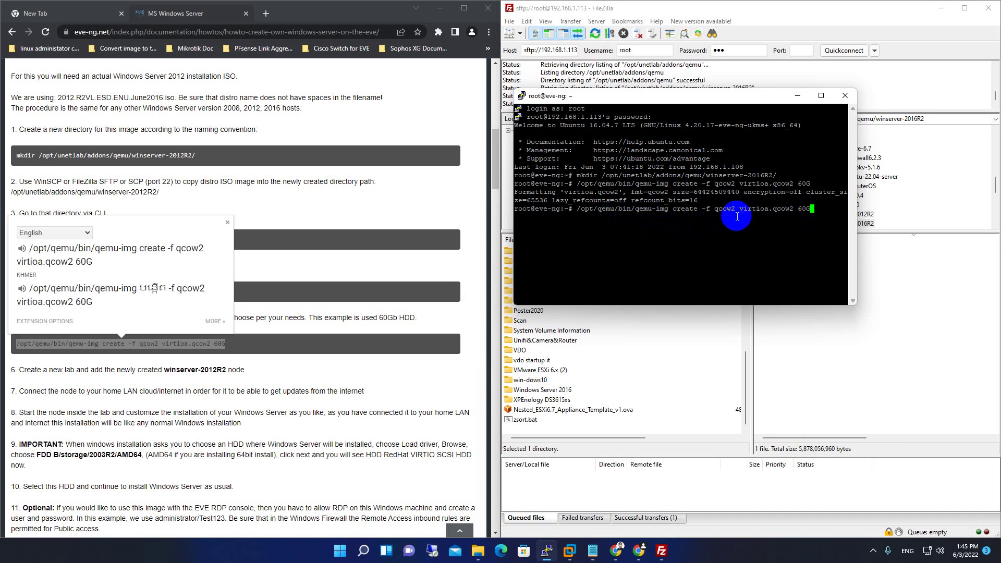
{"action": "key", "text": "Return"}
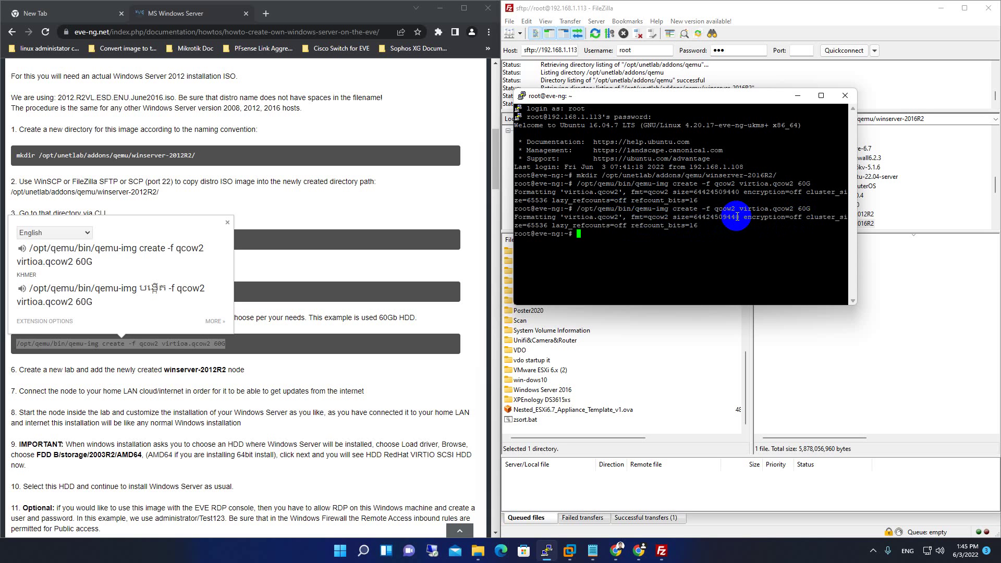
{"action": "left_click", "coordinate": [876, 322]}
{"action": "right_click", "coordinate": [848, 290]}
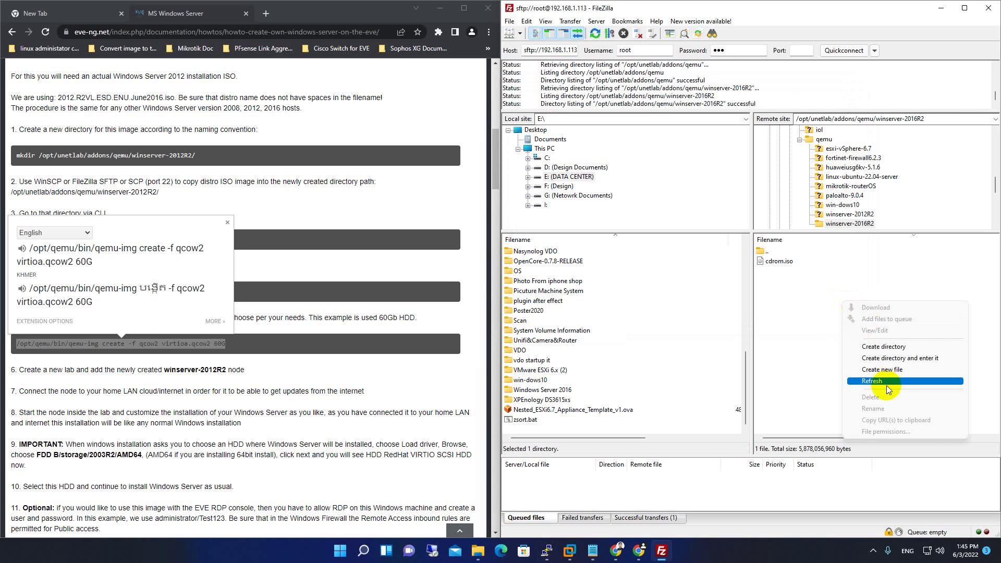
{"action": "left_click", "coordinate": [879, 381]}
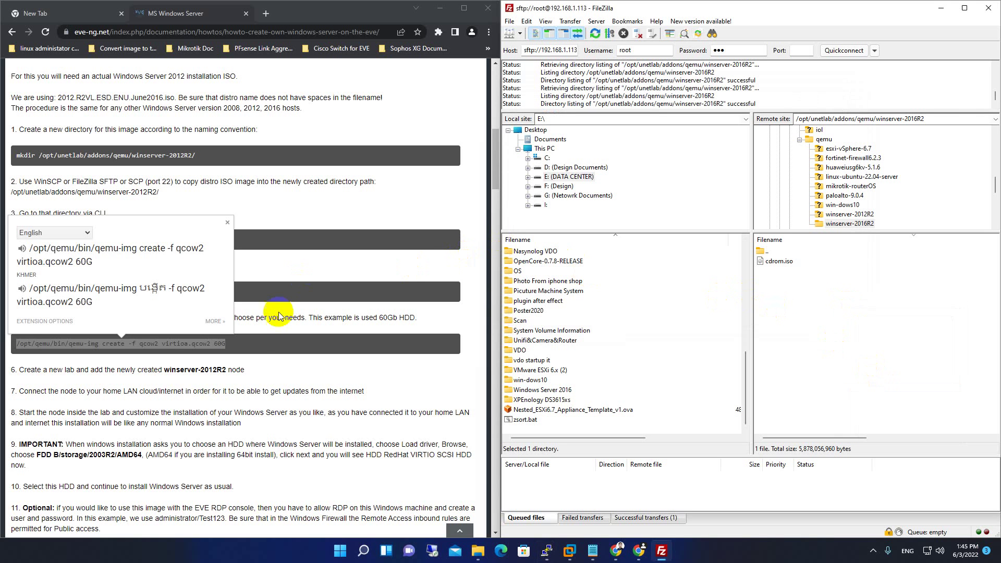
{"action": "left_click", "coordinate": [262, 346]}
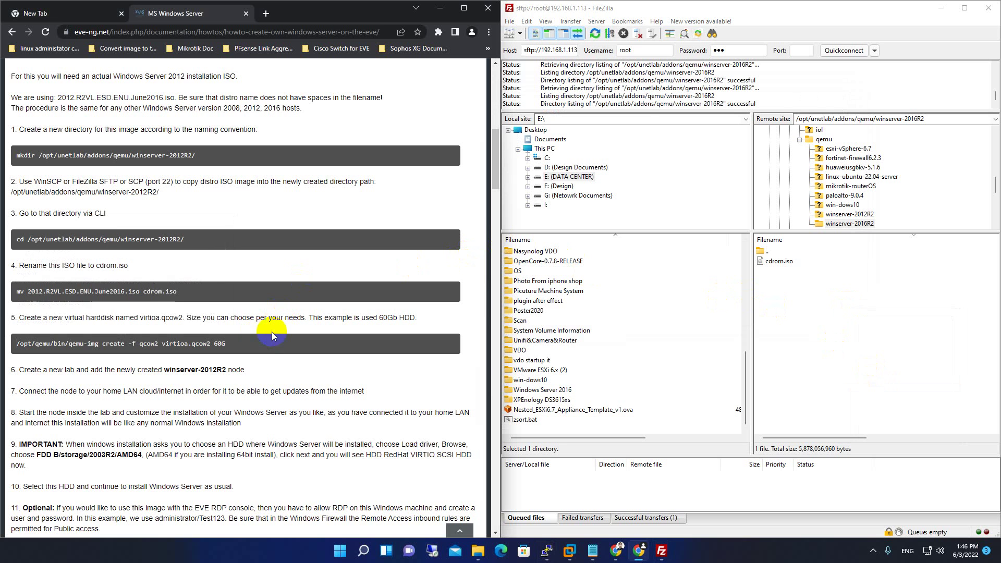
Change into the winserver-2016R2 folder in PuTTY using the guide's cd command.
{"action": "triple_click", "coordinate": [191, 244]}
{"action": "left_click", "coordinate": [197, 245]}
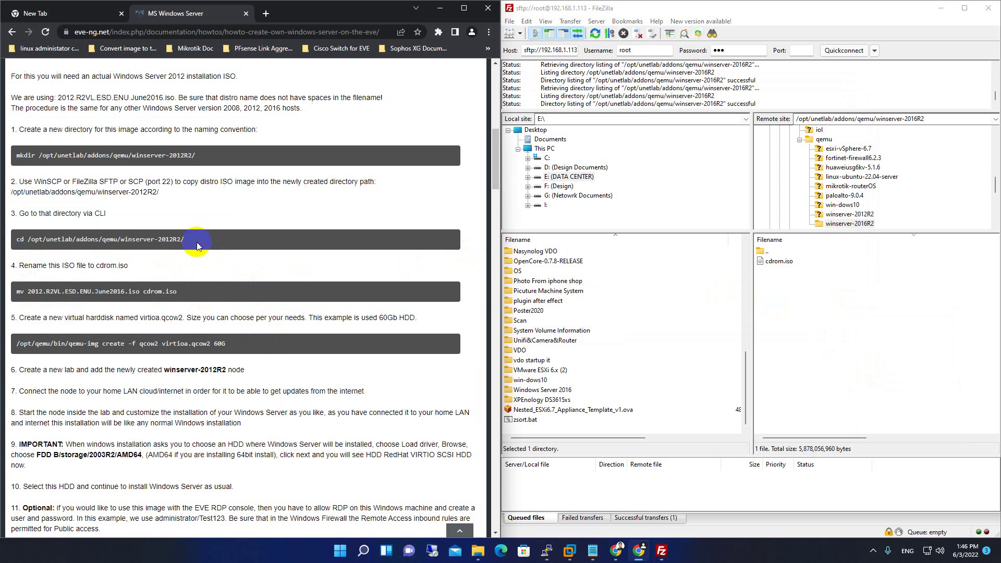
{"action": "left_click_drag", "start_coordinate": [197, 245], "coordinate": [17, 240]}
{"action": "key", "text": "super+c"}
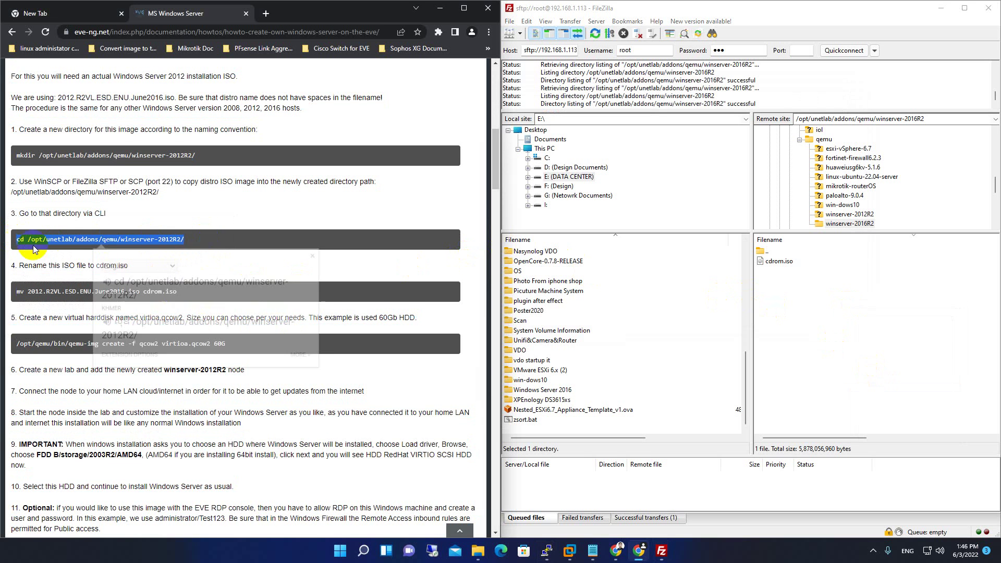
{"action": "left_click", "coordinate": [548, 550]}
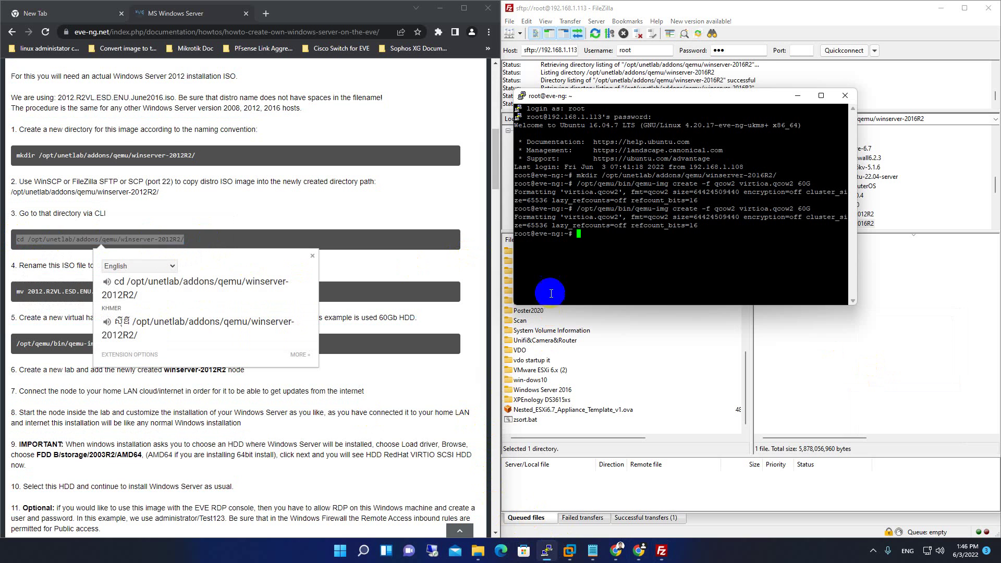
{"action": "right_click", "coordinate": [580, 245]}
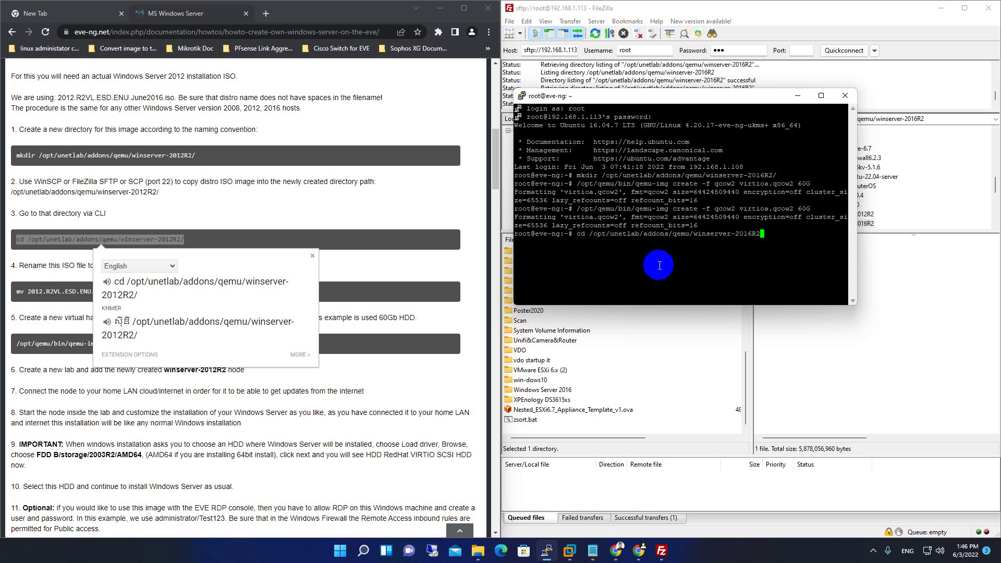
{"action": "key", "text": "Return"}
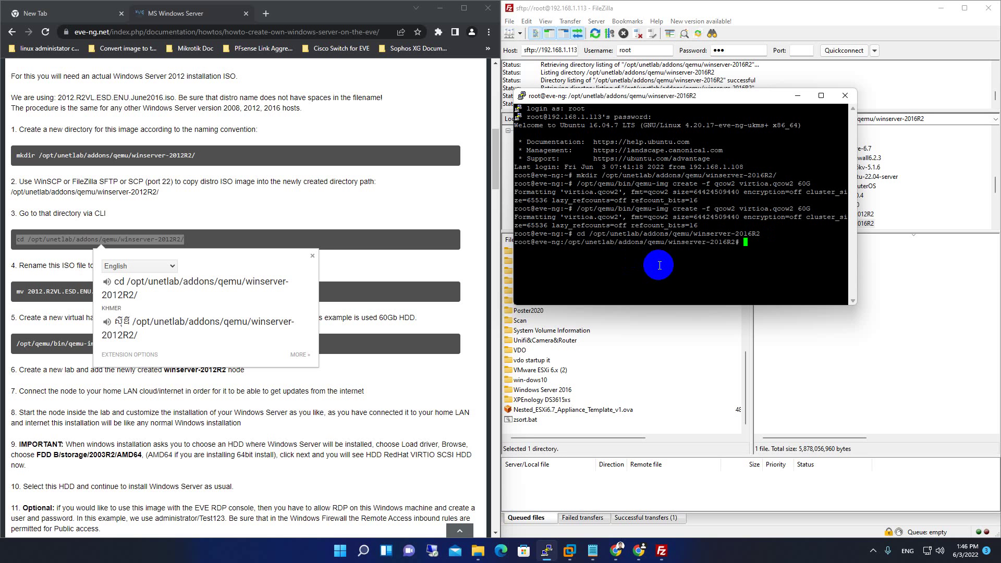
Create the 60G virtioa.qcow2 disk there and refresh FileZilla to show it.
{"action": "left_click", "coordinate": [373, 288]}
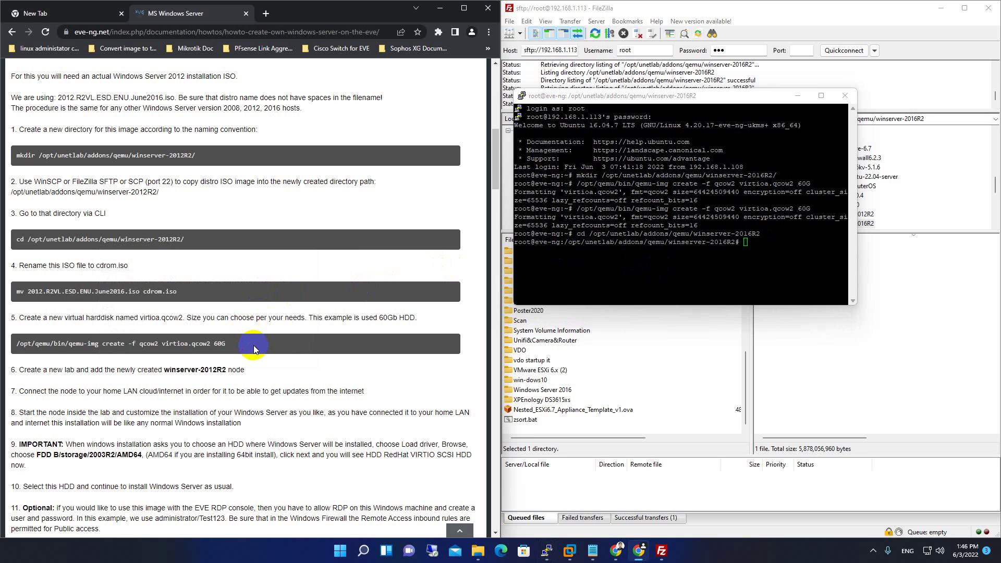
{"action": "left_click_drag", "start_coordinate": [254, 350], "coordinate": [15, 345]}
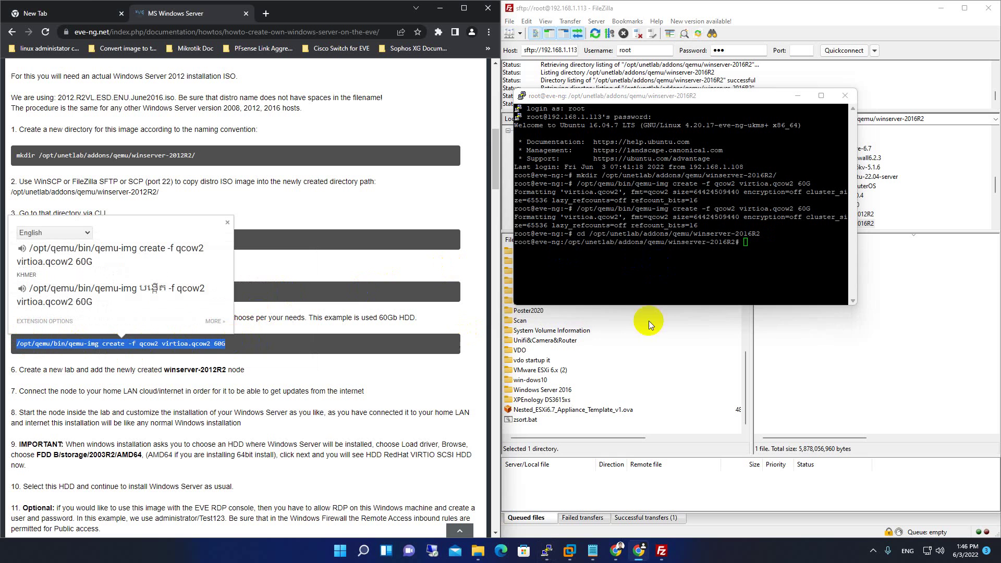
{"action": "right_click", "coordinate": [744, 249]}
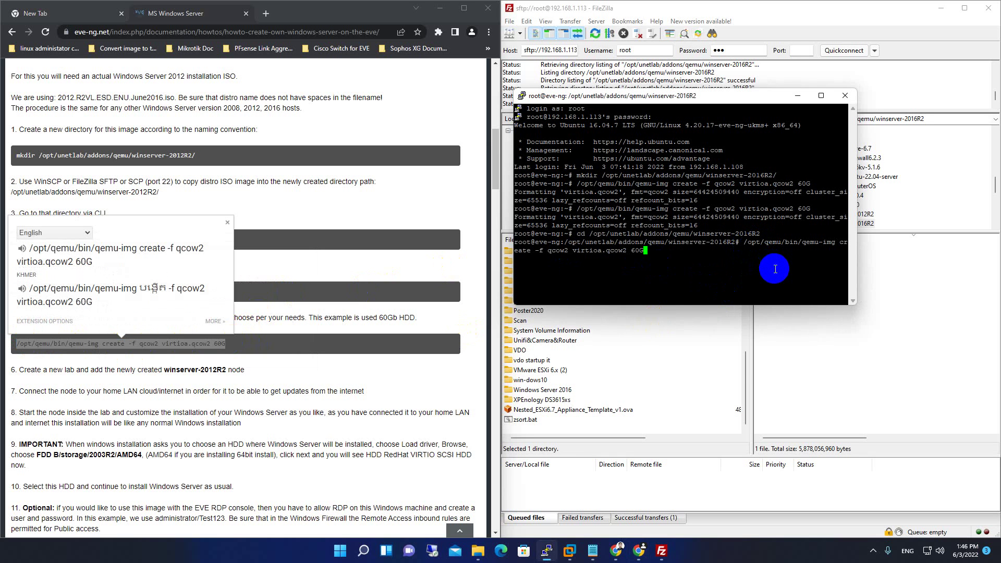
{"action": "key", "text": "Return"}
{"action": "left_click", "coordinate": [819, 345]}
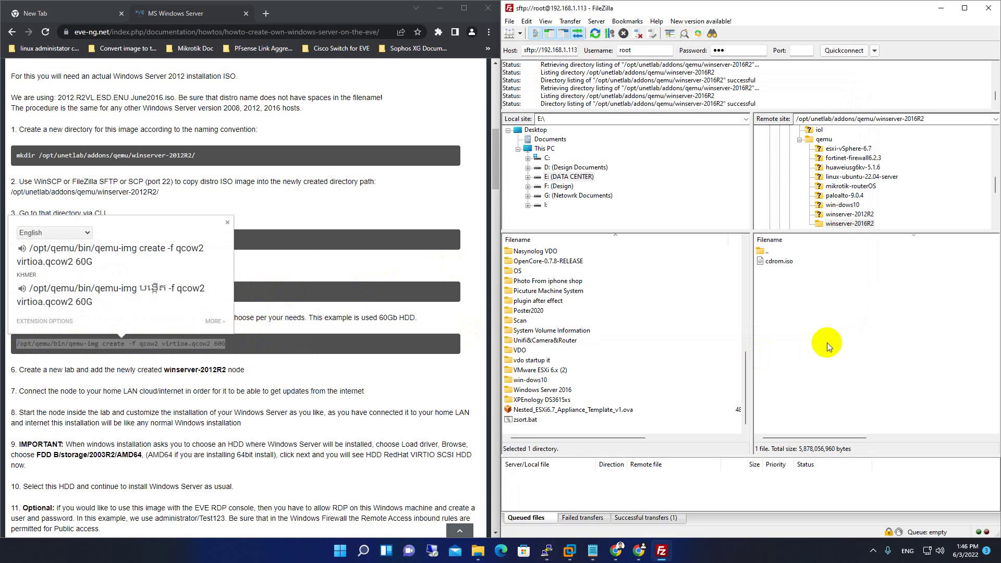
{"action": "right_click", "coordinate": [805, 286]}
{"action": "left_click", "coordinate": [834, 364]}
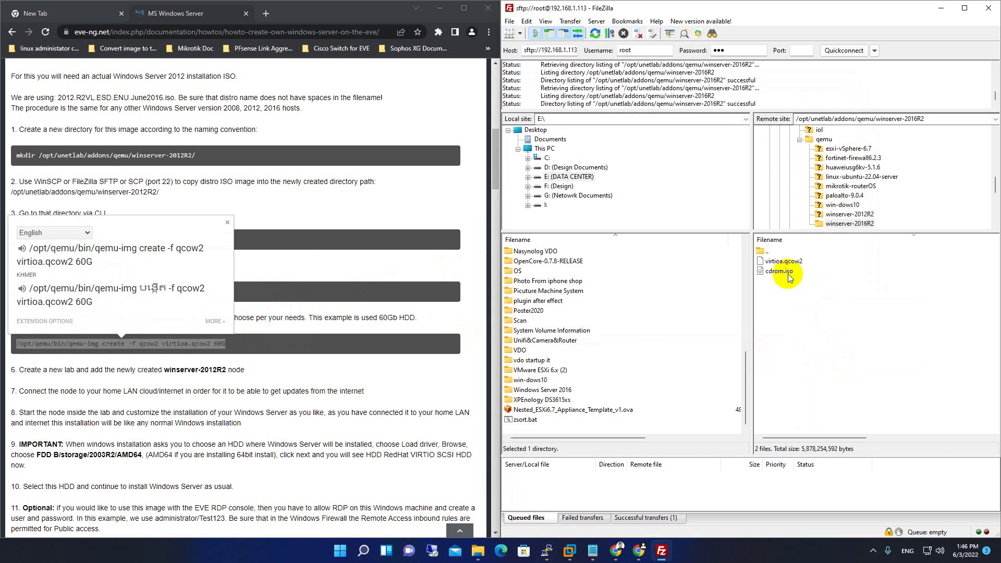
Compare the sizes of virtioa.qcow2 and cdrom.iso in the remote pane.
{"action": "left_click", "coordinate": [784, 261]}
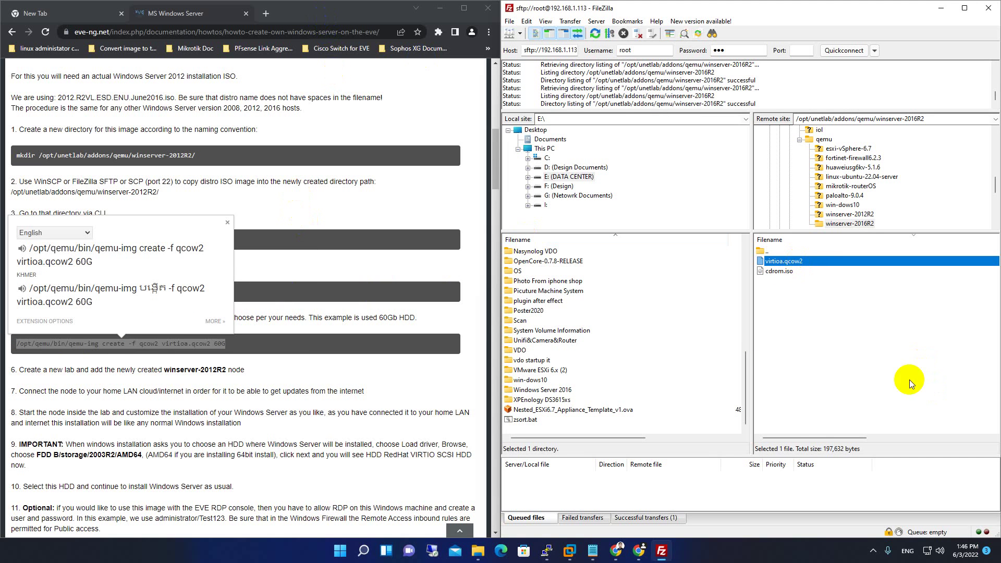
{"action": "left_click", "coordinate": [788, 273]}
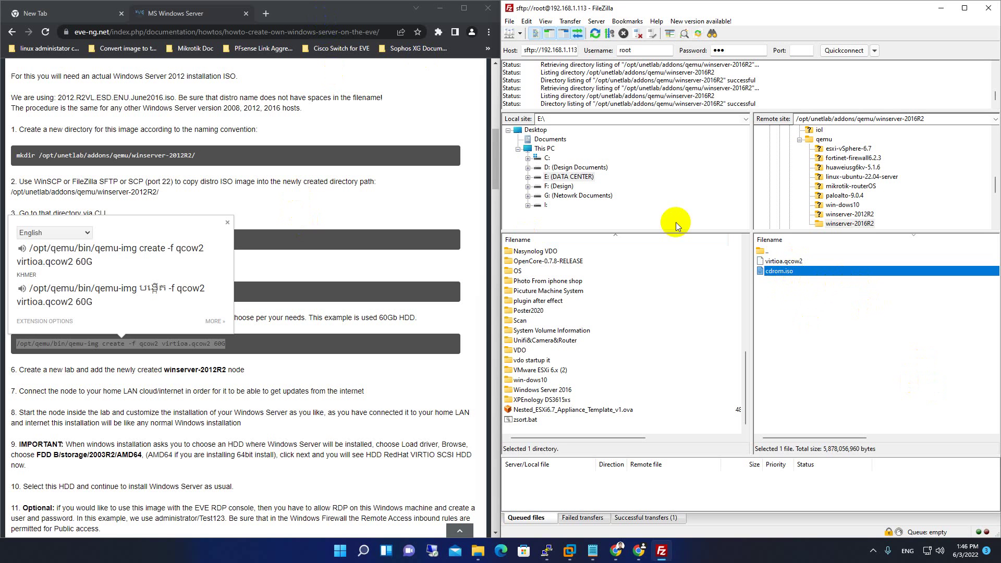
{"action": "left_click", "coordinate": [346, 12]}
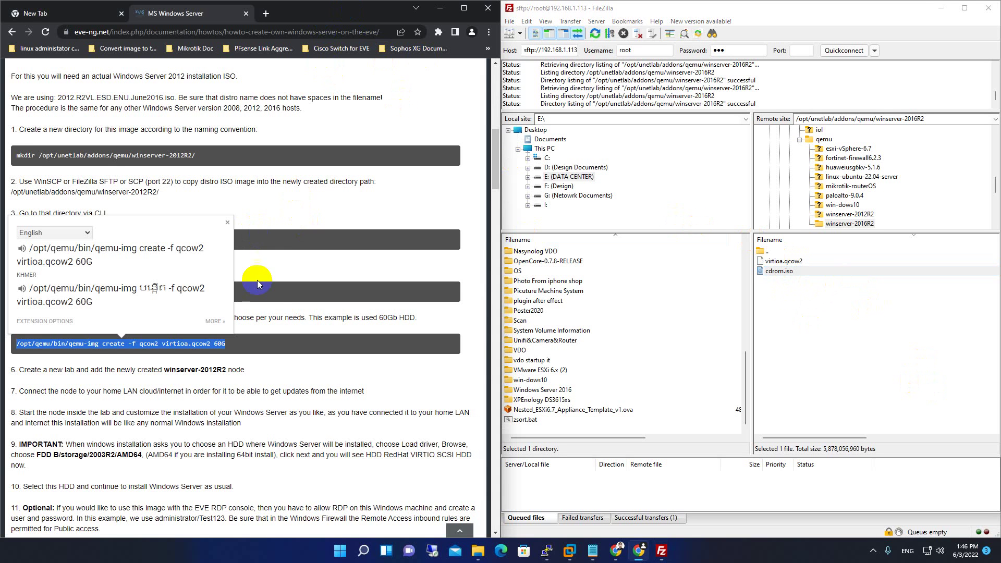
{"action": "left_click", "coordinate": [245, 328]}
Scroll the guide and read steps 6, 7 and 8.
{"action": "scroll", "coordinate": [219, 318], "scroll_direction": "down", "scroll_amount": 2}
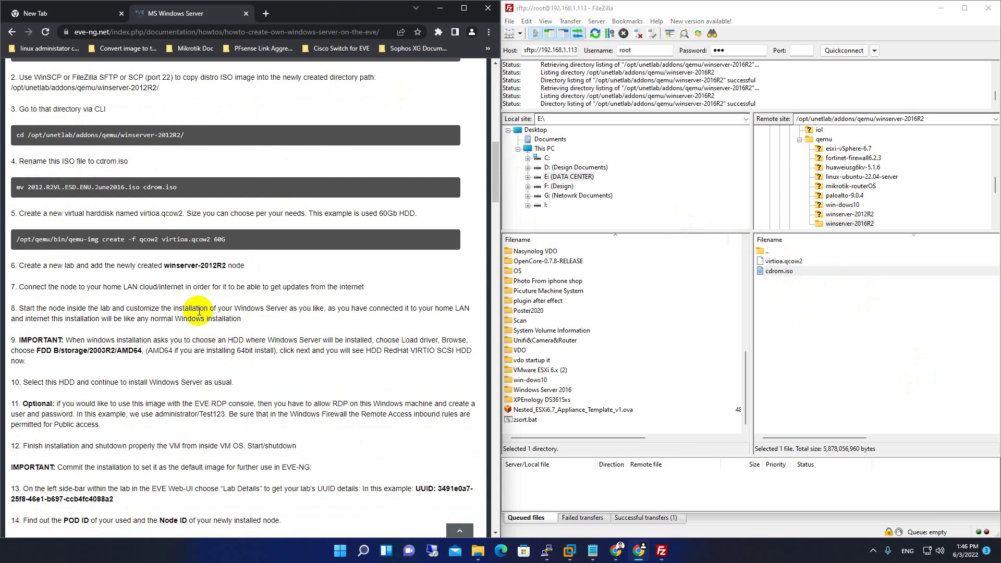
{"action": "left_click_drag", "start_coordinate": [25, 266], "coordinate": [252, 264]}
{"action": "left_click_drag", "start_coordinate": [365, 287], "coordinate": [18, 286]}
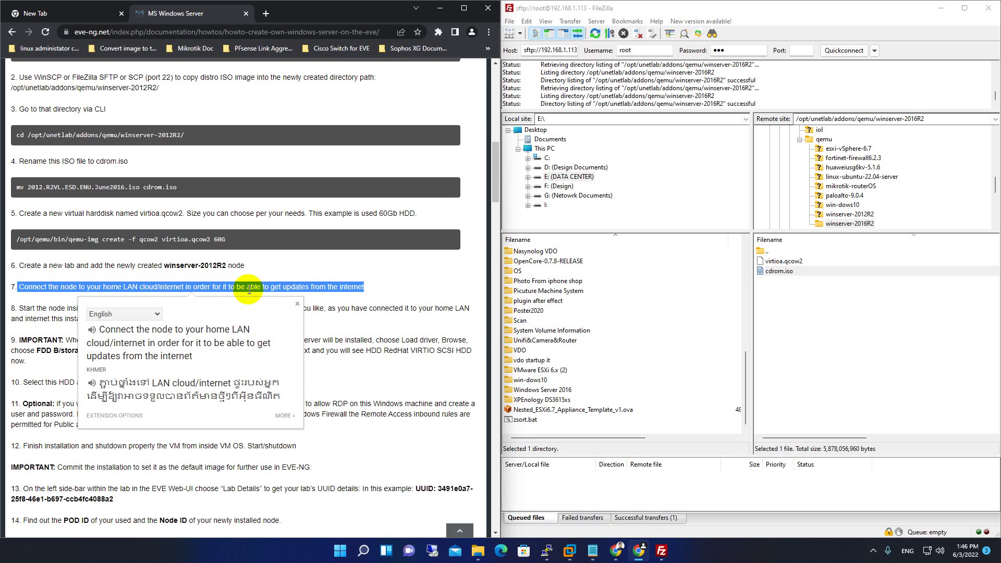
{"action": "left_click", "coordinate": [351, 291]}
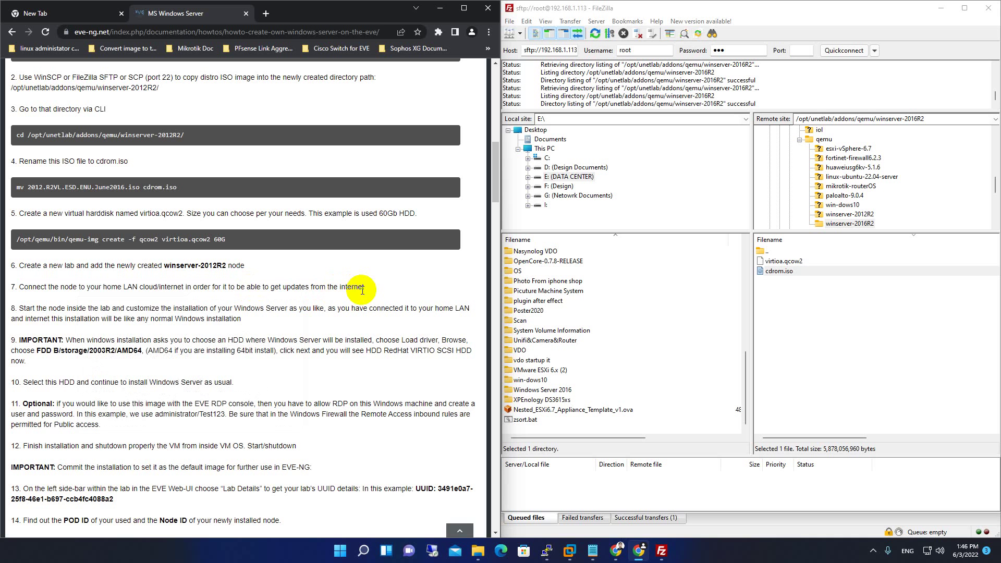
{"action": "left_click", "coordinate": [244, 322]}
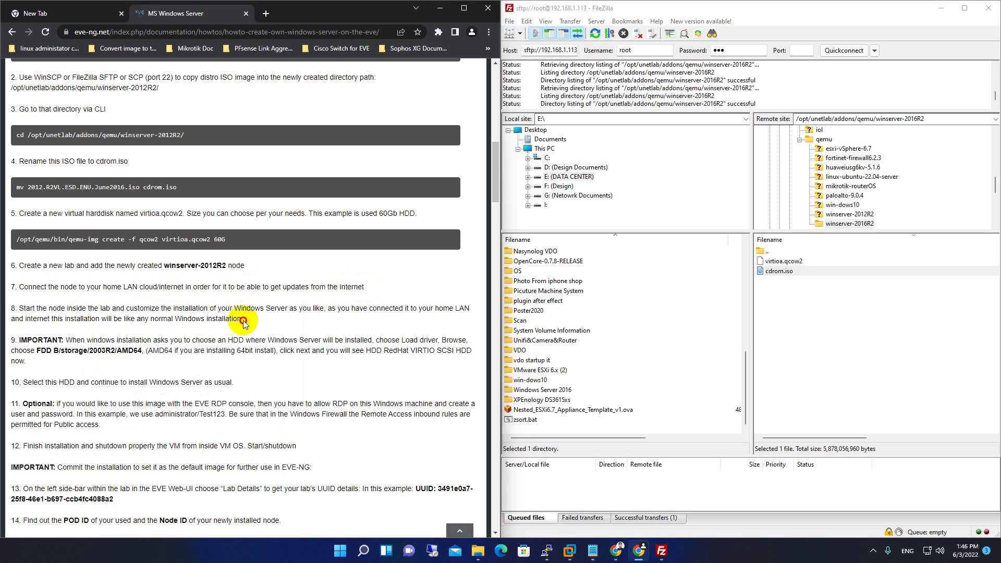
{"action": "left_click_drag", "start_coordinate": [243, 322], "coordinate": [20, 311]}
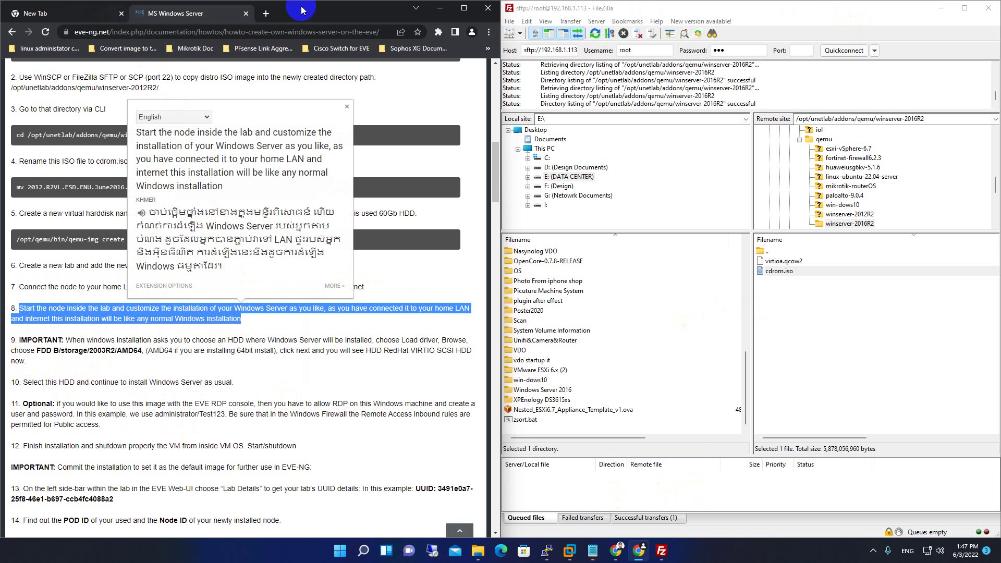
Sign in to the EVE-NG web UI at 192.168.1.113 as admin with the account password.
{"action": "left_click", "coordinate": [465, 8]}
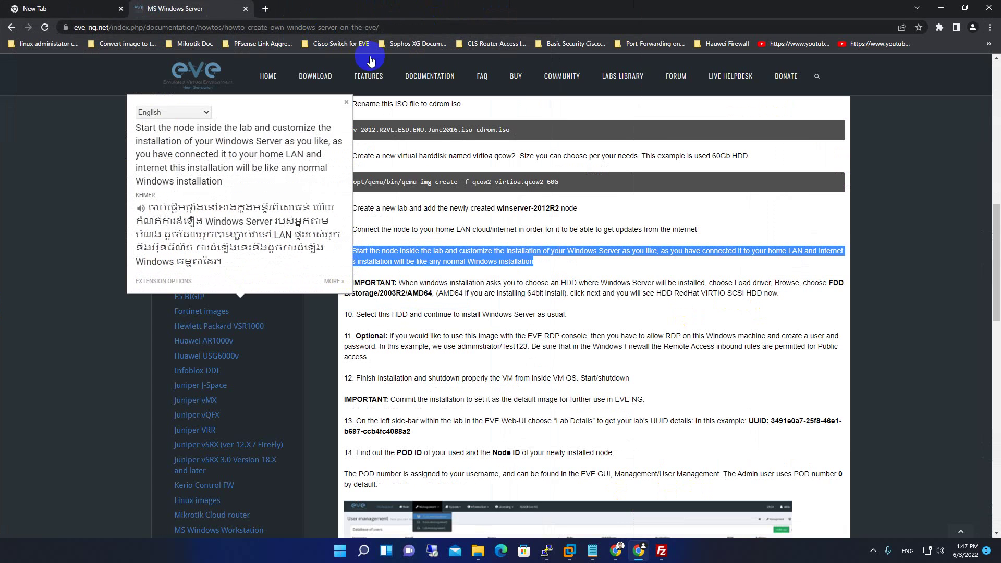
{"action": "left_click", "coordinate": [71, 8]}
{"action": "type", "text": "192"}
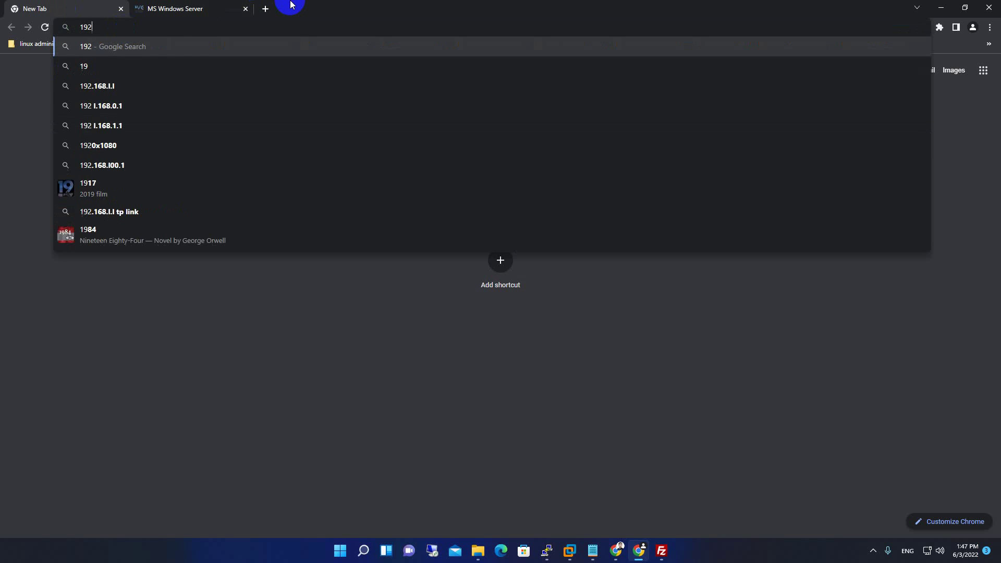
{"action": "type", "text": ".168.1.1"}
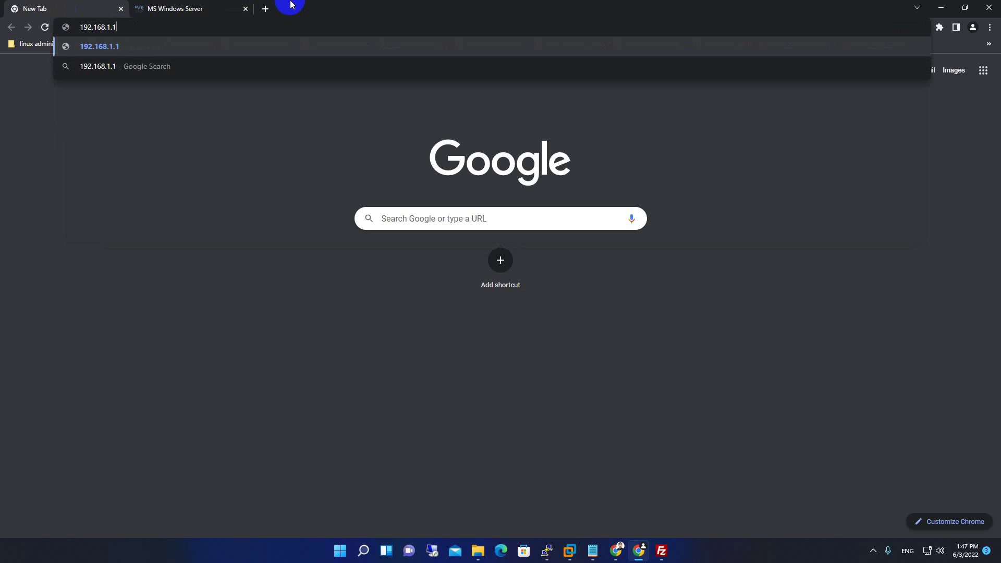
{"action": "type", "text": "13"}
{"action": "key", "text": "Return"}
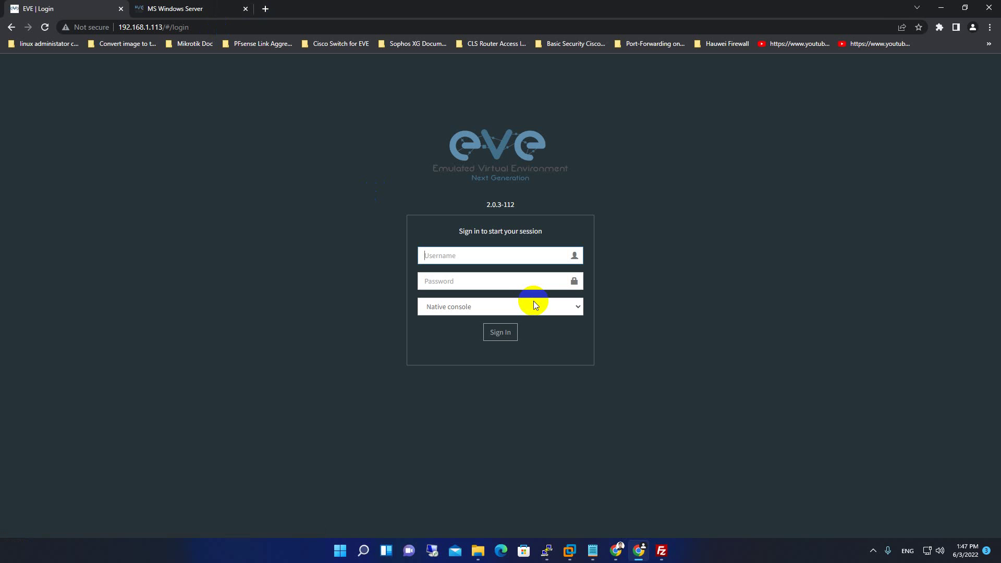
{"action": "type", "text": "admin"}
{"action": "key", "text": "Tab"}
{"action": "type", "text": "eve"}
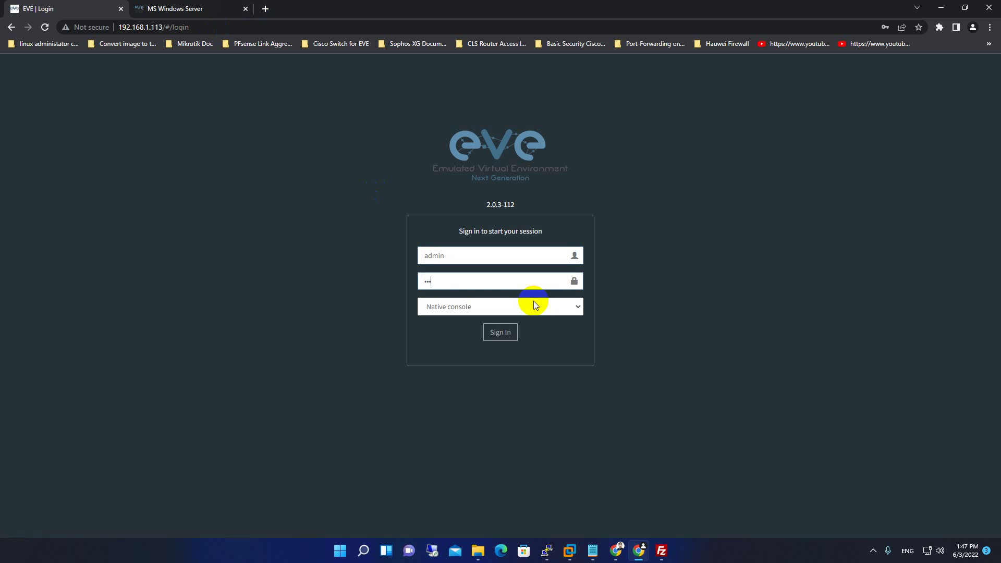
{"action": "key", "text": "Return"}
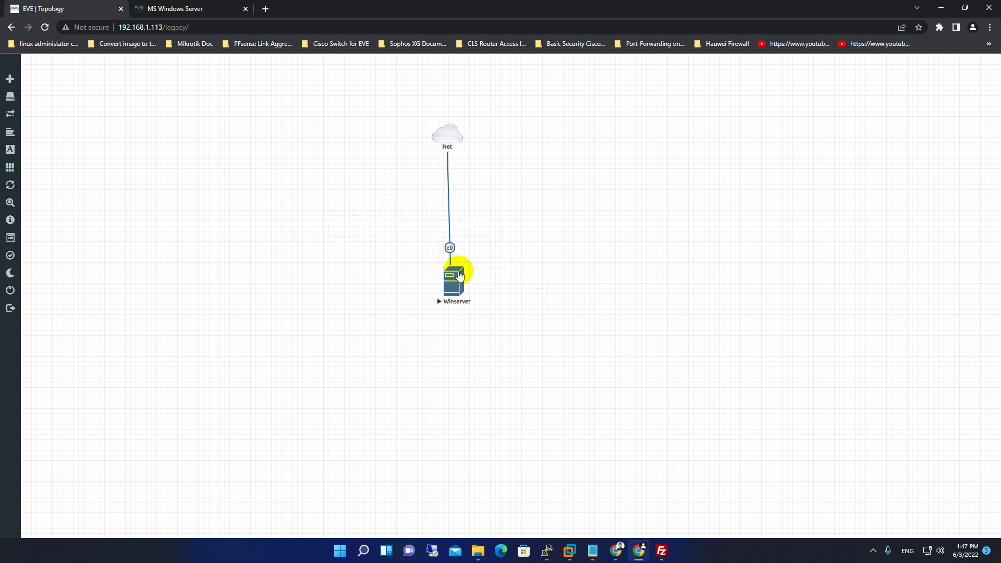
Stop the Winserver node and save its settings.
{"action": "left_click", "coordinate": [458, 282]}
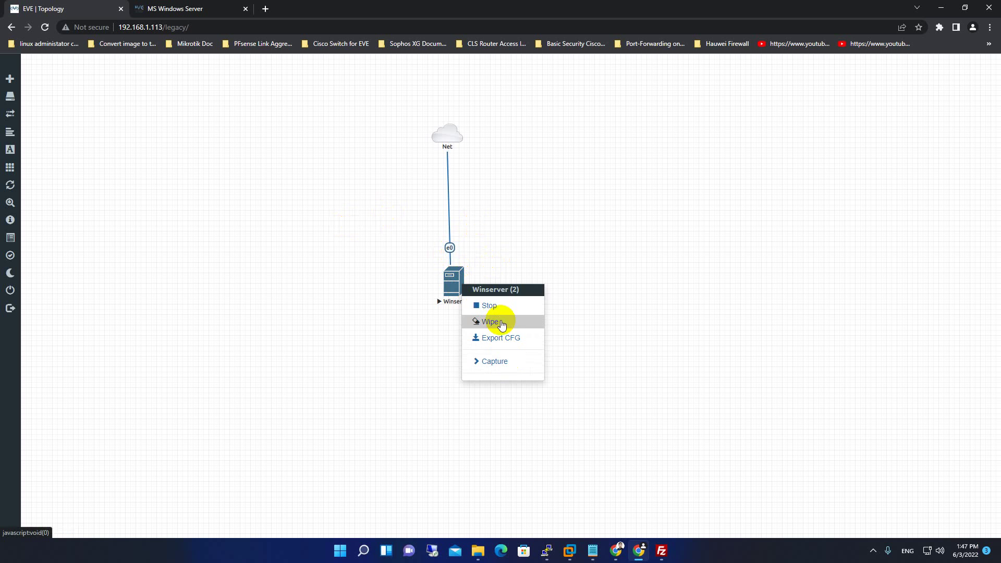
{"action": "left_click", "coordinate": [478, 304]}
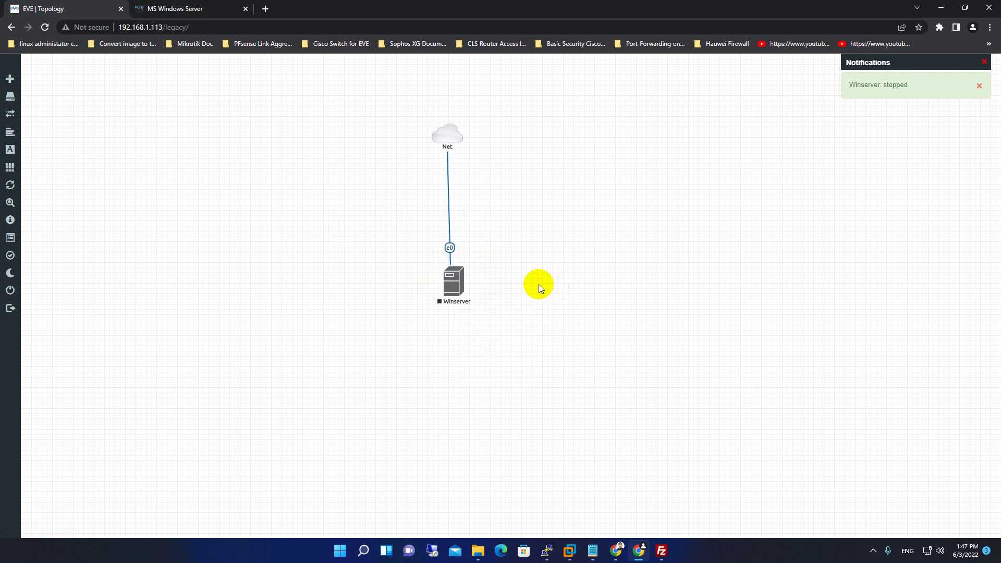
{"action": "left_click", "coordinate": [451, 279]}
{"action": "left_click", "coordinate": [488, 394]}
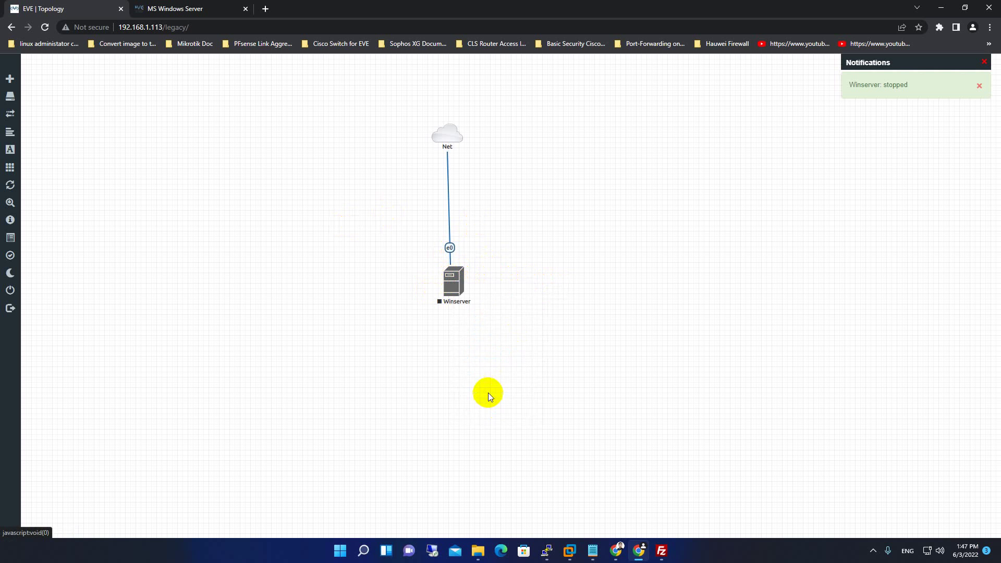
{"action": "left_click", "coordinate": [645, 85]}
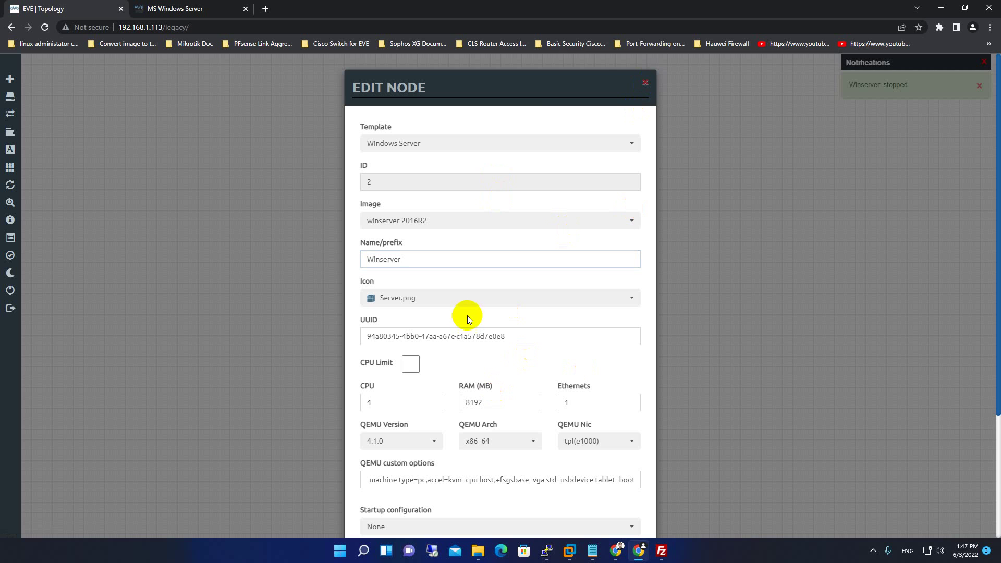
{"action": "left_click", "coordinate": [645, 85]}
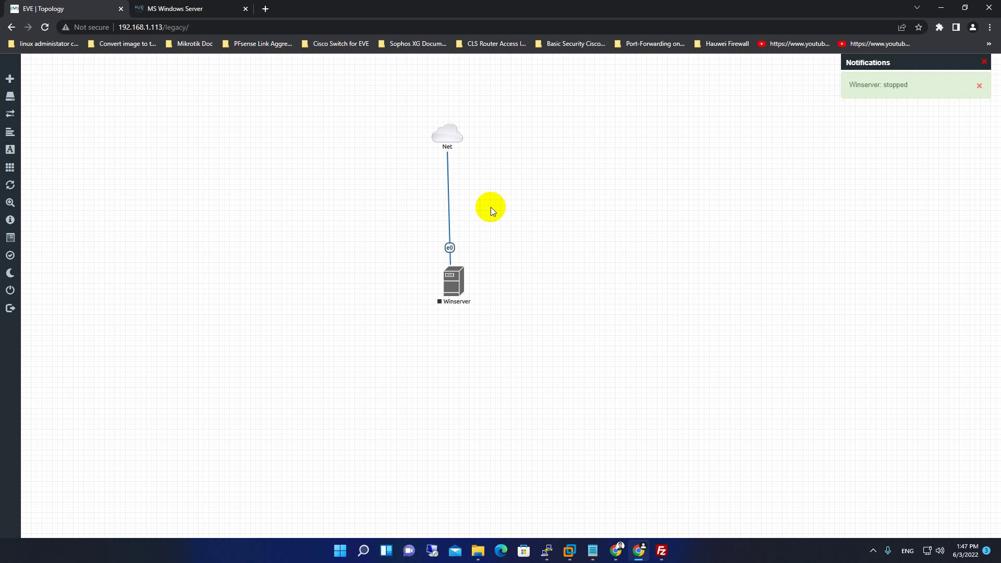
{"action": "left_click", "coordinate": [449, 286]}
{"action": "left_click", "coordinate": [485, 418]}
{"action": "scroll", "coordinate": [501, 385], "scroll_direction": "down", "scroll_amount": 3}
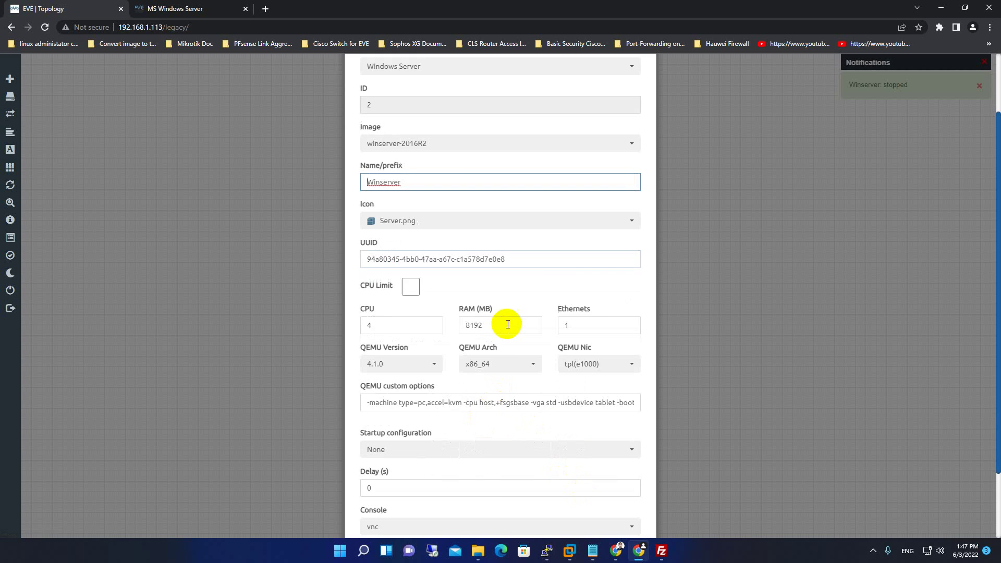
{"action": "left_click", "coordinate": [449, 506]}
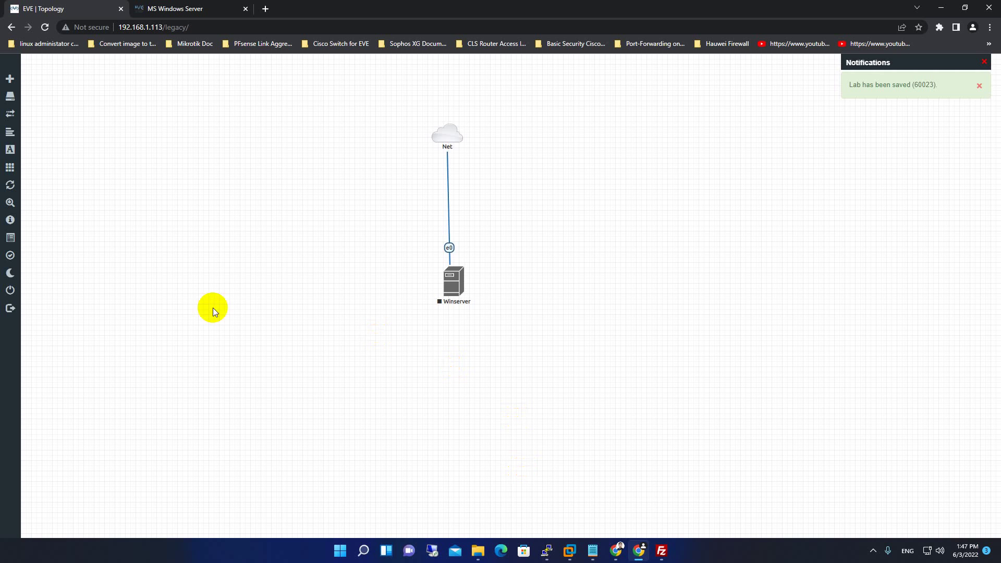
Delete the Winserver node and the Net network, then close the lab.
{"action": "left_click", "coordinate": [452, 283]}
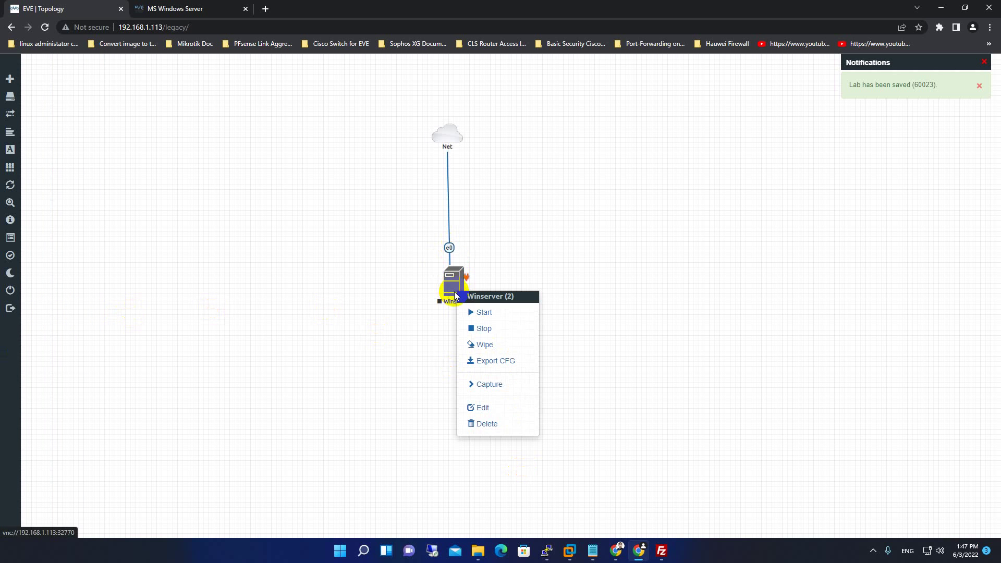
{"action": "left_click", "coordinate": [493, 424]}
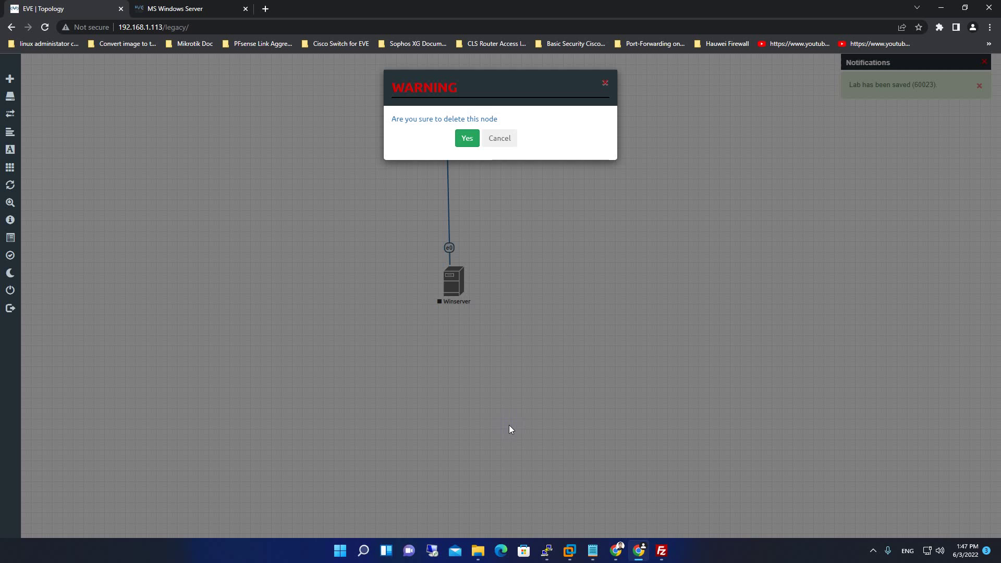
{"action": "left_click", "coordinate": [465, 136]}
{"action": "left_click", "coordinate": [436, 140]}
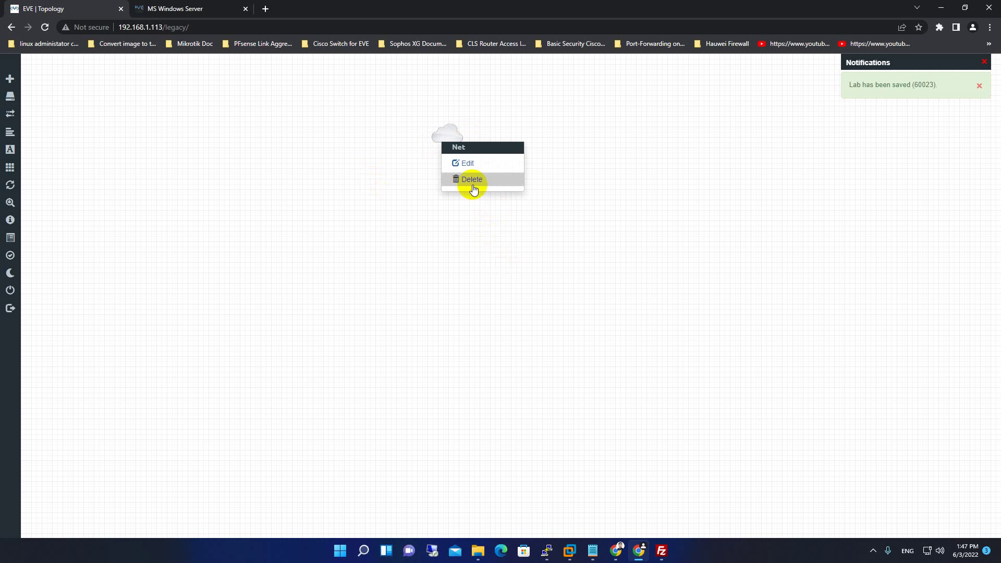
{"action": "left_click", "coordinate": [470, 180]}
{"action": "left_click", "coordinate": [465, 141]}
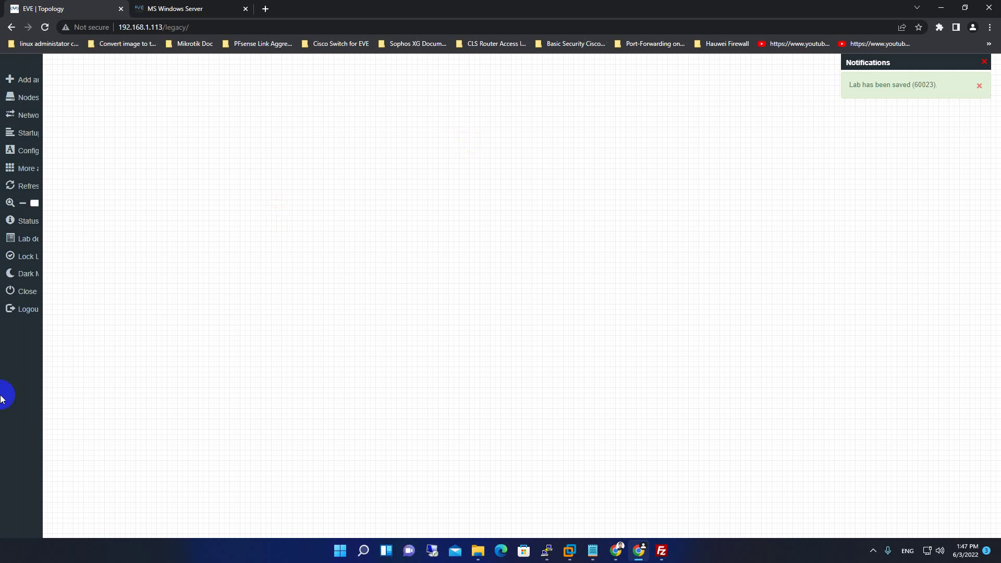
{"action": "left_click", "coordinate": [27, 291]}
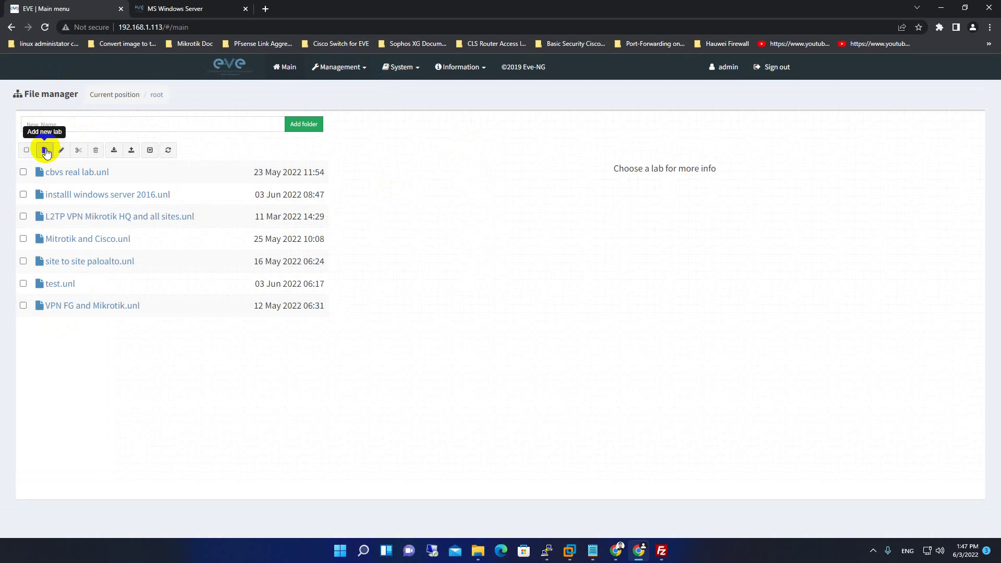
Add a lab named 'install windows server2016' in File manager and save it.
{"action": "left_click", "coordinate": [45, 151]}
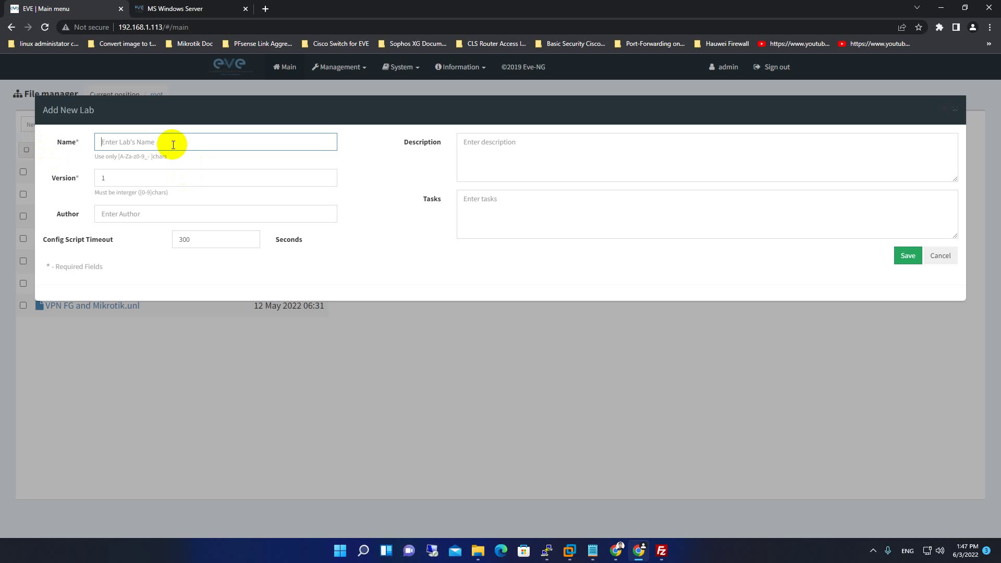
{"action": "type", "text": "te4st"}
{"action": "key", "text": "BackSpace"}
{"action": "key", "text": "BackSpace"}
{"action": "key", "text": "BackSpace"}
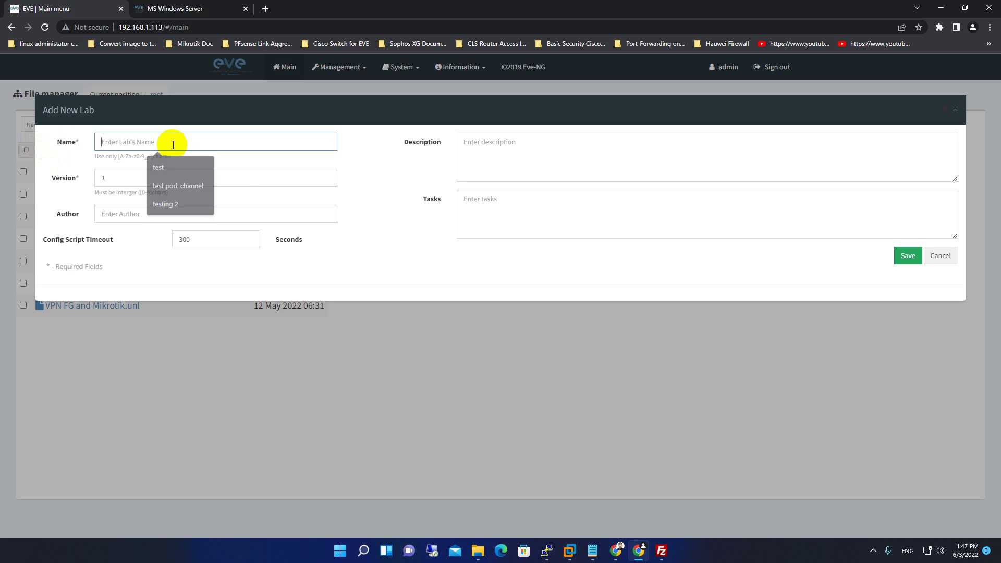
{"action": "type", "text": "install windows server2016"}
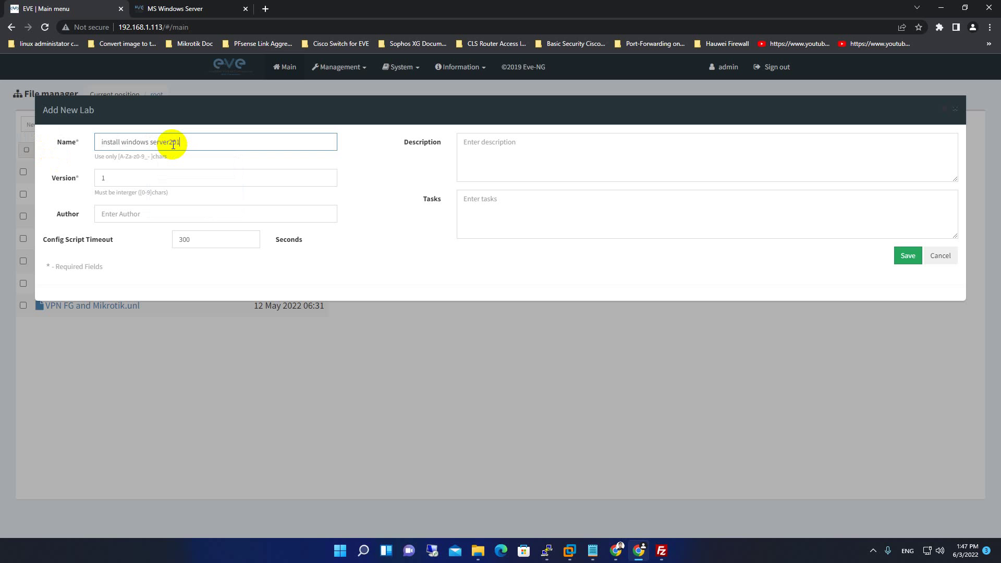
{"action": "left_click", "coordinate": [898, 257]}
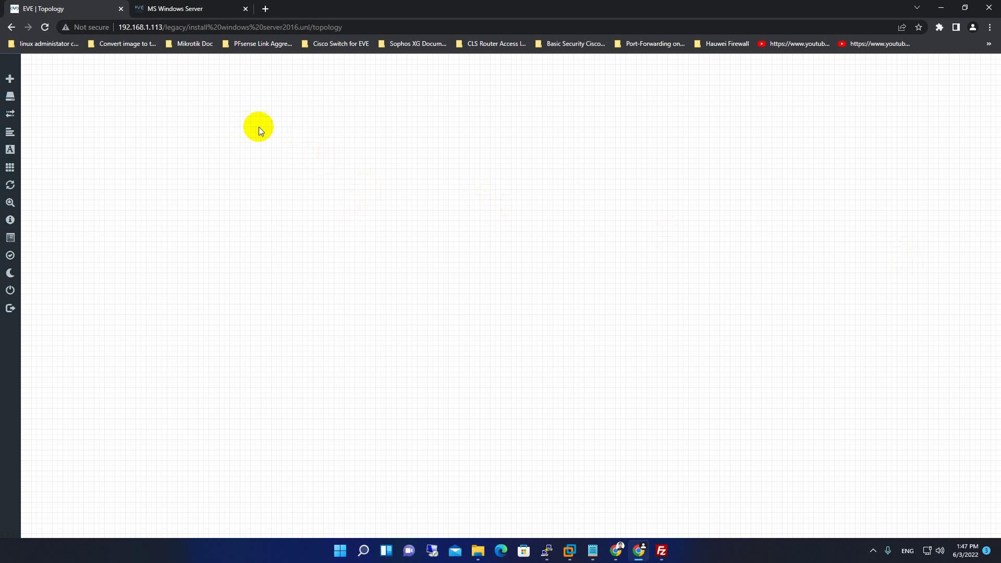
Start a new node from the Windows Server template using the winserver-2016R2 image.
{"action": "right_click", "coordinate": [285, 133]}
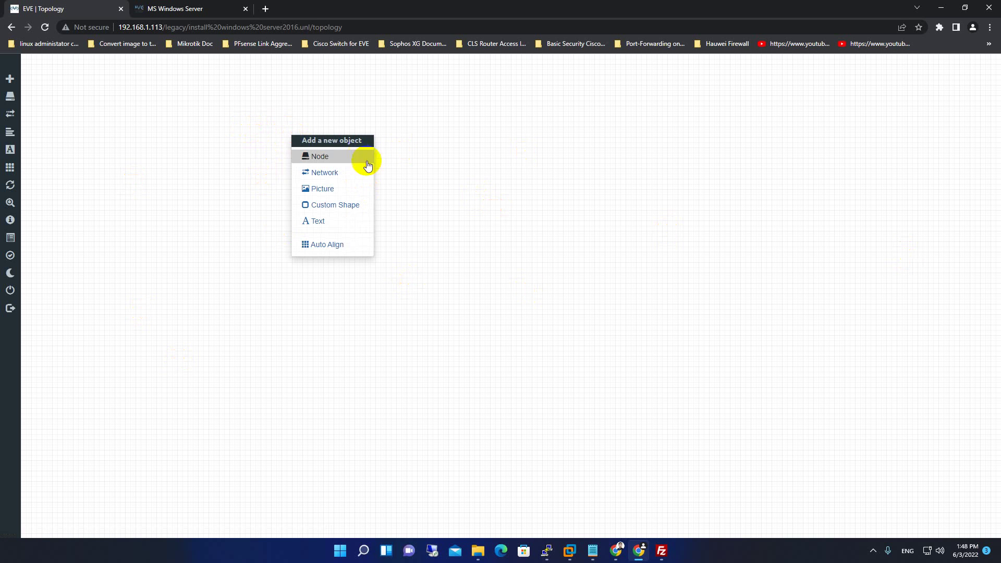
{"action": "left_click", "coordinate": [330, 161]}
{"action": "scroll", "coordinate": [466, 319], "scroll_direction": "down", "scroll_amount": 2}
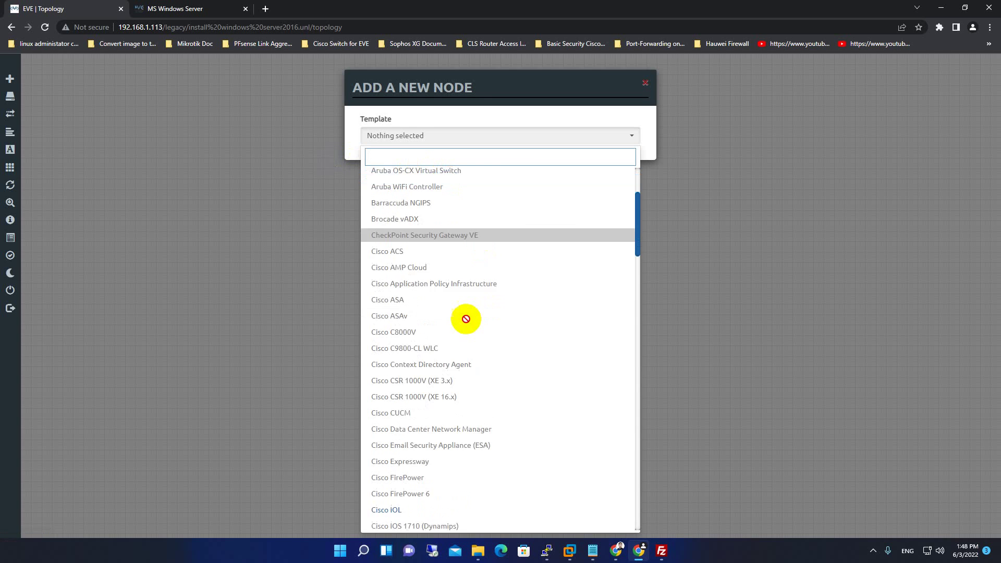
{"action": "scroll", "coordinate": [465, 318], "scroll_direction": "down", "scroll_amount": 20}
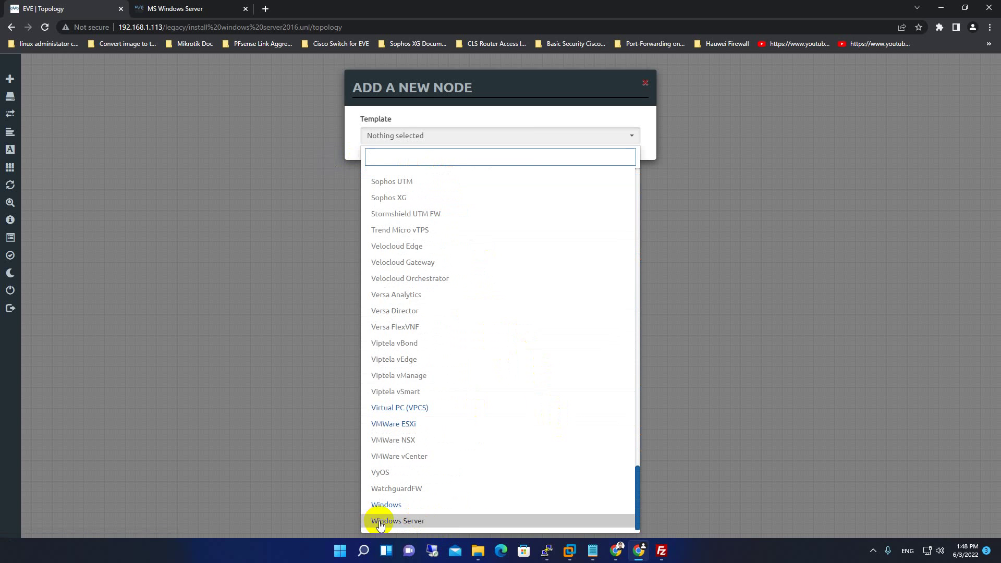
{"action": "left_click", "coordinate": [380, 522]}
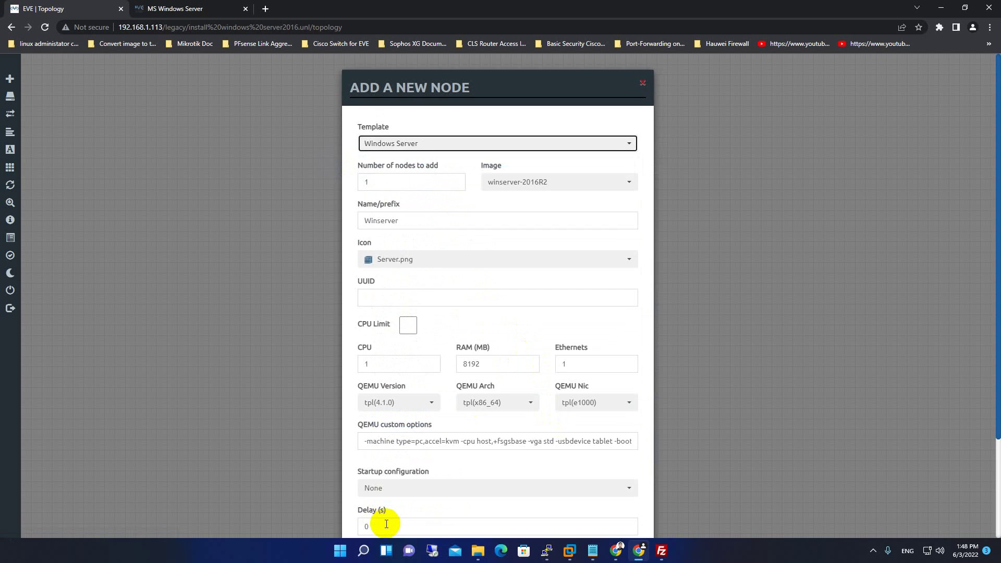
{"action": "left_click", "coordinate": [527, 183]}
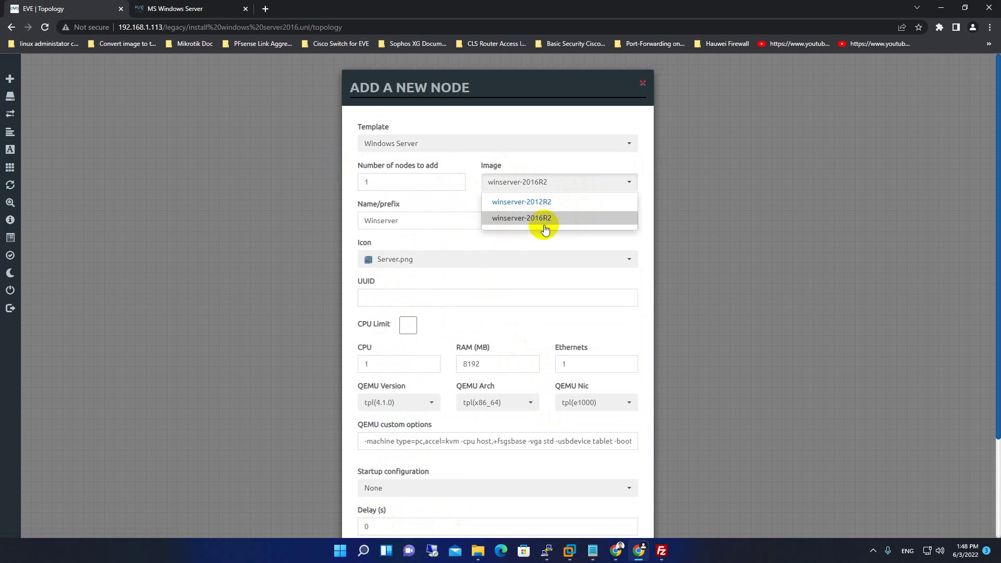
{"action": "left_click", "coordinate": [544, 201]}
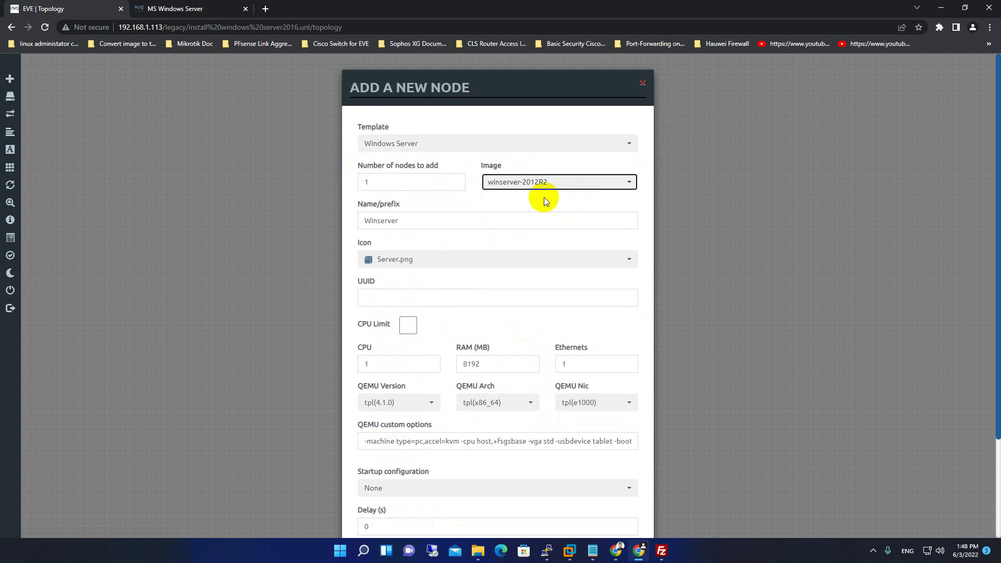
{"action": "left_click", "coordinate": [564, 189]}
{"action": "left_click", "coordinate": [563, 217]}
Set the node to 4 CPUs and 8192 MB RAM, then save it to the lab.
{"action": "double_click", "coordinate": [399, 371]}
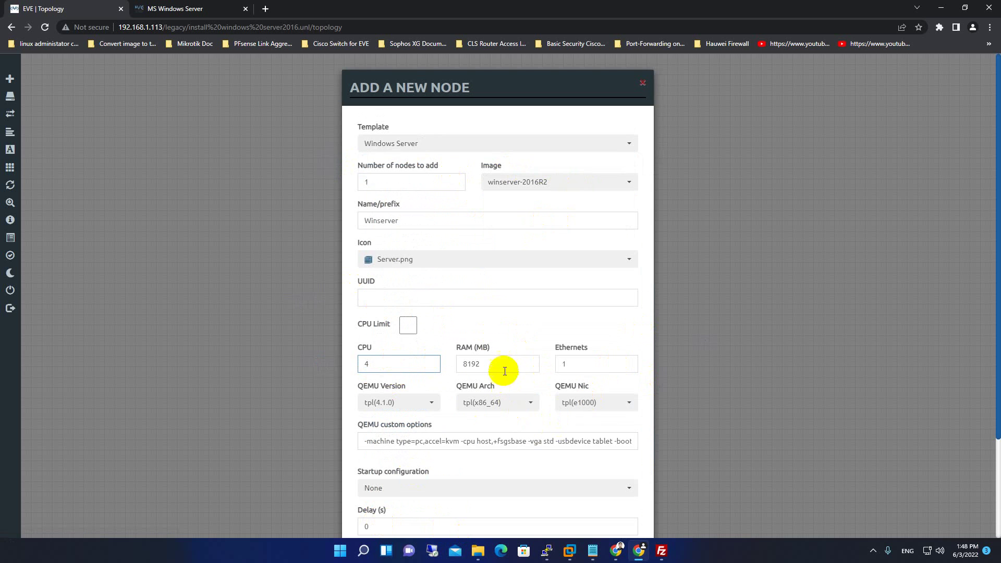
{"action": "left_click", "coordinate": [570, 551]}
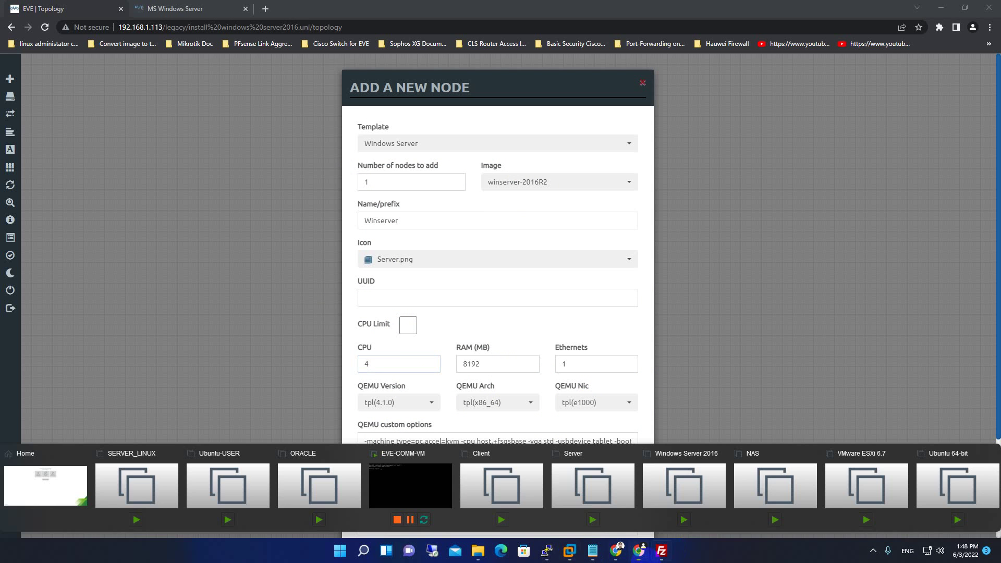
{"action": "left_click", "coordinate": [425, 493]}
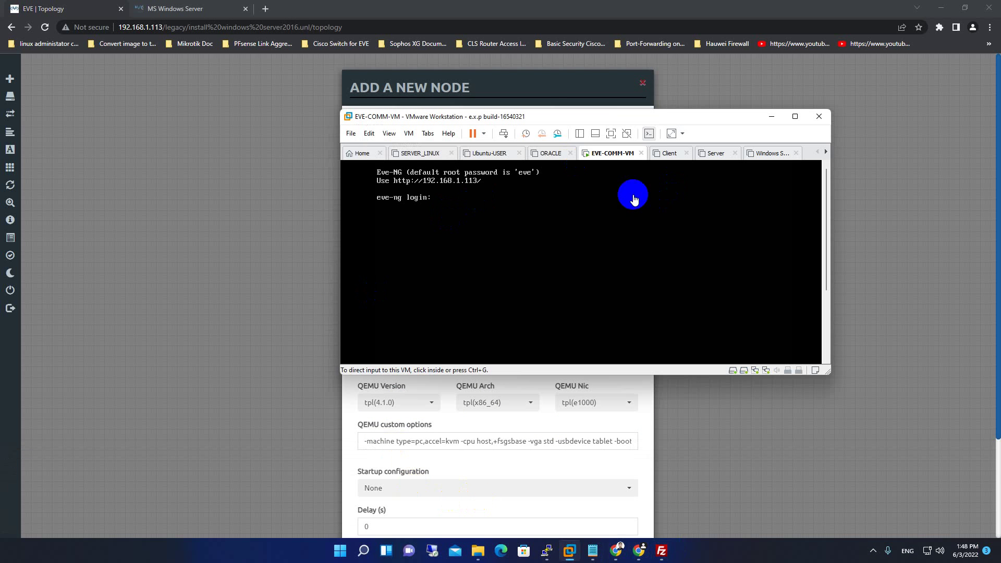
{"action": "left_click", "coordinate": [772, 117]}
{"action": "scroll", "coordinate": [476, 480], "scroll_direction": "down", "scroll_amount": 2}
{"action": "scroll", "coordinate": [482, 472], "scroll_direction": "up", "scroll_amount": 2}
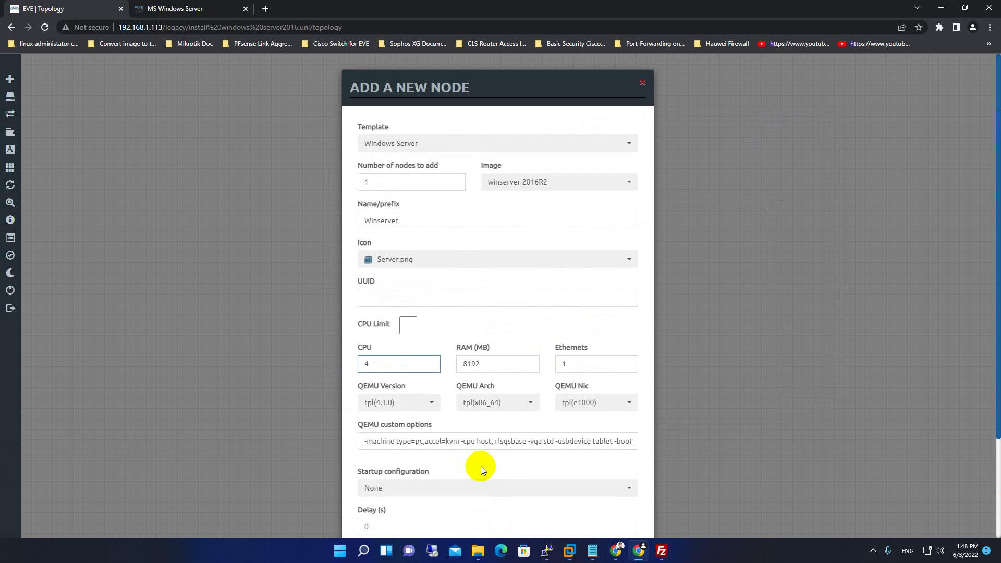
{"action": "scroll", "coordinate": [469, 365], "scroll_direction": "down", "scroll_amount": 2}
{"action": "scroll", "coordinate": [440, 493], "scroll_direction": "up", "scroll_amount": 2}
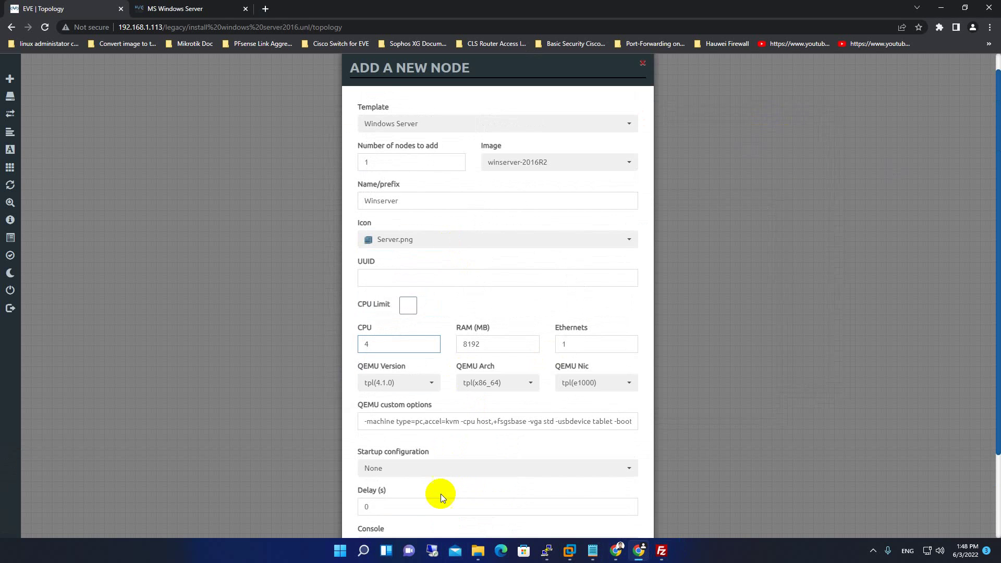
{"action": "scroll", "coordinate": [440, 494], "scroll_direction": "down", "scroll_amount": 2}
{"action": "left_click", "coordinate": [446, 508]}
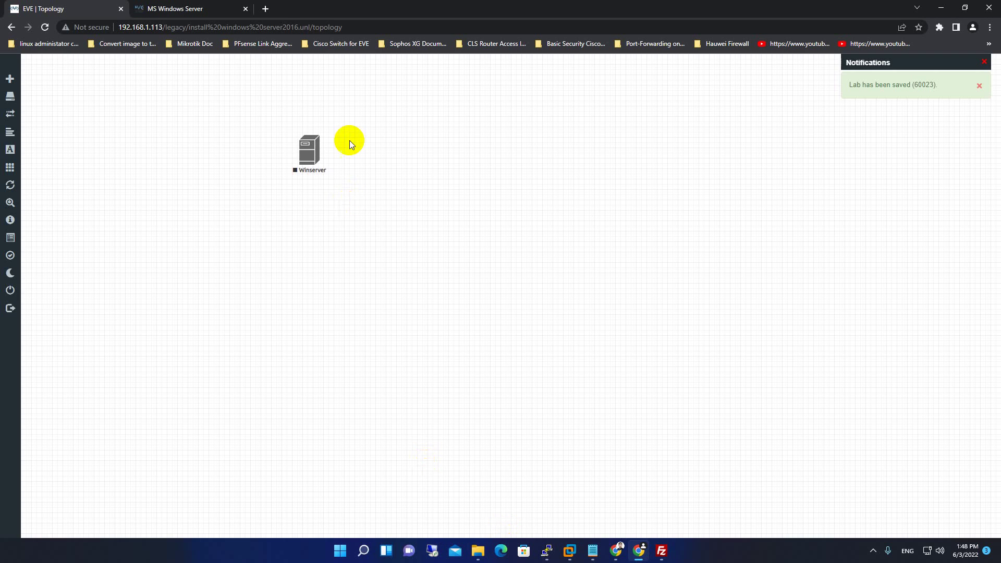
Add a Management(Cloud0) network named Net to the lab.
{"action": "left_click_drag", "start_coordinate": [318, 168], "coordinate": [455, 338]}
{"action": "right_click", "coordinate": [420, 173]}
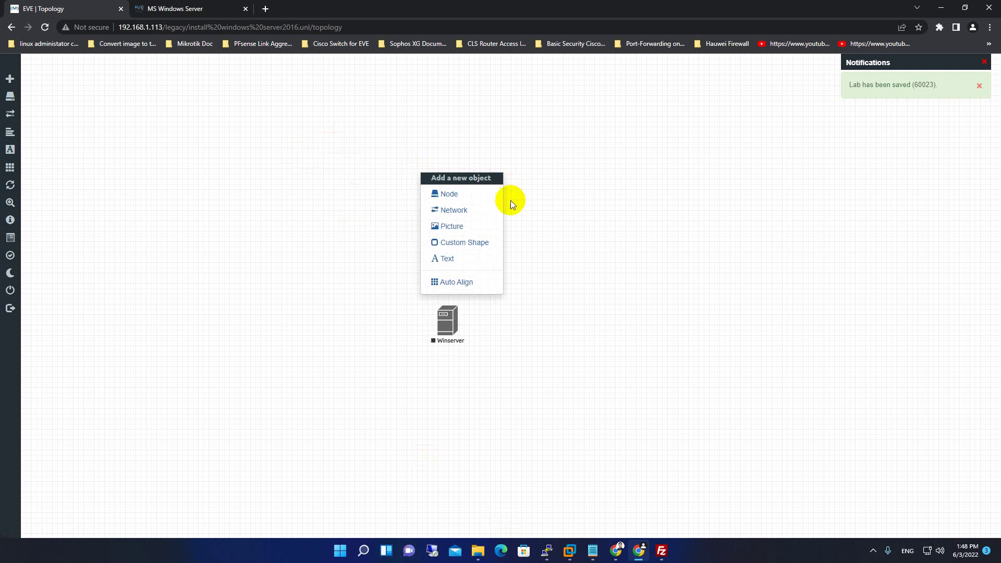
{"action": "right_click", "coordinate": [410, 89]}
{"action": "left_click", "coordinate": [466, 129]}
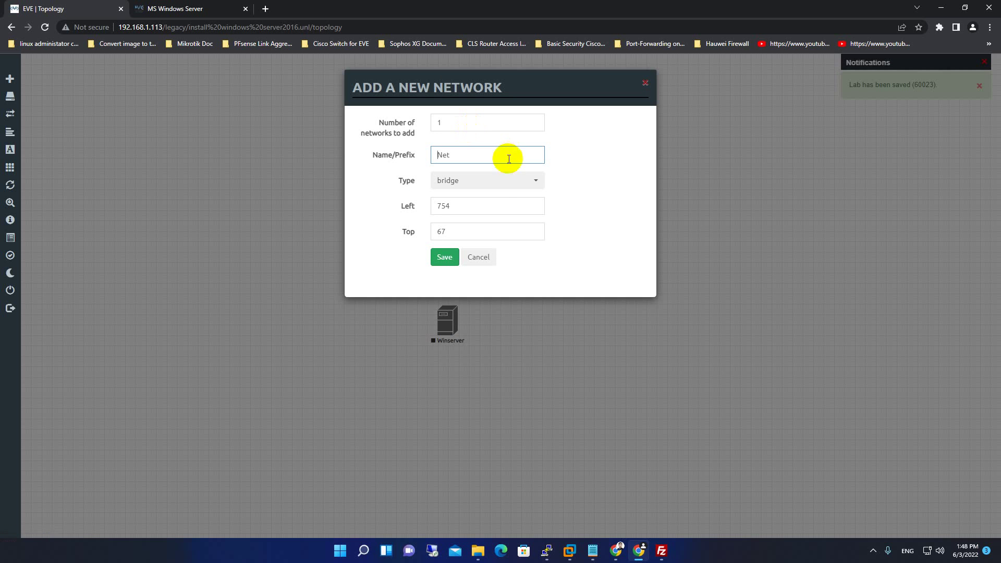
{"action": "left_click", "coordinate": [503, 182]}
{"action": "left_click", "coordinate": [478, 240]}
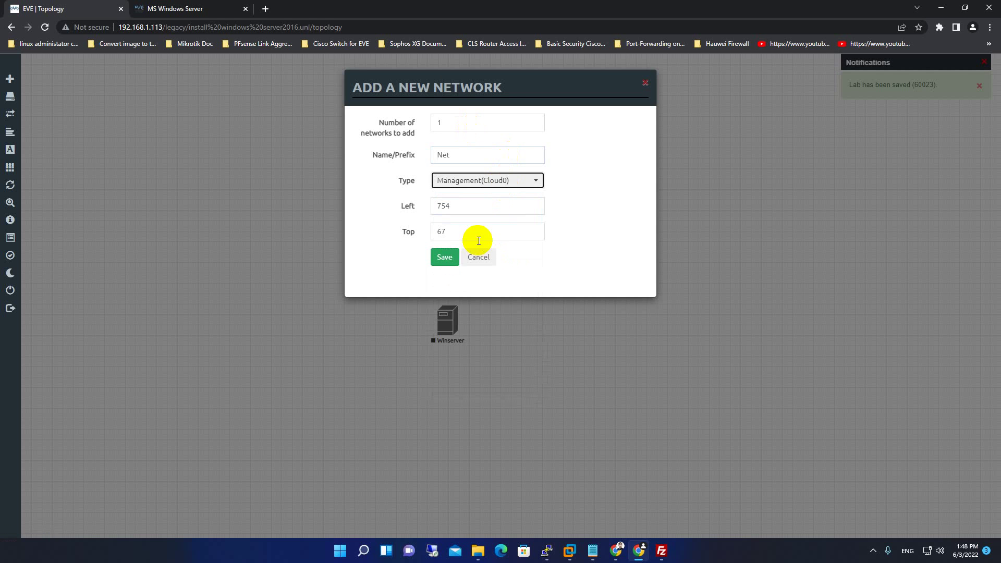
{"action": "left_click", "coordinate": [445, 254]}
Connect the Net cloud to the Winserver node's e0 interface.
{"action": "left_click_drag", "start_coordinate": [424, 96], "coordinate": [447, 326]}
{"action": "left_click", "coordinate": [521, 312]}
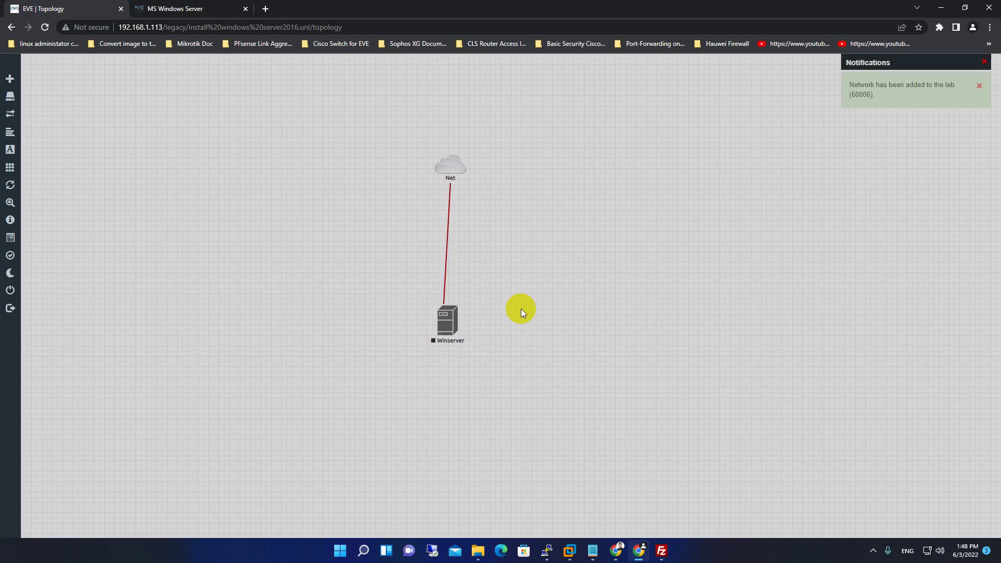
{"action": "left_click_drag", "start_coordinate": [450, 170], "coordinate": [443, 172]}
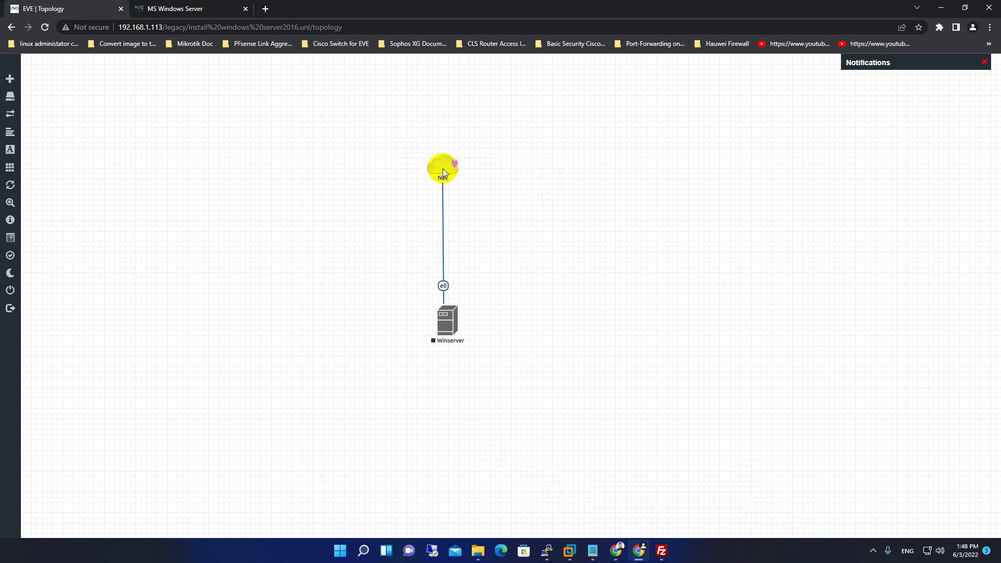
{"action": "left_click_drag", "start_coordinate": [443, 168], "coordinate": [445, 170]}
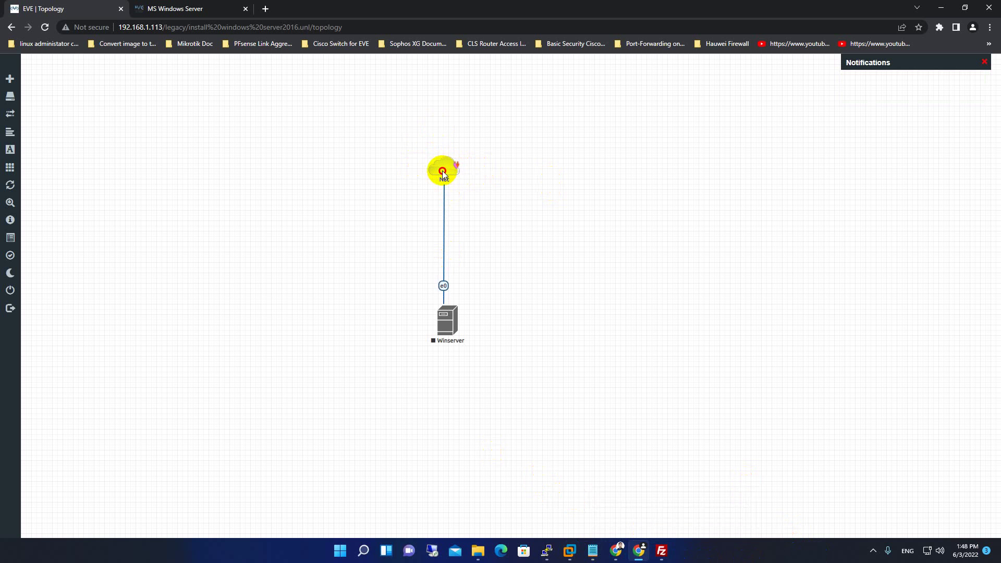
Start the Winserver node and reload the lab to show it running.
{"action": "right_click", "coordinate": [443, 322]}
{"action": "left_click", "coordinate": [485, 347]}
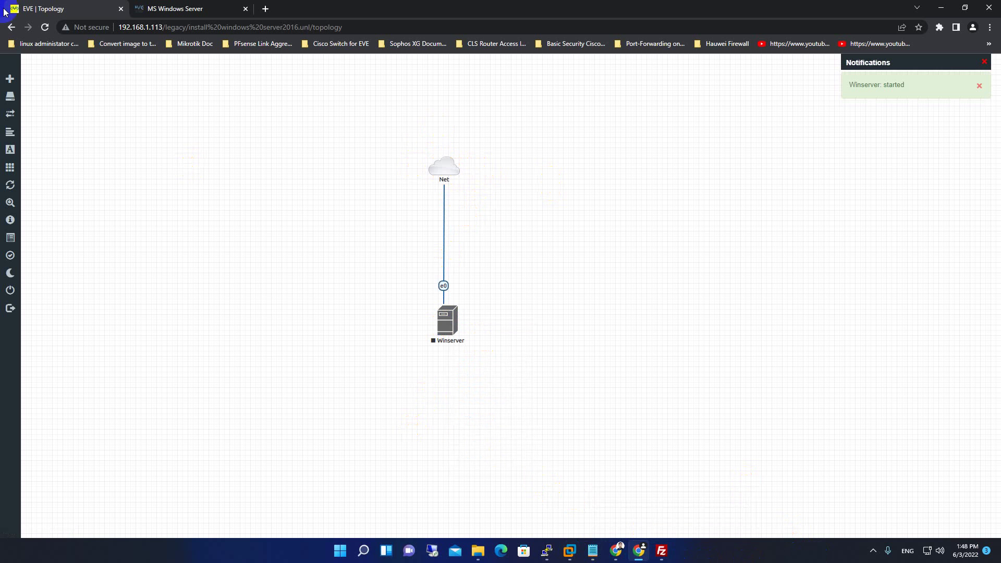
{"action": "left_click", "coordinate": [44, 28]}
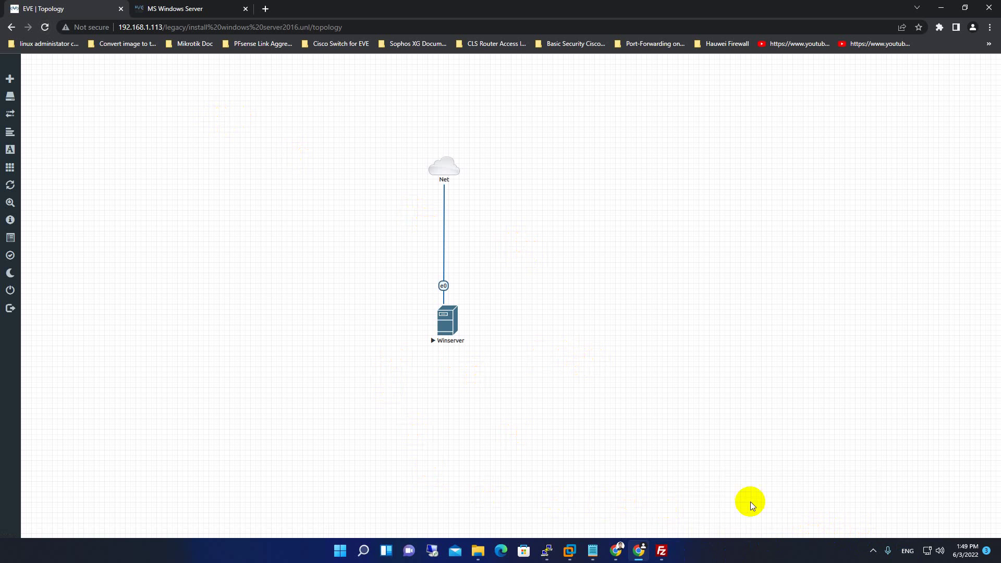
Open Winserver's console through ultravnc_wrapper.bat and place the QEMU window left beside FileZilla.
{"action": "left_click_drag", "start_coordinate": [443, 320], "coordinate": [442, 325]}
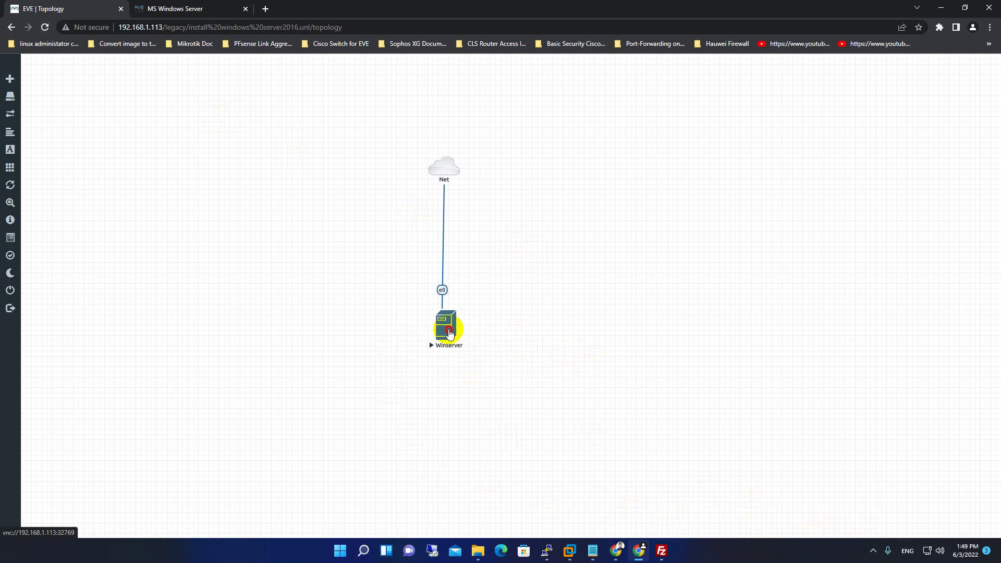
{"action": "left_click", "coordinate": [441, 334]}
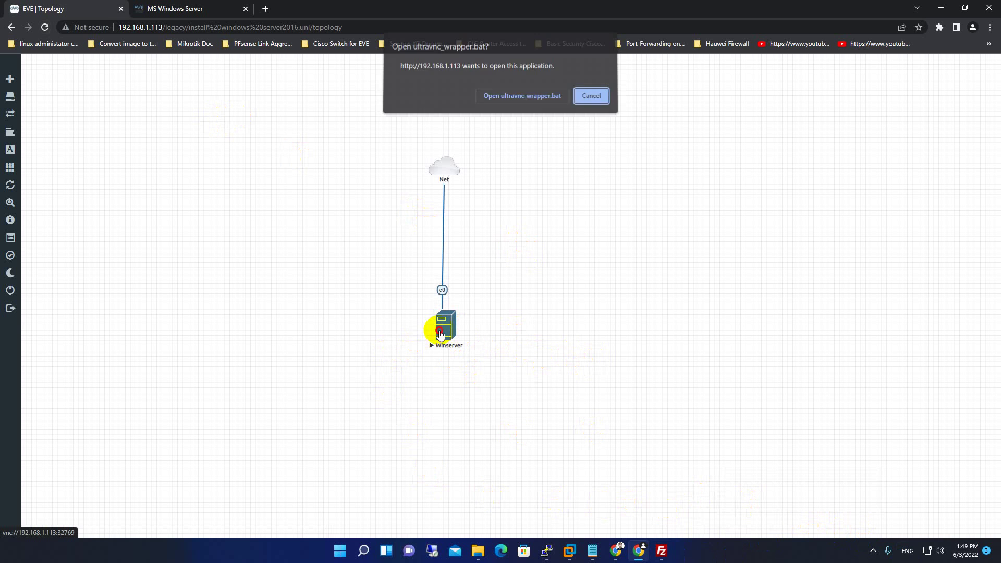
{"action": "left_click", "coordinate": [539, 99]}
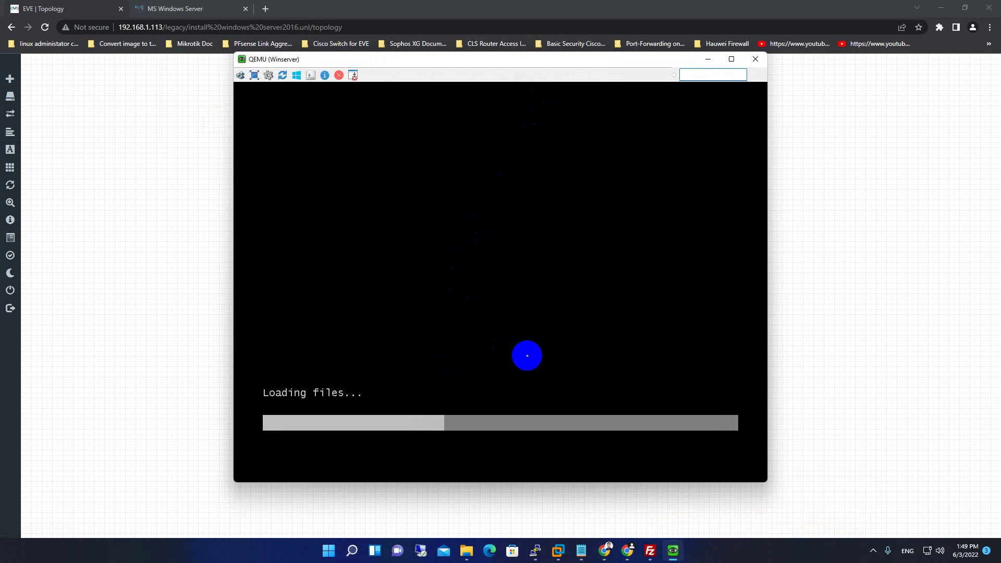
{"action": "left_click", "coordinate": [650, 551]}
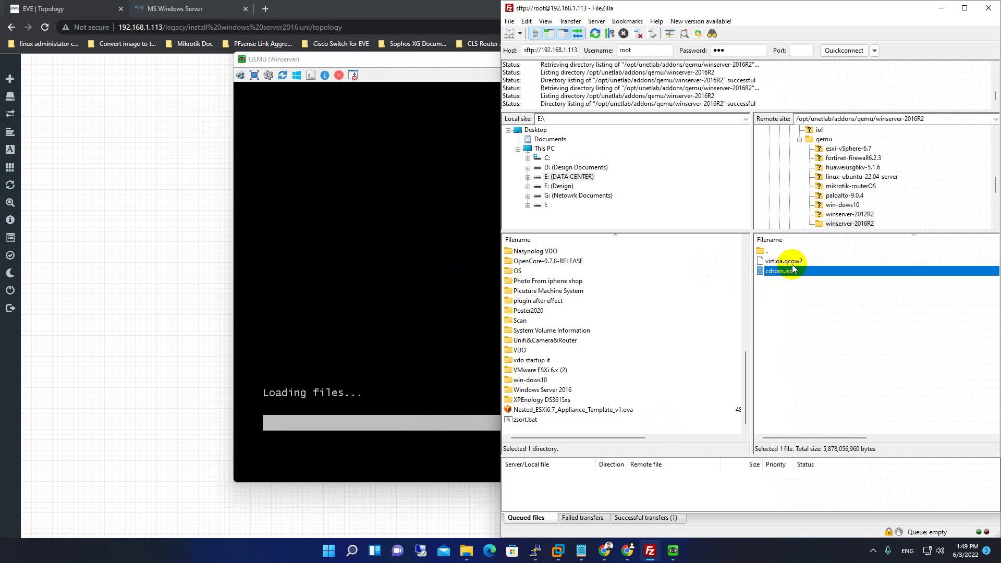
{"action": "left_click", "coordinate": [383, 61]}
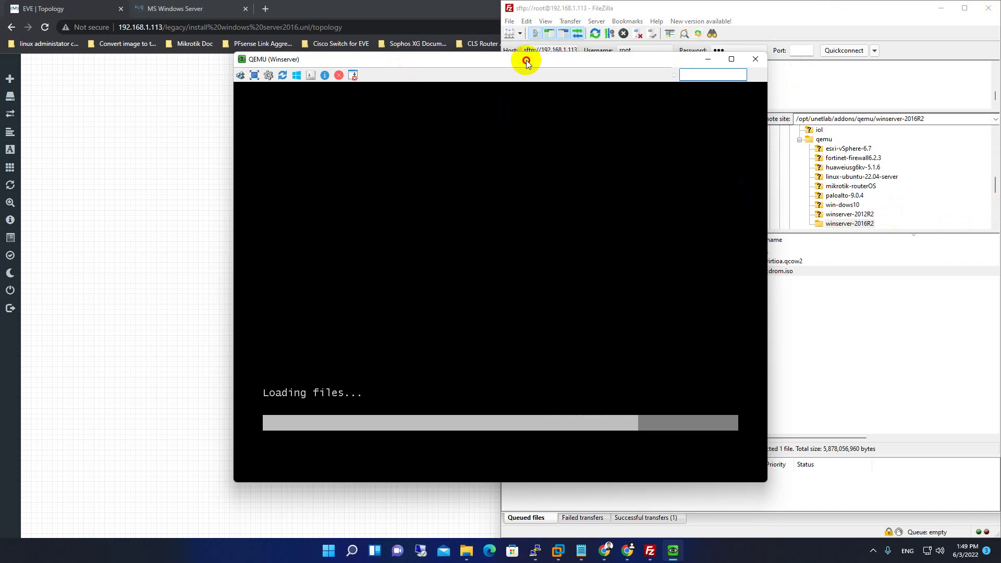
{"action": "left_click_drag", "start_coordinate": [527, 60], "coordinate": [376, 61]}
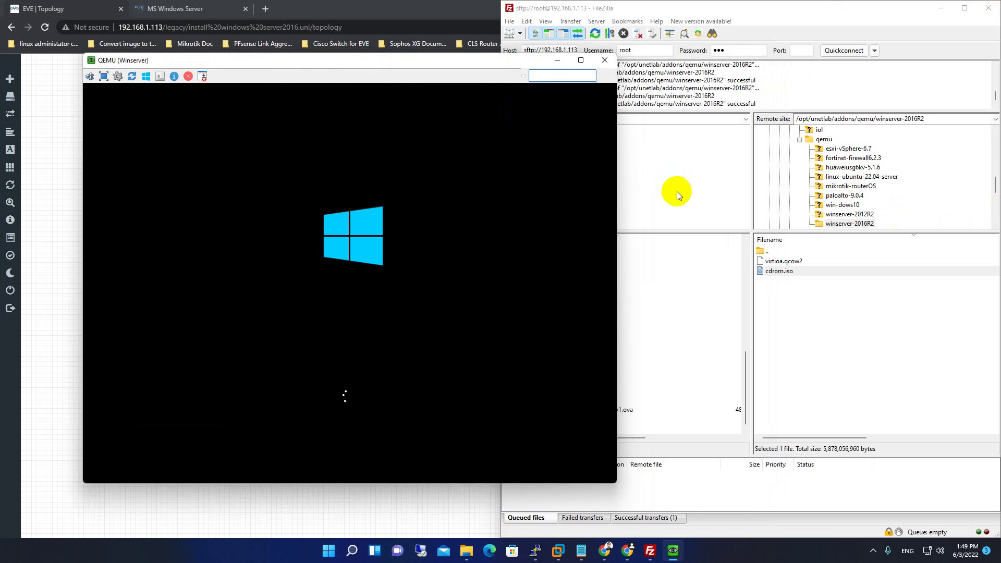
Highlight step 9 of the MS Windows Server docs about loading the storage driver.
{"action": "left_click", "coordinate": [203, 8]}
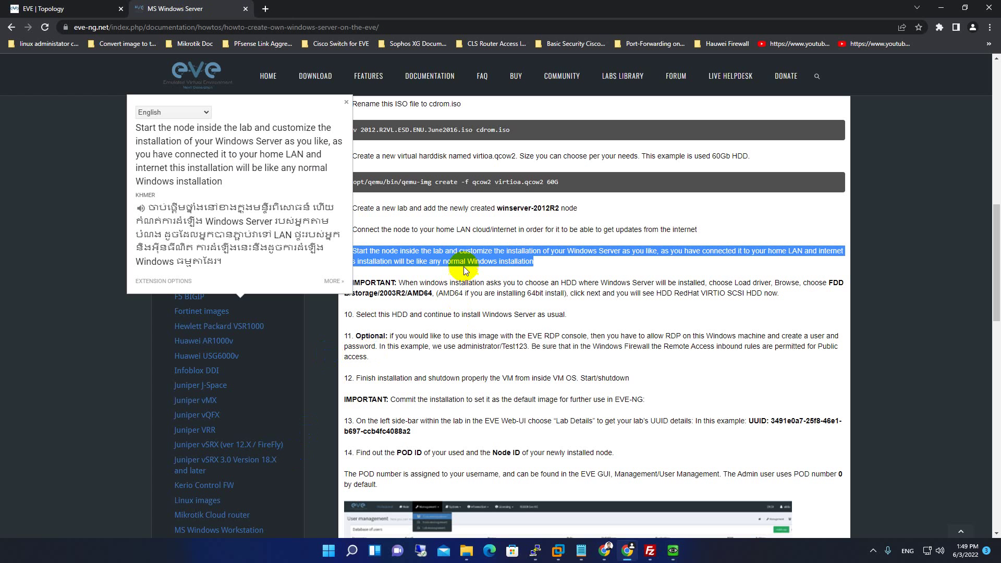
{"action": "left_click", "coordinate": [520, 261]}
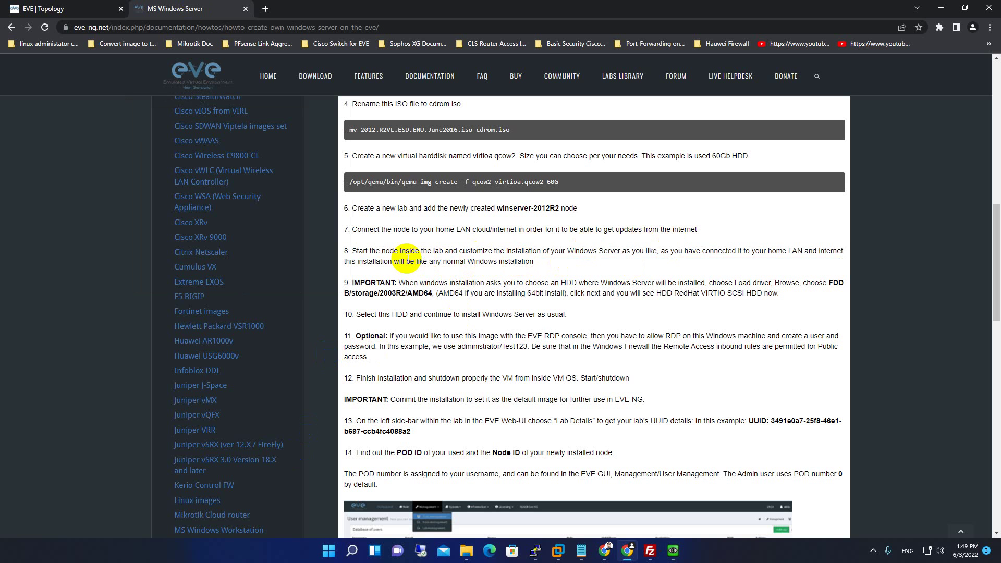
{"action": "left_click_drag", "start_coordinate": [537, 248], "coordinate": [513, 249]}
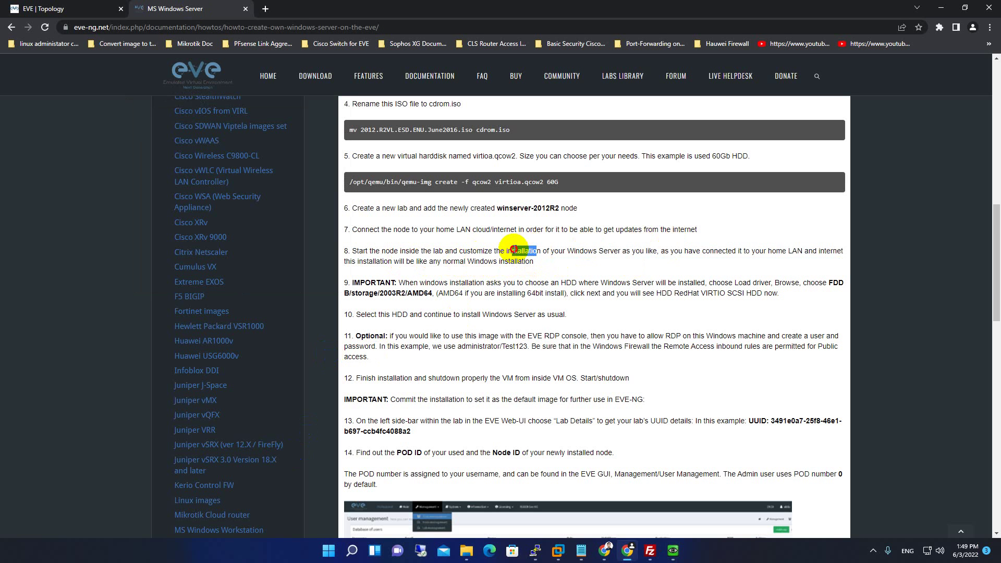
{"action": "scroll", "coordinate": [576, 295], "scroll_direction": "down", "scroll_amount": 2}
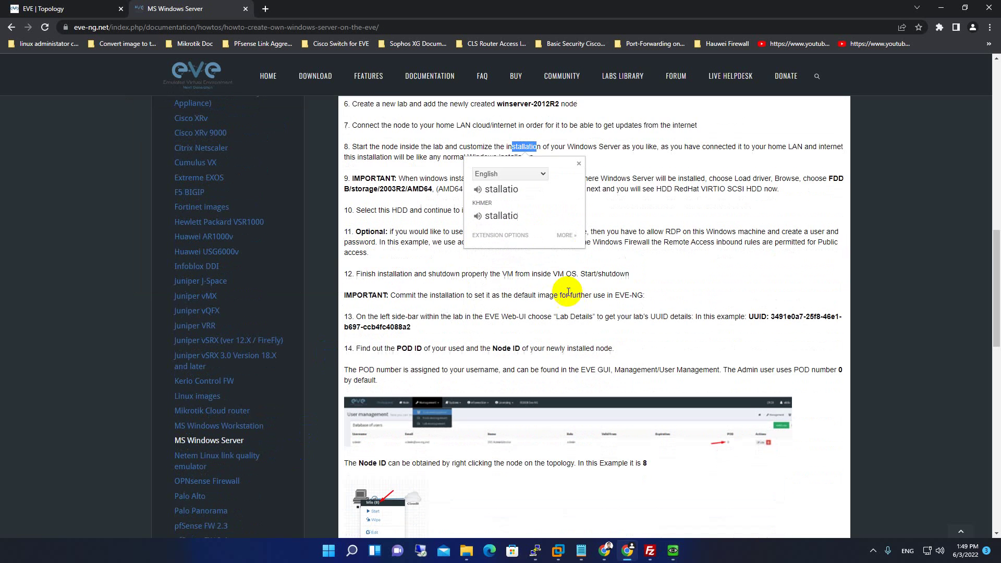
{"action": "left_click", "coordinate": [411, 209]}
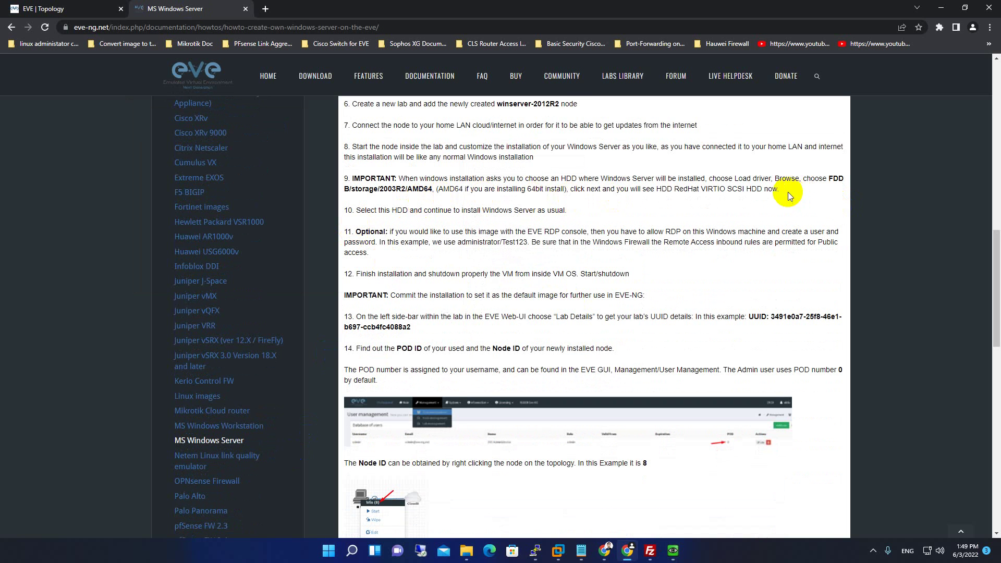
{"action": "left_click_drag", "start_coordinate": [780, 190], "coordinate": [353, 179]}
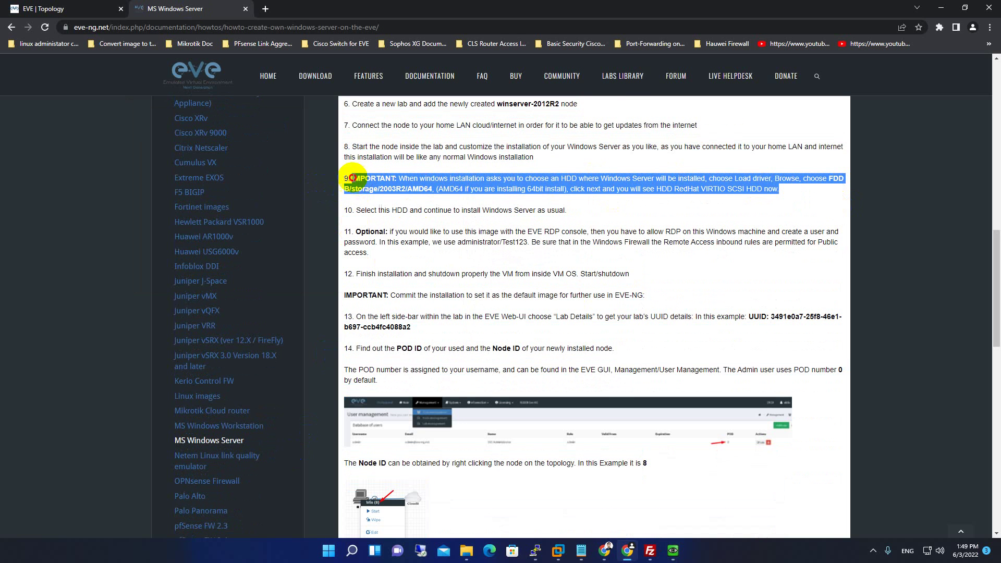
Minimize FileZilla and arrange the Winserver console window on screen.
{"action": "left_click", "coordinate": [673, 550]}
{"action": "left_click_drag", "start_coordinate": [340, 63], "coordinate": [673, 164]}
{"action": "left_click", "coordinate": [653, 555]}
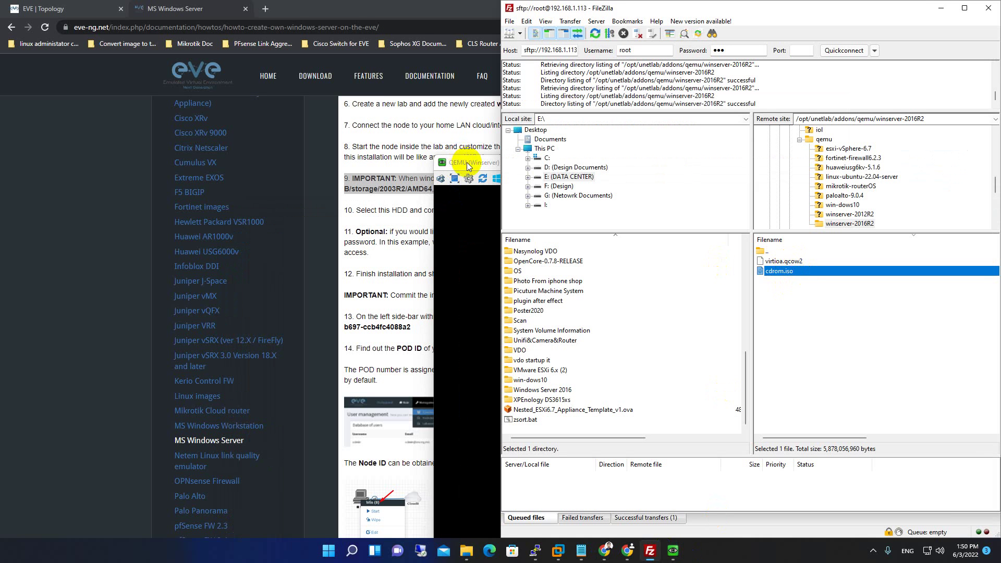
{"action": "left_click", "coordinate": [459, 167]}
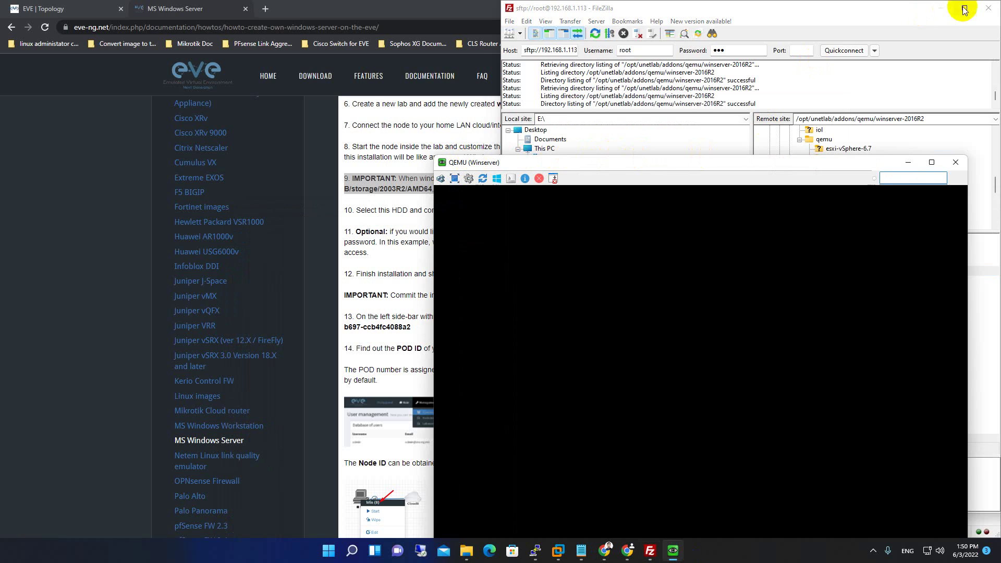
{"action": "left_click", "coordinate": [941, 8]}
{"action": "left_click_drag", "start_coordinate": [681, 171], "coordinate": [637, 90]}
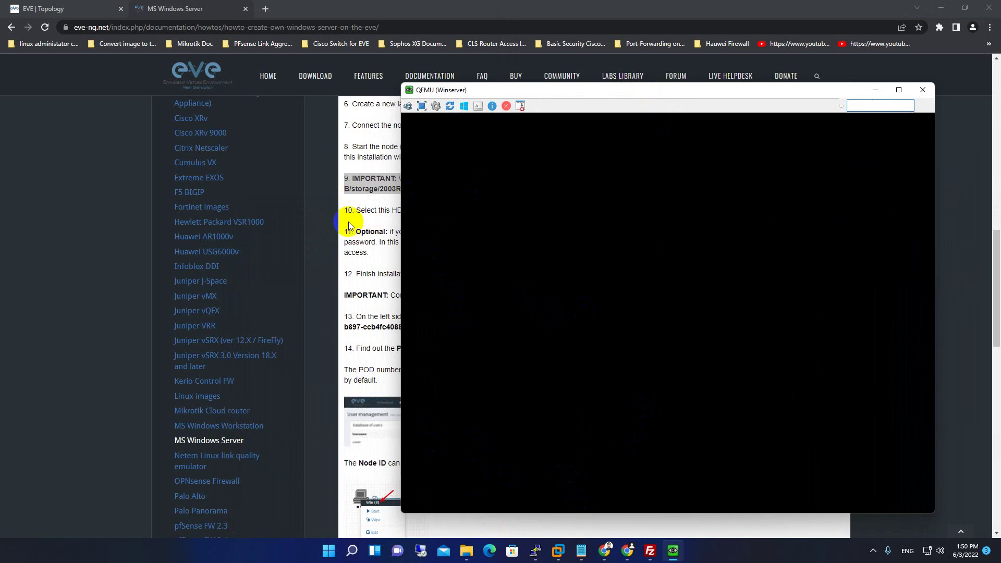
{"action": "left_click_drag", "start_coordinate": [834, 94], "coordinate": [666, 149]}
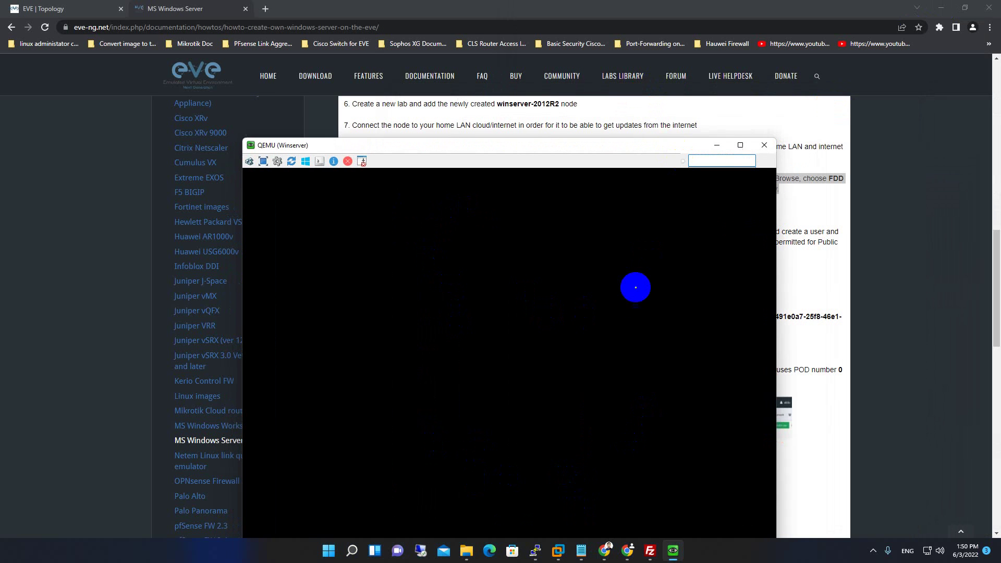
{"action": "left_click_drag", "start_coordinate": [574, 148], "coordinate": [623, 85]}
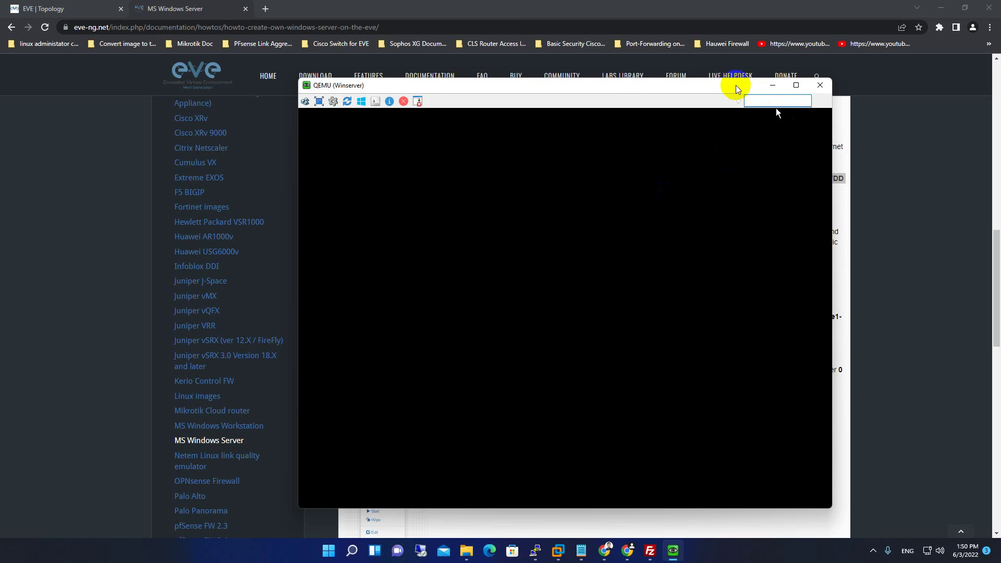
{"action": "left_click_drag", "start_coordinate": [737, 87], "coordinate": [744, 112]}
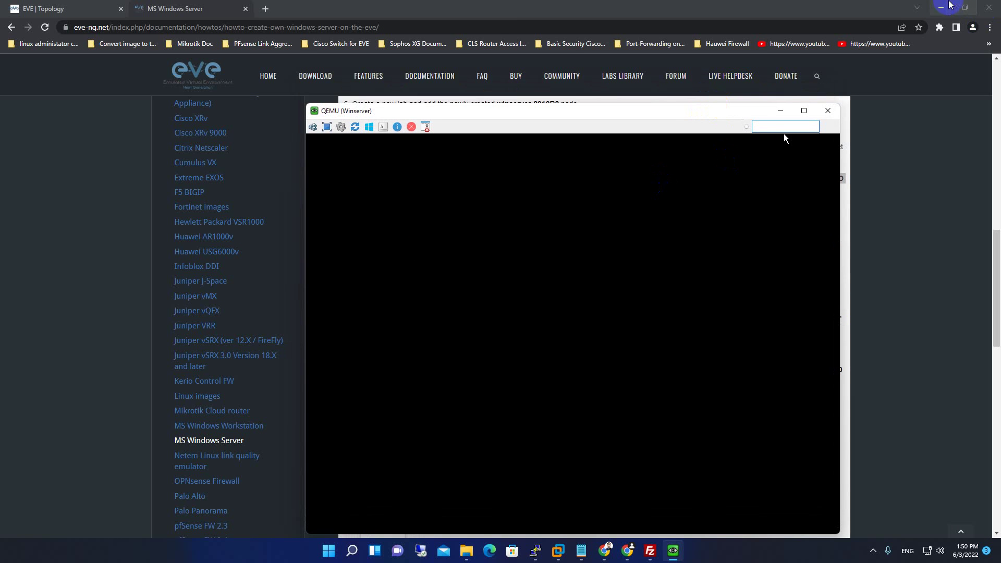
Return to the EVE topology tab and raise the Winserver console to the top.
{"action": "left_click", "coordinate": [96, 8]}
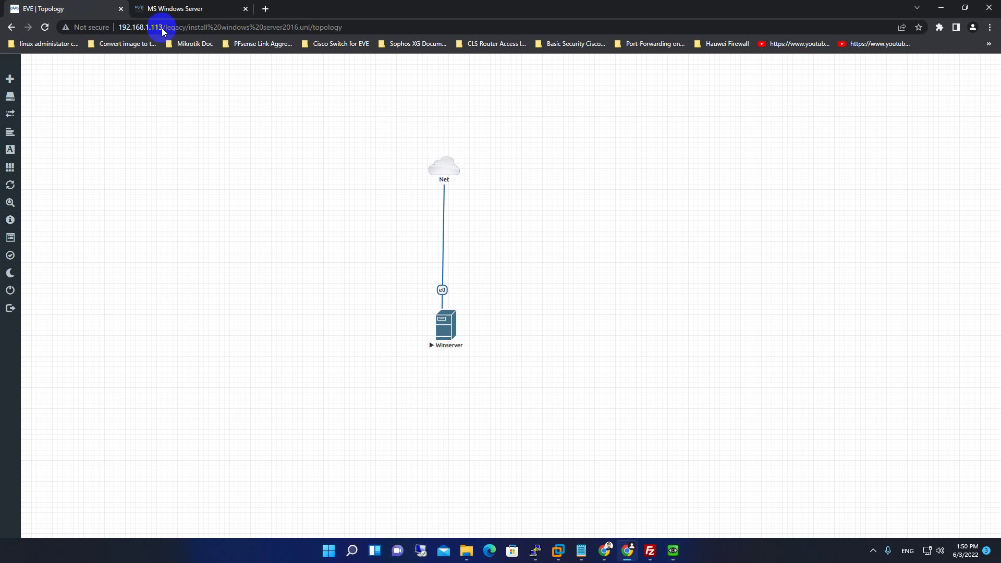
{"action": "left_click", "coordinate": [673, 550]}
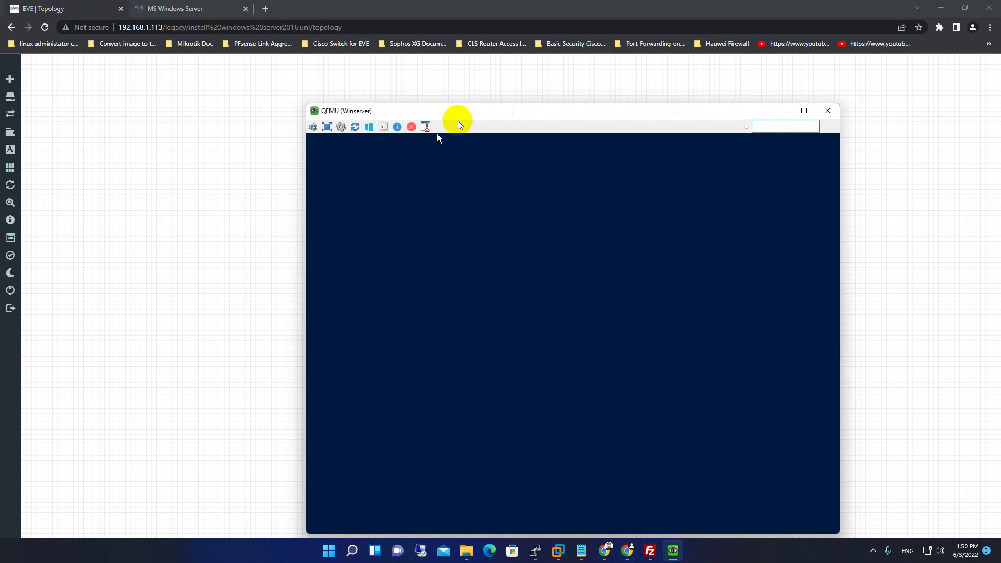
{"action": "left_click", "coordinate": [467, 111]}
{"action": "left_click_drag", "start_coordinate": [467, 111], "coordinate": [471, 56]}
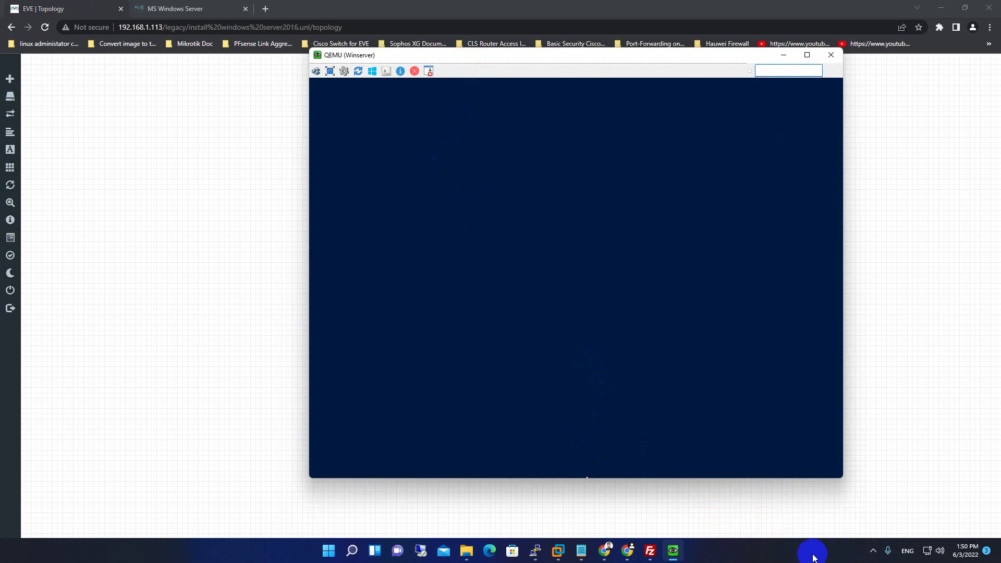
Launch Task Manager and view its memory usage details.
{"action": "left_click", "coordinate": [334, 556]}
{"action": "type", "text": "task manager"}
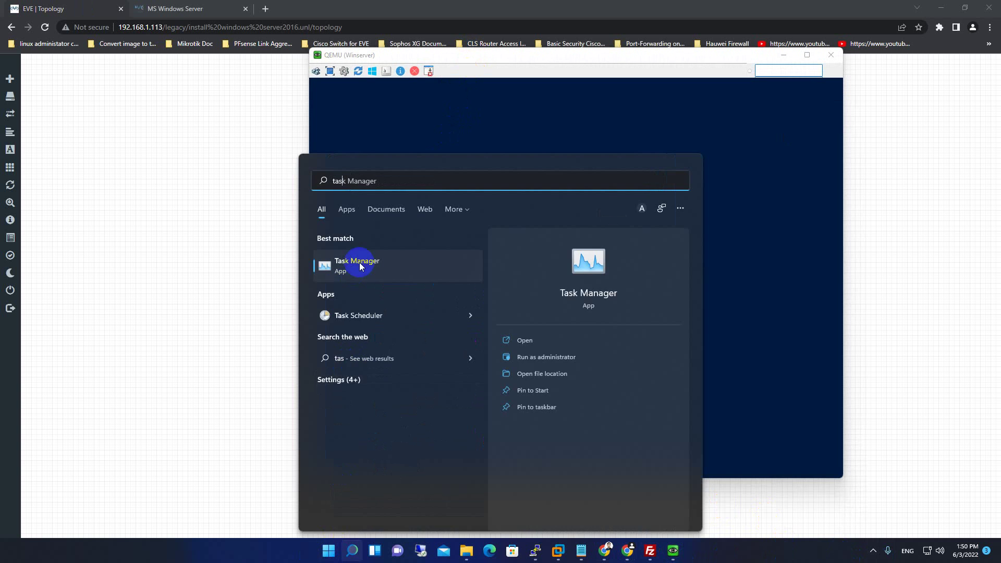
{"action": "key", "text": "Return"}
{"action": "left_click", "coordinate": [347, 127]}
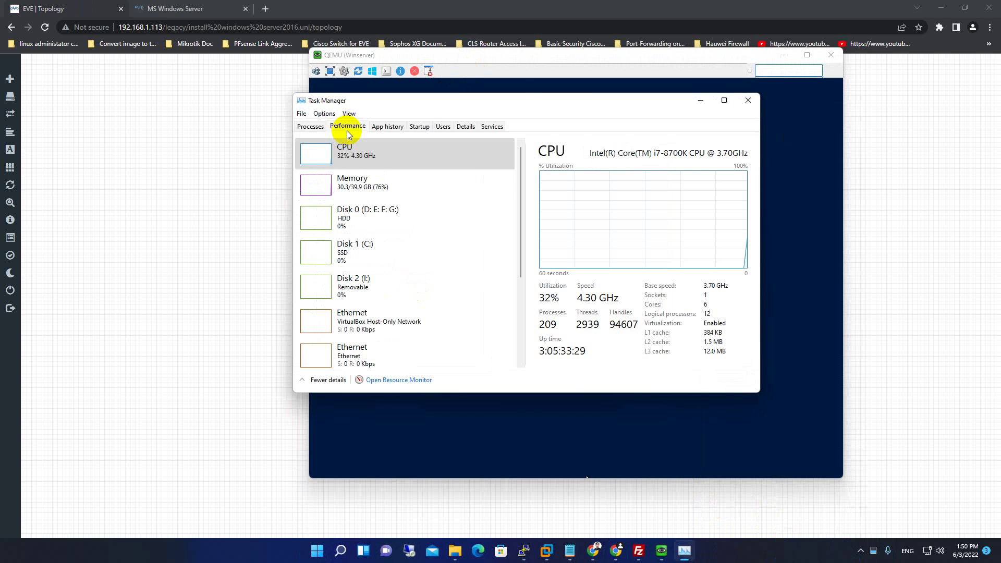
{"action": "left_click_drag", "start_coordinate": [512, 88], "coordinate": [454, 112]}
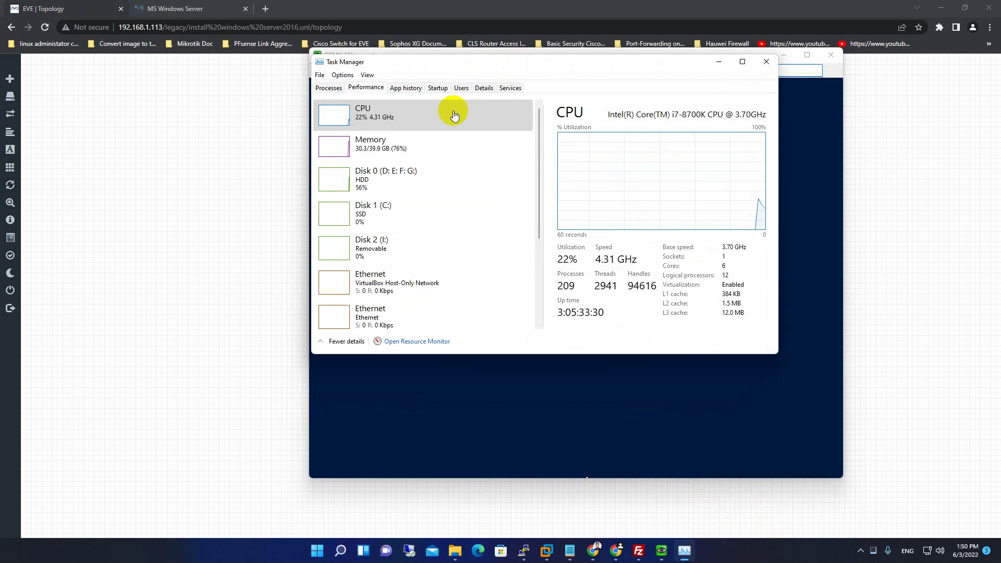
{"action": "left_click", "coordinate": [403, 137]}
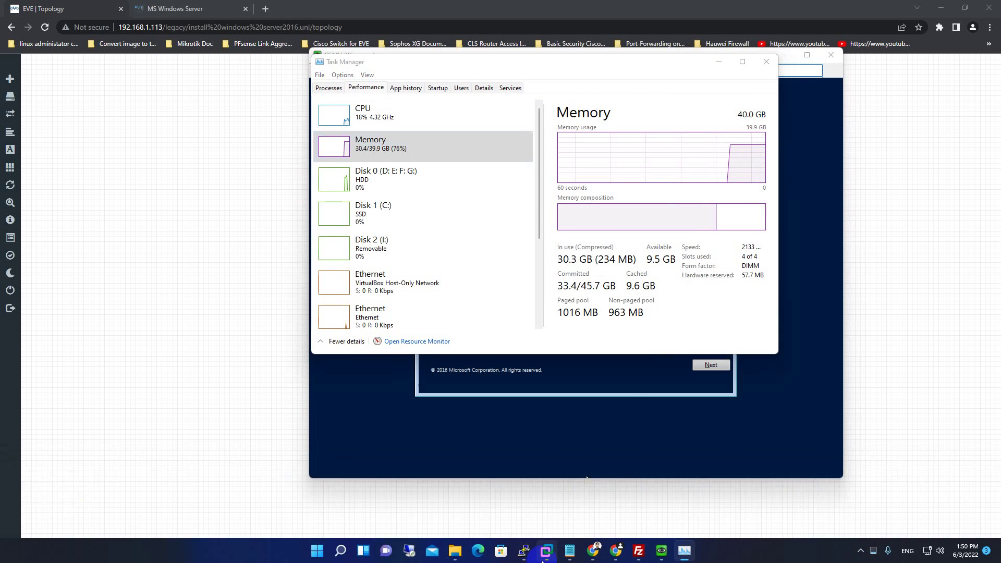
Minimize Task Manager to reveal the Windows Server 2016 Setup console.
{"action": "mouse_move", "coordinate": [481, 510]}
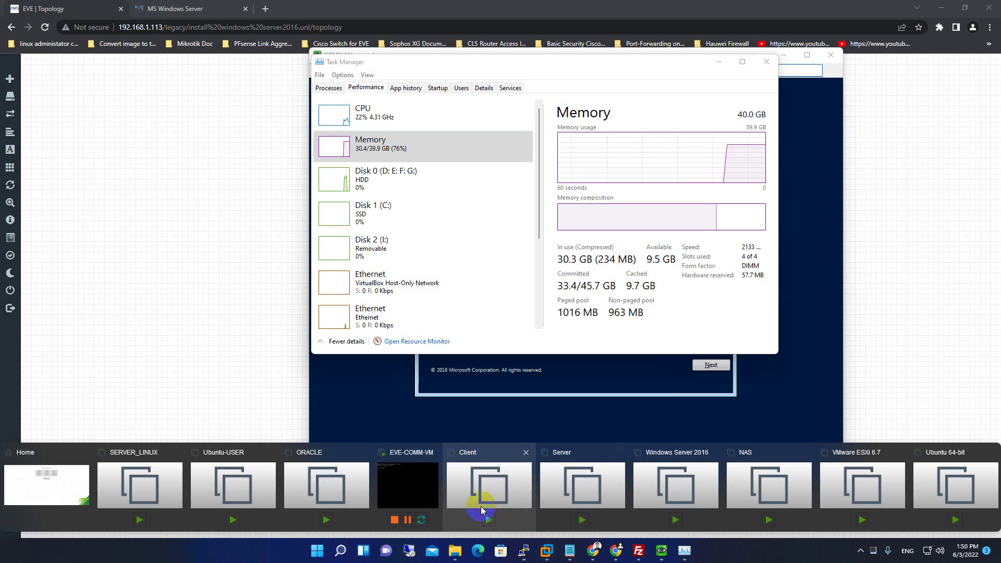
{"action": "left_click", "coordinate": [499, 68]}
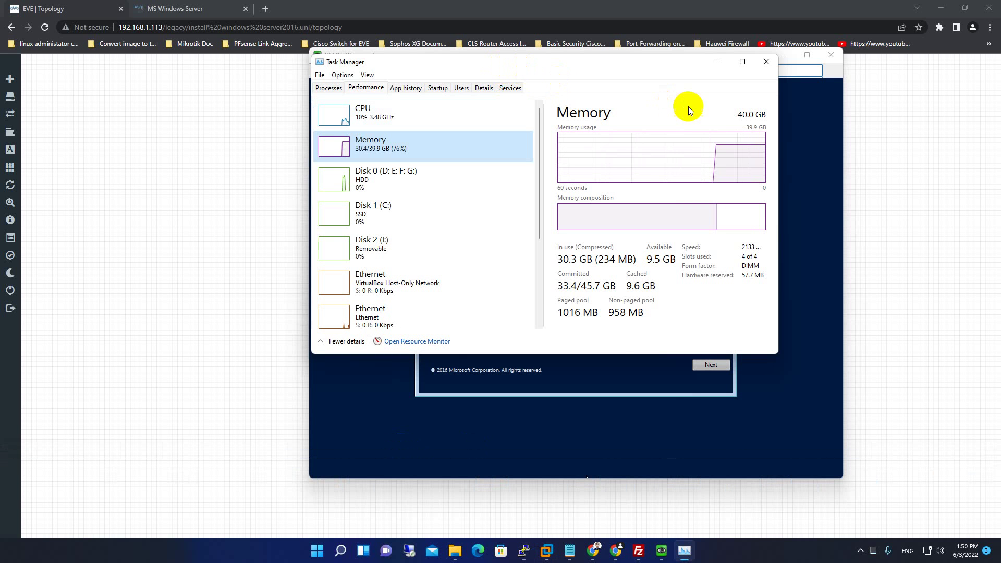
{"action": "left_click", "coordinate": [720, 63]}
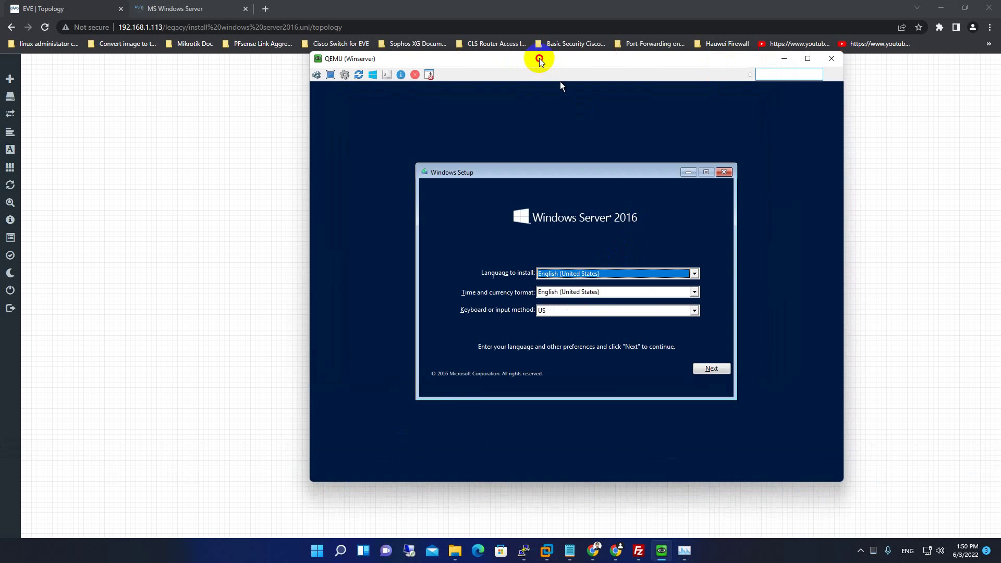
Keep English (United States) language and US keyboard, then begin Install now.
{"action": "left_click_drag", "start_coordinate": [540, 57], "coordinate": [514, 65]}
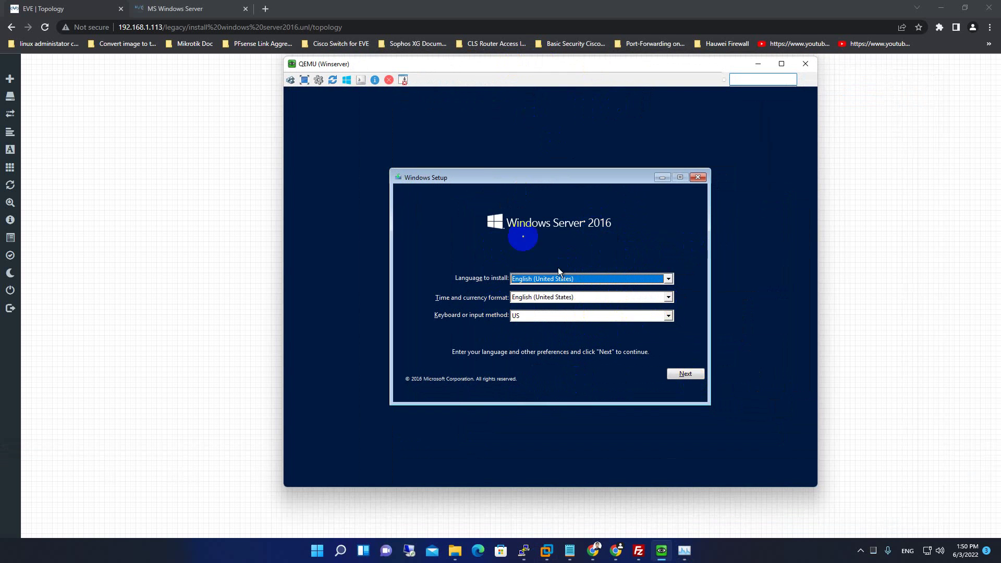
{"action": "left_click_drag", "start_coordinate": [537, 173], "coordinate": [542, 162]}
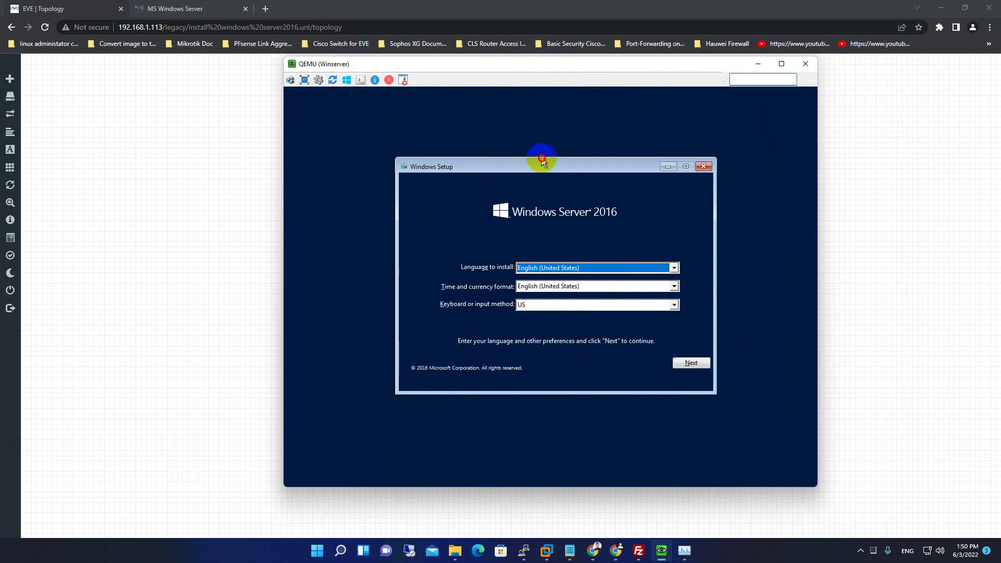
{"action": "left_click", "coordinate": [692, 363]}
{"action": "left_click", "coordinate": [576, 287]}
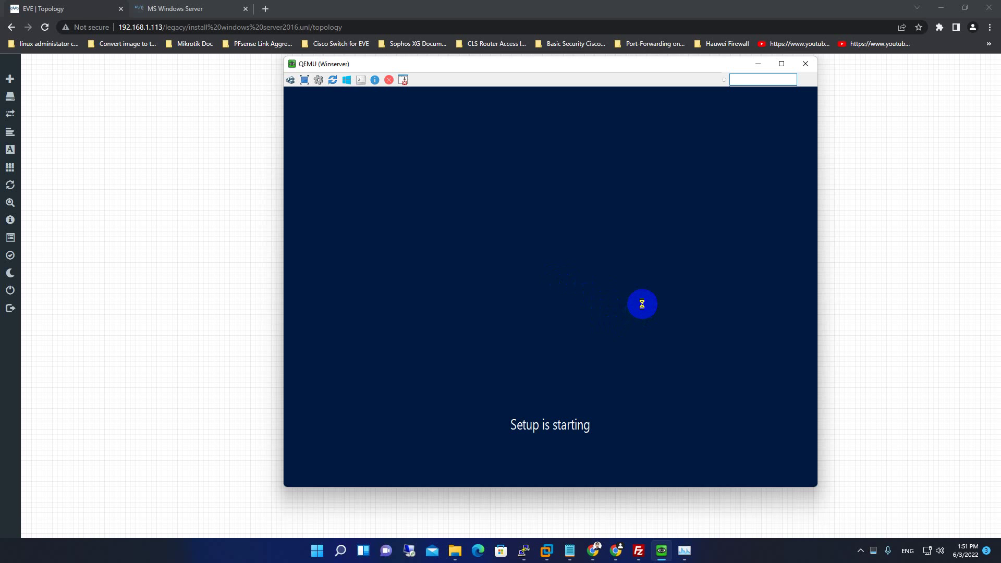
Check the hidden system tray icons while Setup loads the edition list.
{"action": "left_click", "coordinate": [860, 551]}
{"action": "left_click", "coordinate": [861, 554]}
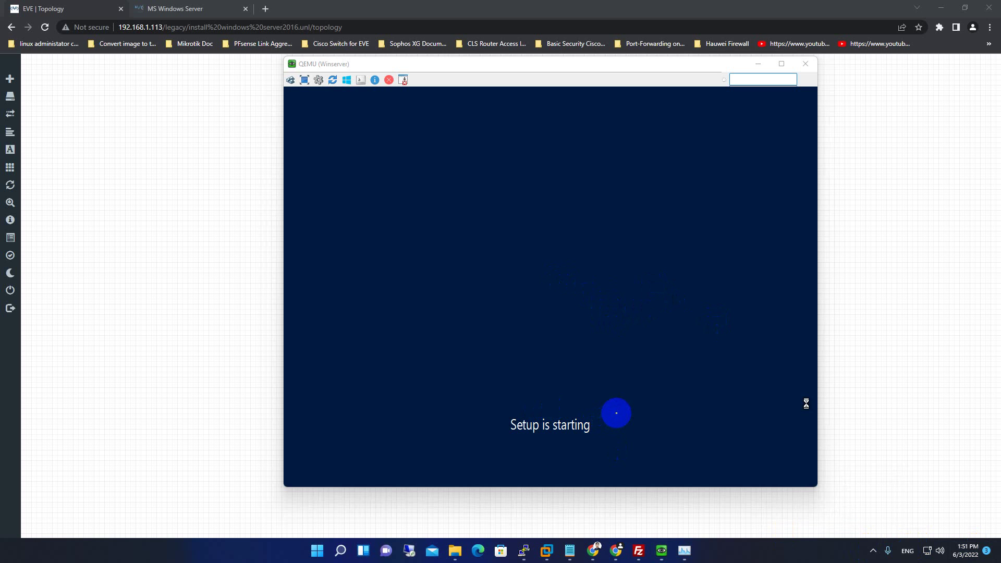
{"action": "left_click", "coordinate": [874, 551]}
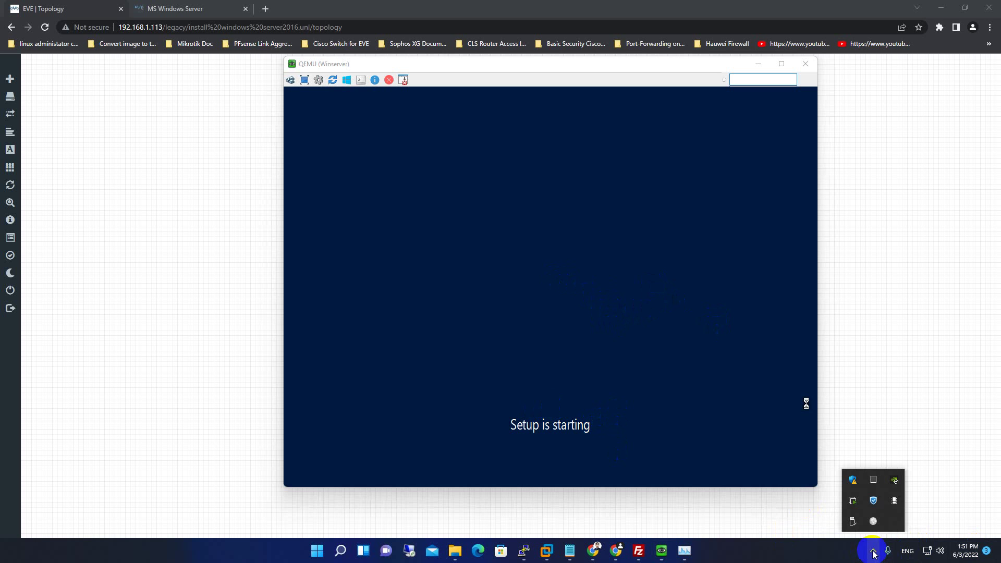
{"action": "left_click", "coordinate": [895, 501]}
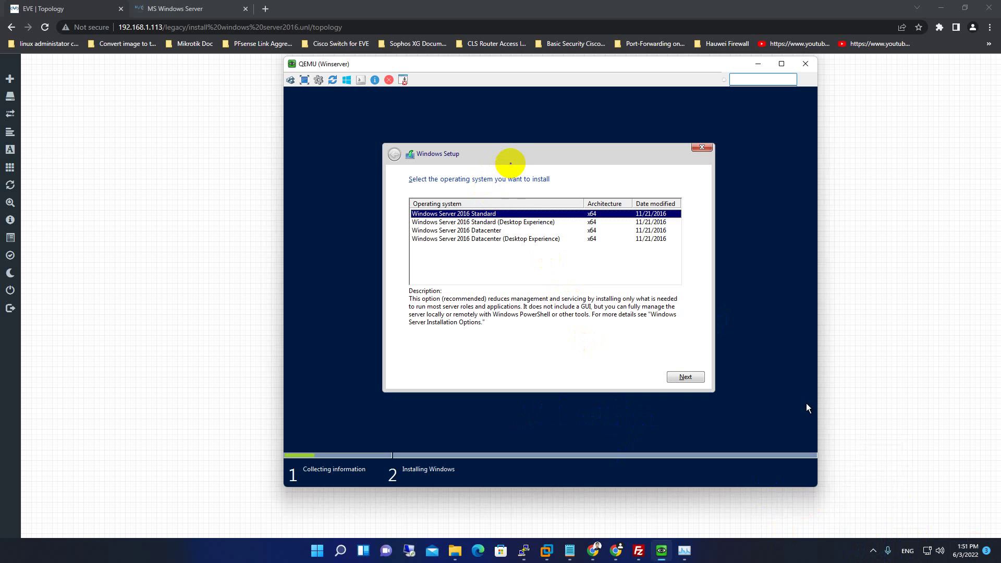
Choose Windows Server 2016 Standard (Desktop Experience) and accept the license terms.
{"action": "left_click", "coordinate": [488, 222]}
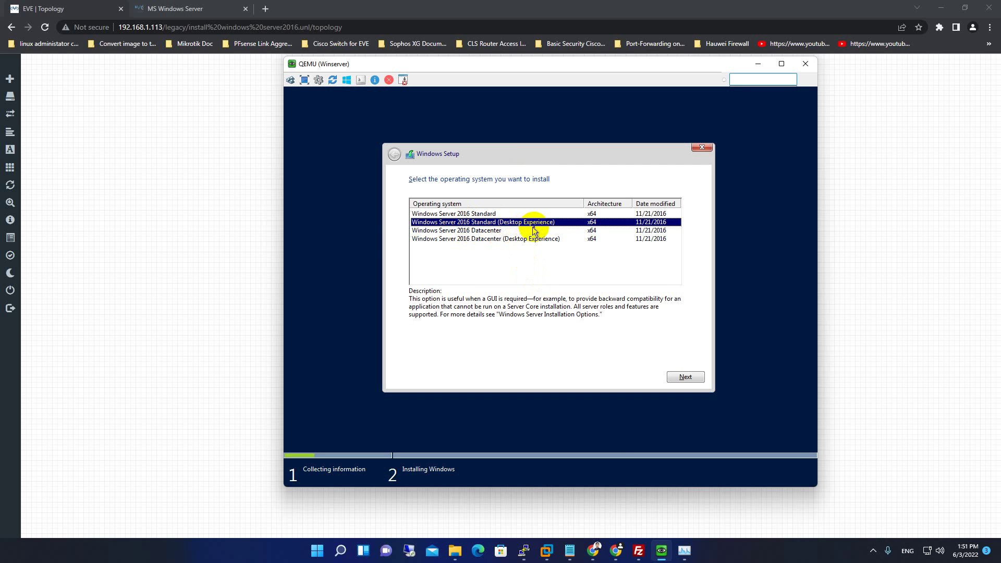
{"action": "left_click", "coordinate": [502, 215]}
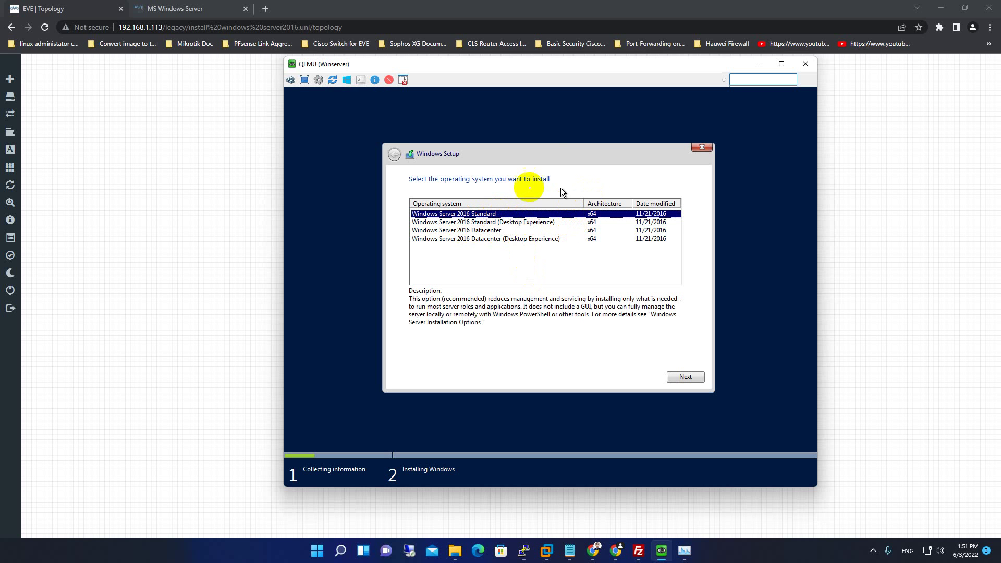
{"action": "left_click", "coordinate": [609, 164]}
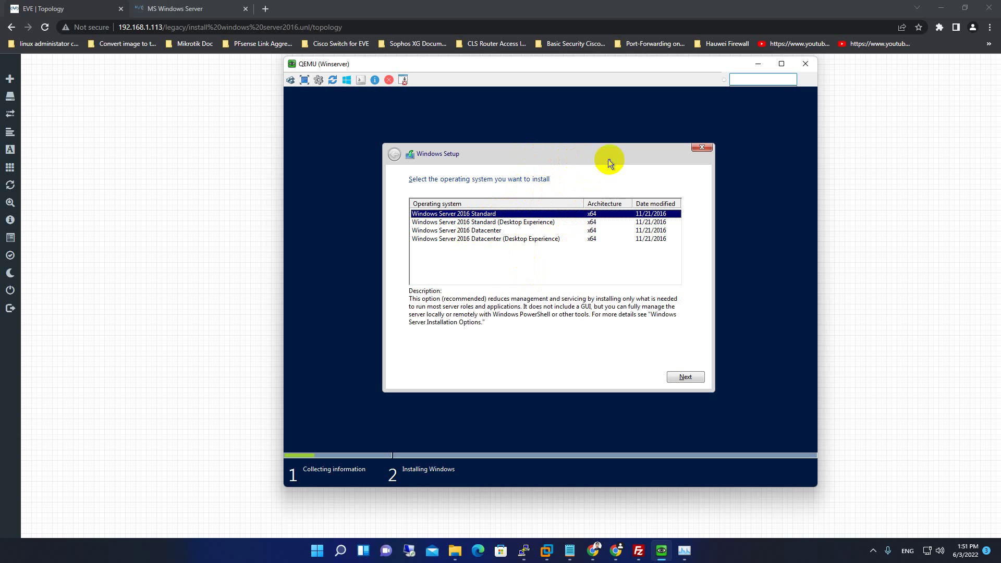
{"action": "left_click", "coordinate": [478, 222]}
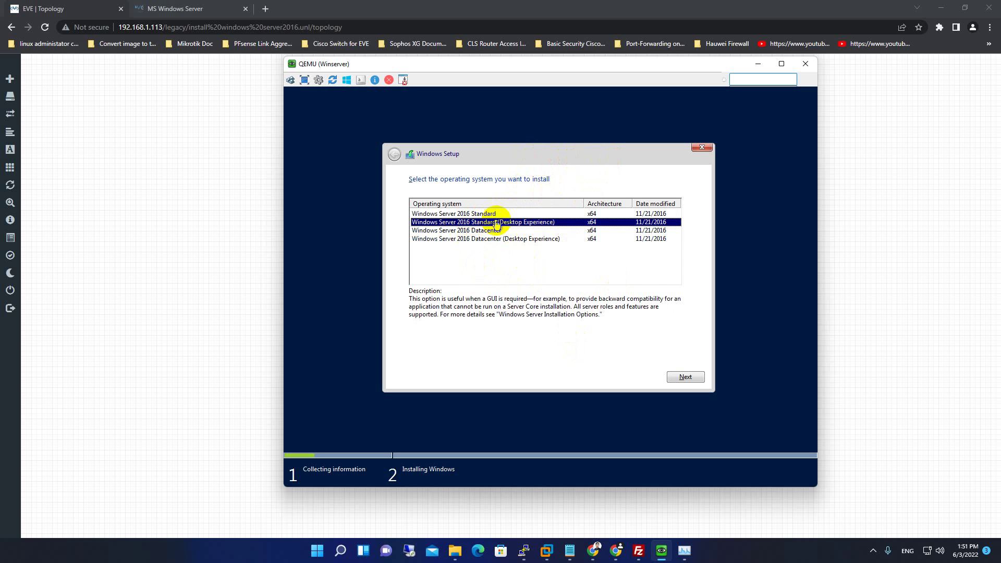
{"action": "left_click", "coordinate": [684, 376]}
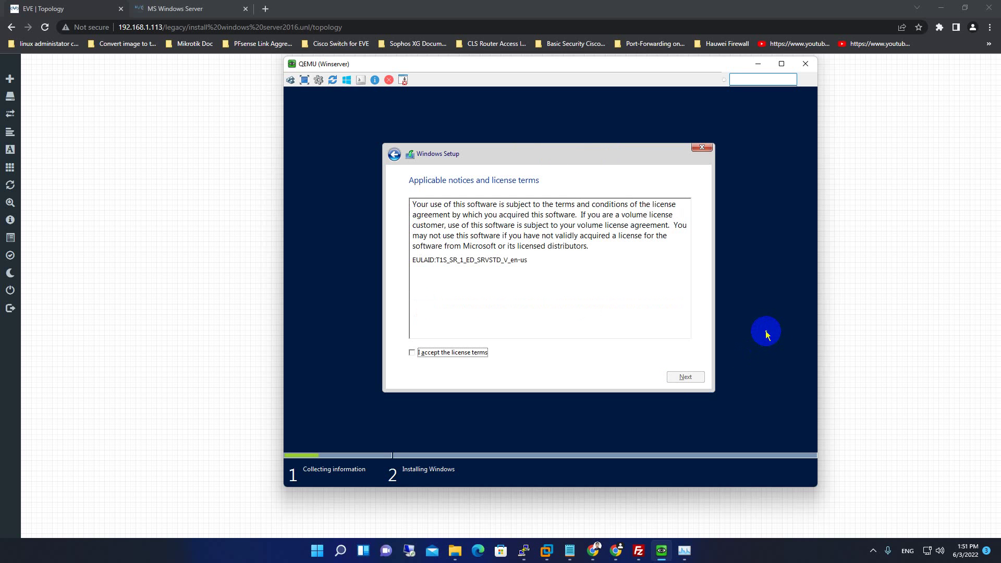
{"action": "left_click", "coordinate": [424, 352]}
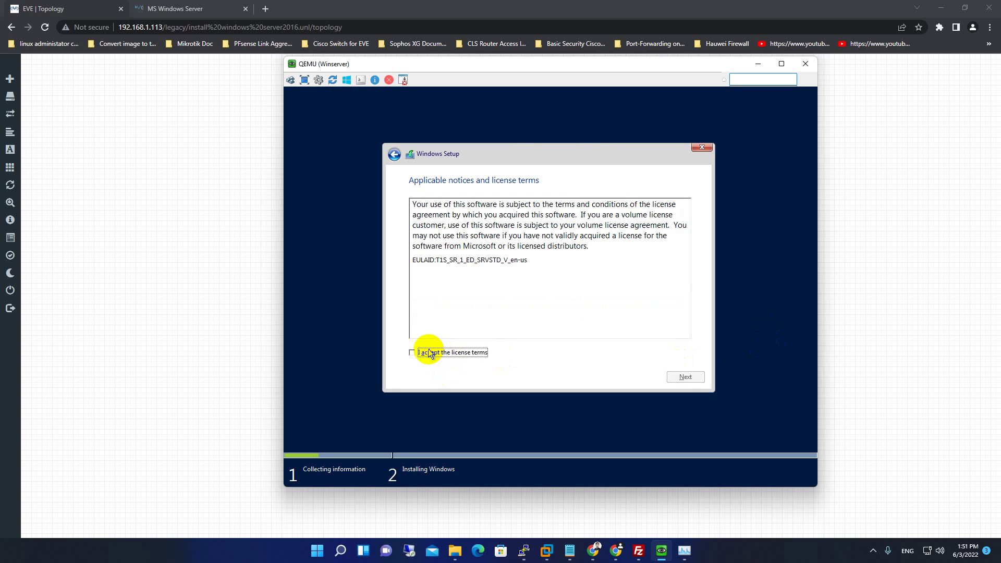
{"action": "left_click", "coordinate": [685, 377]}
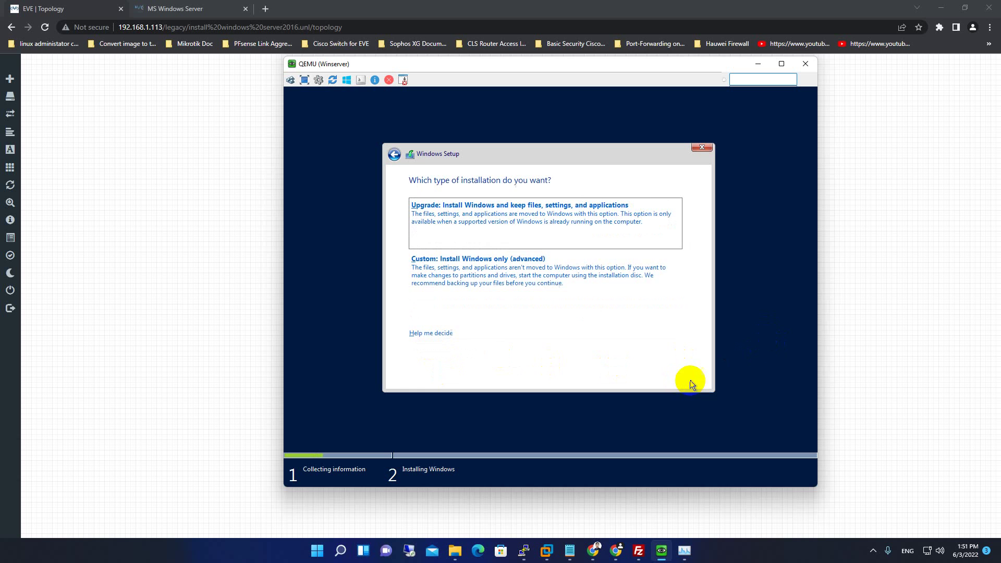
Select 'Custom: Install Windows only (advanced)' to reach the empty disk selection page.
{"action": "left_click", "coordinate": [496, 280]}
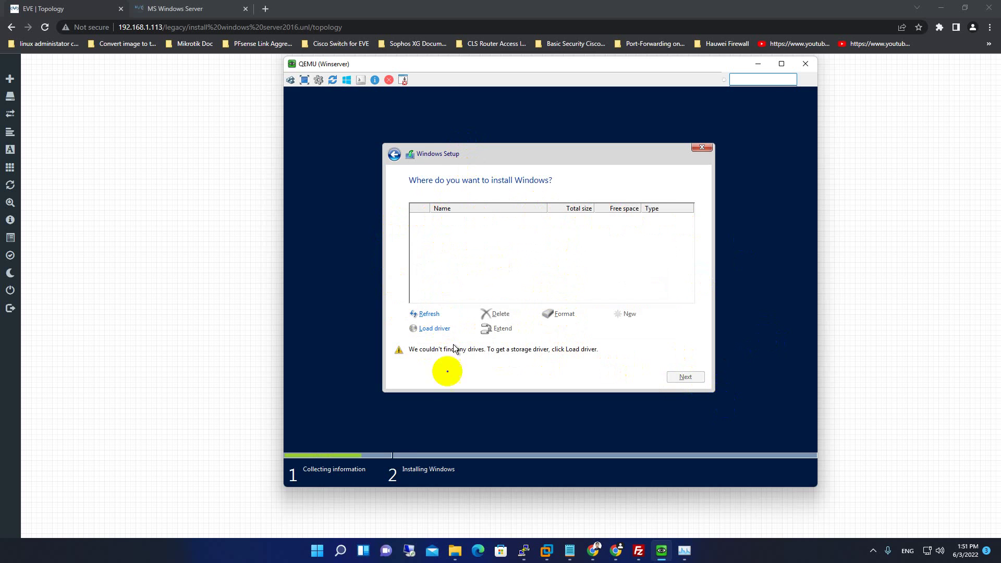
{"action": "left_click_drag", "start_coordinate": [328, 64], "coordinate": [376, 81]}
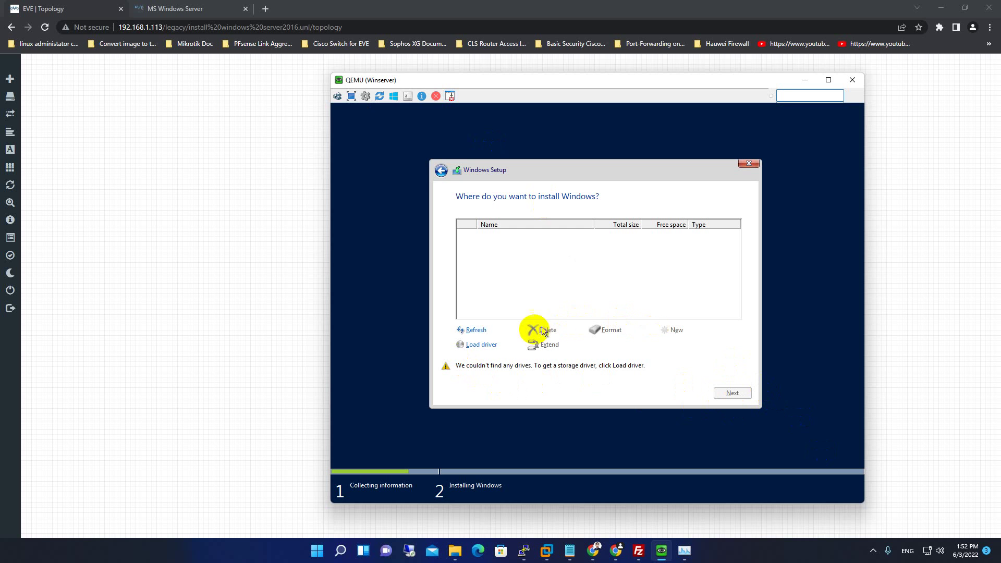
Load a driver from B:\network\2003R2\amd64, which yields no usable driver.
{"action": "left_click", "coordinate": [477, 347]}
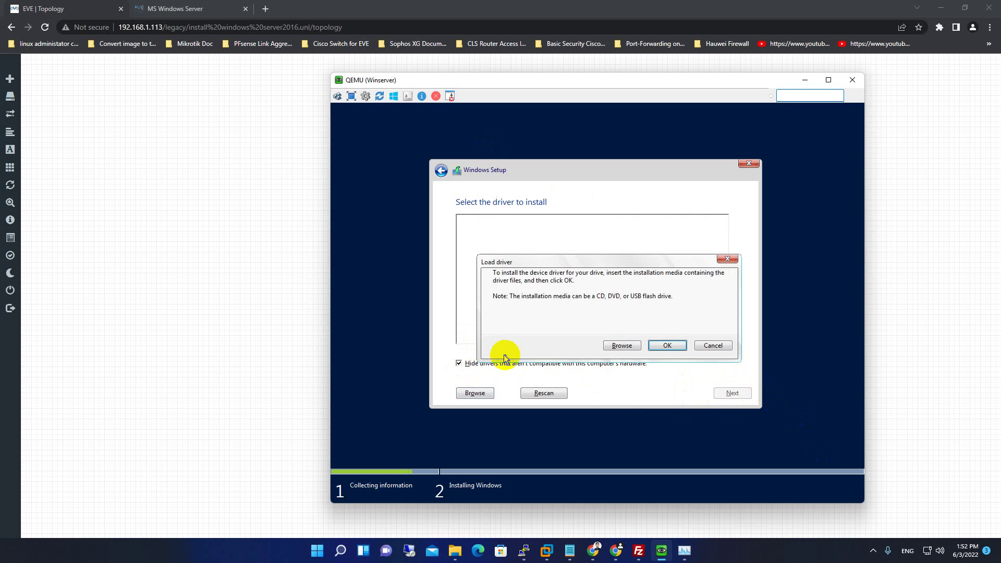
{"action": "left_click", "coordinate": [622, 346]}
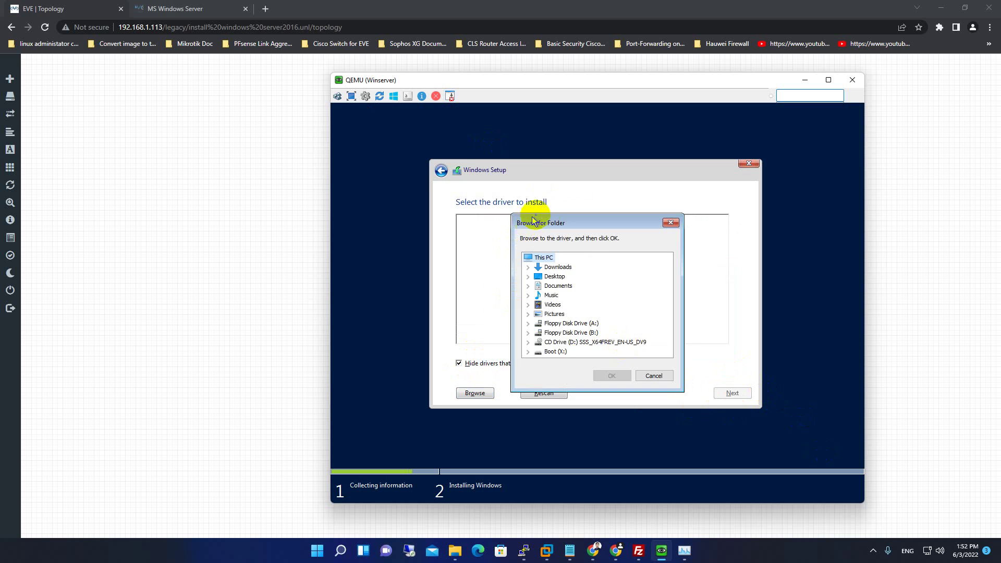
{"action": "left_click_drag", "start_coordinate": [547, 218], "coordinate": [530, 169]}
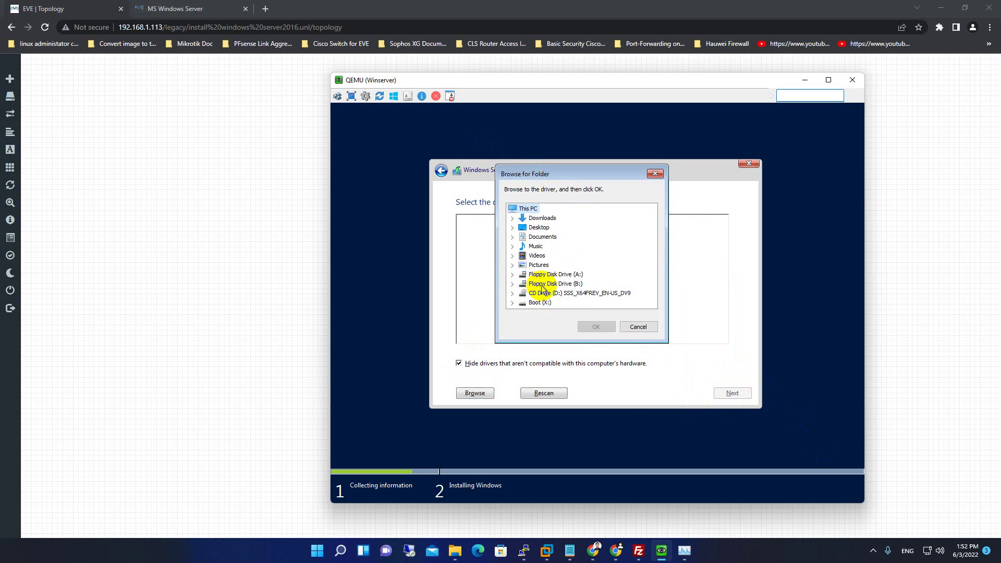
{"action": "left_click", "coordinate": [512, 285]}
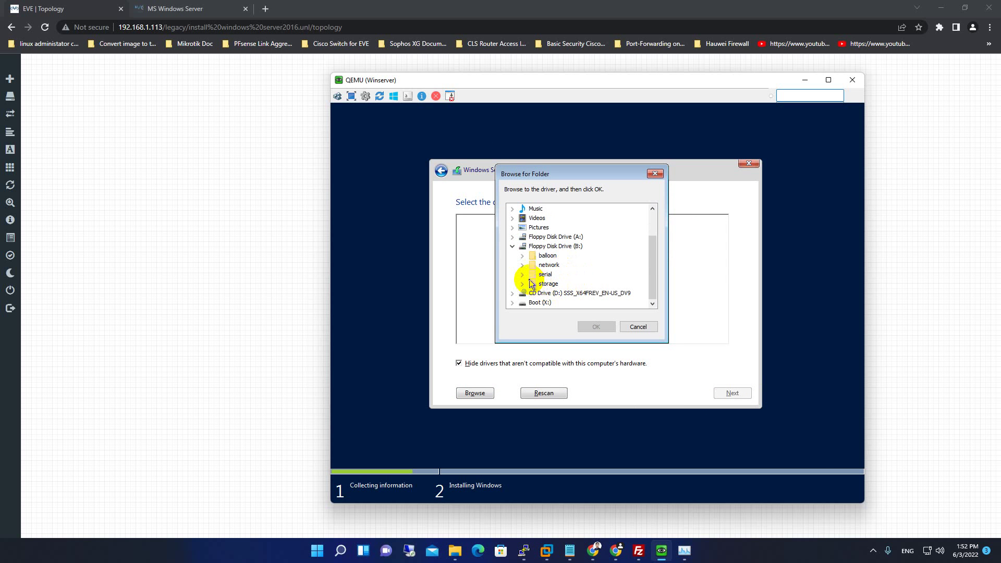
{"action": "left_click", "coordinate": [520, 266]}
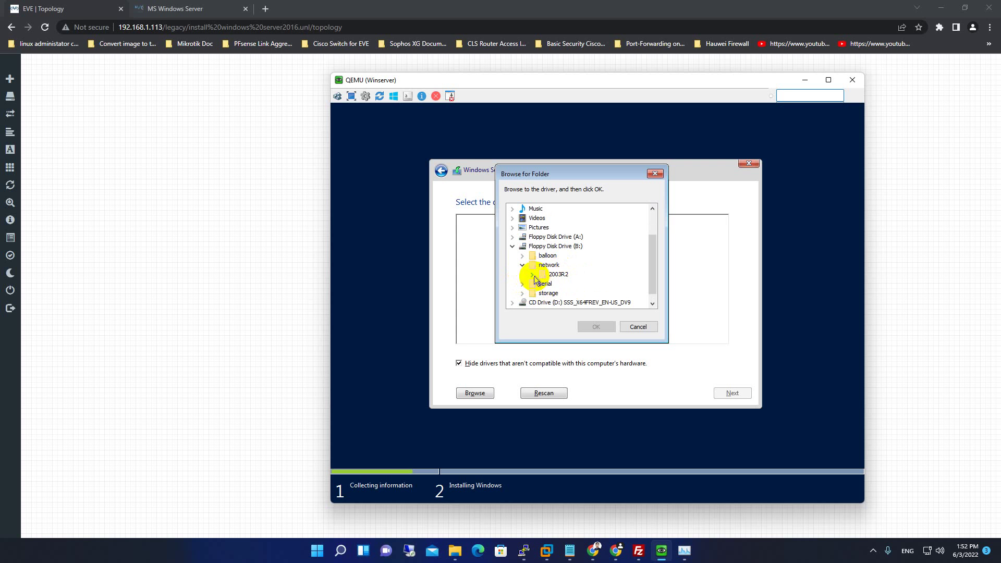
{"action": "left_click", "coordinate": [532, 274]}
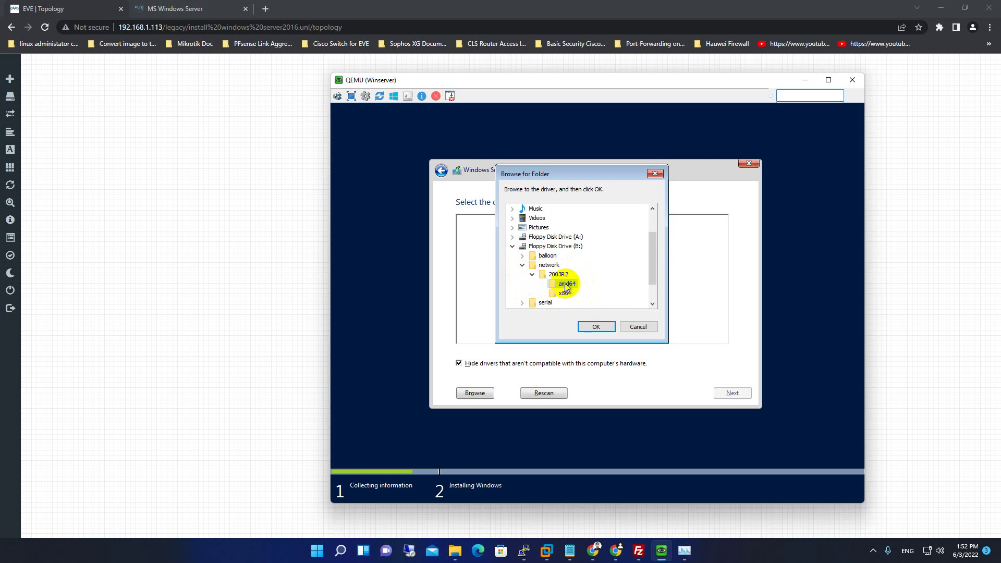
{"action": "left_click", "coordinate": [566, 285]}
{"action": "left_click", "coordinate": [595, 326]}
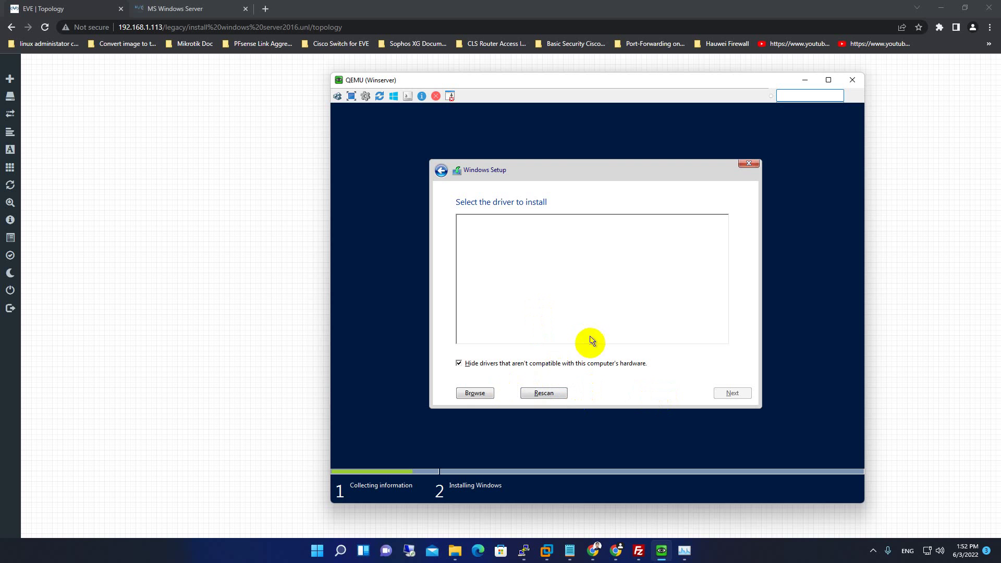
Browse to B:\storage\2003R2\amd64 so the Red Hat VirtIO SCSI controller driver appears.
{"action": "left_click", "coordinate": [476, 394]}
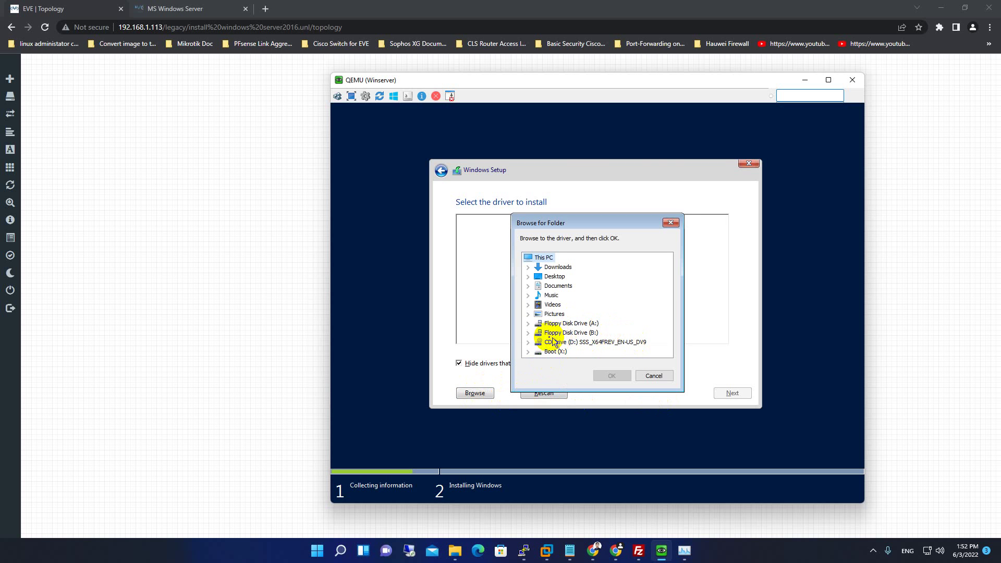
{"action": "left_click", "coordinate": [528, 332]}
{"action": "scroll", "coordinate": [557, 336], "scroll_direction": "down", "scroll_amount": 1}
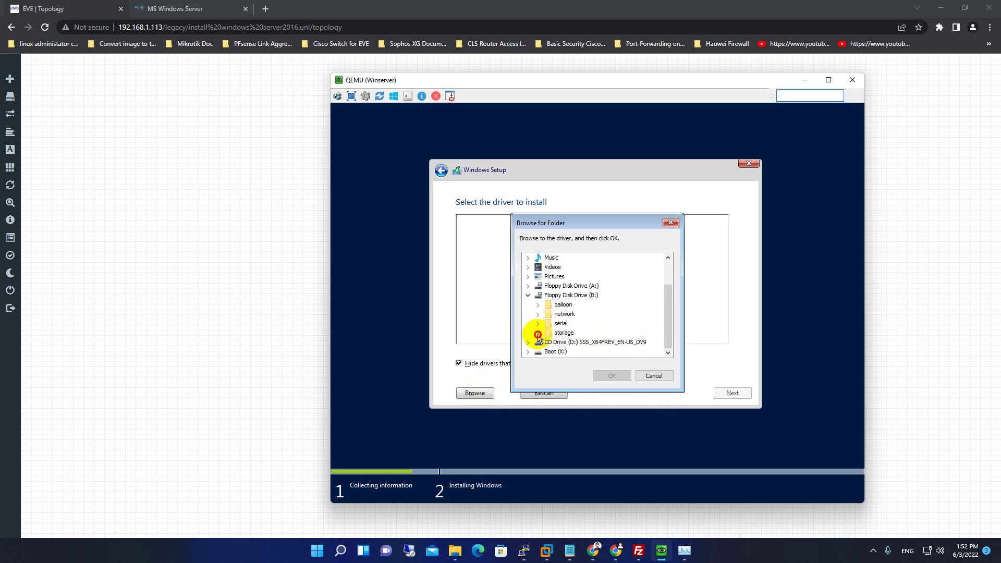
{"action": "scroll", "coordinate": [538, 338], "scroll_direction": "down", "scroll_amount": 1}
{"action": "double_click", "coordinate": [569, 337]}
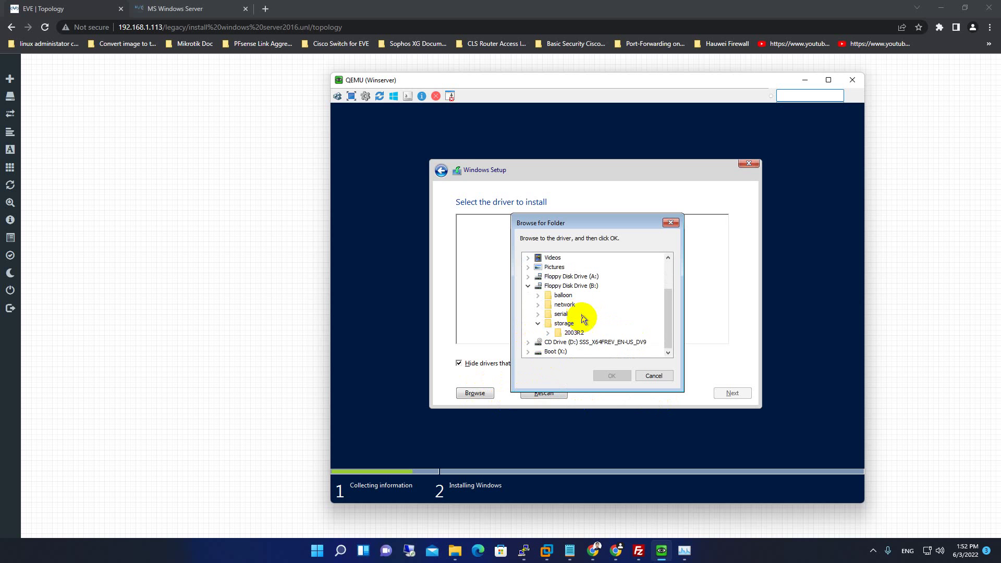
{"action": "left_click", "coordinate": [547, 333]}
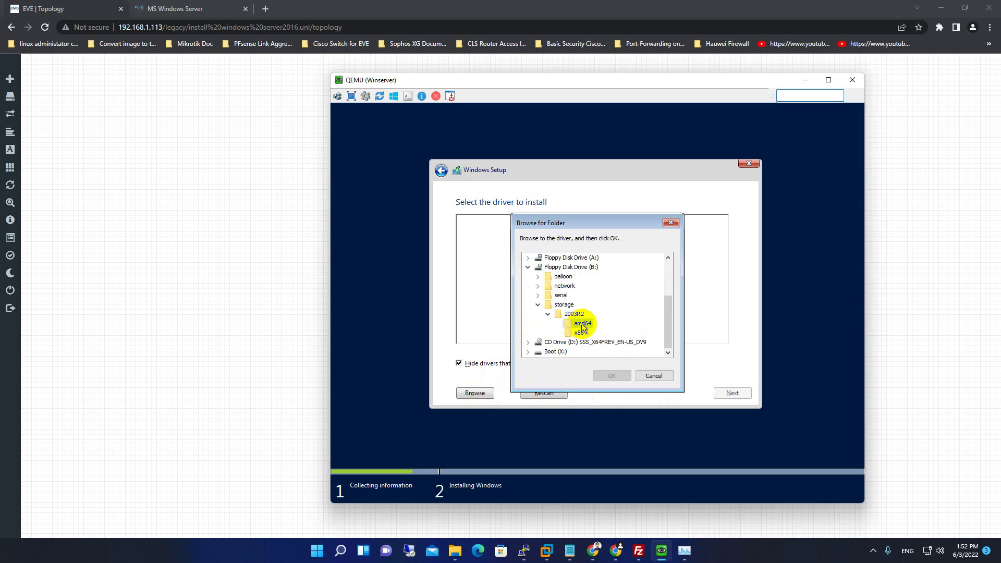
{"action": "left_click", "coordinate": [582, 324]}
{"action": "left_click", "coordinate": [611, 375]}
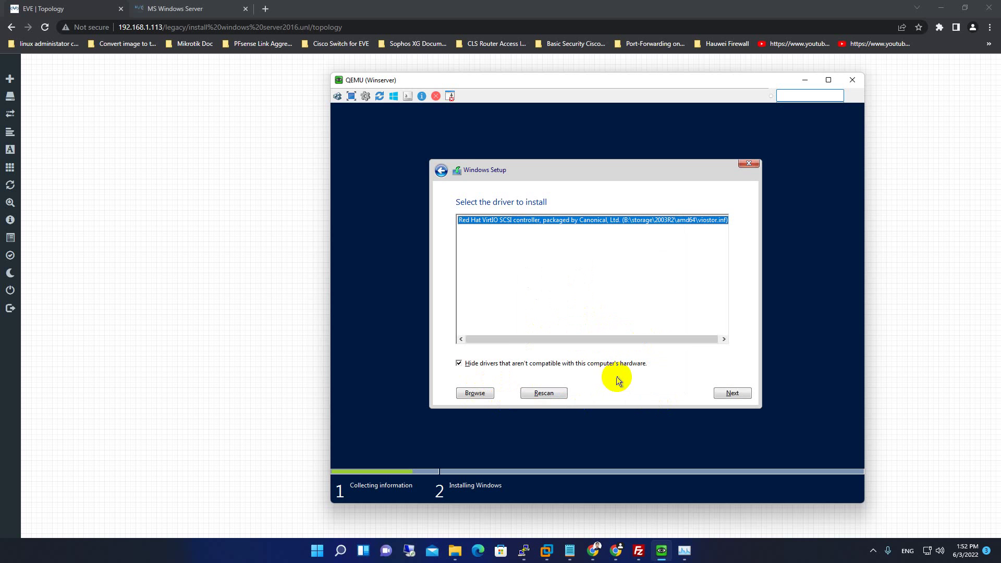
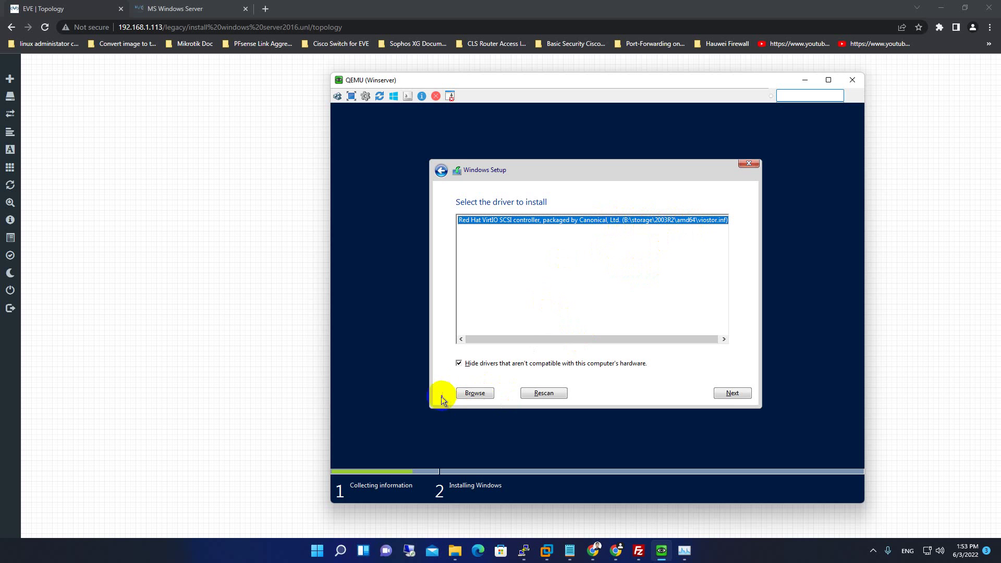
Load the Red Hat VirtIO SCSI driver and check the virtioa.qcow2 and cdrom.iso sizes in FileZilla.
{"action": "left_click", "coordinate": [726, 391]}
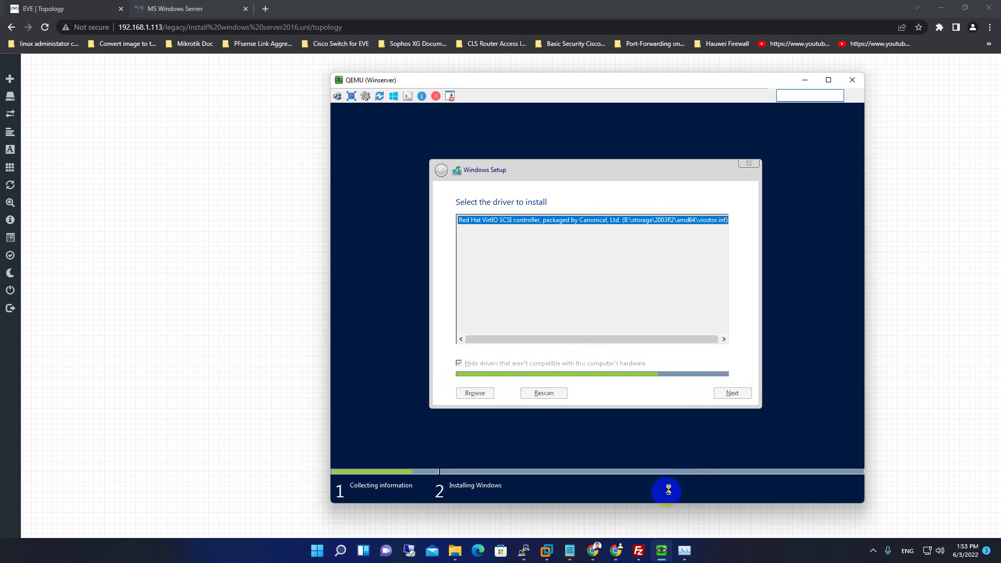
{"action": "left_click", "coordinate": [639, 551]}
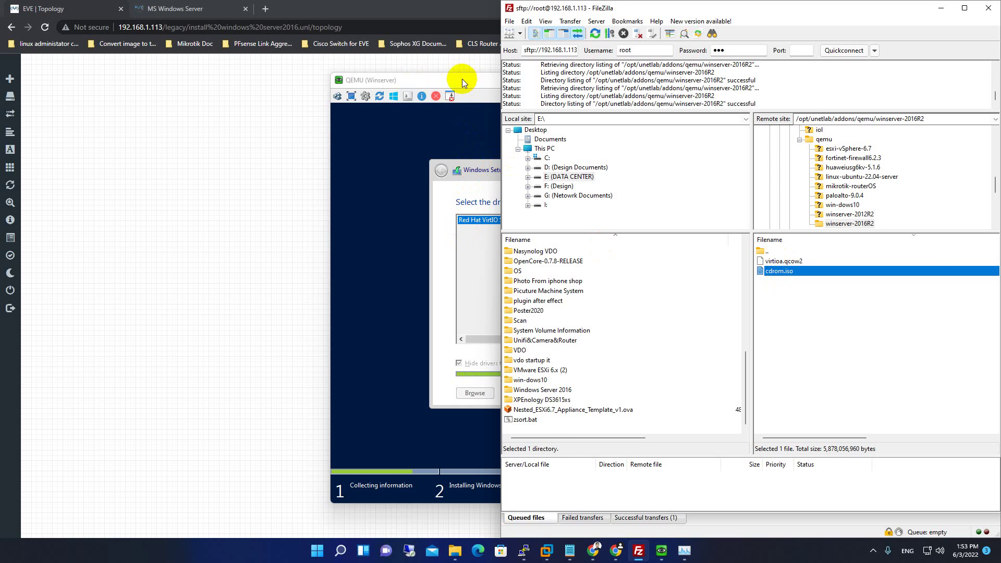
{"action": "left_click", "coordinate": [786, 262]}
{"action": "left_click", "coordinate": [785, 272]}
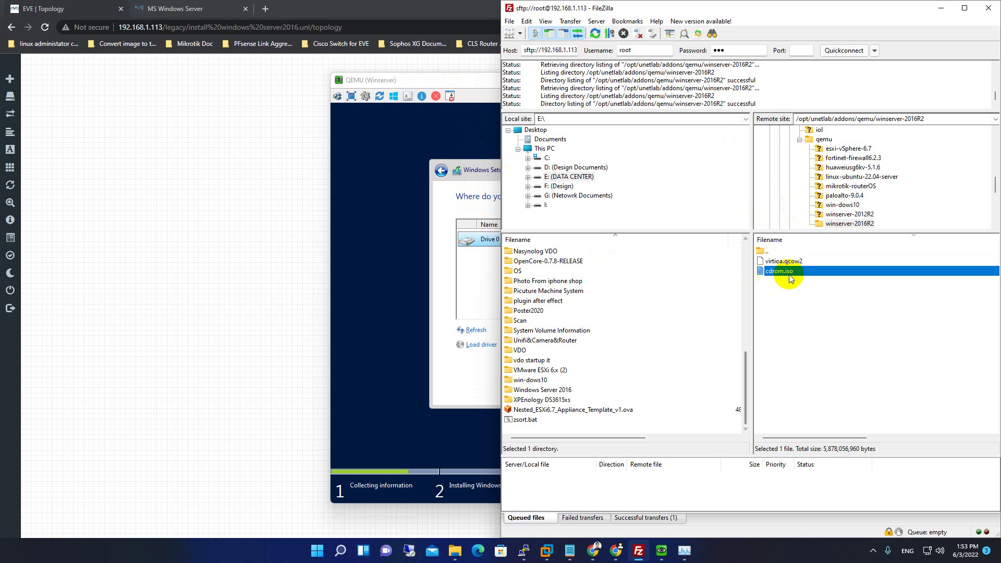
{"action": "left_click", "coordinate": [459, 80]}
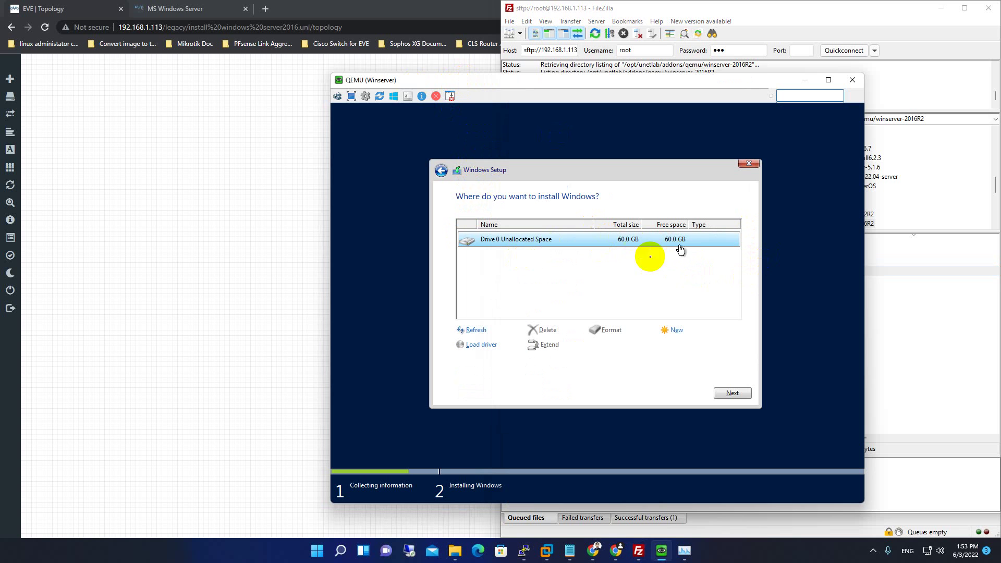
Create a 61440 MB partition on the 60 GB drive and start installing Windows on it.
{"action": "left_click", "coordinate": [674, 331]}
{"action": "left_click", "coordinate": [698, 351]}
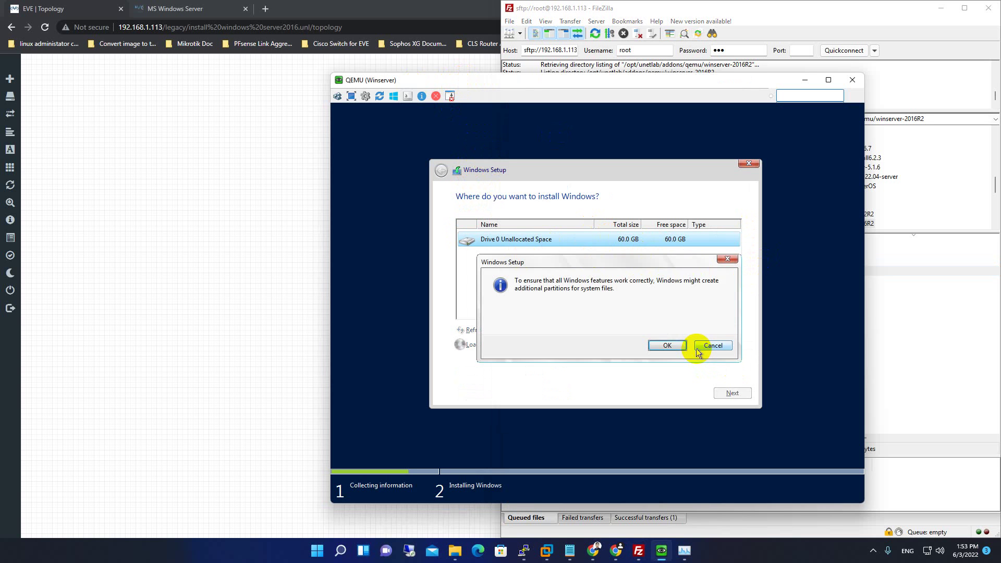
{"action": "left_click", "coordinate": [673, 347]}
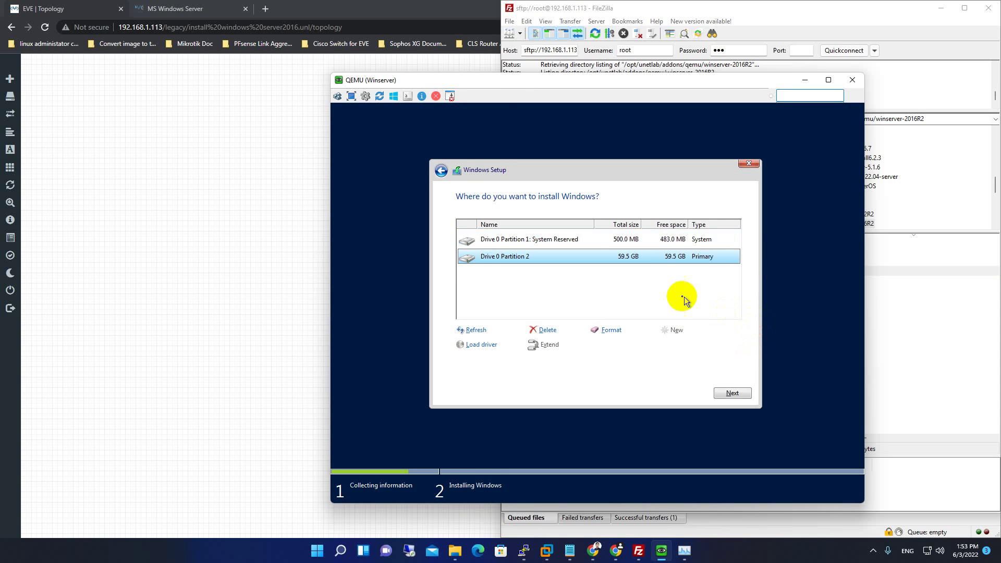
{"action": "left_click", "coordinate": [743, 397]}
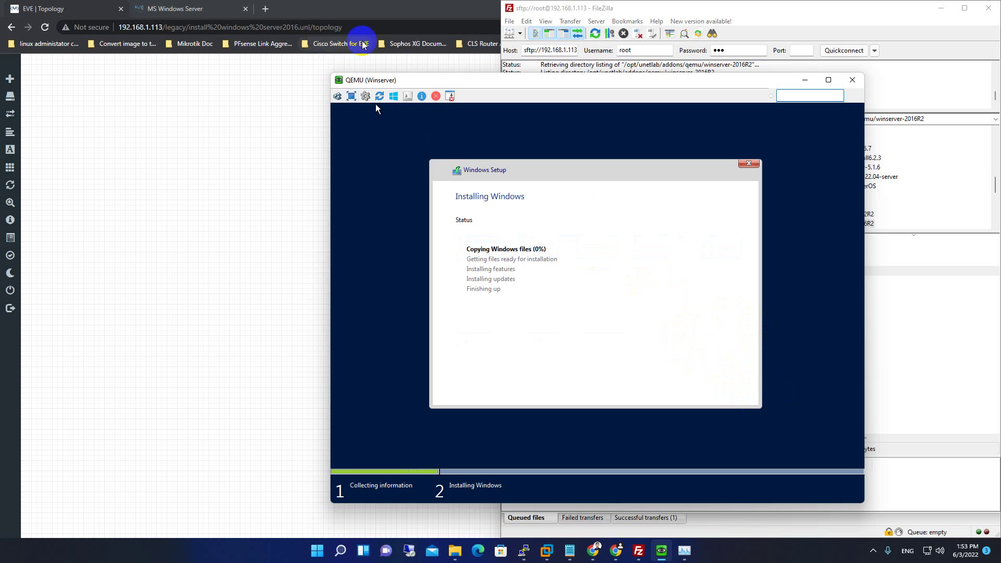
Minimize FileZilla and reposition the QEMU console to follow the Installing Windows progress.
{"action": "left_click_drag", "start_coordinate": [425, 82], "coordinate": [218, 42]}
{"action": "left_click", "coordinate": [941, 8]}
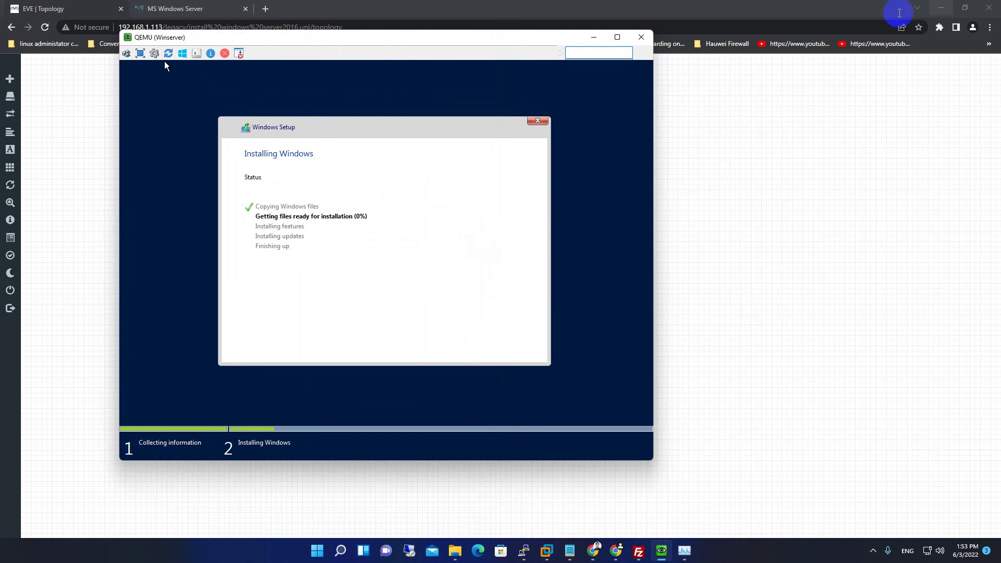
{"action": "left_click_drag", "start_coordinate": [359, 38], "coordinate": [569, 71]}
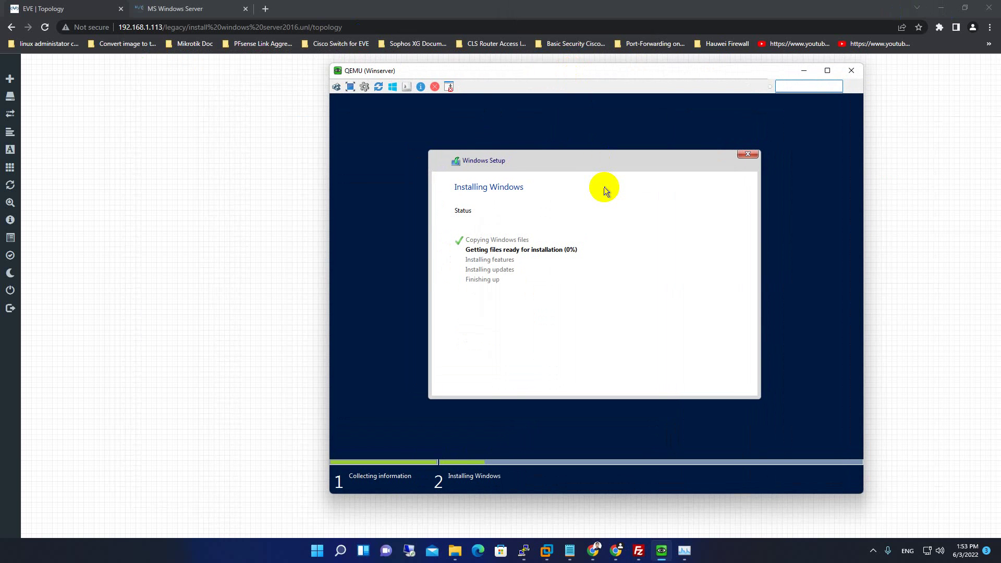
{"action": "mouse_move", "coordinate": [430, 75]}
{"action": "left_mouse_down"}
{"action": "mouse_move", "coordinate": [491, 95]}
{"action": "mouse_move", "coordinate": [416, 69]}
{"action": "mouse_move", "coordinate": [442, 82]}
{"action": "left_mouse_up"}
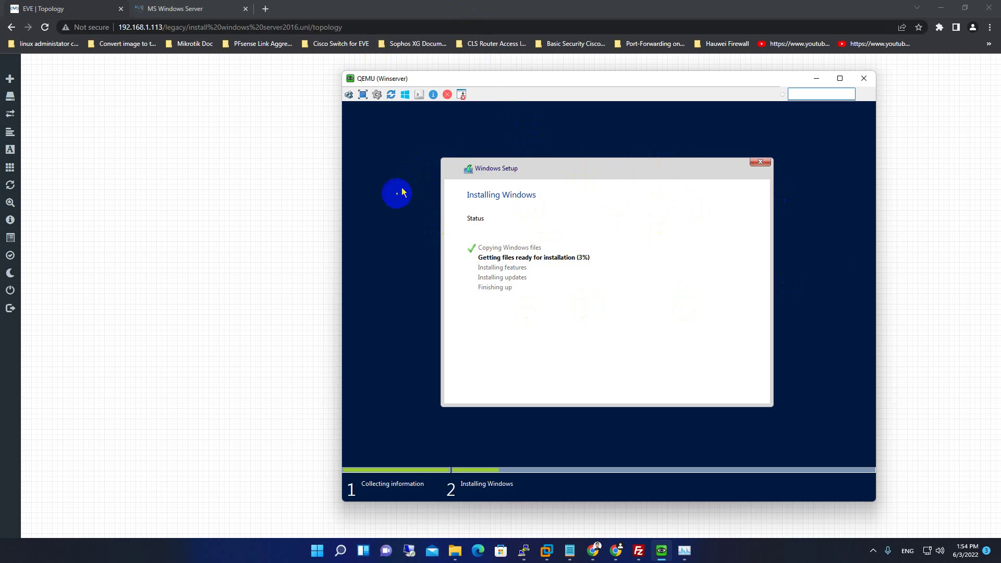
{"action": "left_click", "coordinate": [472, 369]}
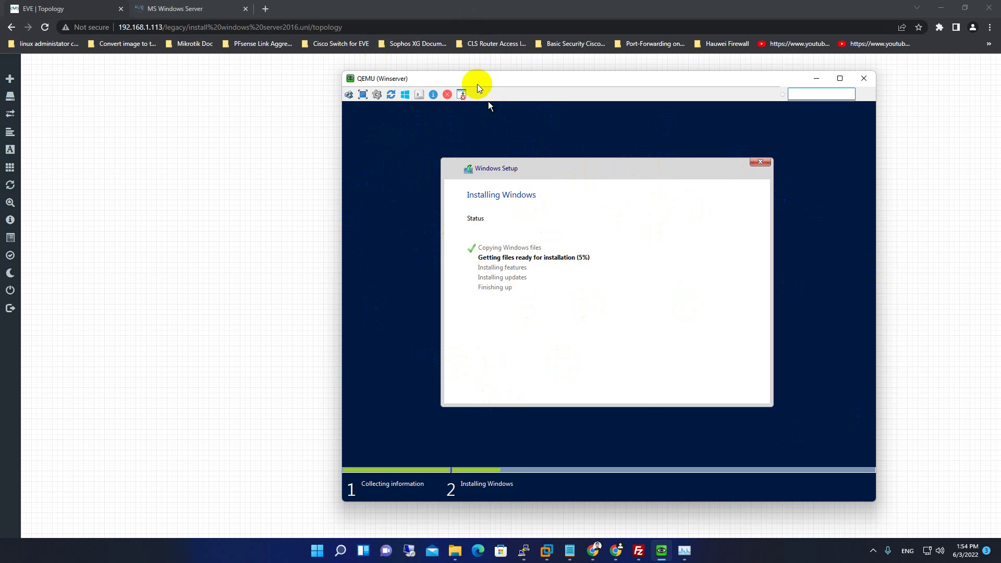
{"action": "left_click_drag", "start_coordinate": [478, 87], "coordinate": [409, 89]}
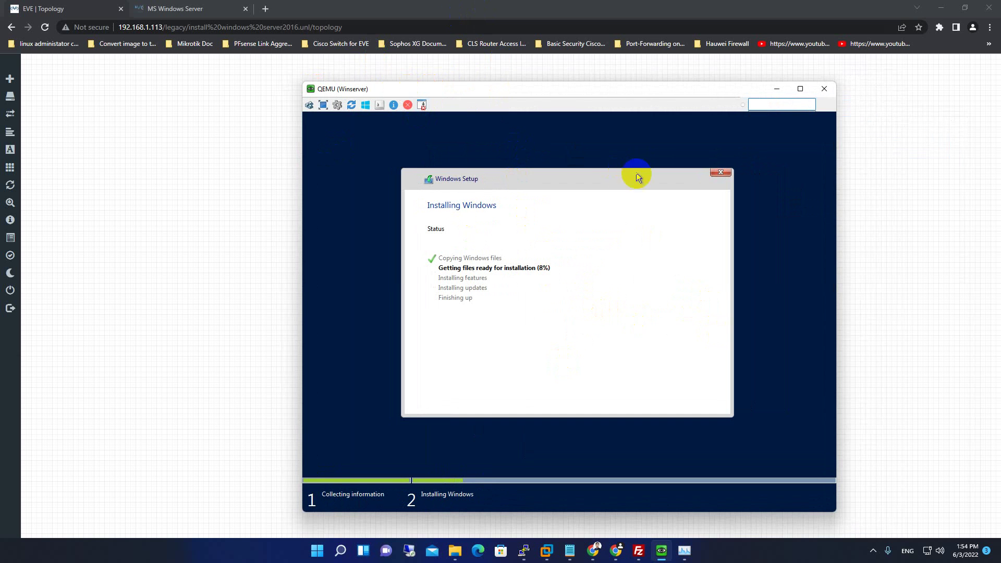
{"action": "left_click", "coordinate": [630, 189]}
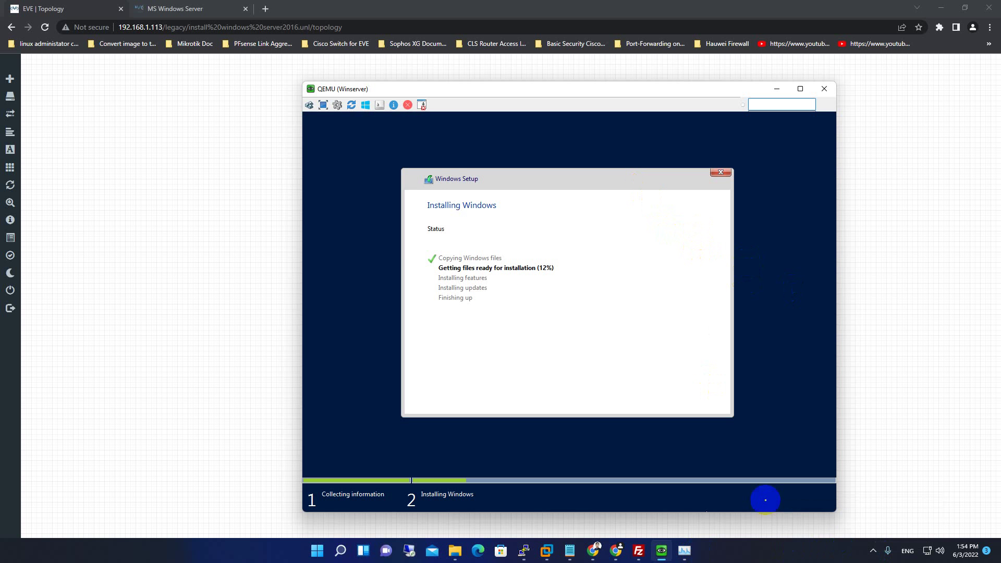
Review the MS Windows Server guide, scrolling through steps 1–16 and the sparsify and qemu-img commit section.
{"action": "left_click", "coordinate": [208, 6]}
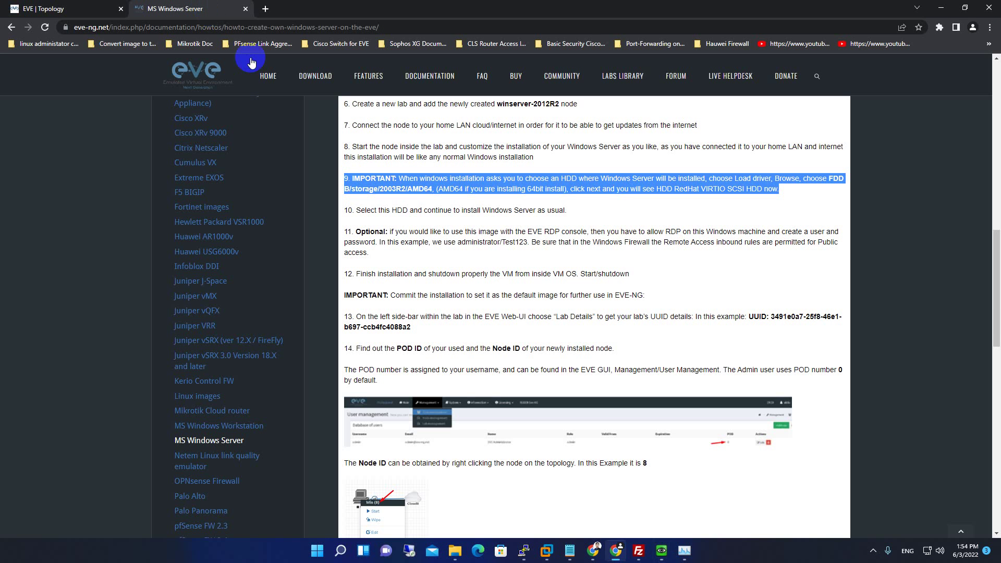
{"action": "left_click", "coordinate": [425, 209]}
{"action": "scroll", "coordinate": [426, 205], "scroll_direction": "up", "scroll_amount": 6}
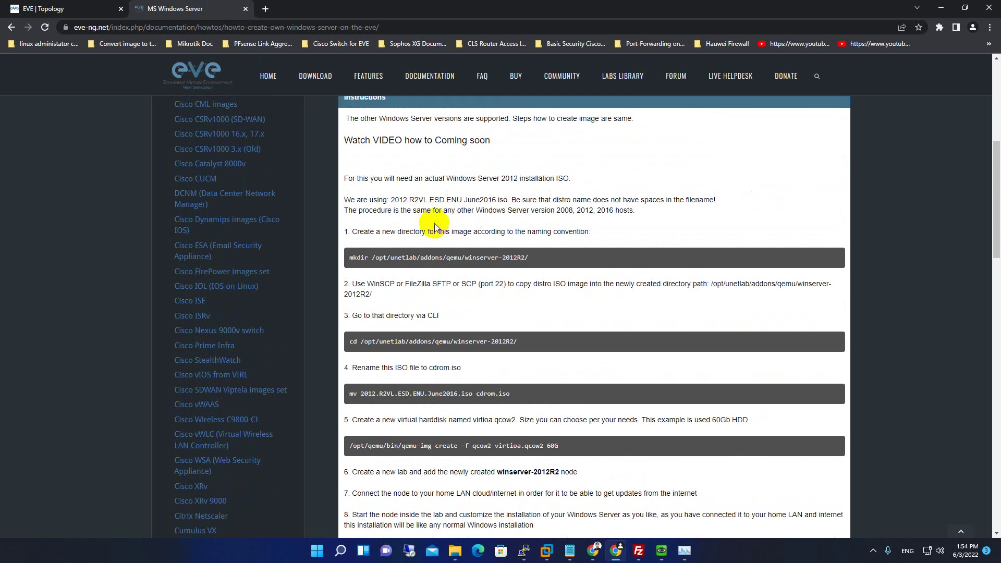
{"action": "scroll", "coordinate": [427, 206], "scroll_direction": "up", "scroll_amount": 6}
{"action": "scroll", "coordinate": [450, 248], "scroll_direction": "down", "scroll_amount": 6}
{"action": "scroll", "coordinate": [450, 248], "scroll_direction": "down", "scroll_amount": 15}
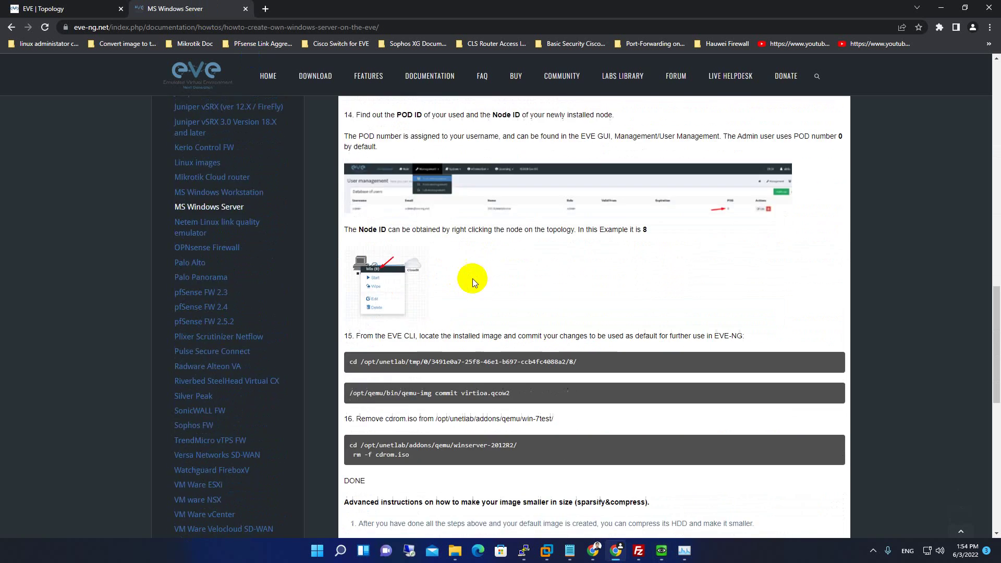
{"action": "scroll", "coordinate": [473, 281], "scroll_direction": "up", "scroll_amount": 8}
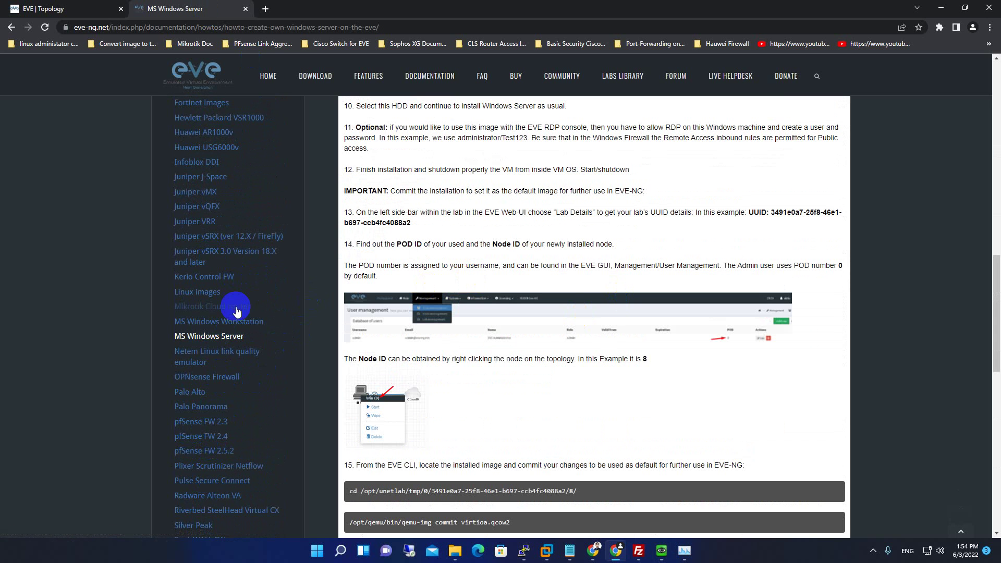
{"action": "scroll", "coordinate": [394, 358], "scroll_direction": "down", "scroll_amount": 5}
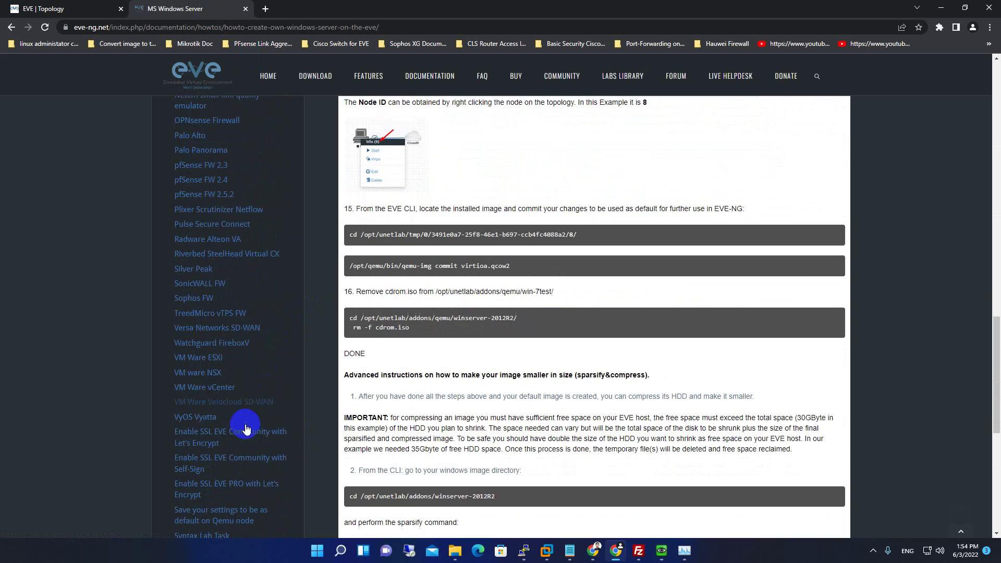
{"action": "scroll", "coordinate": [277, 369], "scroll_direction": "down", "scroll_amount": 2}
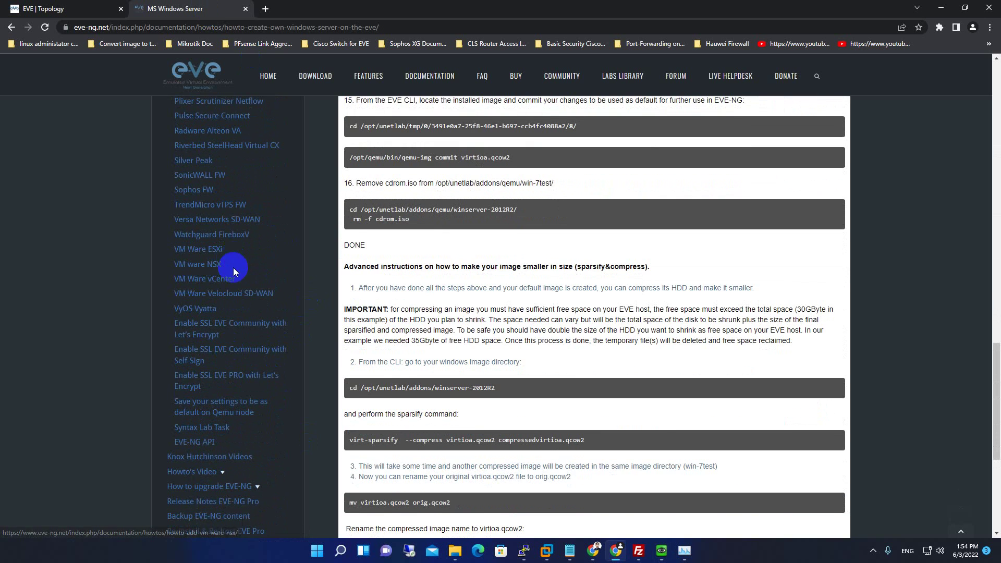
{"action": "scroll", "coordinate": [237, 349], "scroll_direction": "down", "scroll_amount": 3}
{"action": "scroll", "coordinate": [249, 366], "scroll_direction": "up", "scroll_amount": 5}
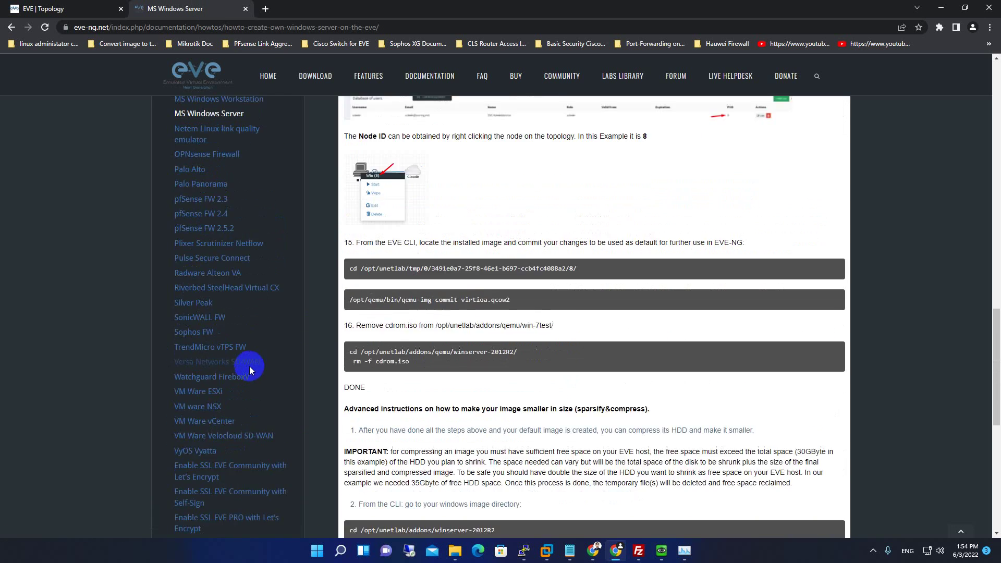
{"action": "scroll", "coordinate": [250, 366], "scroll_direction": "up", "scroll_amount": 7}
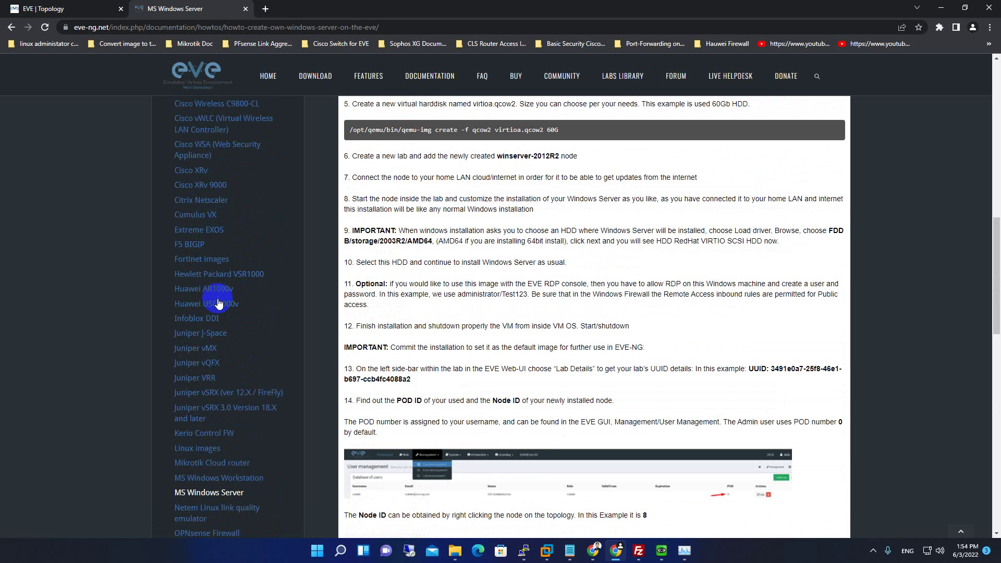
{"action": "scroll", "coordinate": [211, 313], "scroll_direction": "down", "scroll_amount": 6}
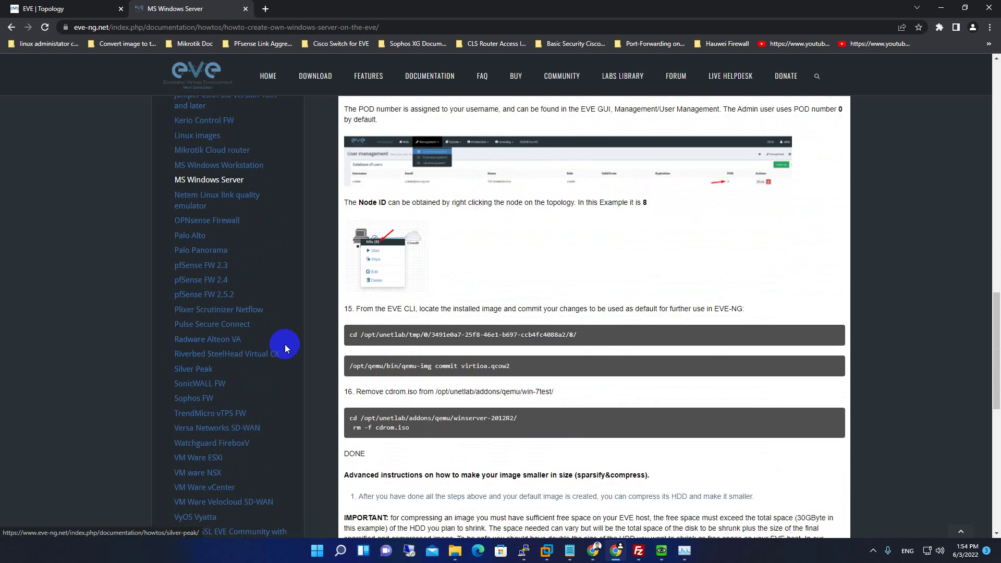
{"action": "scroll", "coordinate": [286, 342], "scroll_direction": "up", "scroll_amount": 4}
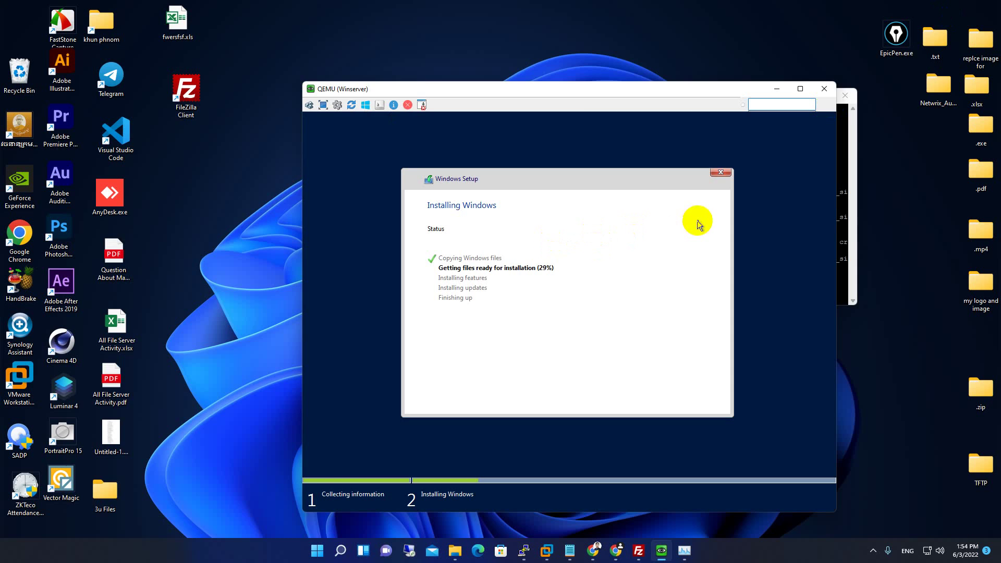
Keep the QEMU console in view, shifting it aside, while Windows Setup finishes and restarts.
{"action": "left_click_drag", "start_coordinate": [703, 87], "coordinate": [716, 13]}
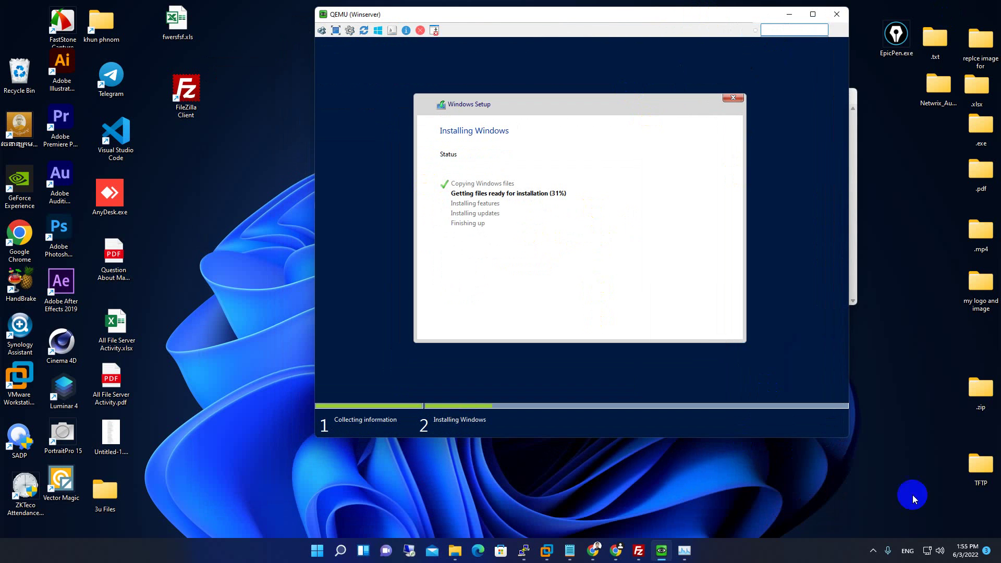
{"action": "left_click", "coordinate": [873, 550]}
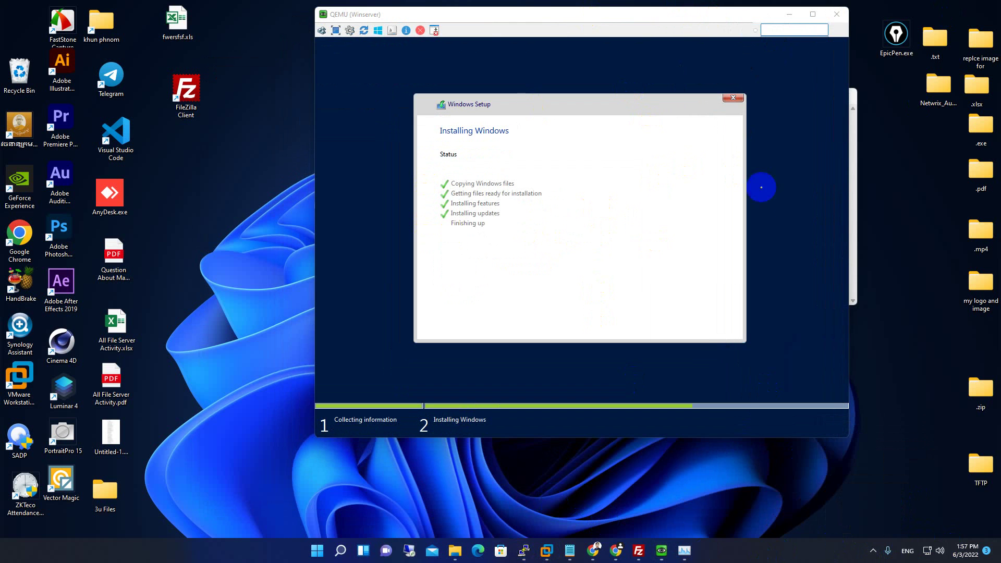
{"action": "left_click_drag", "start_coordinate": [501, 15], "coordinate": [379, 61]}
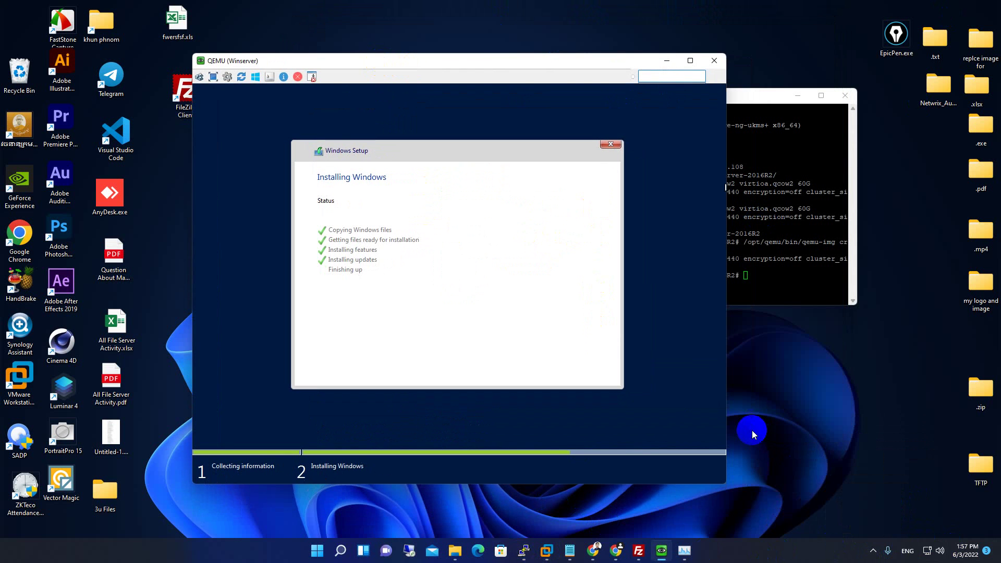
{"action": "left_click", "coordinate": [616, 550]}
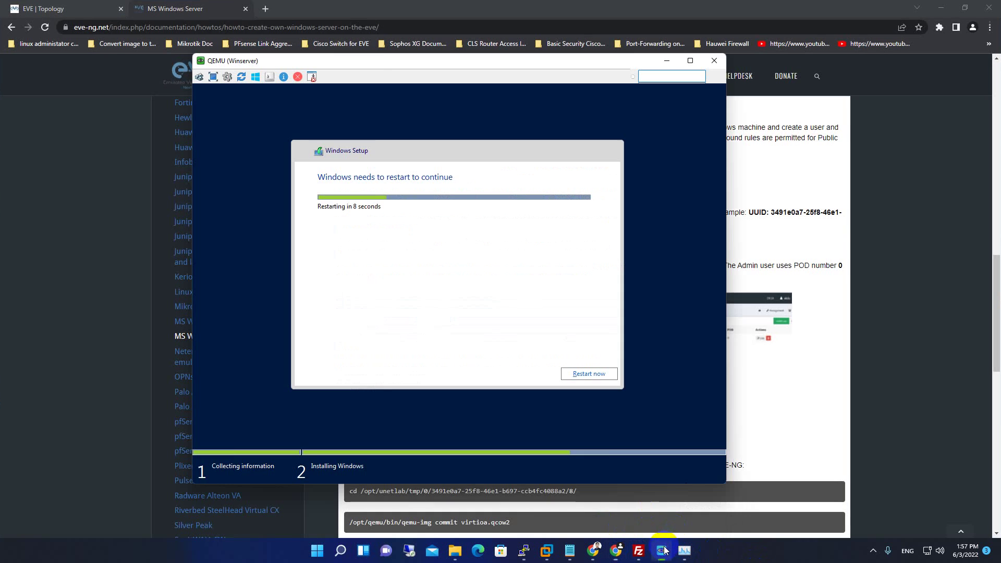
{"action": "left_click", "coordinate": [663, 551]}
{"action": "left_click_drag", "start_coordinate": [367, 61], "coordinate": [502, 57]}
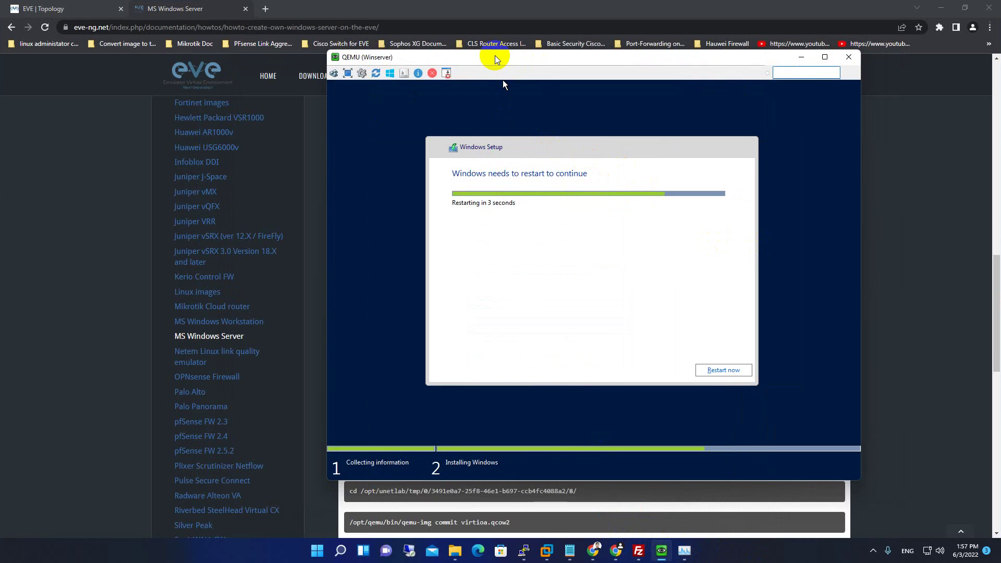
{"action": "left_click_drag", "start_coordinate": [495, 55], "coordinate": [478, 106]}
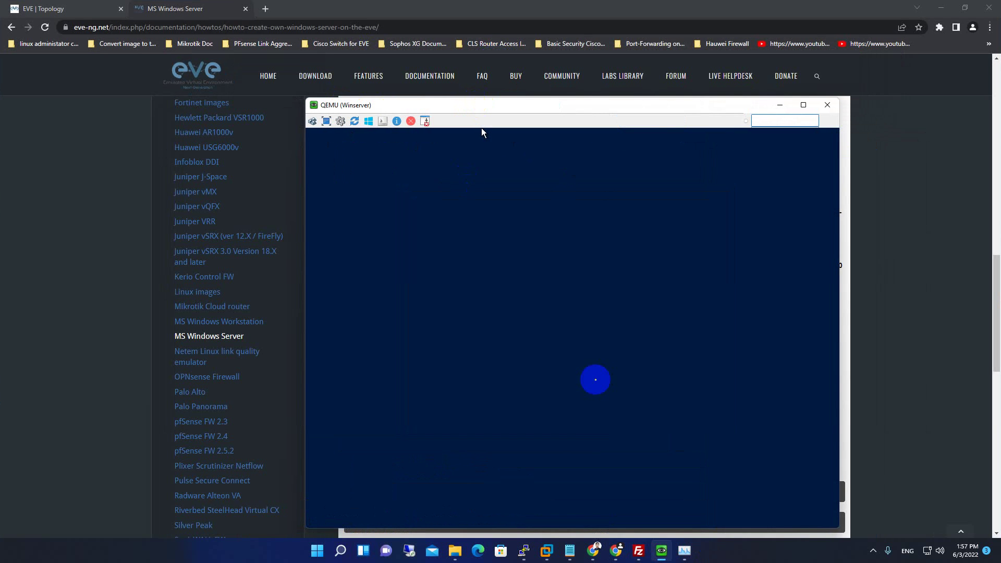
Focus the Winserver console and skip the CD/DVD boot prompt with Enter.
{"action": "left_click", "coordinate": [544, 550]}
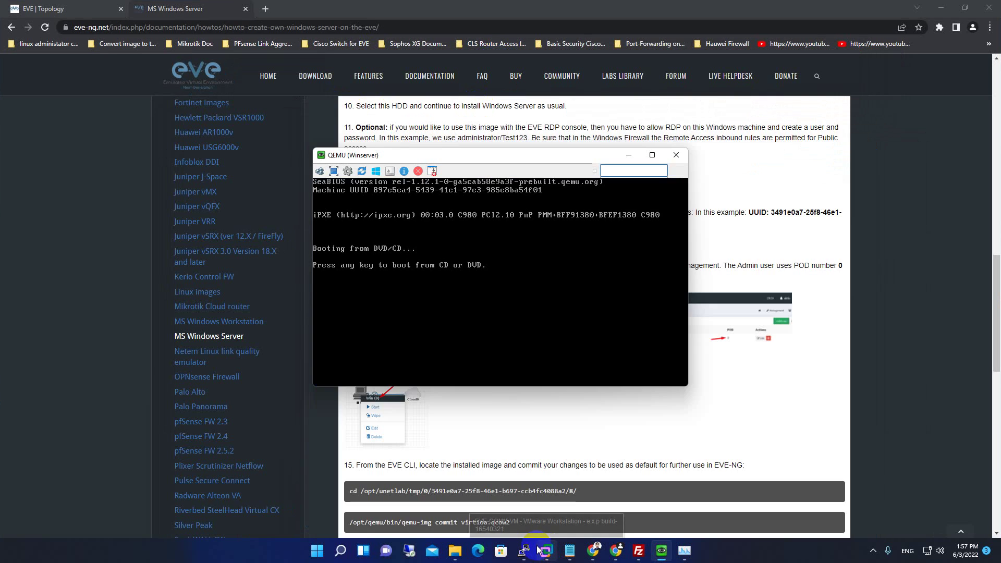
{"action": "left_click", "coordinate": [412, 293]}
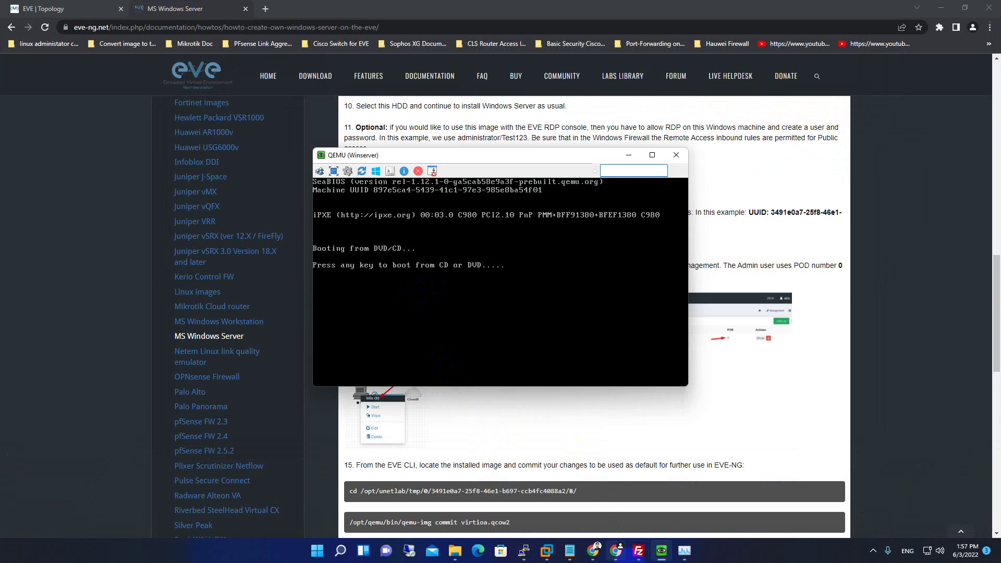
{"action": "key", "text": "Return"}
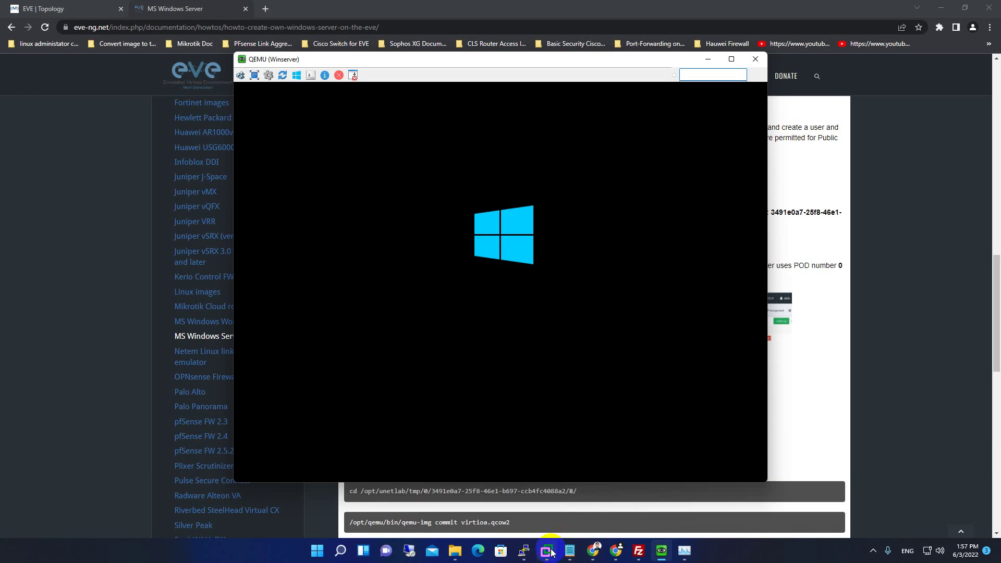
Minimize the EVE-COMM-VM, browser and terminal windows and refresh the desktop.
{"action": "mouse_move", "coordinate": [547, 550]}
{"action": "left_click", "coordinate": [426, 487]}
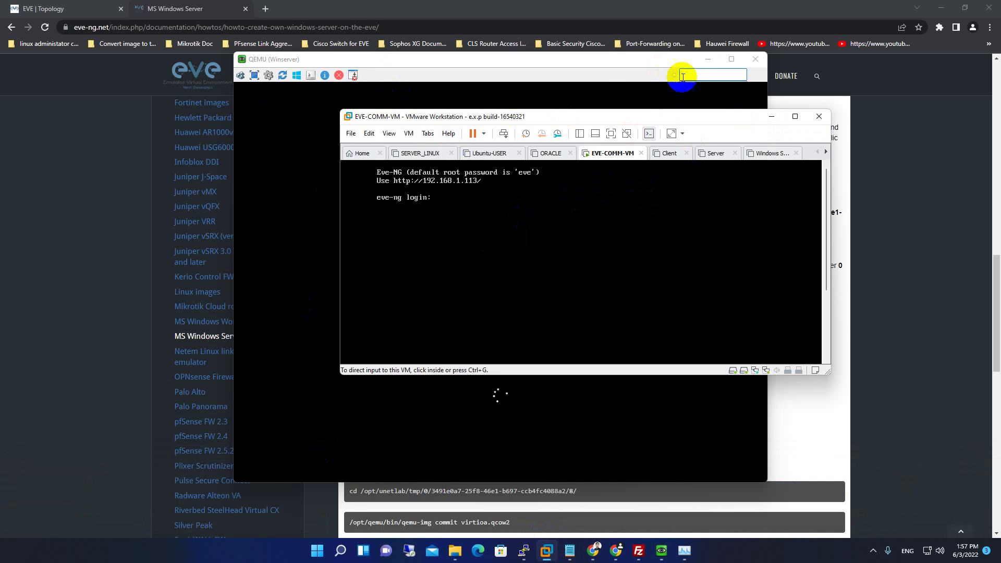
{"action": "left_click", "coordinate": [771, 116]}
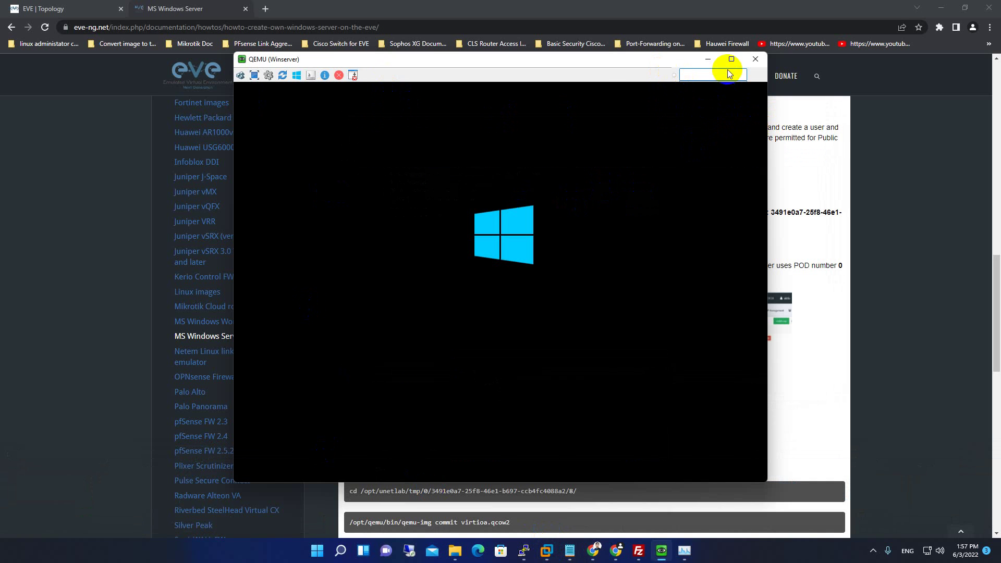
{"action": "left_click", "coordinate": [942, 6]}
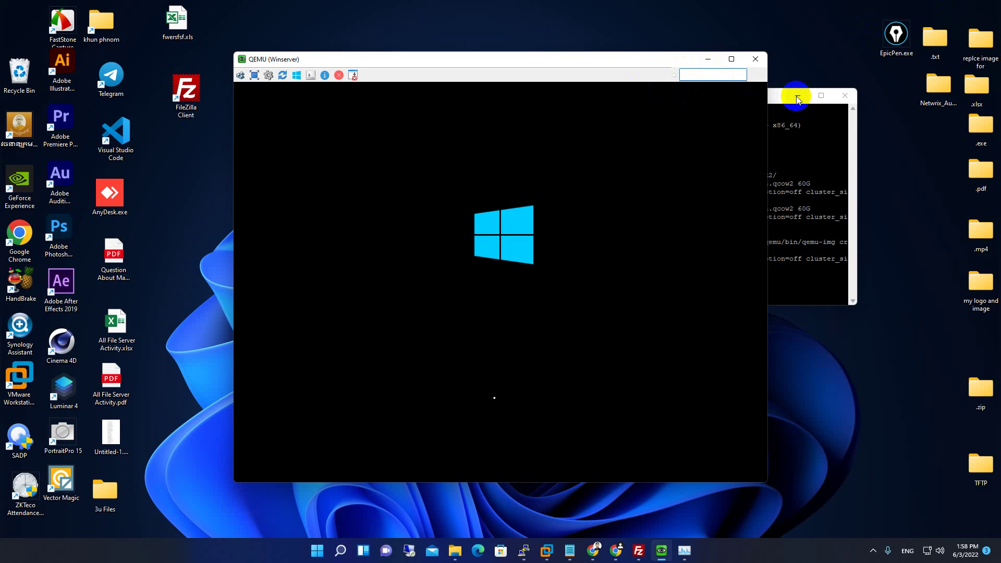
{"action": "left_click", "coordinate": [800, 95]}
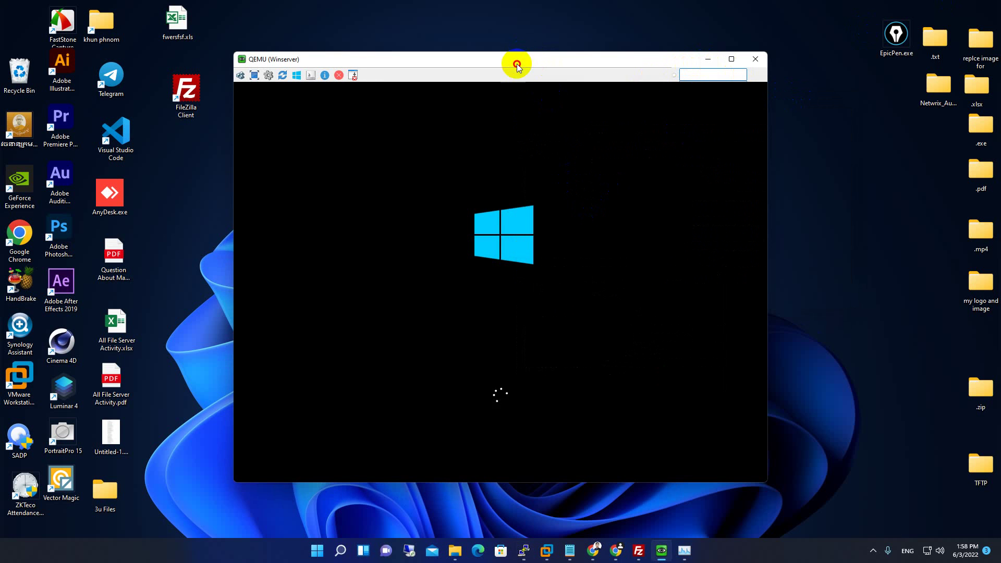
{"action": "left_click_drag", "start_coordinate": [517, 64], "coordinate": [547, 42]}
{"action": "right_click", "coordinate": [204, 192]}
{"action": "left_click", "coordinate": [219, 231]}
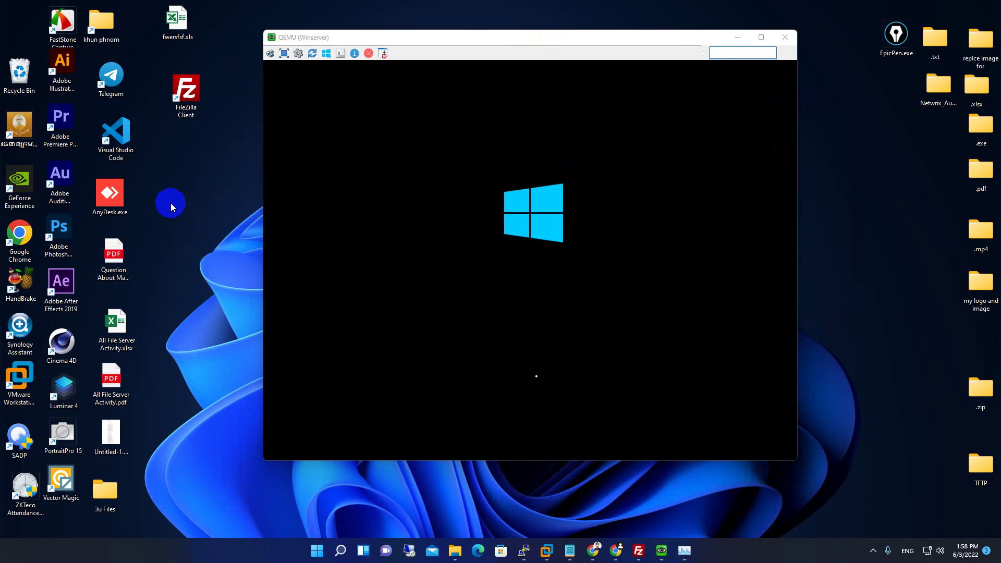
{"action": "right_click", "coordinate": [171, 203]}
{"action": "left_click", "coordinate": [218, 246]}
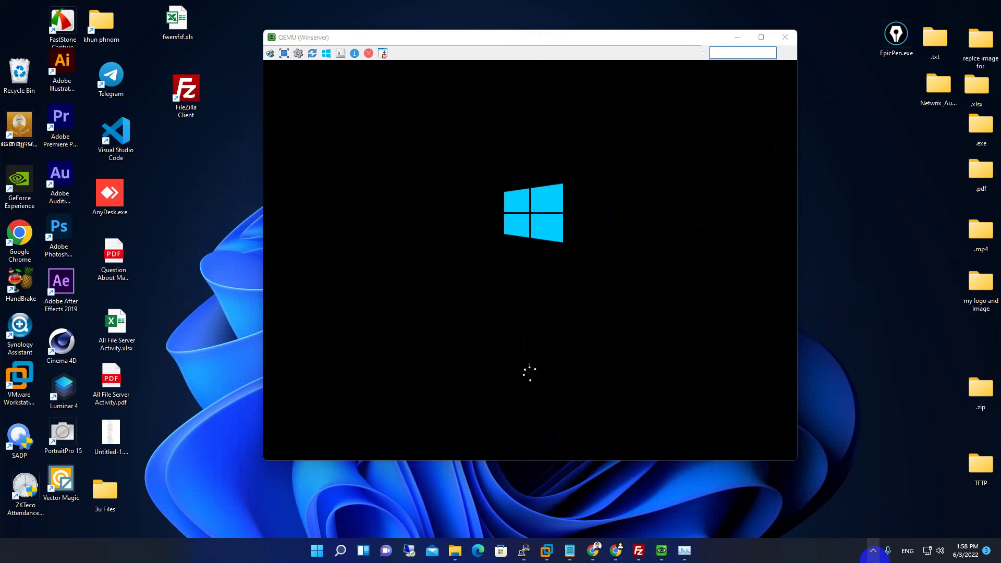
Reposition the QEMU console while the guest boots, then bring the browser forward.
{"action": "left_click", "coordinate": [873, 551]}
{"action": "left_click", "coordinate": [889, 498]}
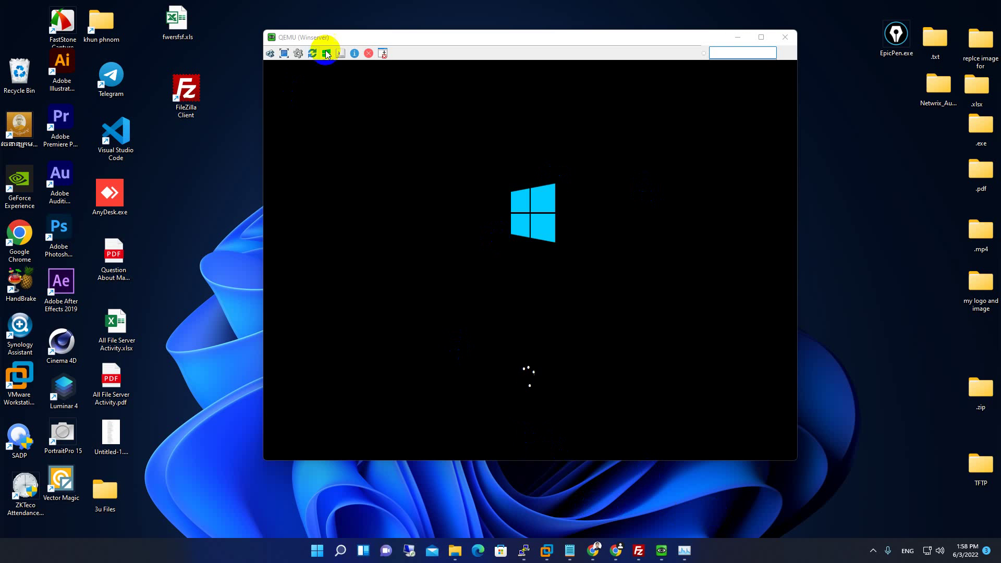
{"action": "mouse_move", "coordinate": [379, 42]}
{"action": "left_mouse_down"}
{"action": "mouse_move", "coordinate": [339, 49]}
{"action": "mouse_move", "coordinate": [393, 36]}
{"action": "left_mouse_up"}
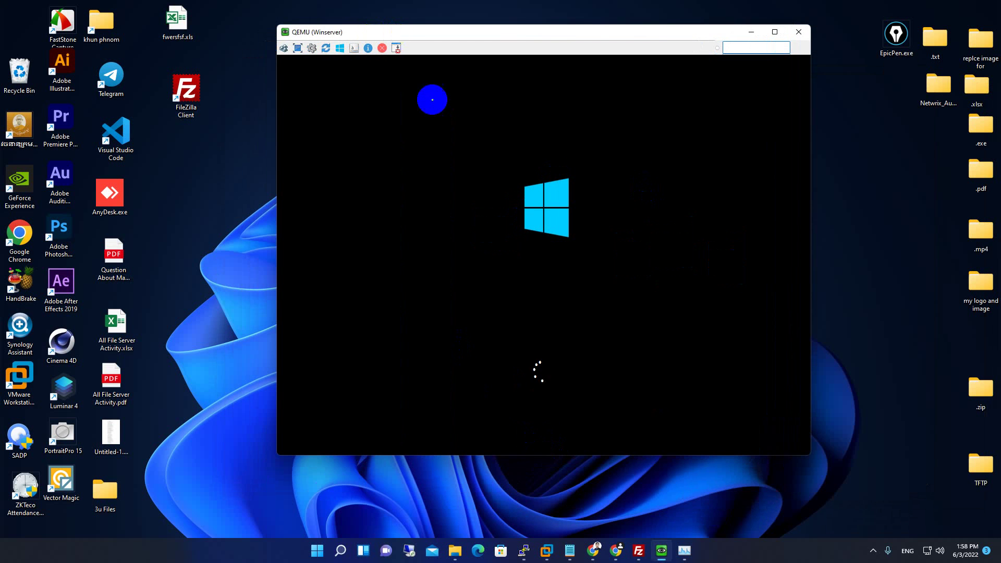
{"action": "left_click", "coordinate": [874, 552]}
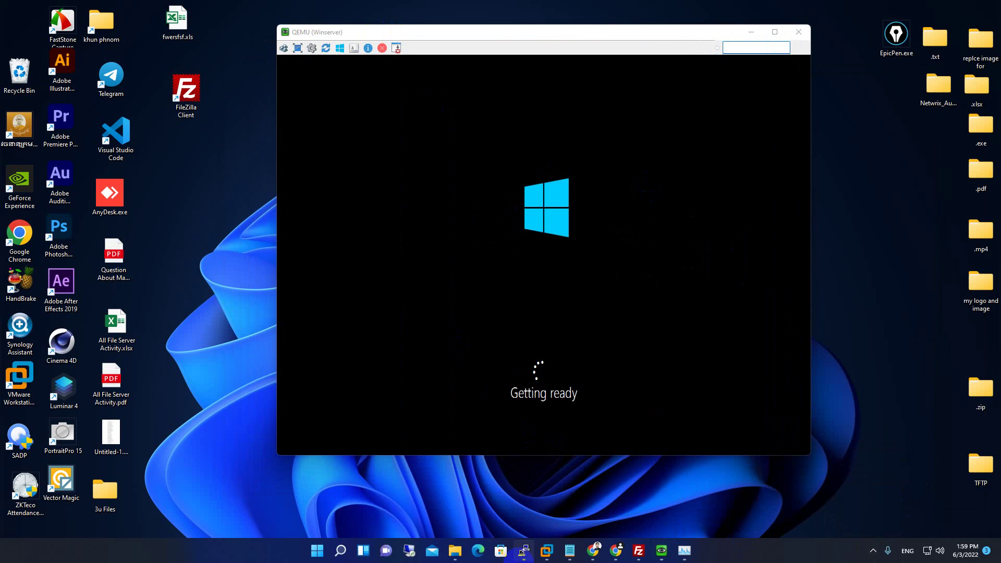
{"action": "mouse_move", "coordinate": [524, 537]}
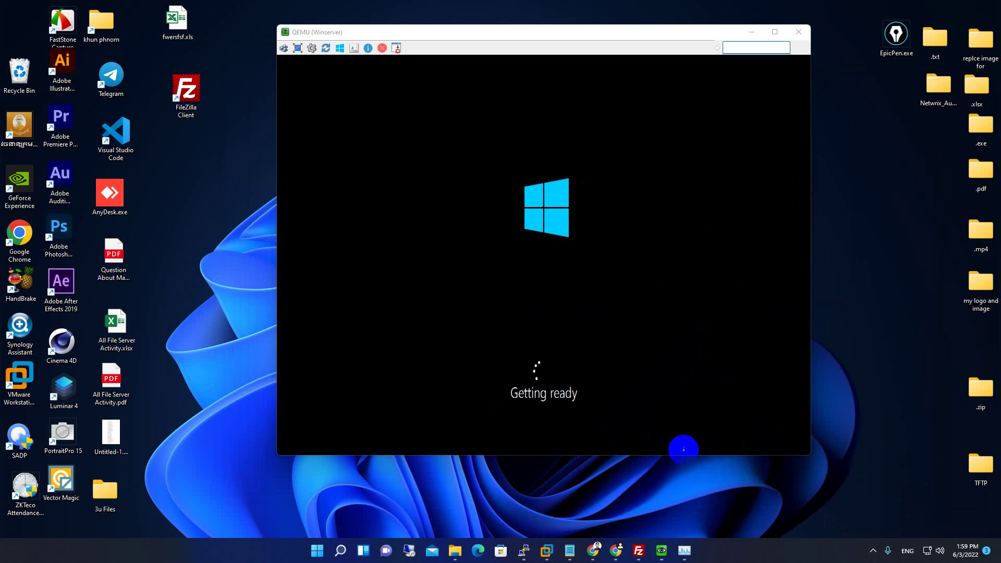
{"action": "mouse_move", "coordinate": [512, 27]}
{"action": "left_mouse_down"}
{"action": "mouse_move", "coordinate": [528, 40]}
{"action": "mouse_move", "coordinate": [494, 24]}
{"action": "left_mouse_up"}
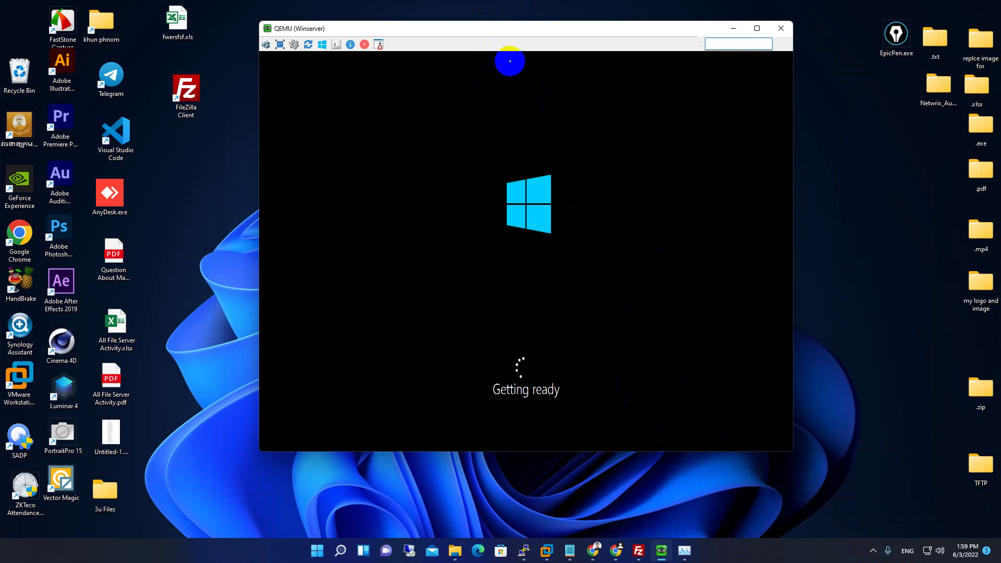
{"action": "left_click_drag", "start_coordinate": [423, 24], "coordinate": [447, 46]}
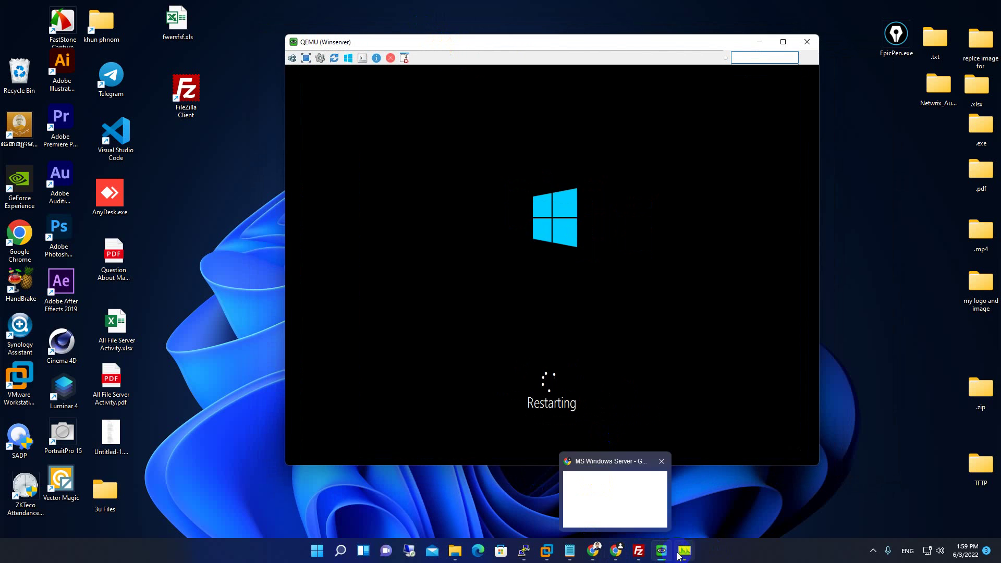
{"action": "left_click", "coordinate": [617, 552]}
Drag the Winserver node lower on the EVE | Topology page, then minimize Chrome.
{"action": "left_click", "coordinate": [65, 9]}
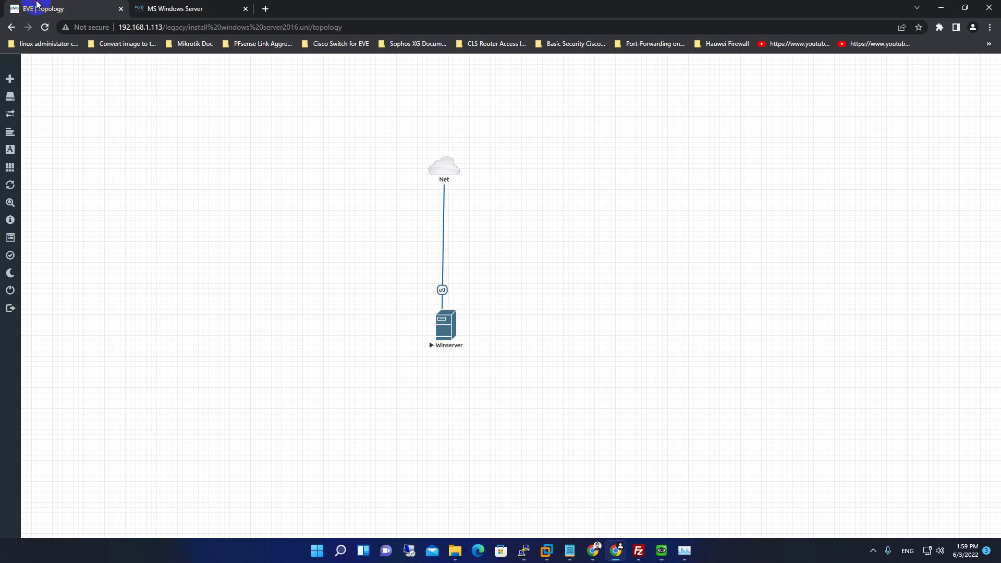
{"action": "left_click_drag", "start_coordinate": [439, 336], "coordinate": [437, 392]}
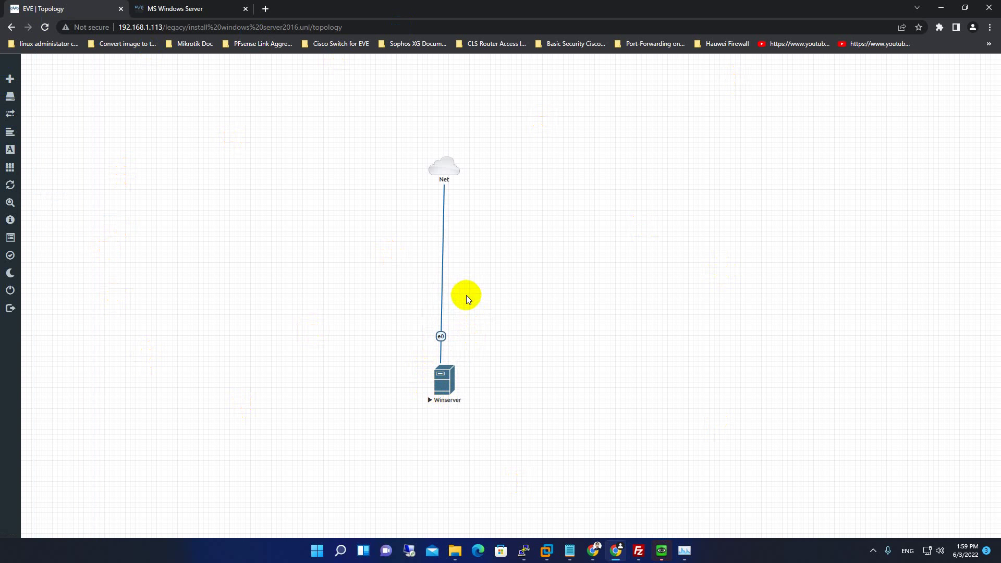
{"action": "left_click", "coordinate": [941, 8]}
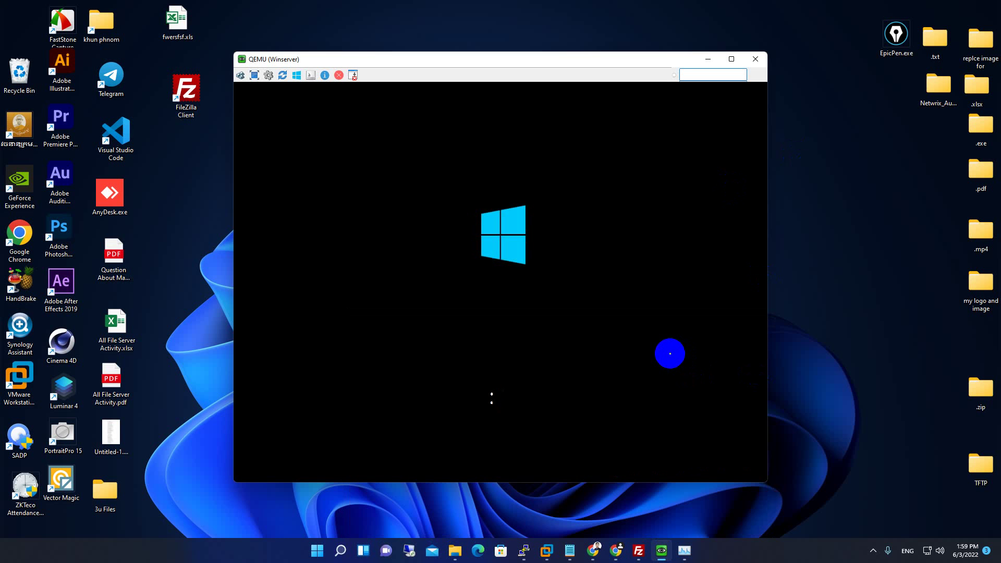
Enter and confirm the Administrator password, retyping it after the mismatch warning, and click Finish.
{"action": "left_click", "coordinate": [873, 551]}
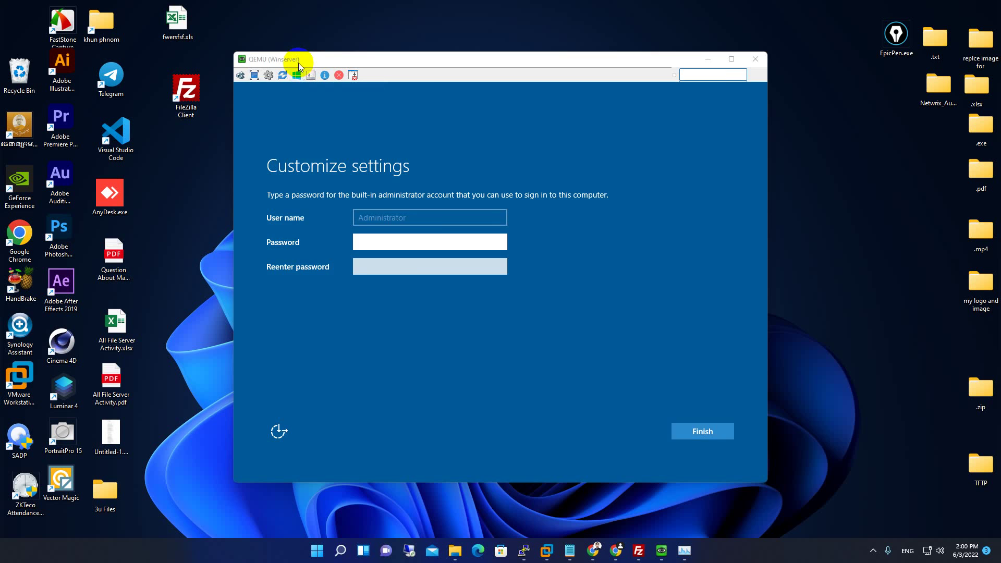
{"action": "left_click_drag", "start_coordinate": [298, 62], "coordinate": [361, 49]}
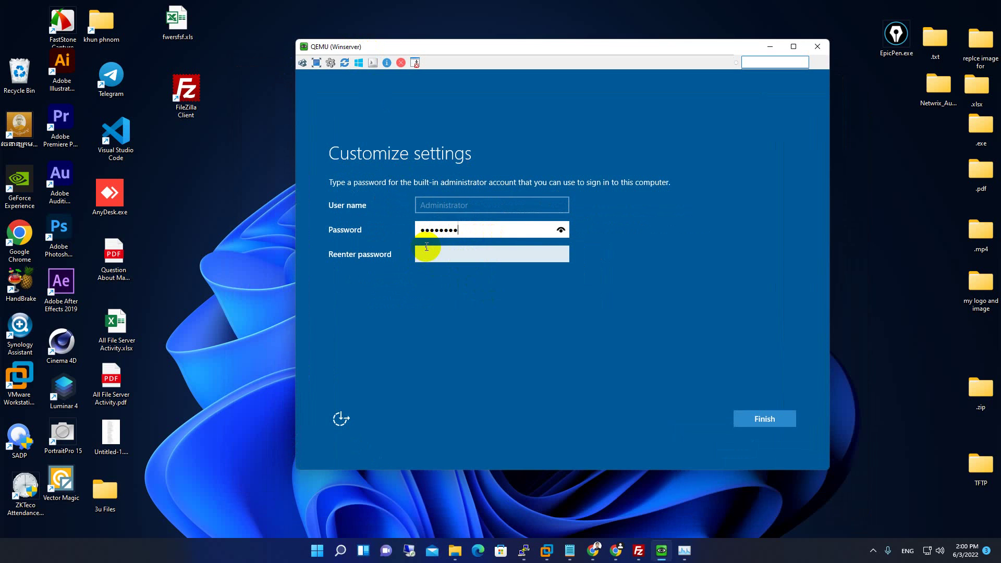
{"action": "type", "text": "1"}
{"action": "left_click", "coordinate": [458, 259]}
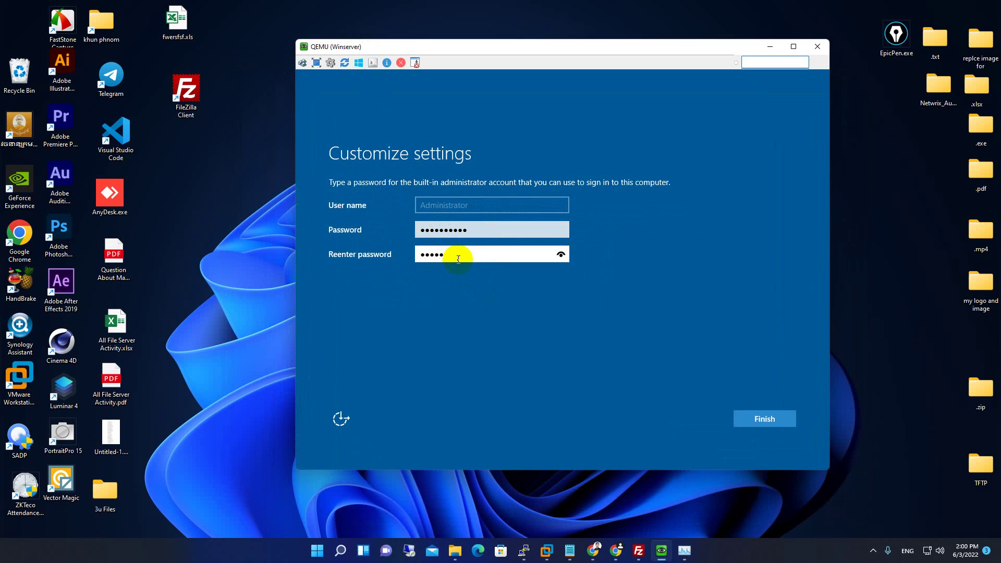
{"action": "left_click", "coordinate": [773, 425]}
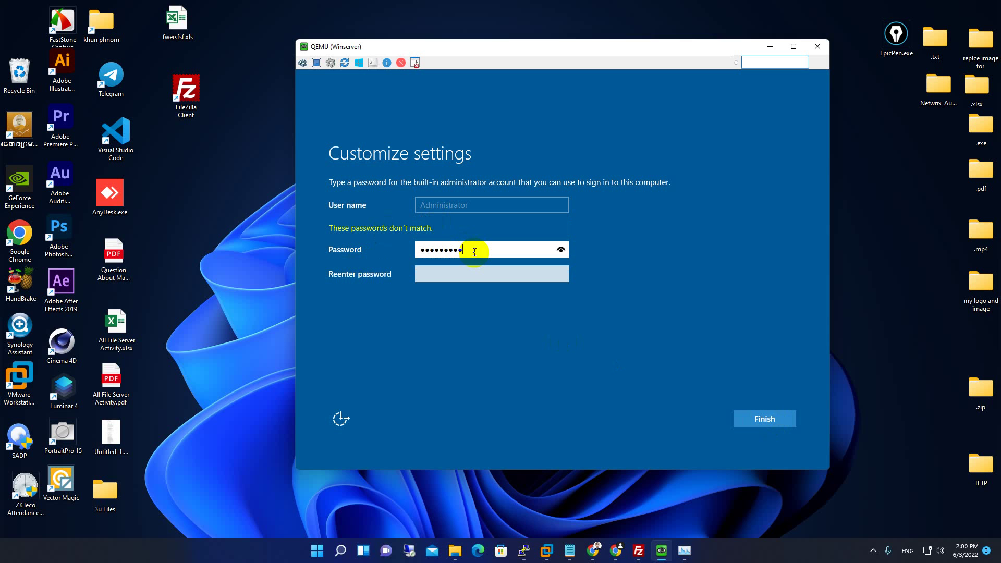
{"action": "type", "text": "*"}
{"action": "left_click", "coordinate": [465, 272]}
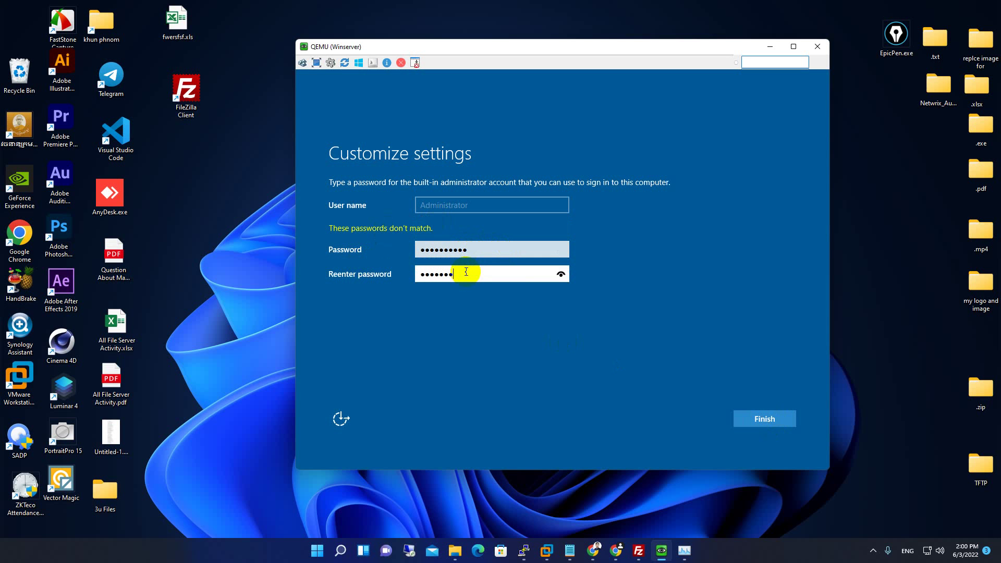
{"action": "type", "text": "**********"}
{"action": "left_click", "coordinate": [781, 415]}
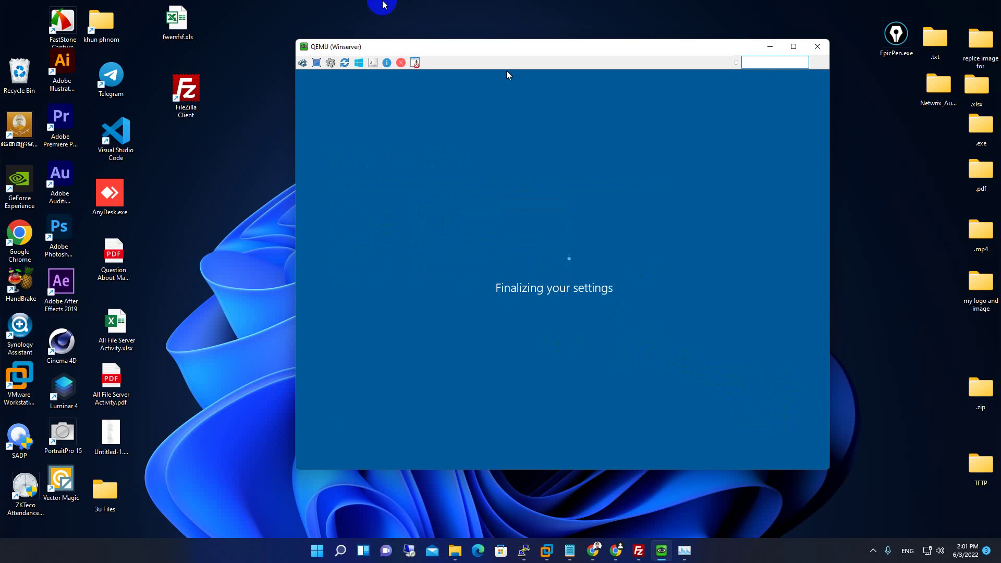
Nudge the console window and refresh the desktop while Windows finalizes, then return to the EVE topology.
{"action": "left_click_drag", "start_coordinate": [418, 45], "coordinate": [398, 42]}
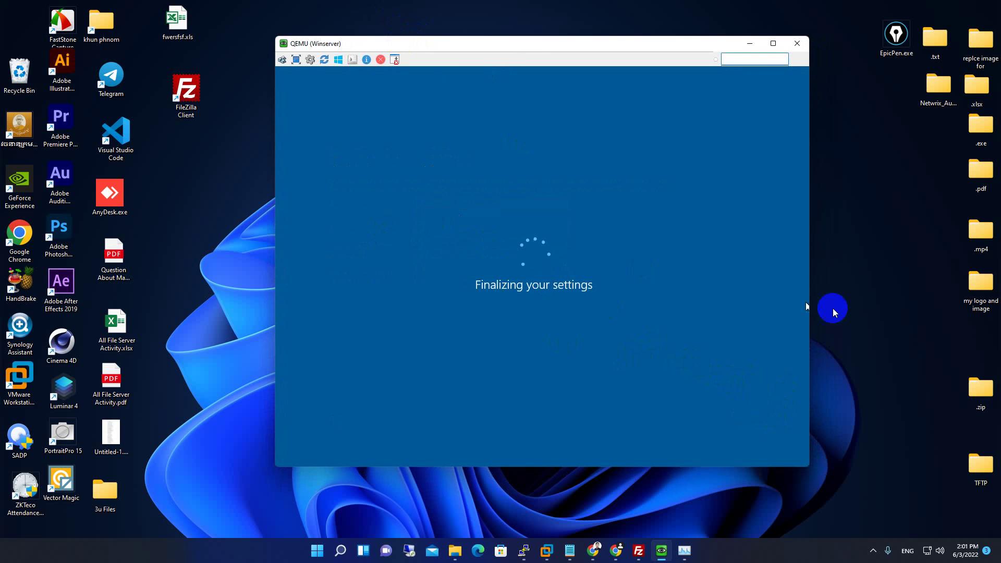
{"action": "right_click", "coordinate": [858, 215]}
{"action": "left_click", "coordinate": [889, 259]}
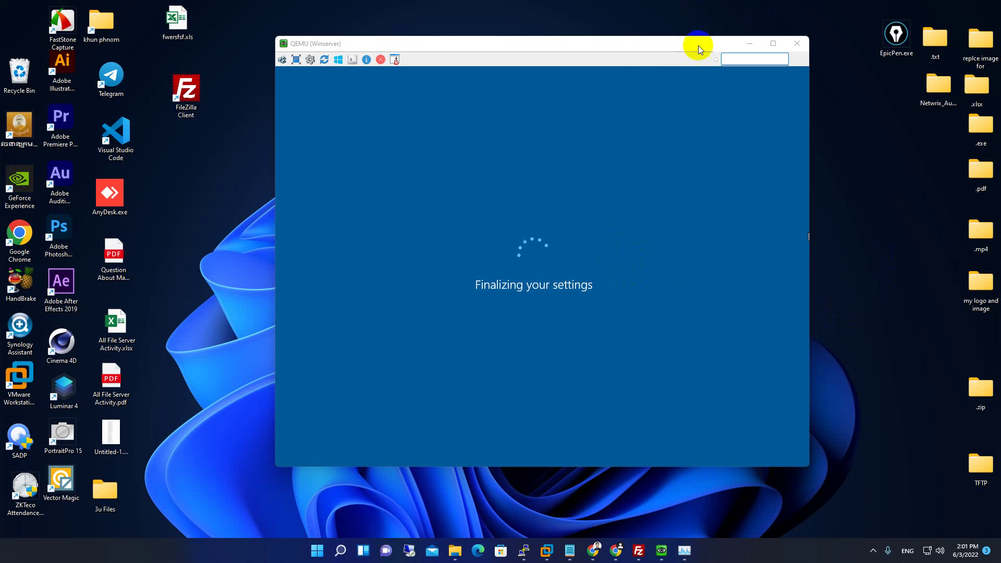
{"action": "left_click_drag", "start_coordinate": [640, 42], "coordinate": [628, 39]}
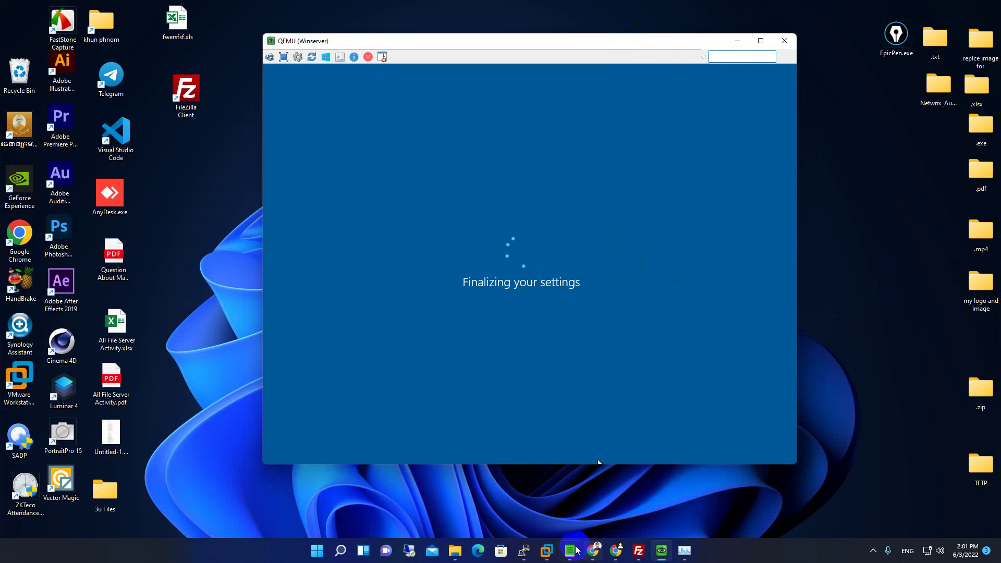
{"action": "left_click", "coordinate": [616, 550]}
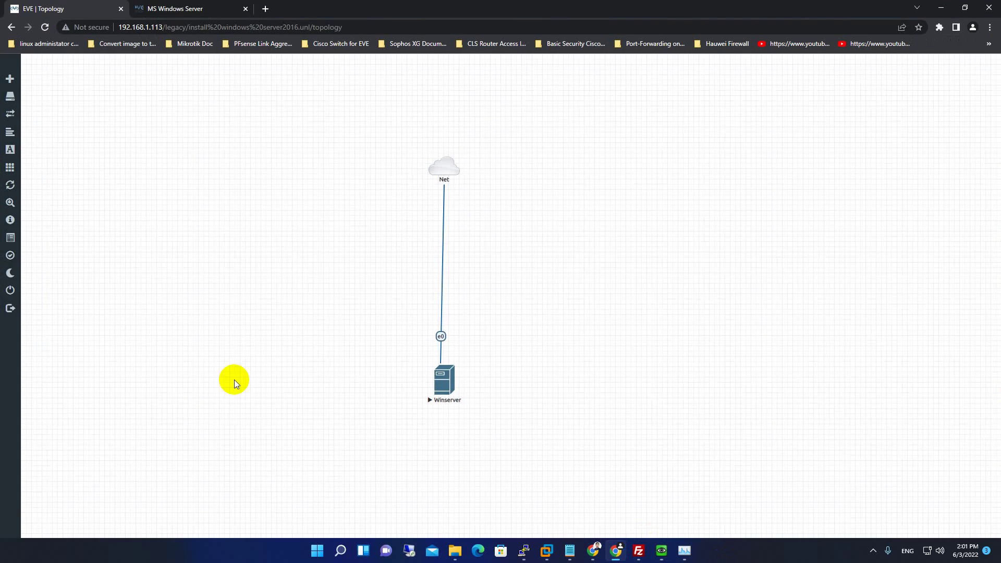
Browse the MS Windows Workstation guide, reopen the MS Windows Server guide, then bring the VM's lock screen forward.
{"action": "left_click", "coordinate": [168, 7]}
{"action": "left_click", "coordinate": [216, 337]}
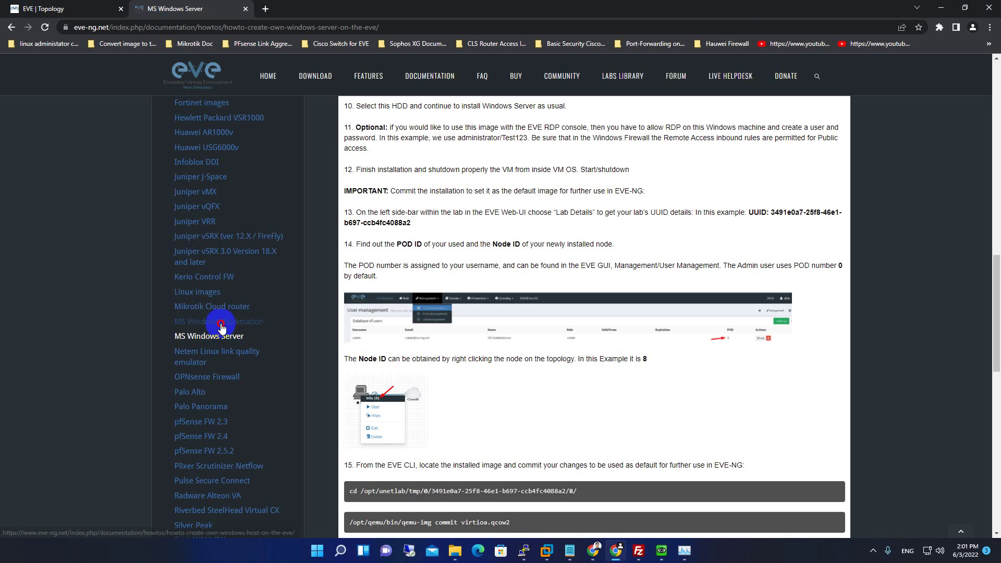
{"action": "left_click", "coordinate": [264, 313]}
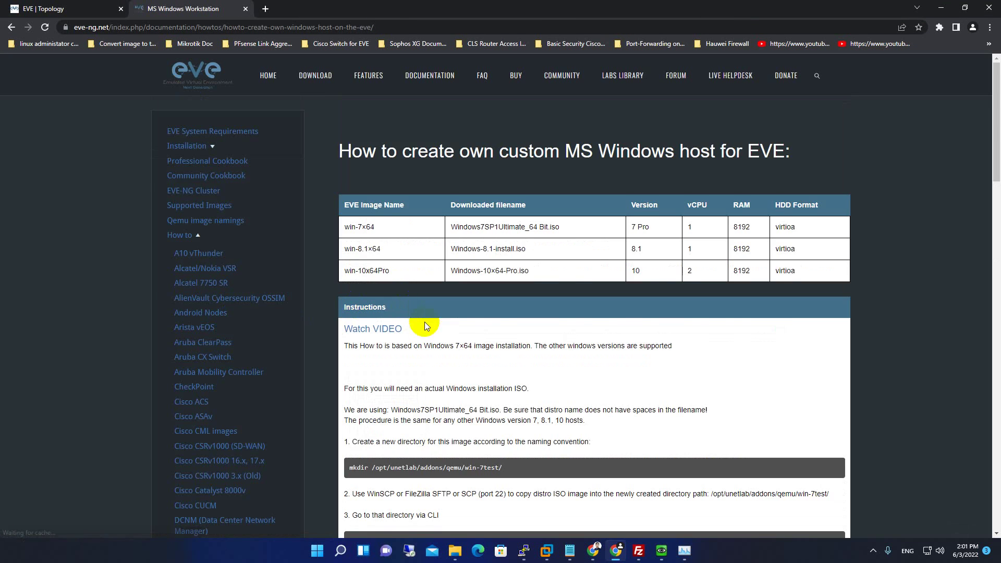
{"action": "scroll", "coordinate": [424, 327], "scroll_direction": "down", "scroll_amount": 10}
{"action": "scroll", "coordinate": [452, 355], "scroll_direction": "up", "scroll_amount": 5}
{"action": "scroll", "coordinate": [453, 356], "scroll_direction": "down", "scroll_amount": 15}
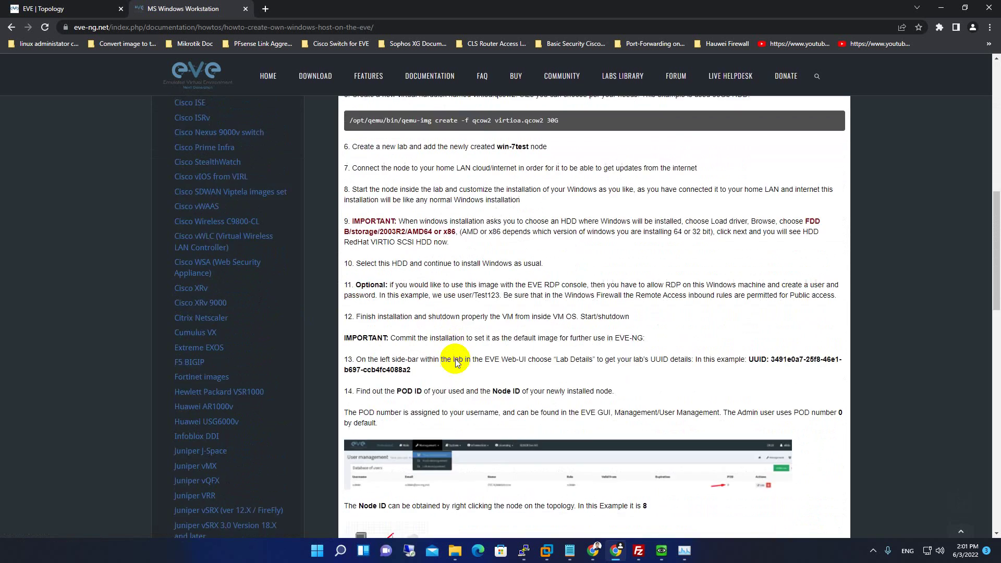
{"action": "scroll", "coordinate": [458, 365], "scroll_direction": "up", "scroll_amount": 7}
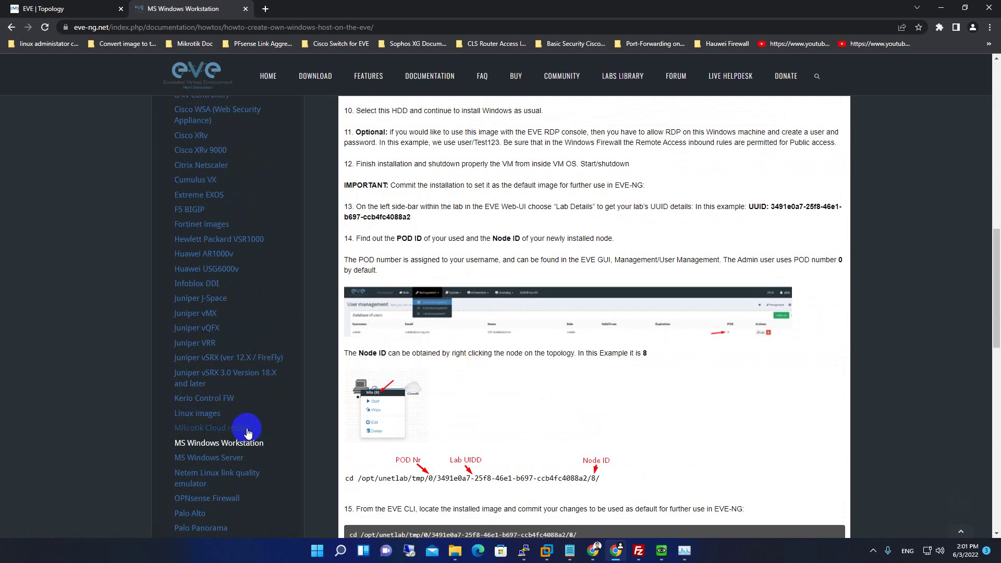
{"action": "left_click", "coordinate": [237, 459]}
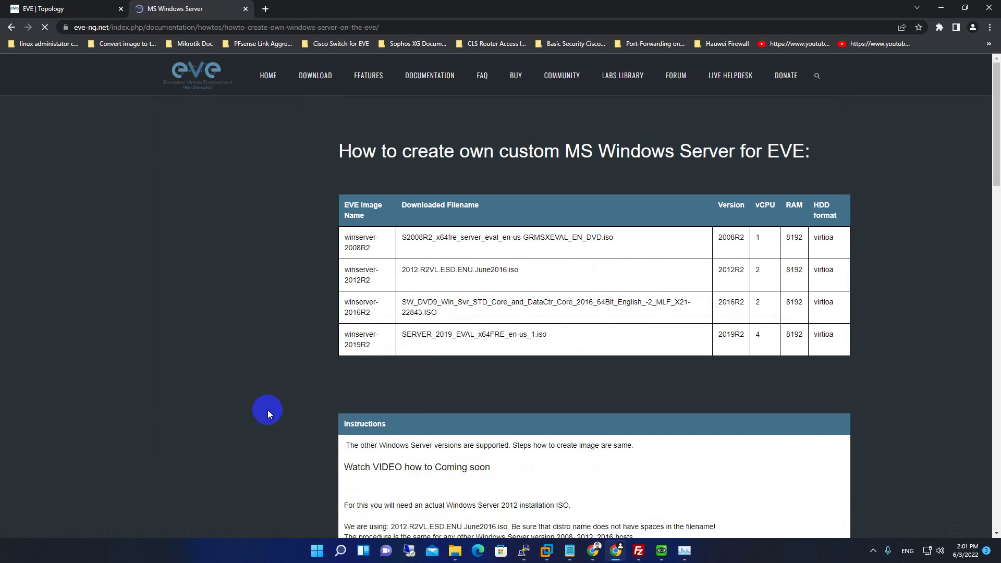
{"action": "left_click", "coordinate": [661, 550]}
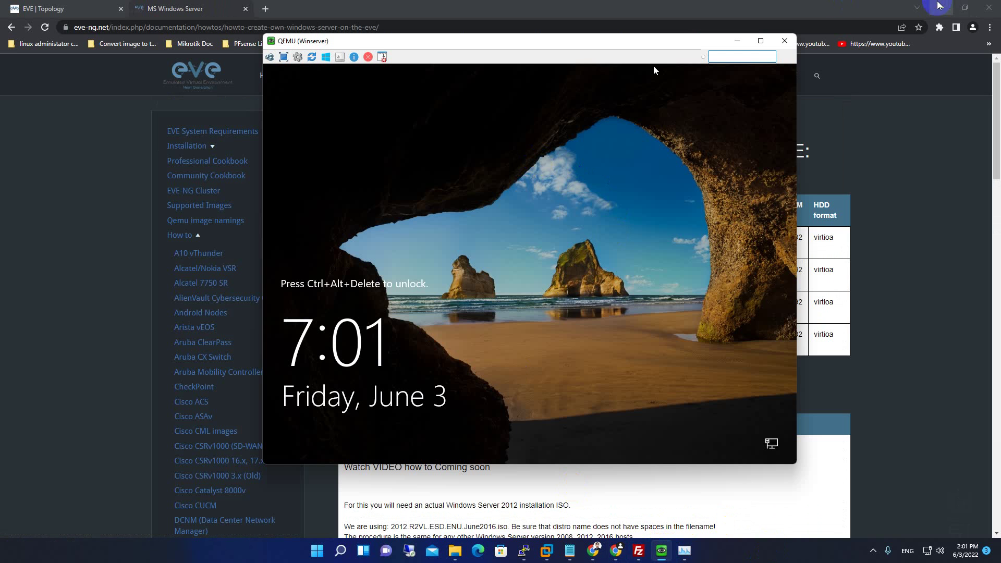
Send Ctrl+Alt+Del to the Windows Server VM and sign in with the Administrator password.
{"action": "left_click", "coordinate": [520, 48]}
{"action": "mouse_move", "coordinate": [520, 47]}
{"action": "left_mouse_down"}
{"action": "mouse_move", "coordinate": [621, 78]}
{"action": "mouse_move", "coordinate": [561, 69]}
{"action": "mouse_move", "coordinate": [527, 44]}
{"action": "mouse_move", "coordinate": [527, 54]}
{"action": "left_mouse_up"}
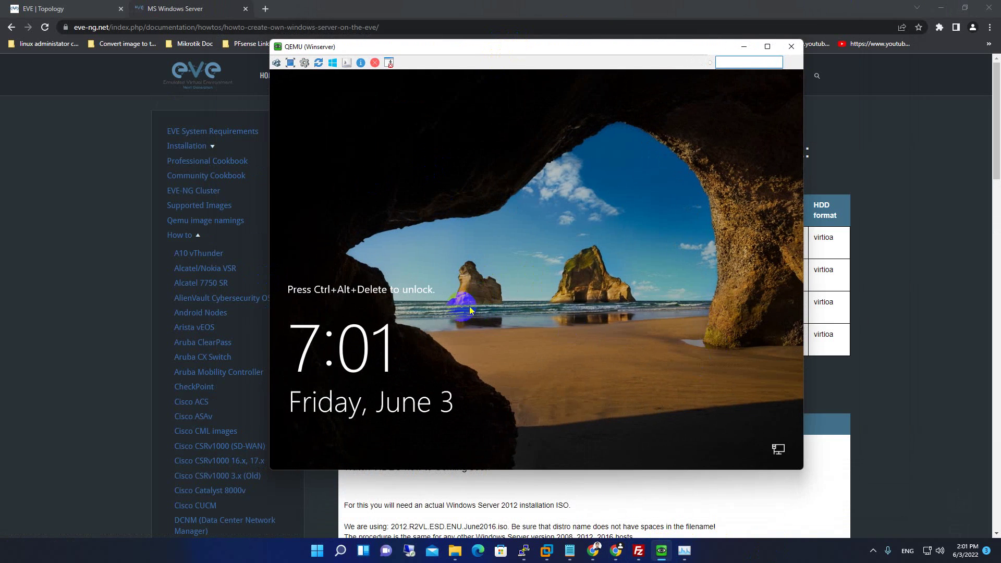
{"action": "left_click", "coordinate": [276, 65]}
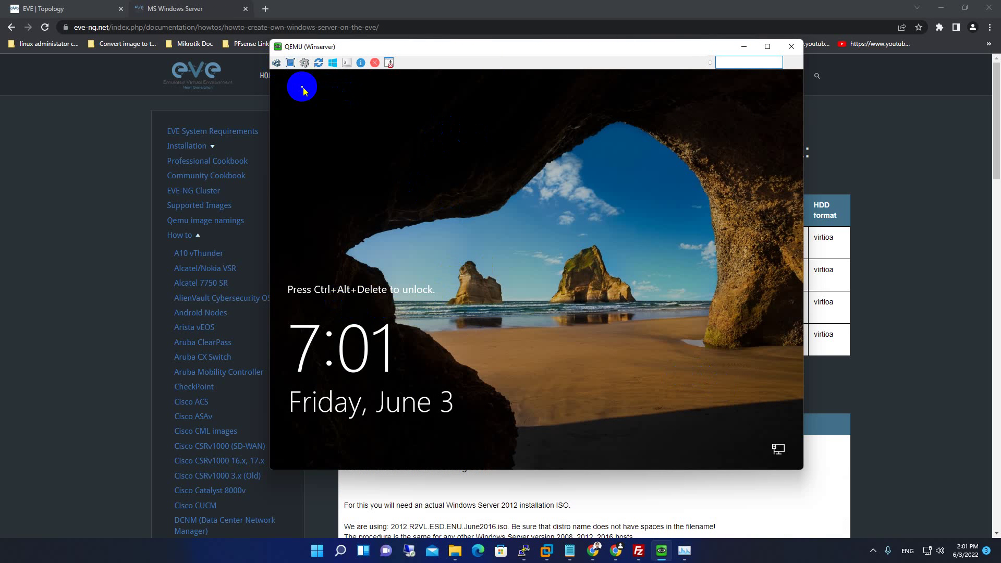
{"action": "left_click", "coordinate": [277, 64]}
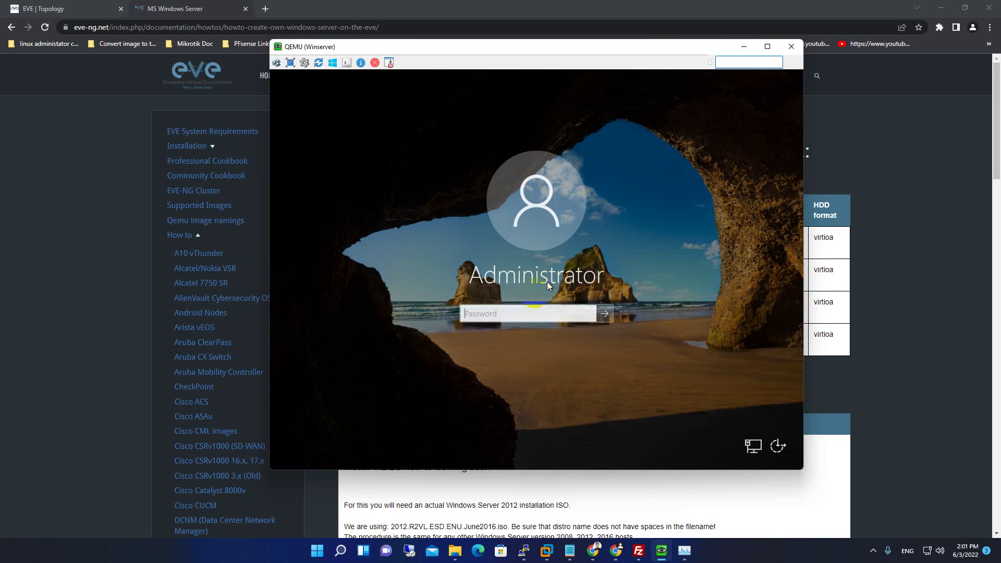
{"action": "left_click", "coordinate": [515, 314]}
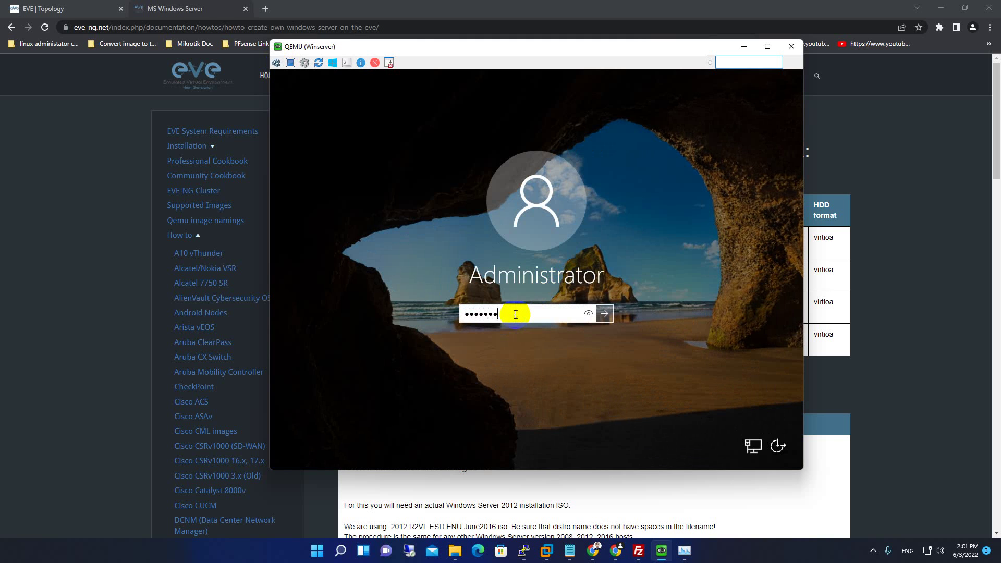
{"action": "left_click", "coordinate": [604, 313]}
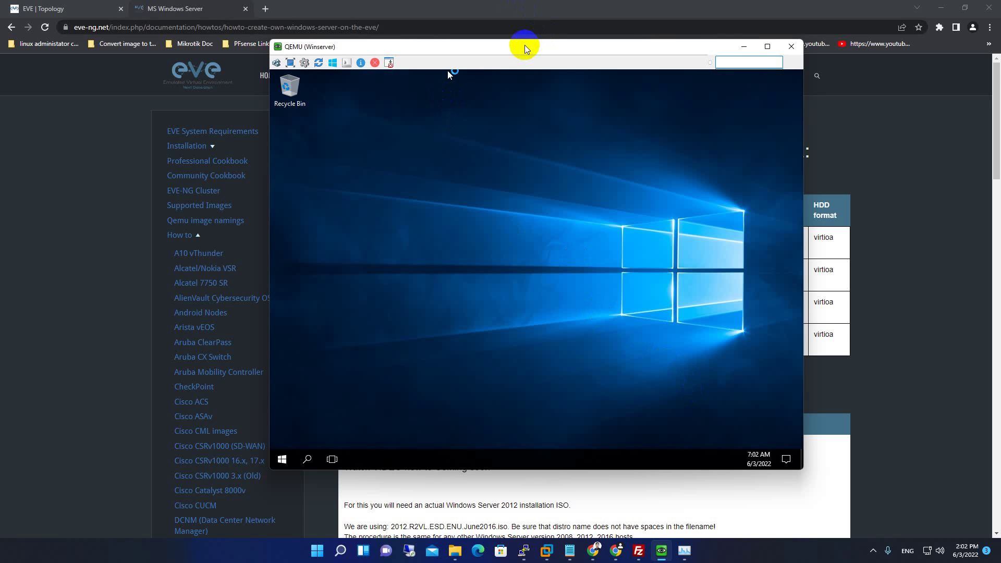
Refresh the VM desktop and allow the server to be discoverable on the network.
{"action": "left_click_drag", "start_coordinate": [525, 48], "coordinate": [464, 62]}
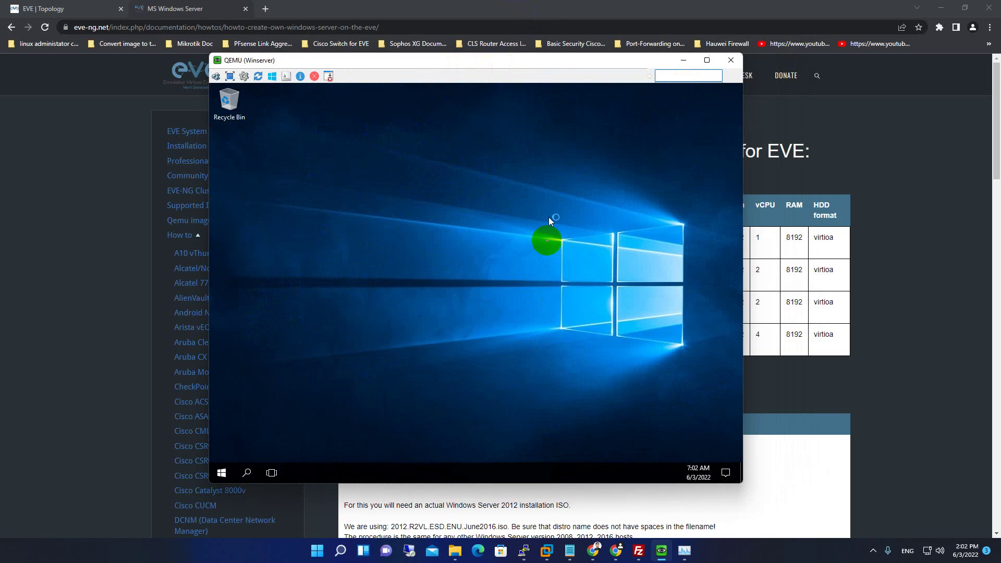
{"action": "right_click", "coordinate": [349, 229]}
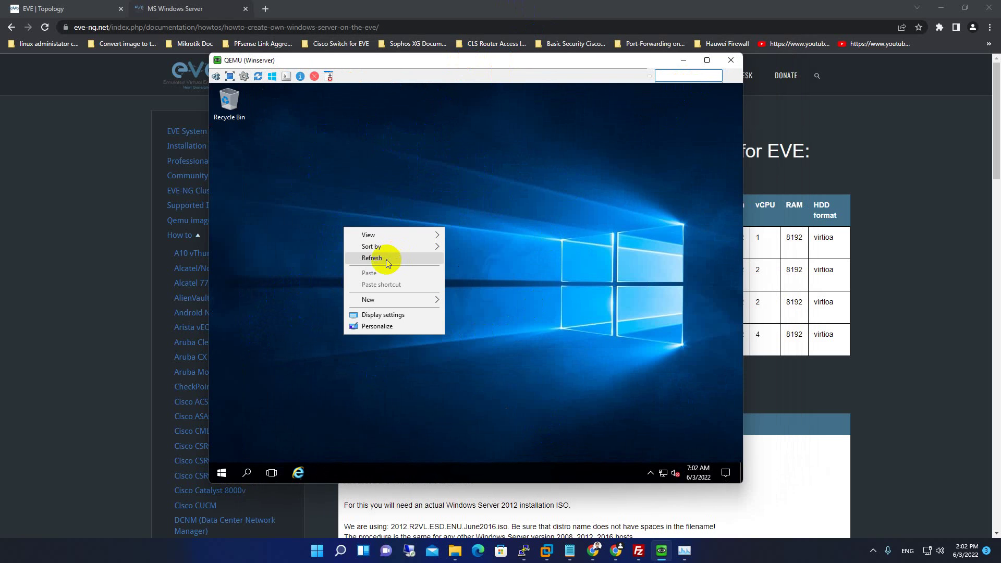
{"action": "left_click", "coordinate": [386, 259]}
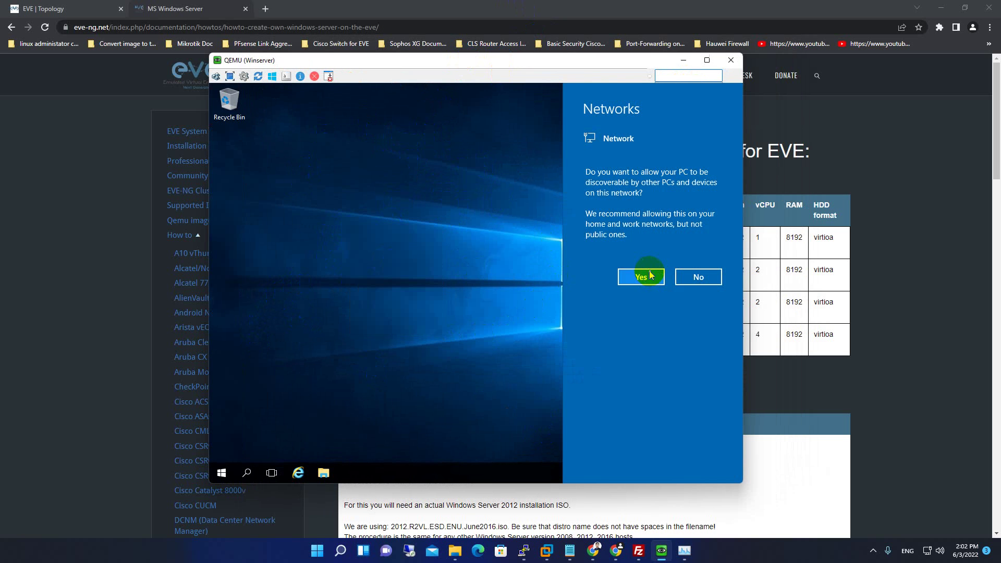
{"action": "left_click", "coordinate": [645, 275]}
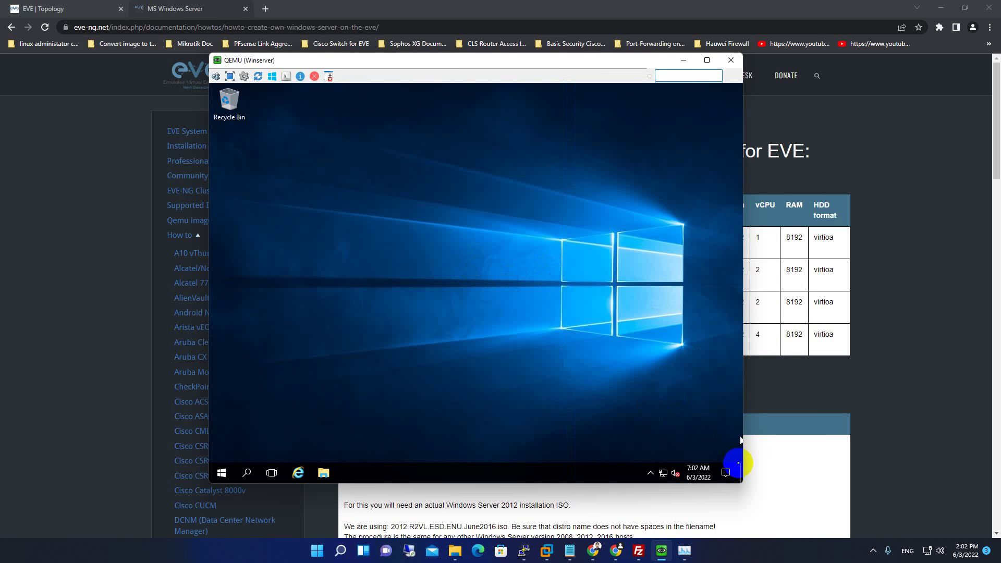
Refresh the VM desktop again and bring FileZilla's winserver-2016R2 folder view forward.
{"action": "right_click", "coordinate": [349, 159]}
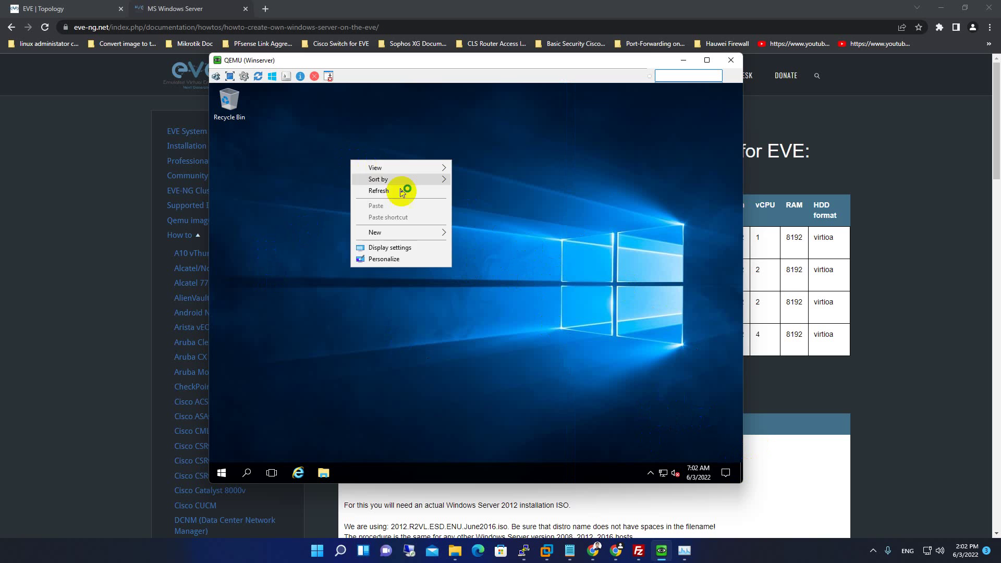
{"action": "left_click", "coordinate": [398, 190]}
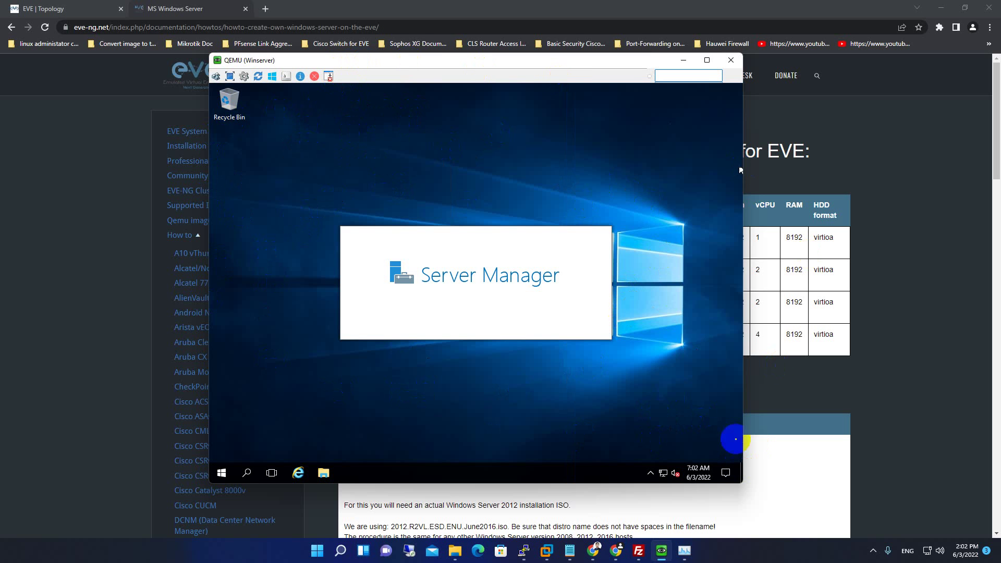
{"action": "left_click", "coordinate": [639, 550]}
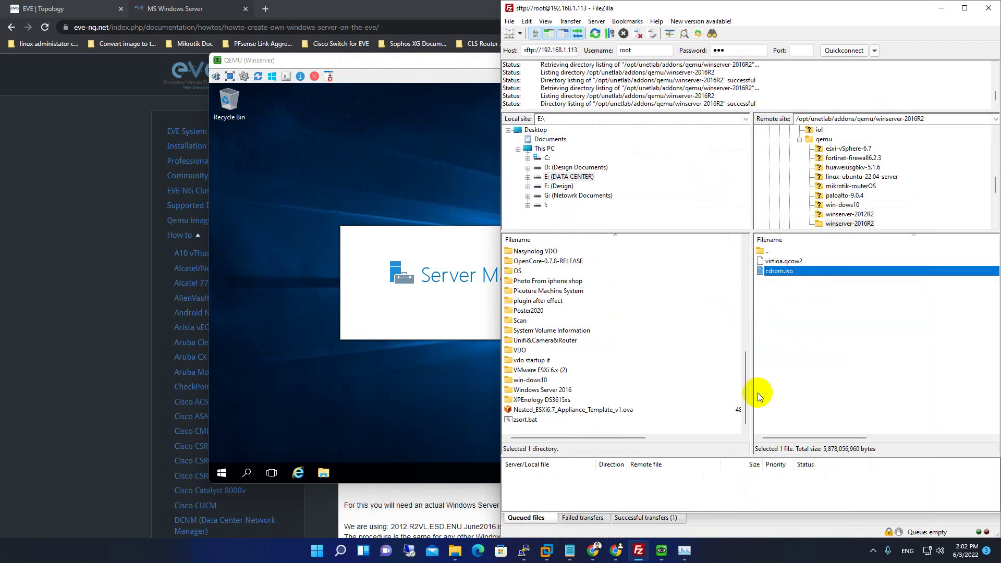
Raise the Winserver QEMU console over FileZilla and shift it right to see Server Manager's Dashboard.
{"action": "left_click", "coordinate": [445, 63]}
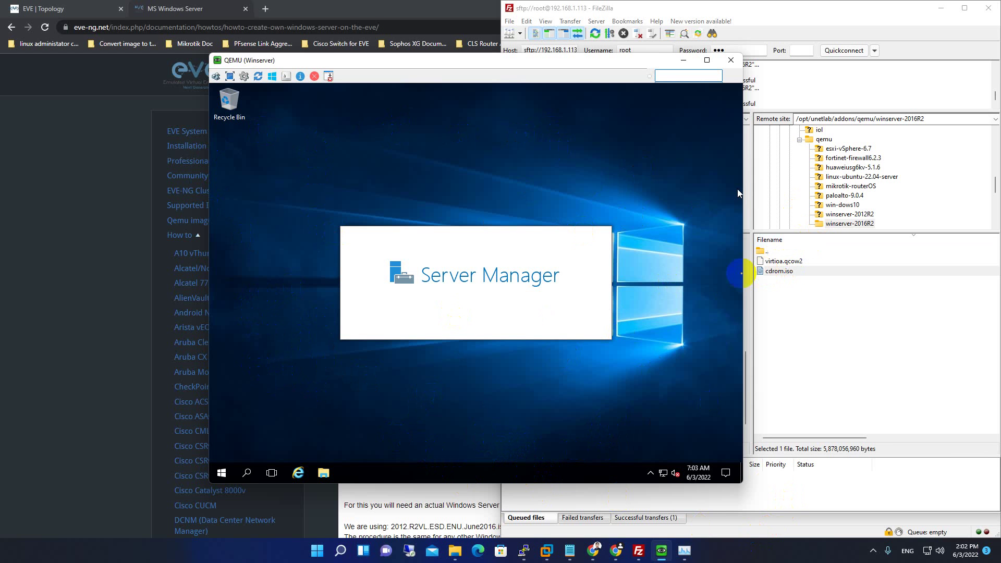
{"action": "left_click_drag", "start_coordinate": [325, 66], "coordinate": [372, 67]}
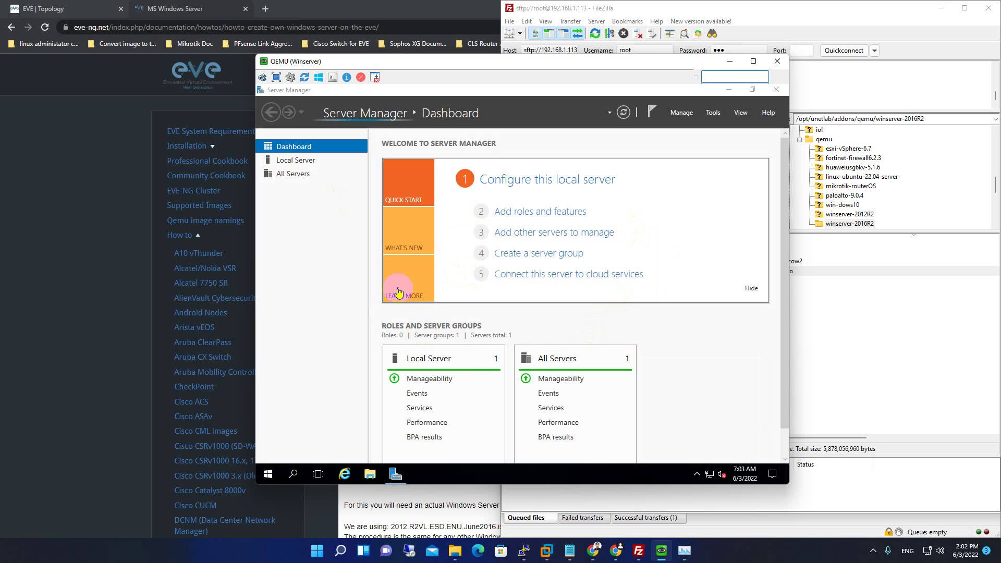
Minimize Server Manager in the Winserver guest, repositioning the console window along the way.
{"action": "left_click", "coordinate": [730, 92]}
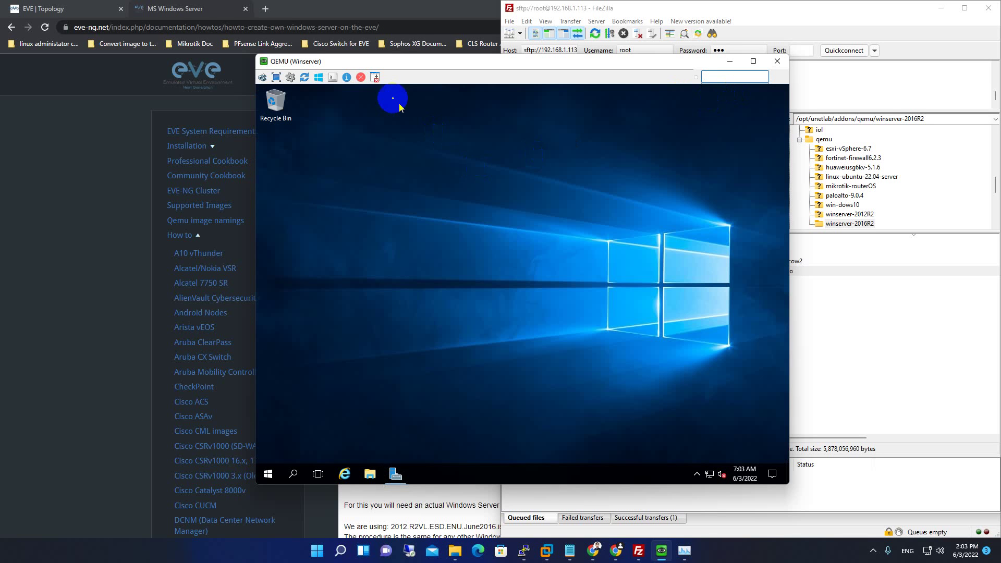
{"action": "left_click_drag", "start_coordinate": [384, 66], "coordinate": [352, 64]}
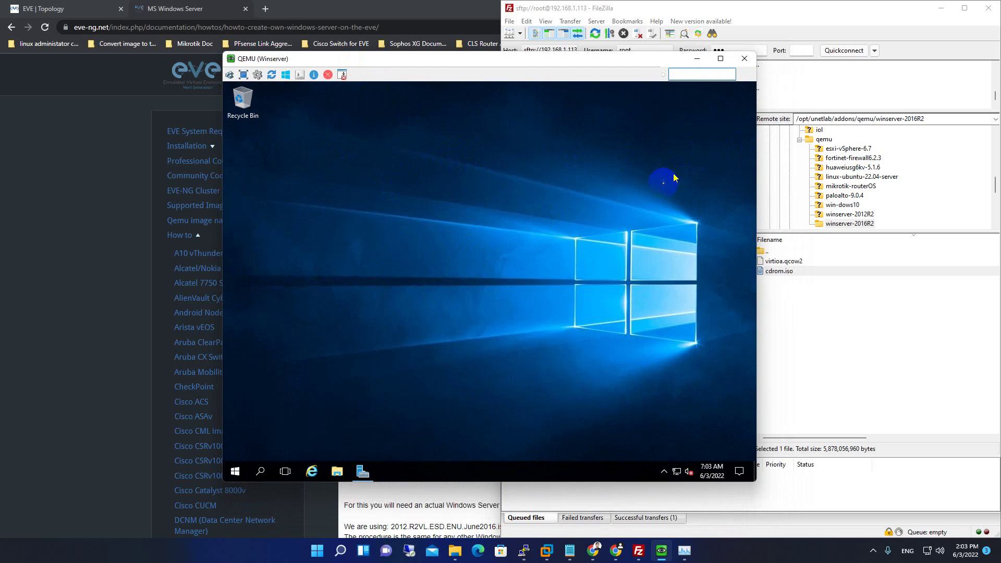
{"action": "left_click", "coordinate": [368, 472]}
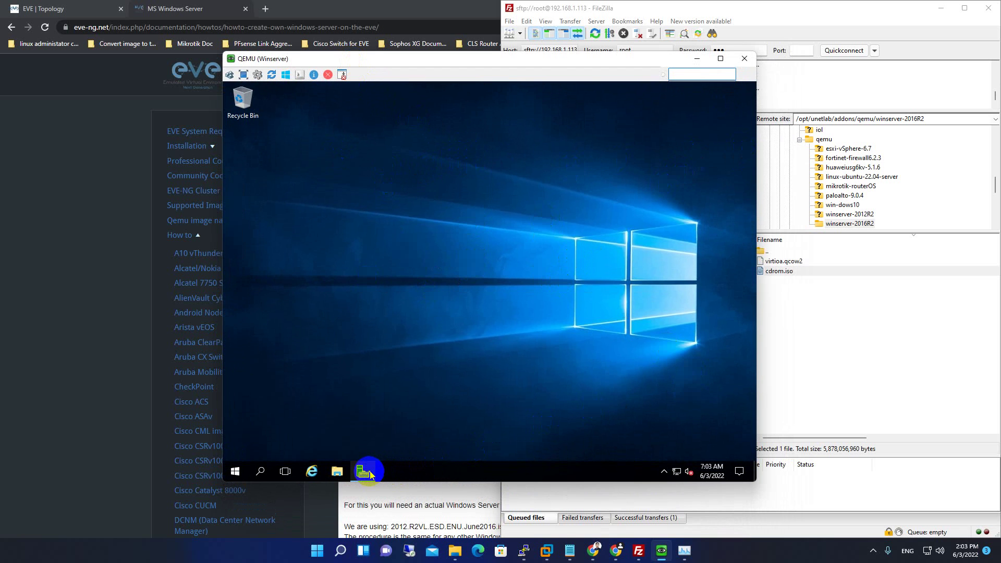
{"action": "left_click_drag", "start_coordinate": [368, 472], "coordinate": [698, 89]}
{"action": "left_click", "coordinate": [697, 90]}
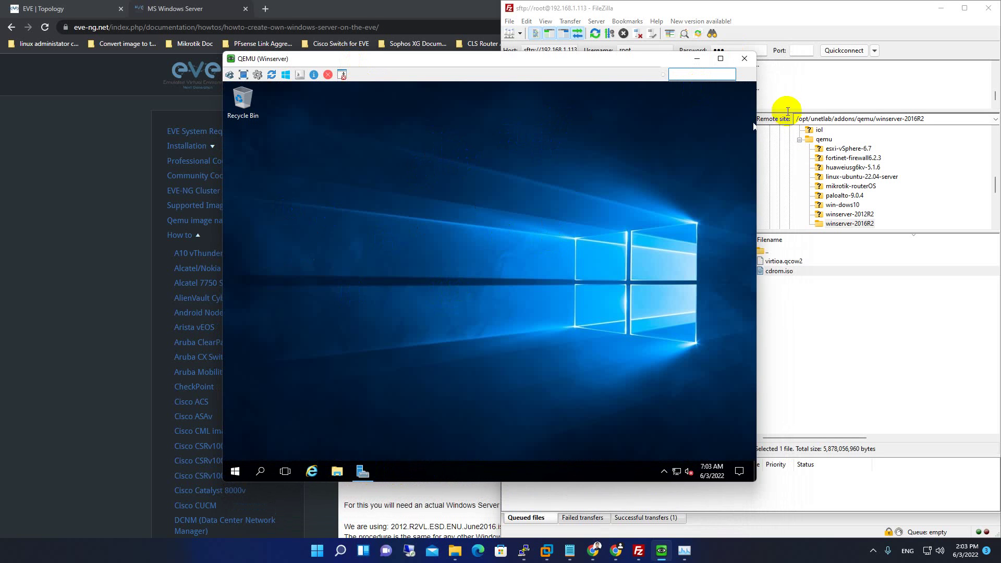
Refresh the VM desktop and return to the EVE-NG Windows Server guide.
{"action": "right_click", "coordinate": [367, 160]}
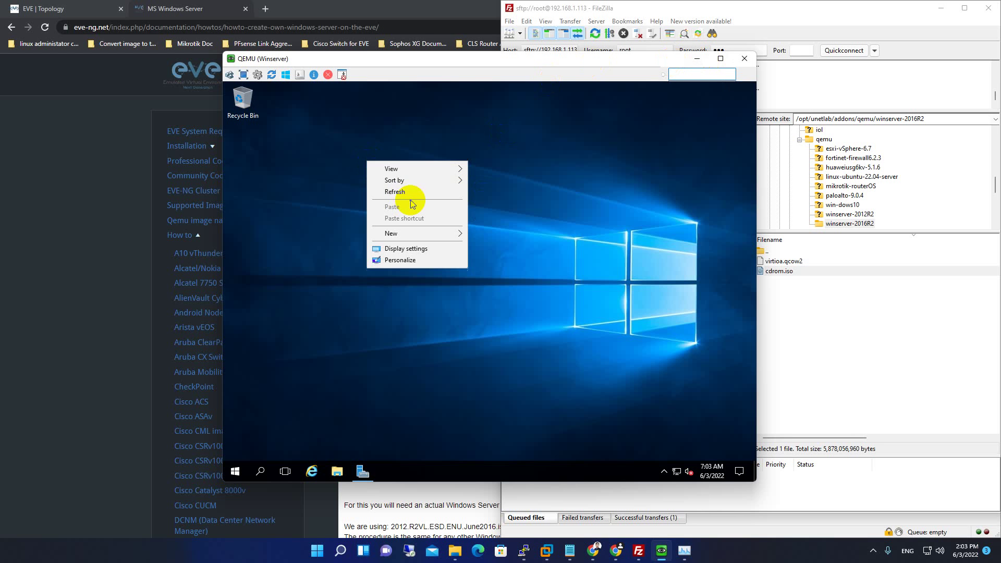
{"action": "left_click", "coordinate": [412, 194]}
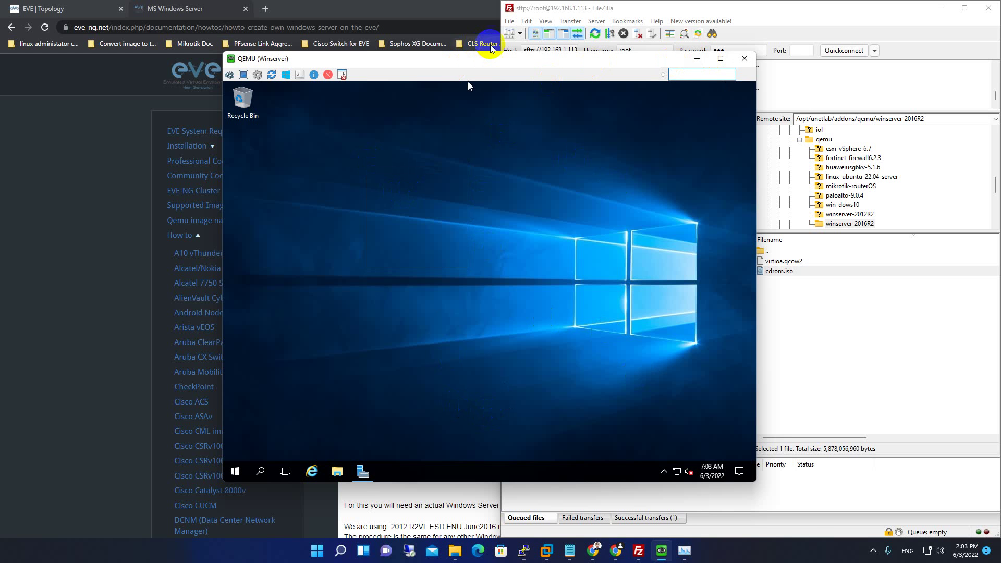
{"action": "left_click", "coordinate": [49, 183]}
Scroll the guide past the IMPORTANT note to step 15's cd and qemu-img commit virtioa.qcow2 commands.
{"action": "scroll", "coordinate": [515, 373], "scroll_direction": "down", "scroll_amount": 1}
{"action": "scroll", "coordinate": [514, 374], "scroll_direction": "down", "scroll_amount": 15}
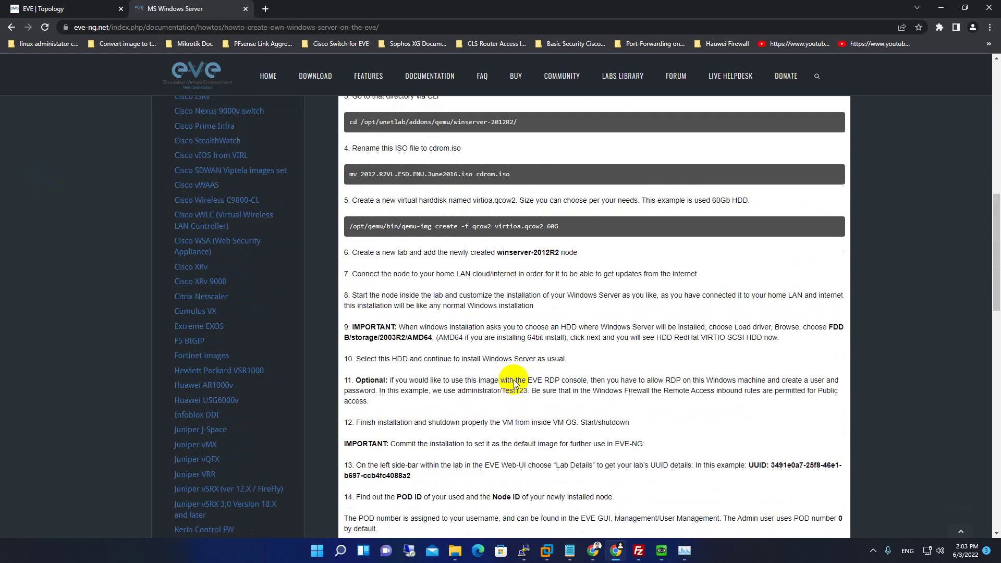
{"action": "scroll", "coordinate": [516, 383], "scroll_direction": "up", "scroll_amount": 1}
{"action": "scroll", "coordinate": [516, 382], "scroll_direction": "up", "scroll_amount": 3}
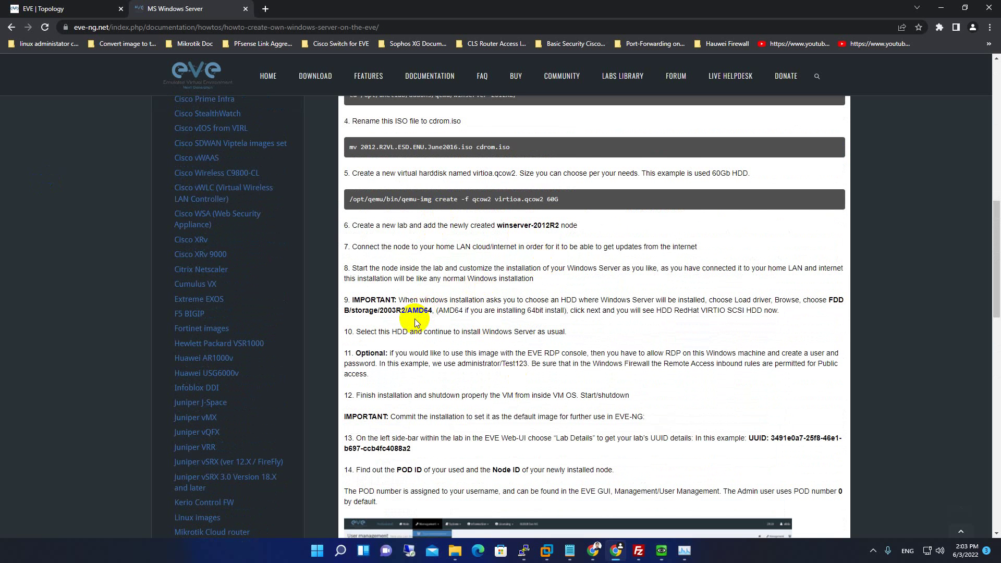
{"action": "left_click", "coordinate": [600, 313]}
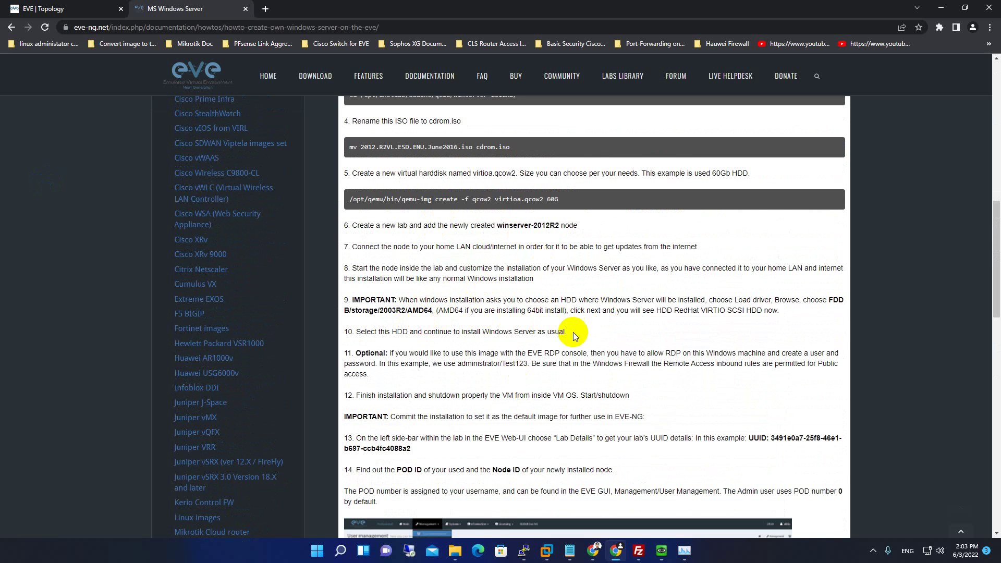
{"action": "scroll", "coordinate": [574, 336], "scroll_direction": "down", "scroll_amount": 2}
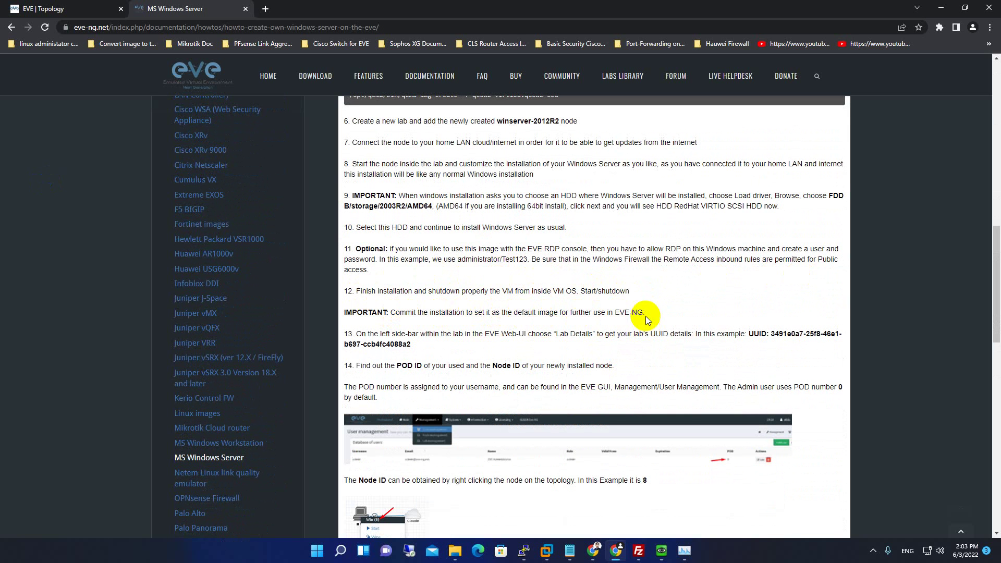
{"action": "left_click_drag", "start_coordinate": [649, 313], "coordinate": [343, 311]}
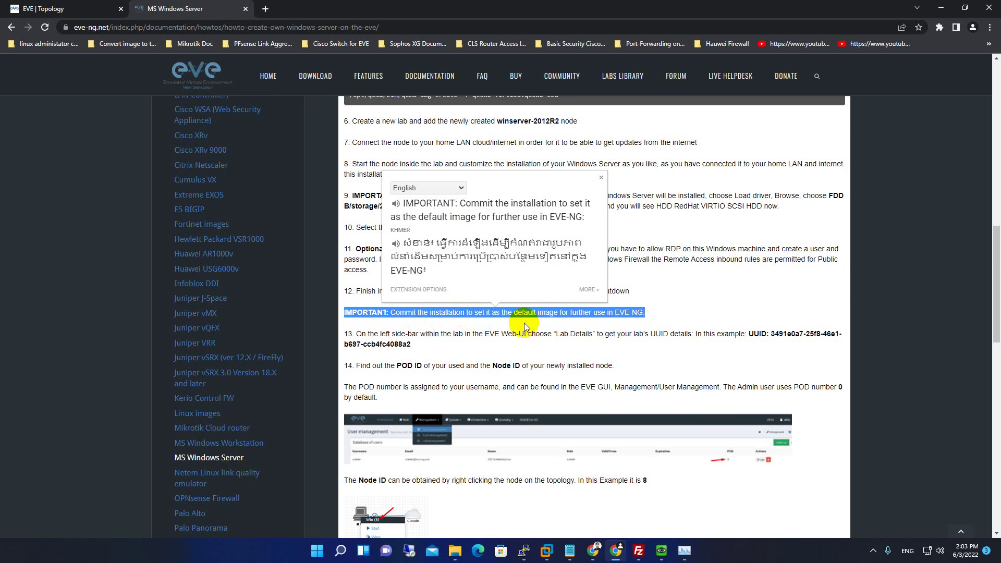
{"action": "double_click", "coordinate": [540, 332]}
{"action": "scroll", "coordinate": [449, 297], "scroll_direction": "down", "scroll_amount": 1}
{"action": "left_click", "coordinate": [448, 297]}
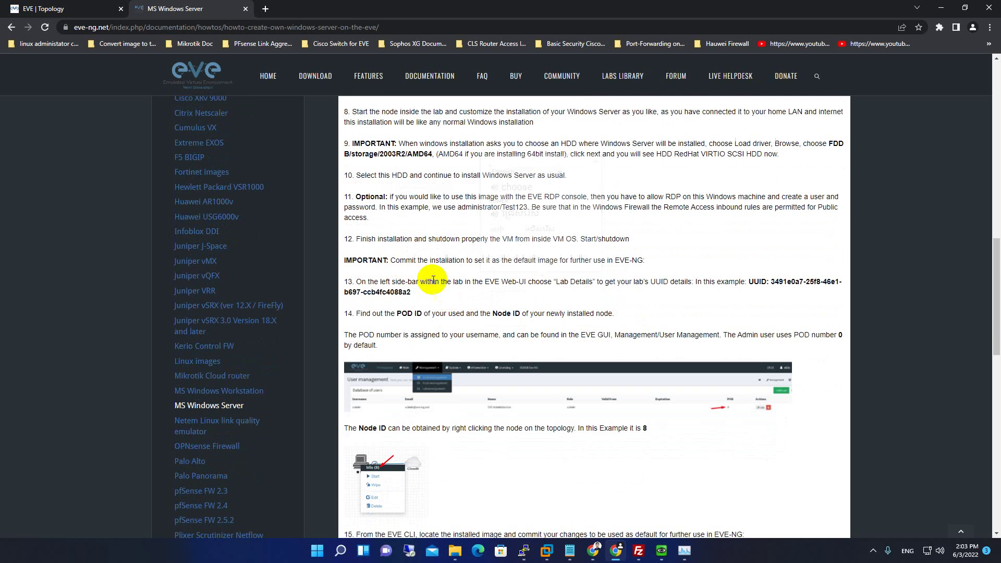
{"action": "scroll", "coordinate": [653, 289], "scroll_direction": "down", "scroll_amount": 2}
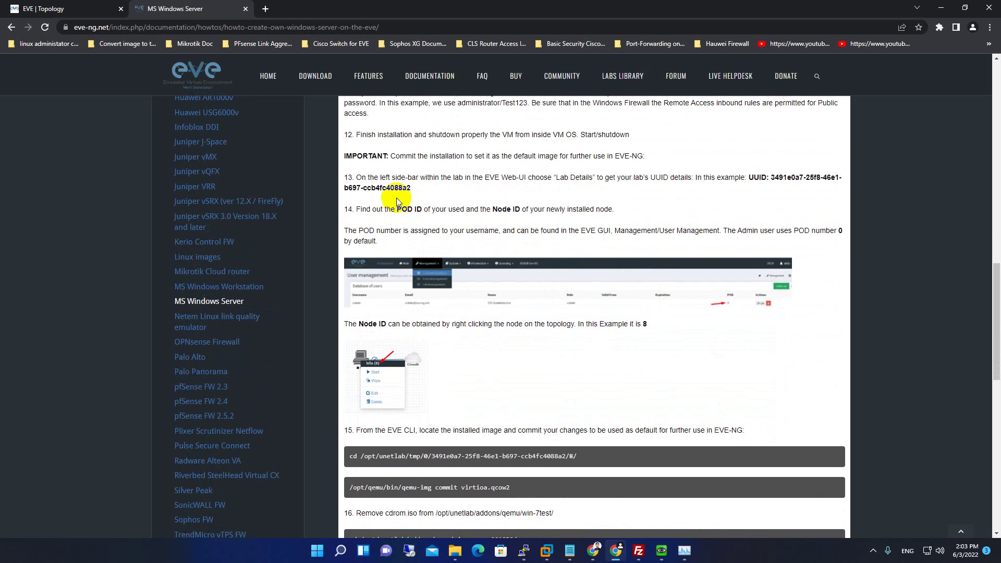
{"action": "scroll", "coordinate": [473, 321], "scroll_direction": "down", "scroll_amount": 5}
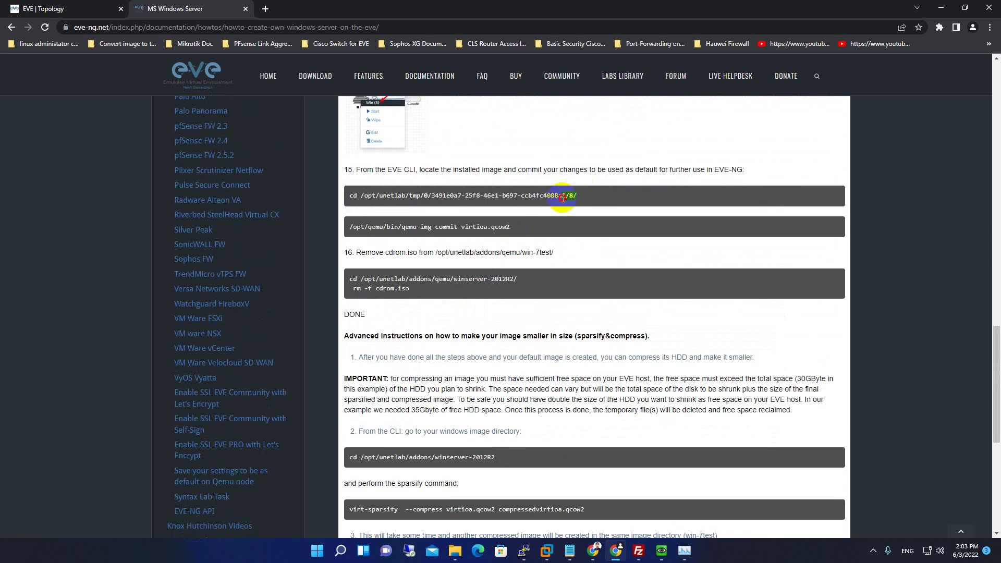
Copy step 15's cd command and paste it into a new untitled Notepad note.
{"action": "left_click_drag", "start_coordinate": [562, 197], "coordinate": [345, 196]}
{"action": "key", "text": "ctrl+c"}
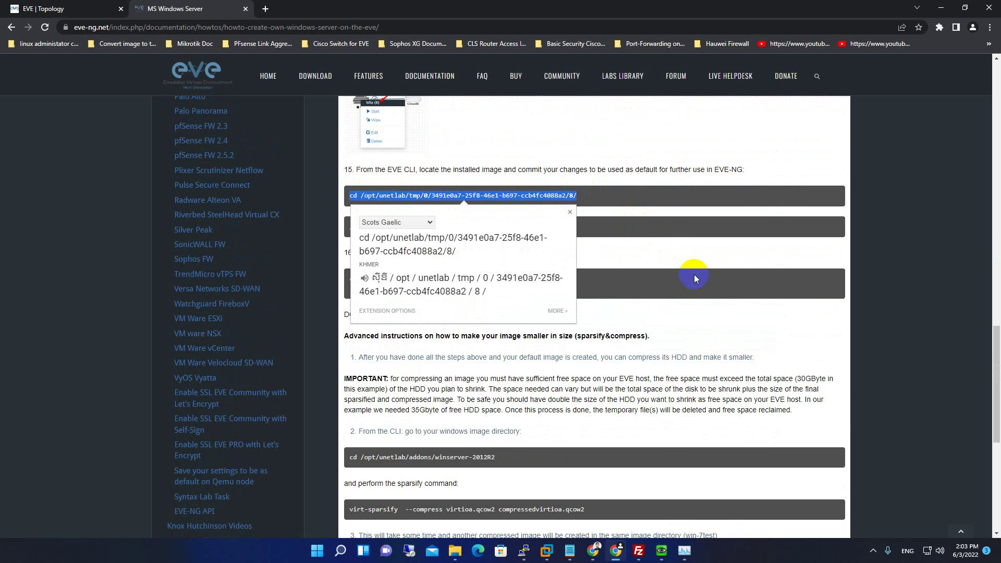
{"action": "key", "text": "super"}
{"action": "key", "text": "super"}
{"action": "key", "text": "super+r"}
{"action": "type", "text": "no"}
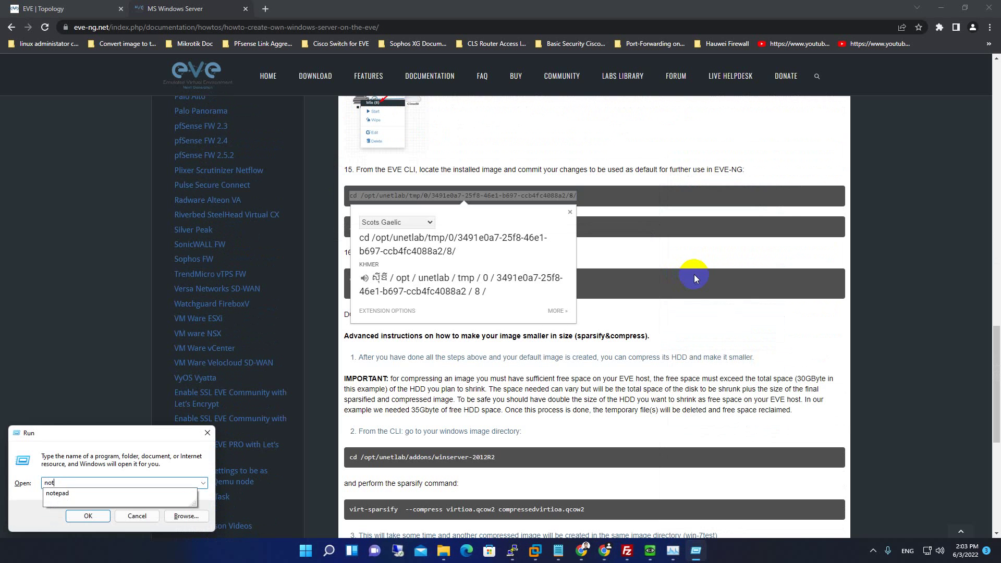
{"action": "type", "text": "t"}
{"action": "key", "text": "Down"}
{"action": "key", "text": "Return"}
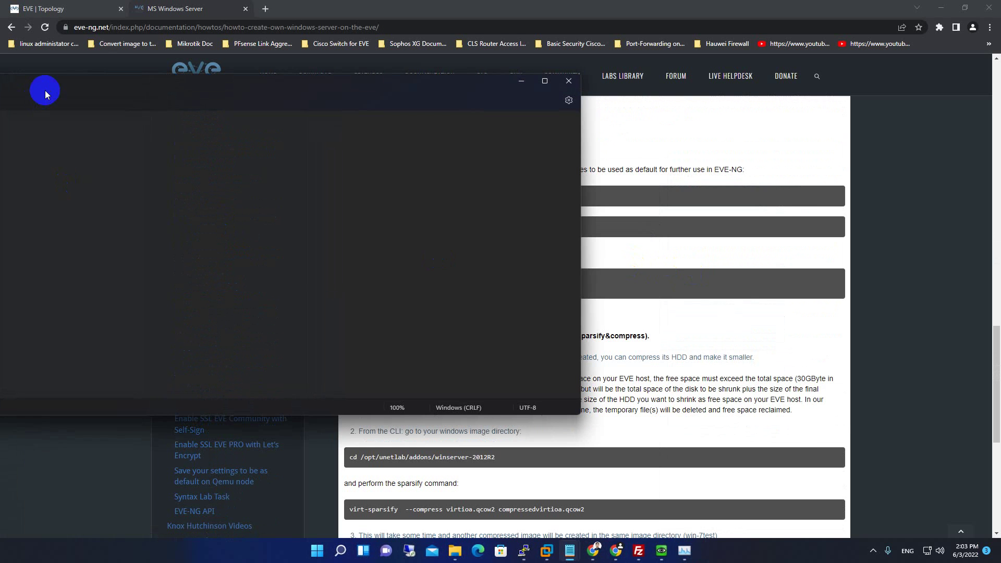
{"action": "left_click", "coordinate": [320, 124]}
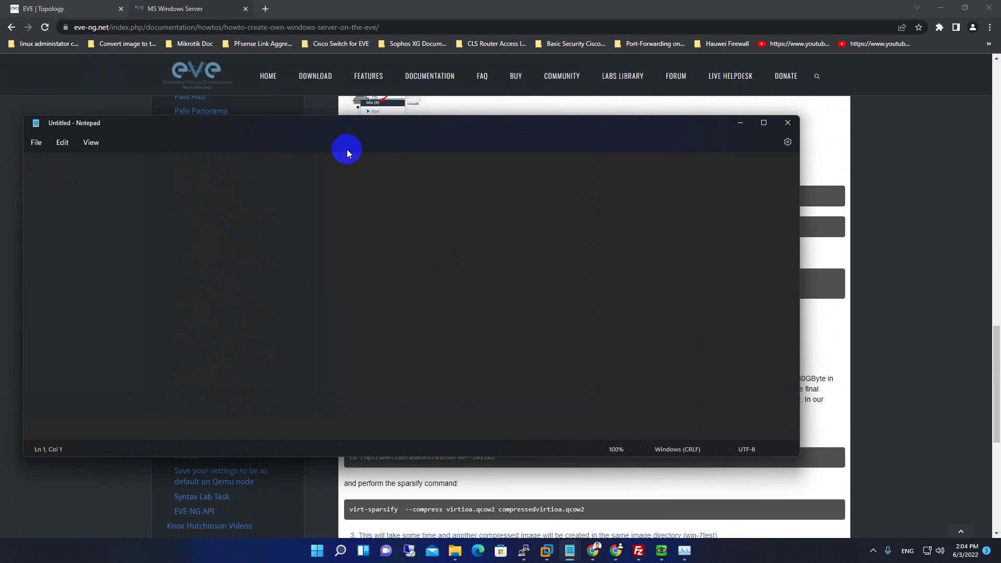
{"action": "key", "text": "ctrl+v"}
Reposition the note and select the /opt/unetlab/tmp/ part of the path, marking pod number 0.
{"action": "left_click_drag", "start_coordinate": [411, 124], "coordinate": [537, 418]}
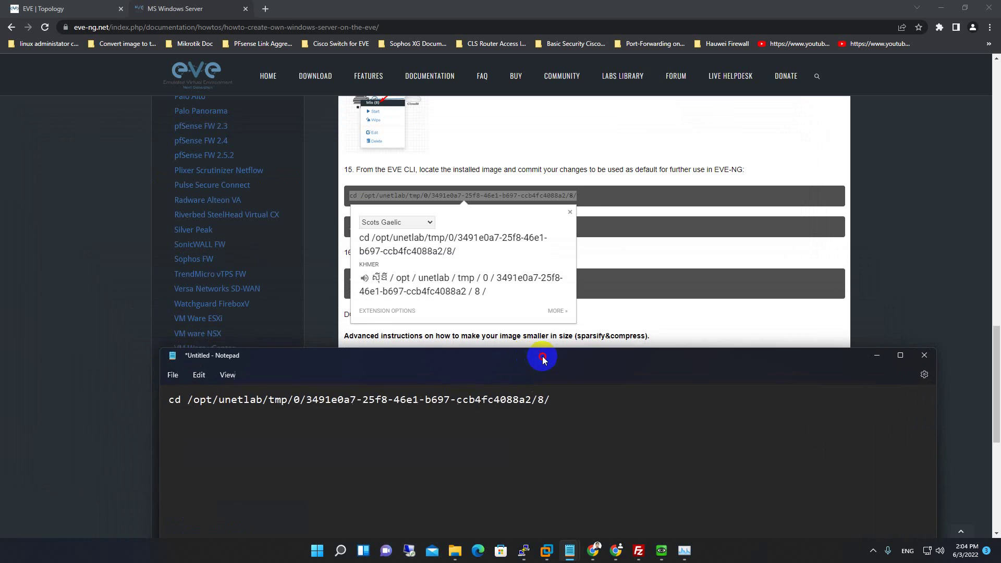
{"action": "left_click", "coordinate": [593, 185]}
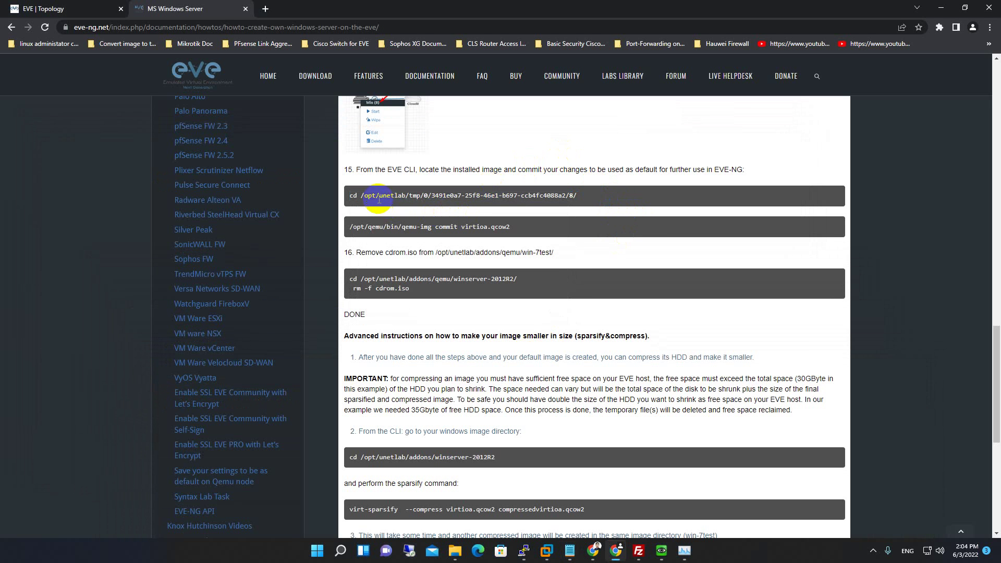
{"action": "left_click", "coordinate": [571, 554]}
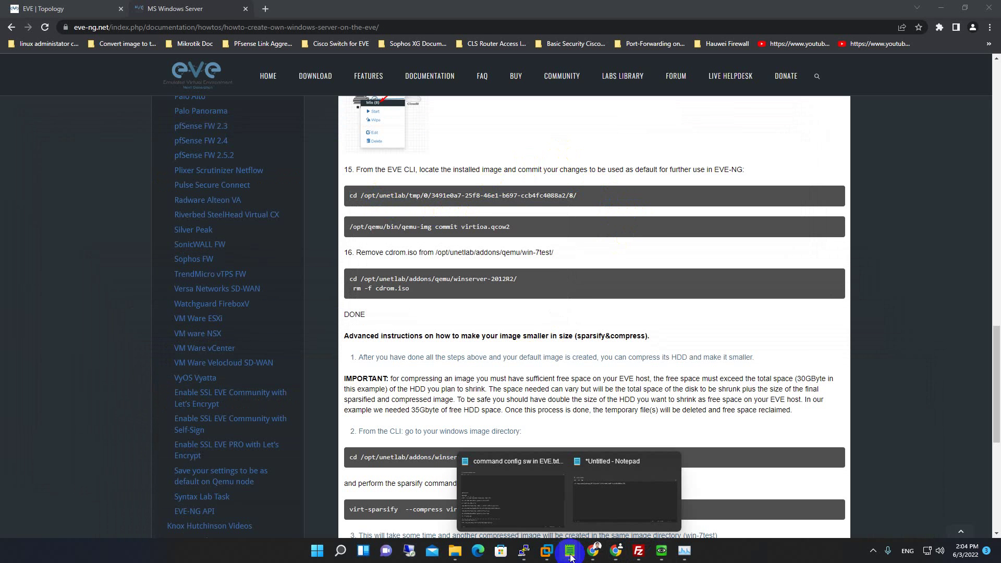
{"action": "left_click", "coordinate": [610, 472]}
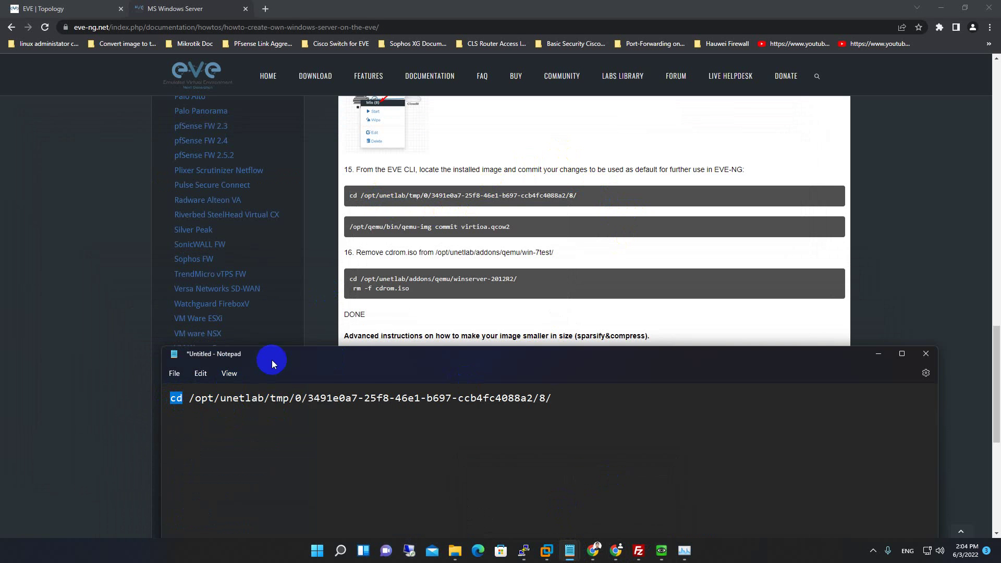
{"action": "left_click_drag", "start_coordinate": [271, 352], "coordinate": [300, 332]}
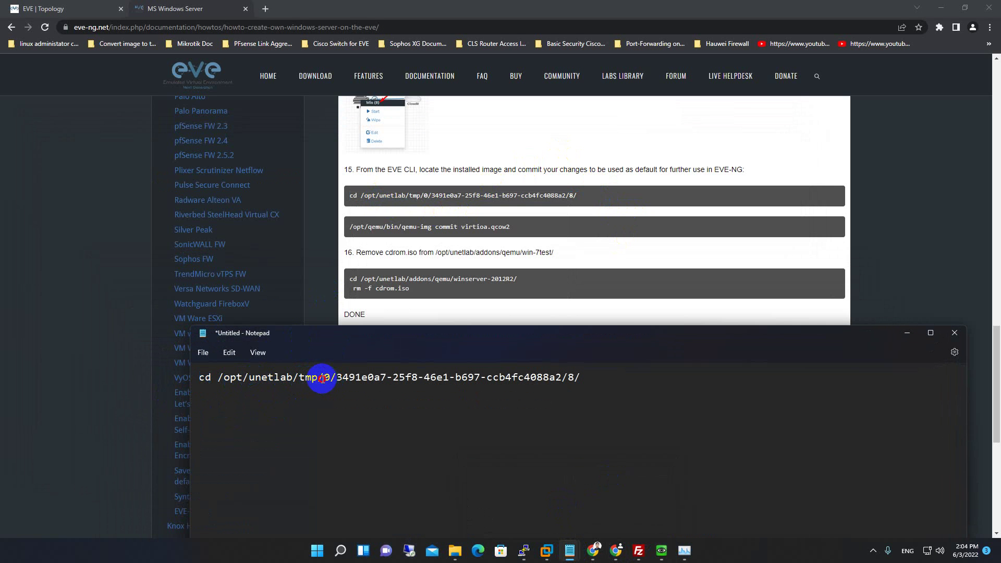
{"action": "left_click_drag", "start_coordinate": [323, 378], "coordinate": [237, 393]}
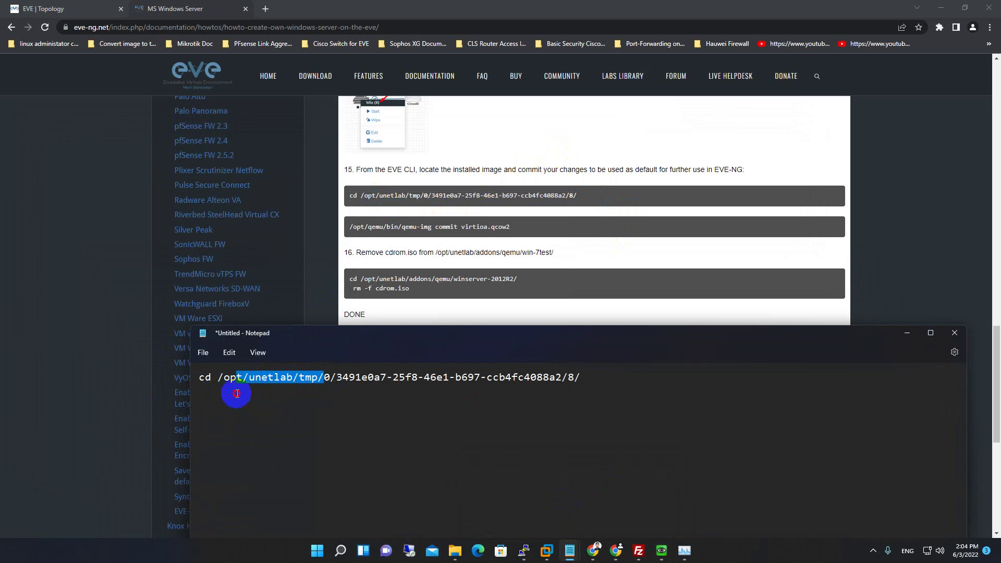
{"action": "left_click", "coordinate": [330, 377]}
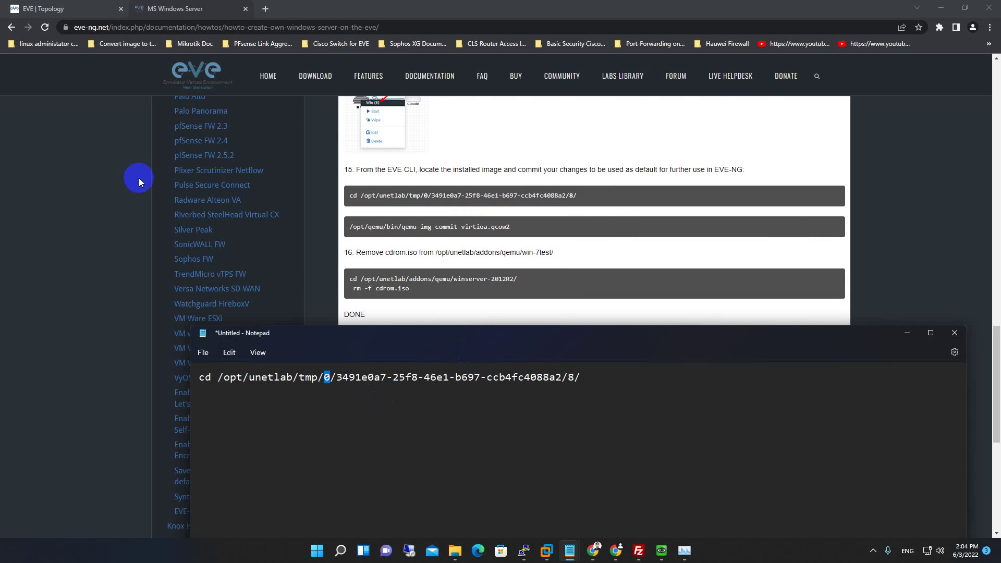
Select the lab UUID and node number 8 in the note's cd path.
{"action": "left_click", "coordinate": [35, 8]}
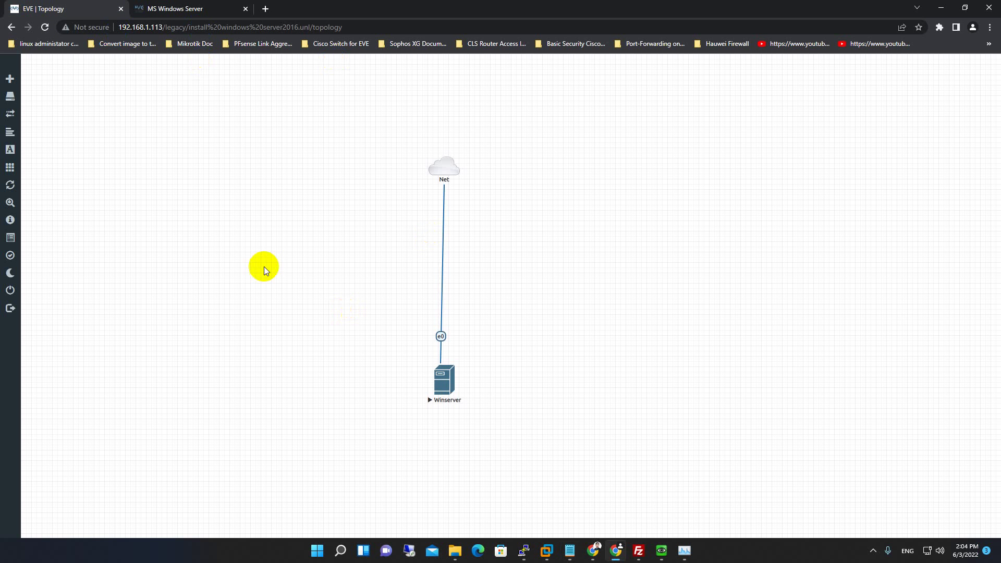
{"action": "mouse_move", "coordinate": [570, 548]}
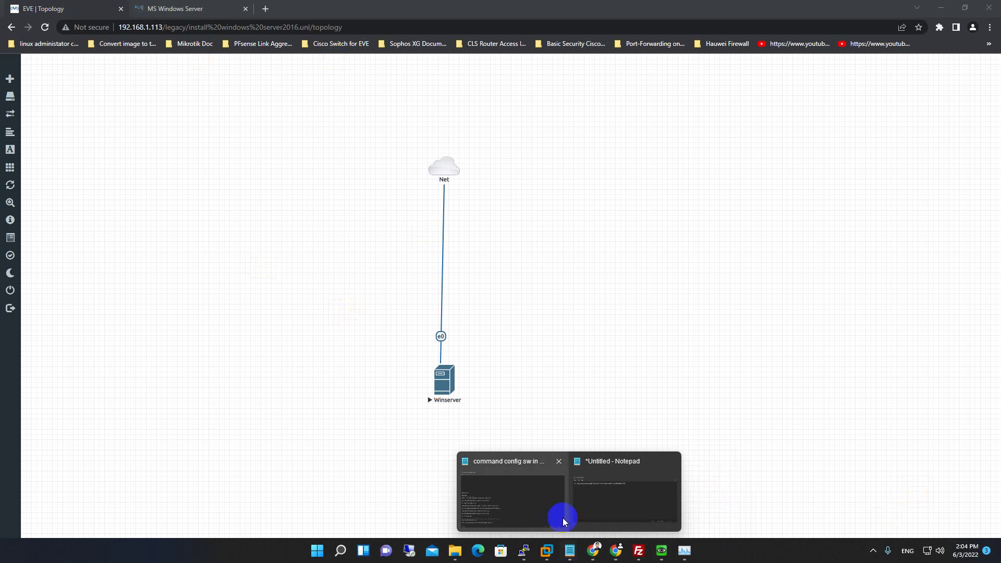
{"action": "left_click", "coordinate": [608, 485]}
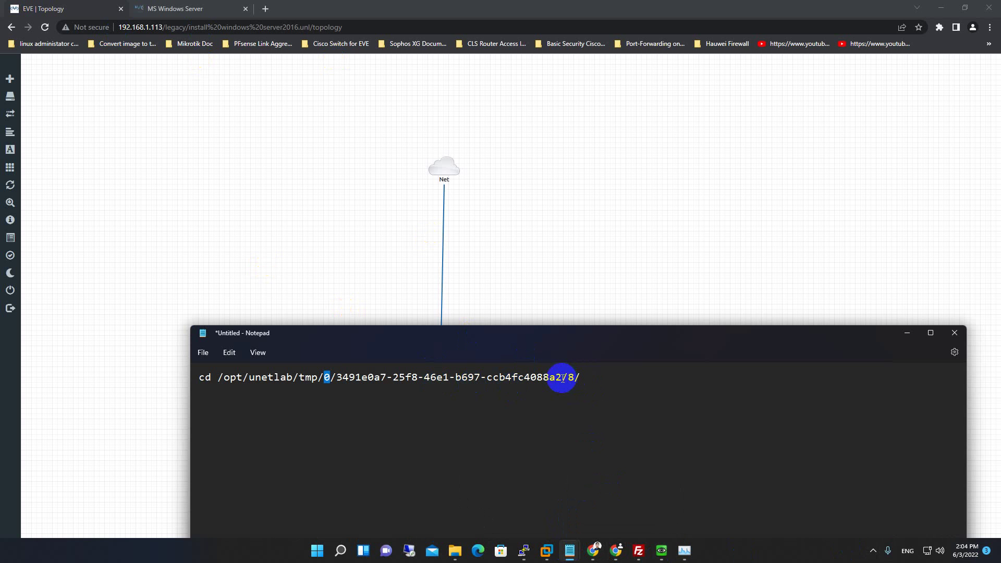
{"action": "left_click_drag", "start_coordinate": [561, 378], "coordinate": [345, 384]}
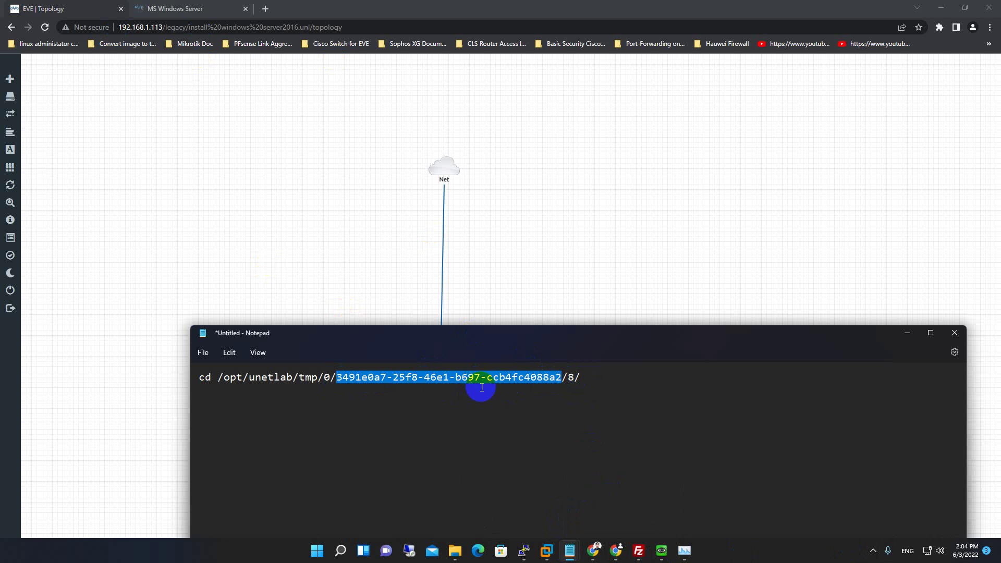
{"action": "left_click", "coordinate": [571, 374]}
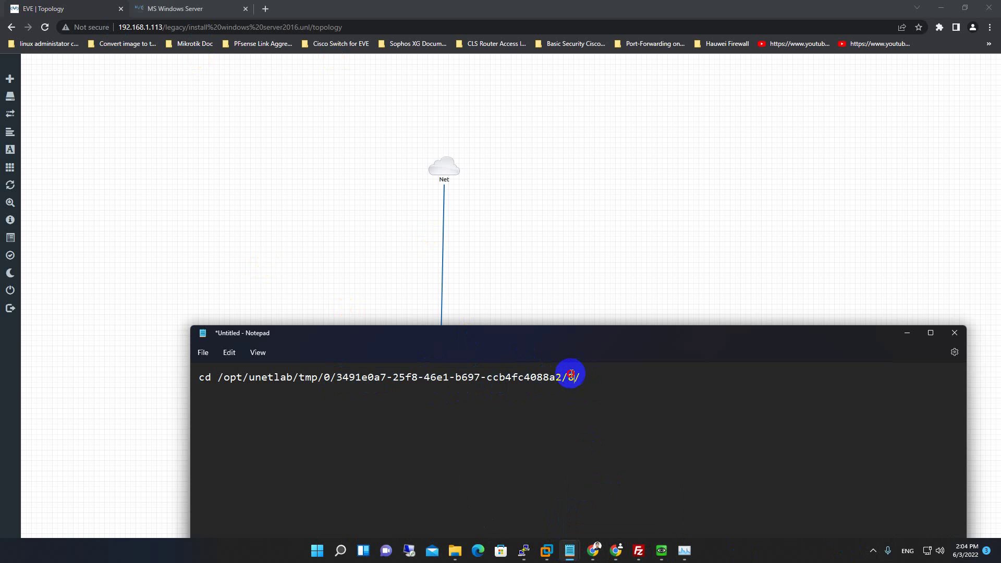
Check the Winserver node's ID in the lab topology and match the note's node folder to /1/.
{"action": "left_click", "coordinate": [512, 272]}
{"action": "right_click", "coordinate": [445, 384]}
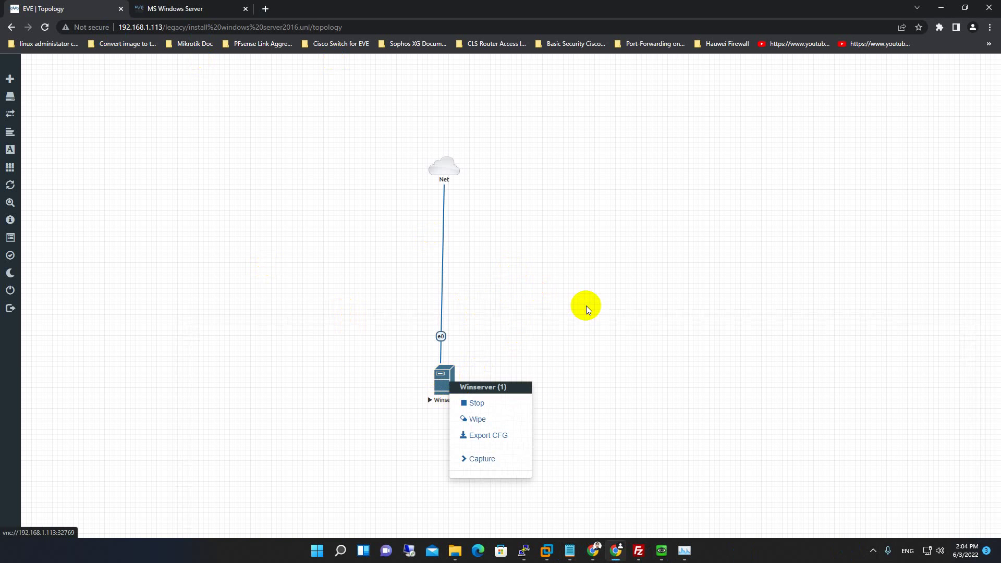
{"action": "left_click", "coordinate": [586, 305]}
{"action": "right_click", "coordinate": [442, 381]}
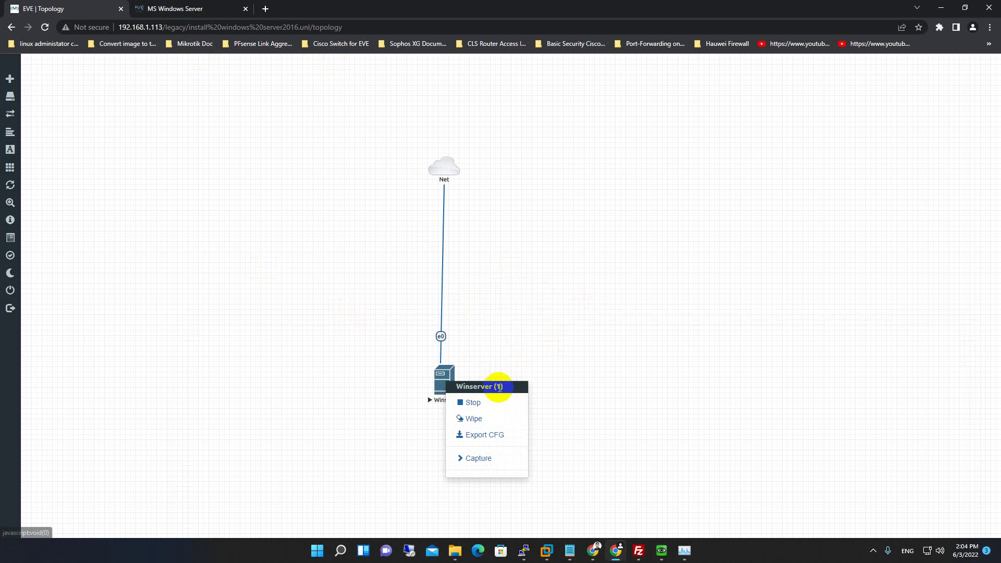
{"action": "mouse_move", "coordinate": [681, 551]}
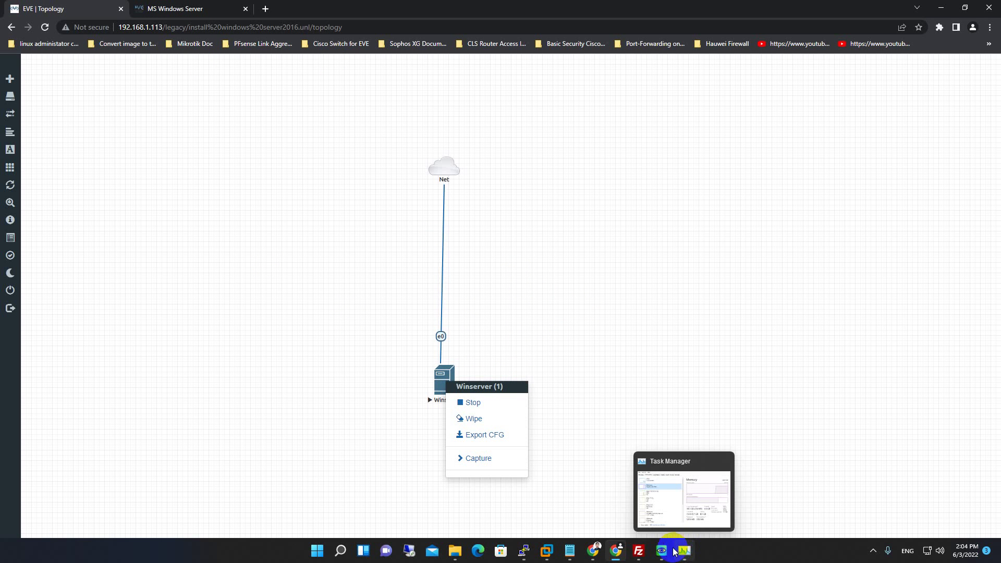
{"action": "left_click", "coordinate": [569, 551]}
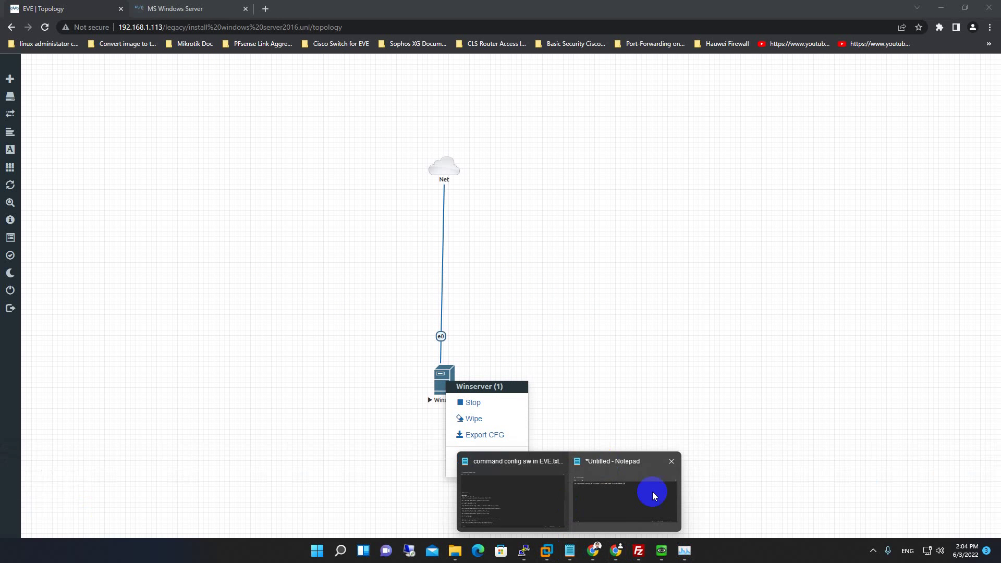
{"action": "left_click", "coordinate": [654, 495]}
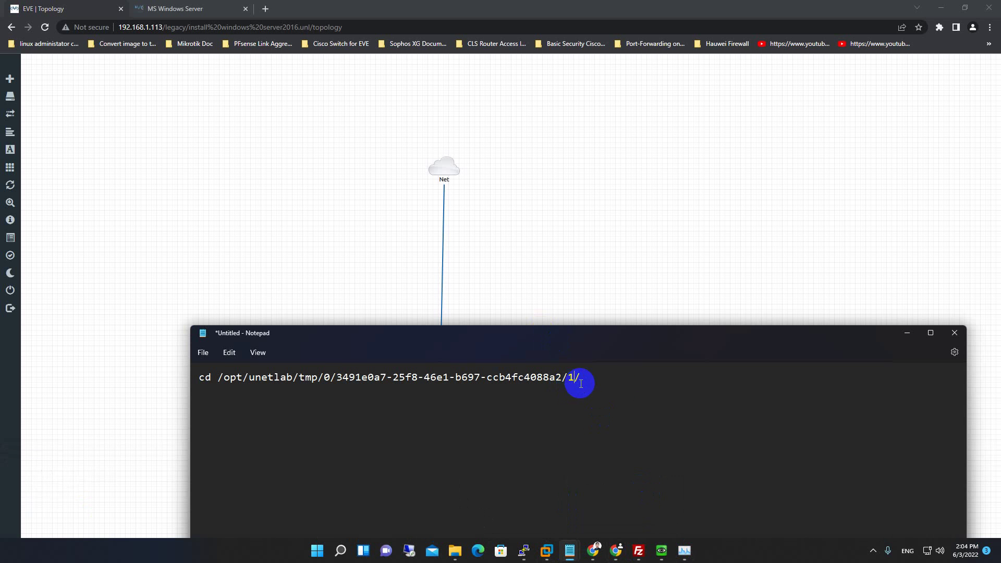
{"action": "left_click_drag", "start_coordinate": [374, 372], "coordinate": [335, 380]}
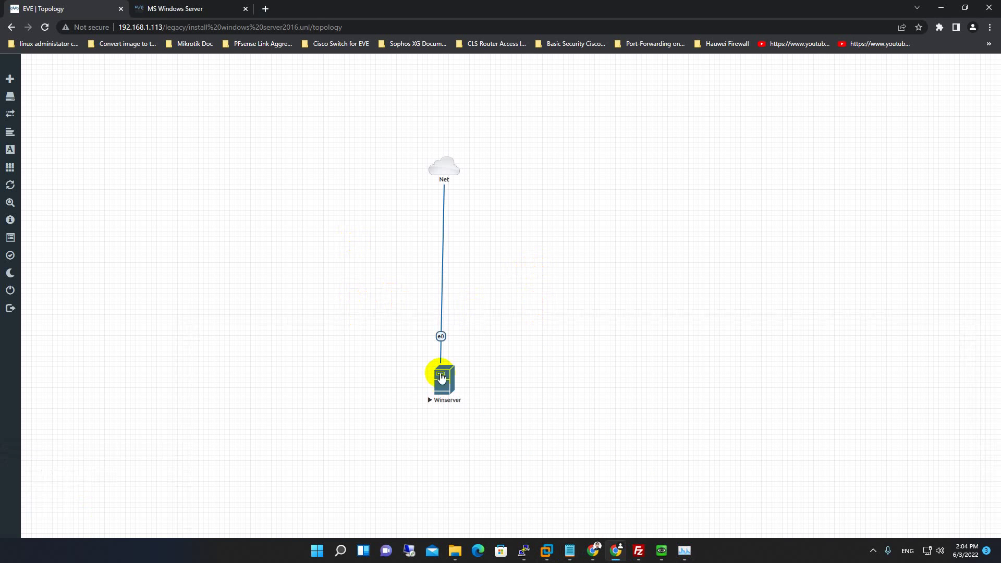
{"action": "left_click", "coordinate": [350, 241]}
Shut down the Winserver guest via Start > Power > Shut down, confirming the reason with Continue.
{"action": "mouse_move", "coordinate": [684, 550]}
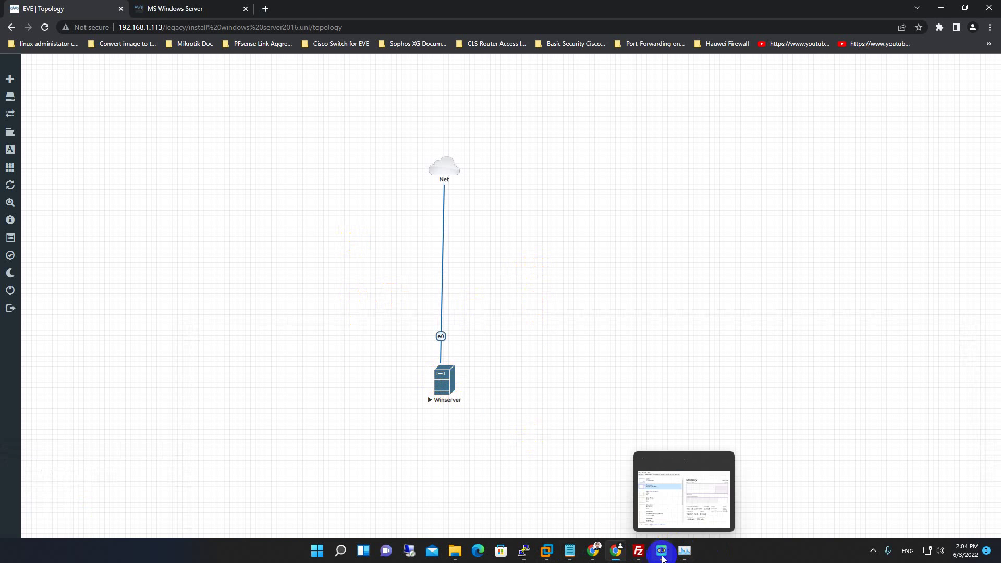
{"action": "left_click", "coordinate": [684, 485]}
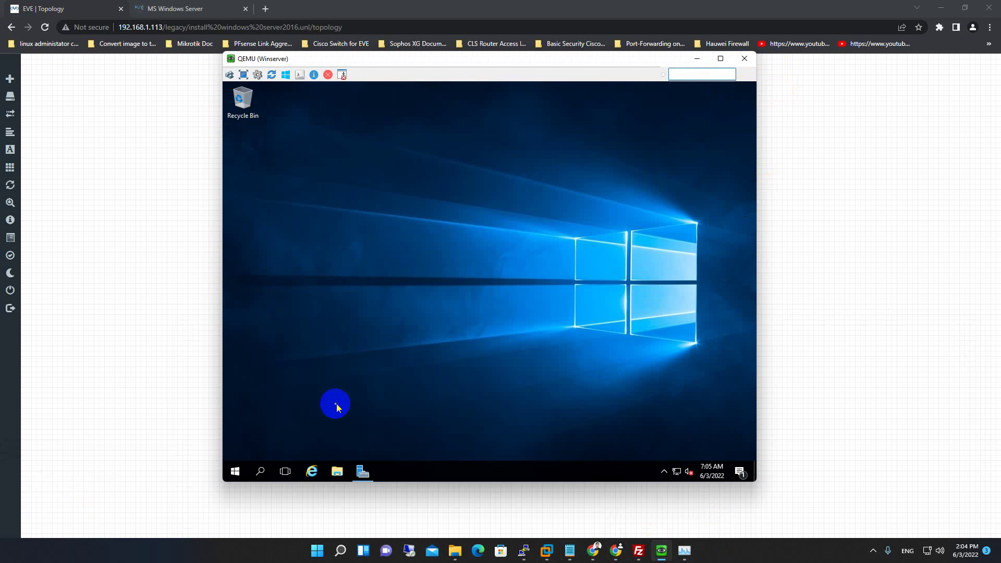
{"action": "left_click", "coordinate": [237, 470]}
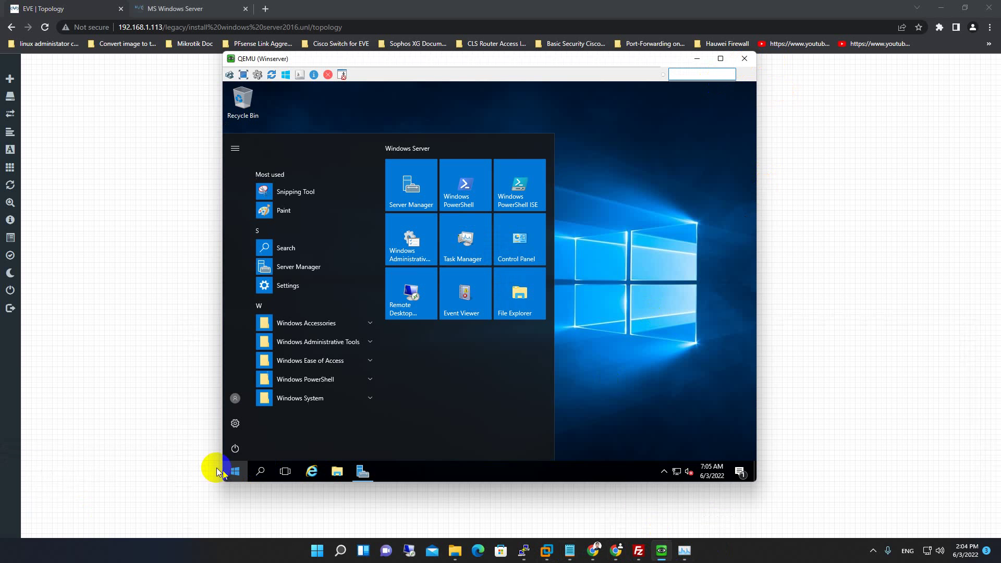
{"action": "left_click", "coordinate": [235, 448]}
{"action": "left_click", "coordinate": [249, 423]}
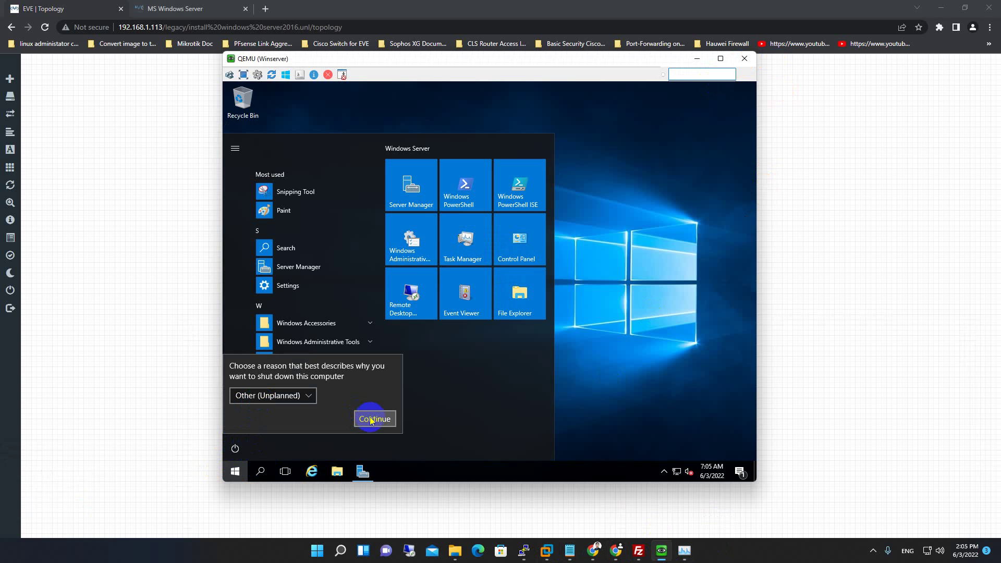
{"action": "left_click", "coordinate": [374, 419]}
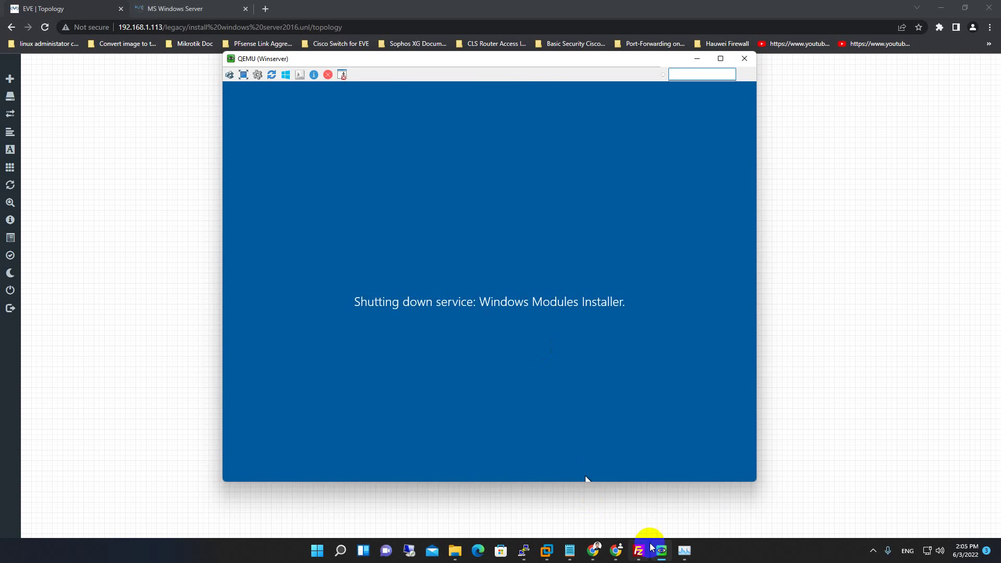
{"action": "mouse_move", "coordinate": [571, 550]}
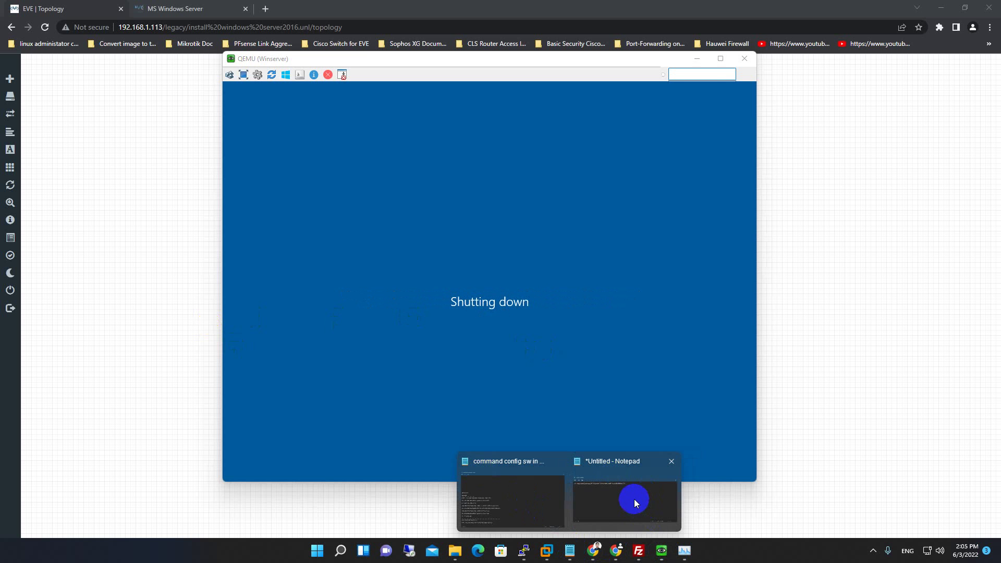
{"action": "left_click", "coordinate": [172, 5]}
Scroll through the guide's steps 13–16 on locating the lab UUID, POD and node IDs.
{"action": "scroll", "coordinate": [440, 339], "scroll_direction": "down", "scroll_amount": 2}
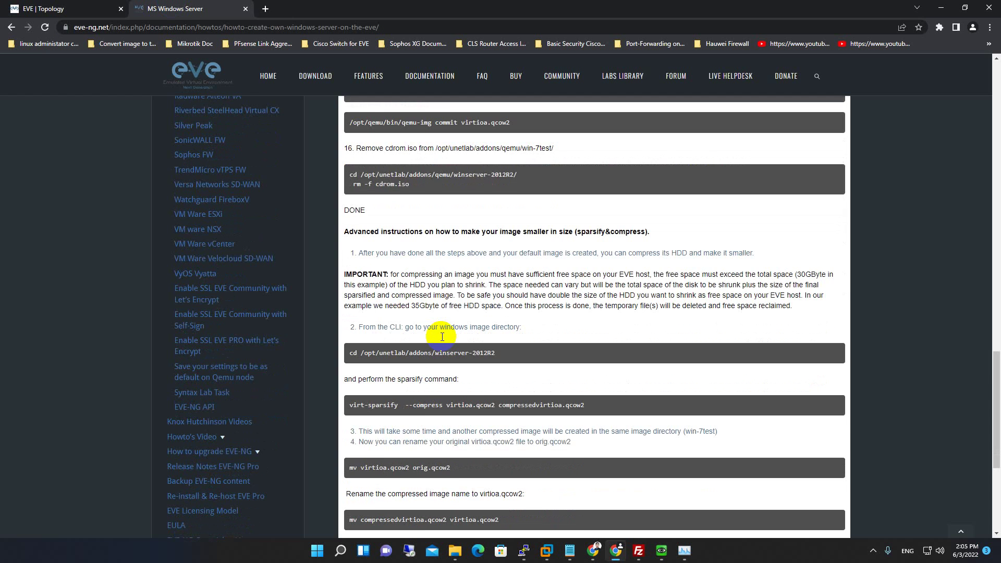
{"action": "scroll", "coordinate": [442, 339], "scroll_direction": "up", "scroll_amount": 6}
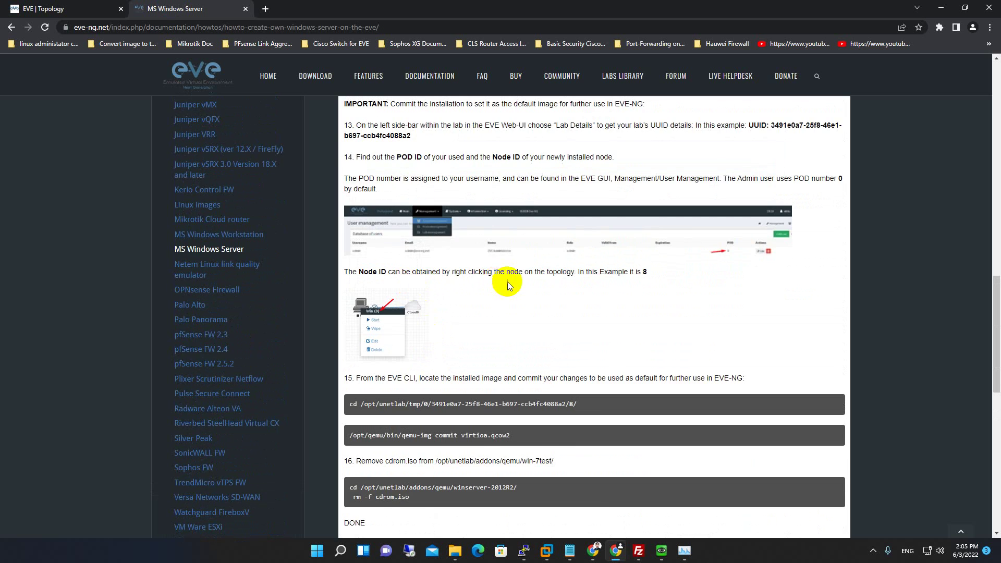
{"action": "scroll", "coordinate": [508, 282], "scroll_direction": "up", "scroll_amount": 5}
{"action": "scroll", "coordinate": [469, 281], "scroll_direction": "down", "scroll_amount": 5}
{"action": "scroll", "coordinate": [664, 276], "scroll_direction": "down", "scroll_amount": 4}
{"action": "scroll", "coordinate": [663, 278], "scroll_direction": "up", "scroll_amount": 6}
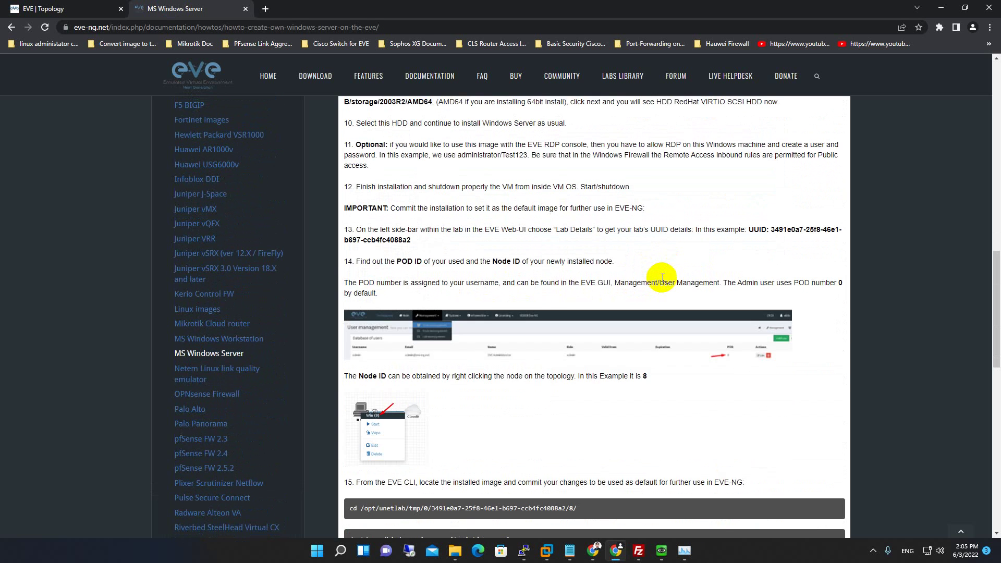
{"action": "scroll", "coordinate": [662, 277], "scroll_direction": "up", "scroll_amount": 5}
{"action": "scroll", "coordinate": [669, 250], "scroll_direction": "down", "scroll_amount": 6}
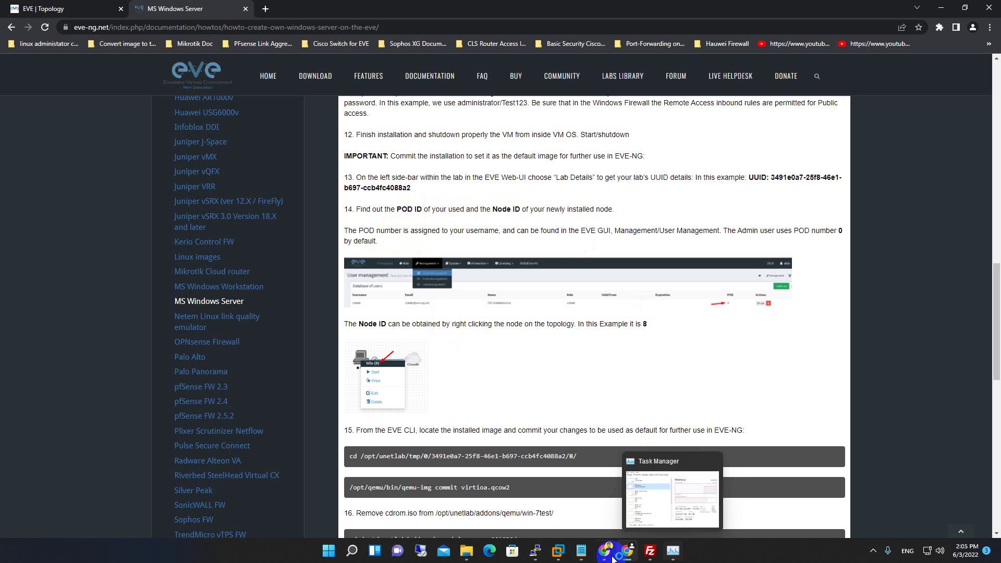
Switch back to the EVE | Topology tab and check the Winserver node's ID.
{"action": "left_click", "coordinate": [587, 554]}
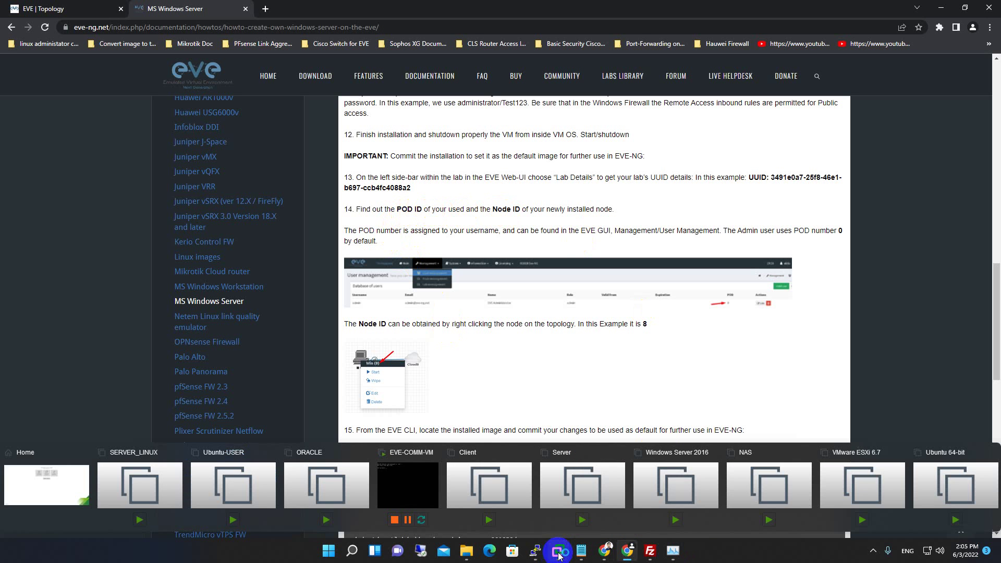
{"action": "left_click", "coordinate": [150, 99]}
{"action": "left_click", "coordinate": [70, 8]}
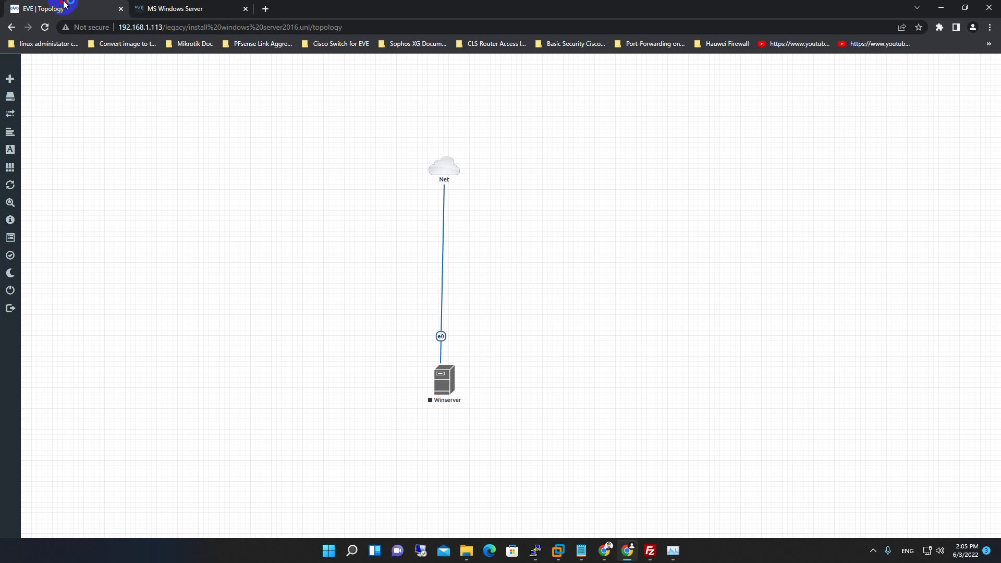
{"action": "left_click", "coordinate": [452, 399]}
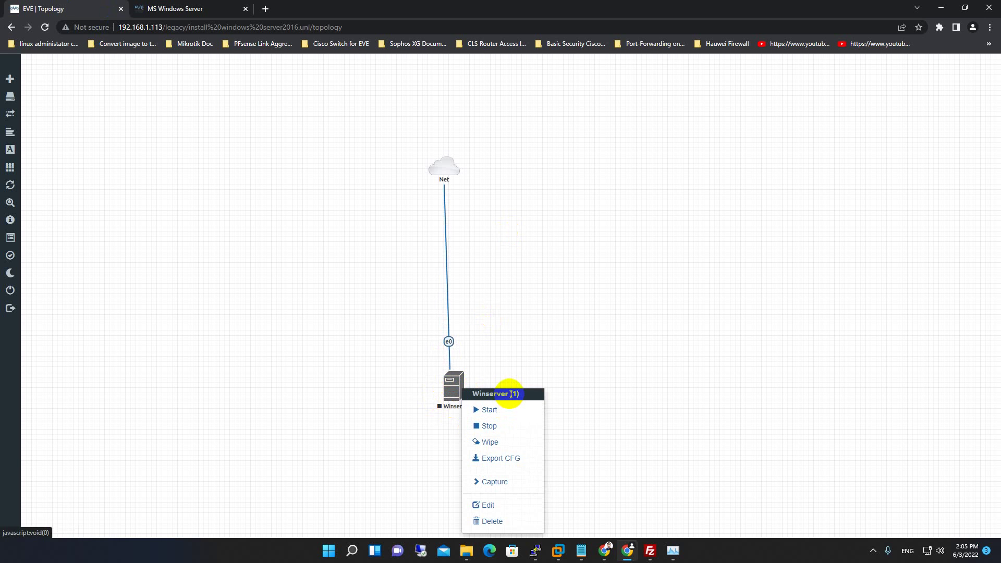
Close the lab and select install windows server2016.unl's UUID 1aa30a08-d525-4d05-8dd9-7d6698a899eb in File manager.
{"action": "left_click", "coordinate": [428, 372]}
{"action": "left_click", "coordinate": [11, 295]}
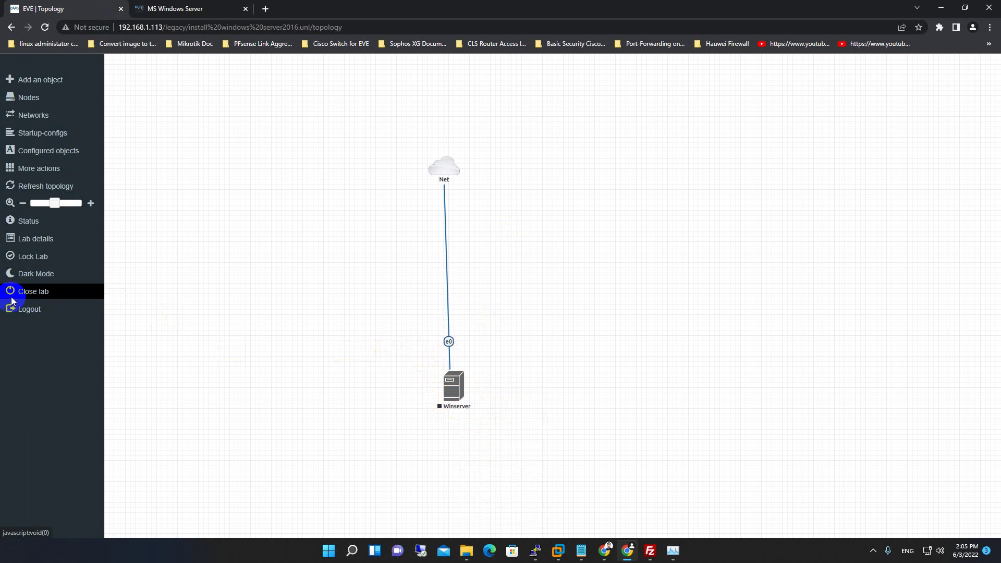
{"action": "left_click", "coordinate": [32, 295]}
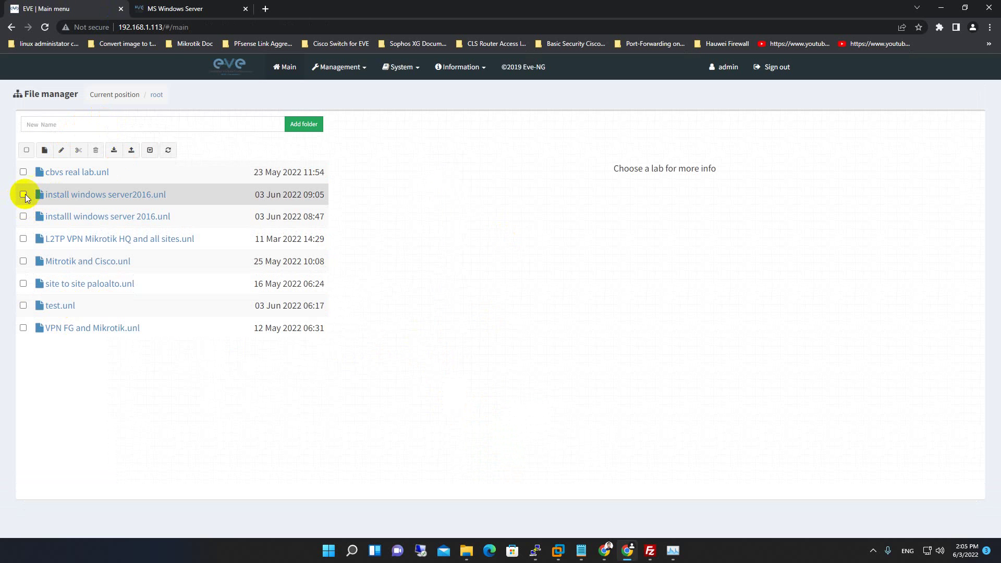
{"action": "left_click", "coordinate": [72, 197]}
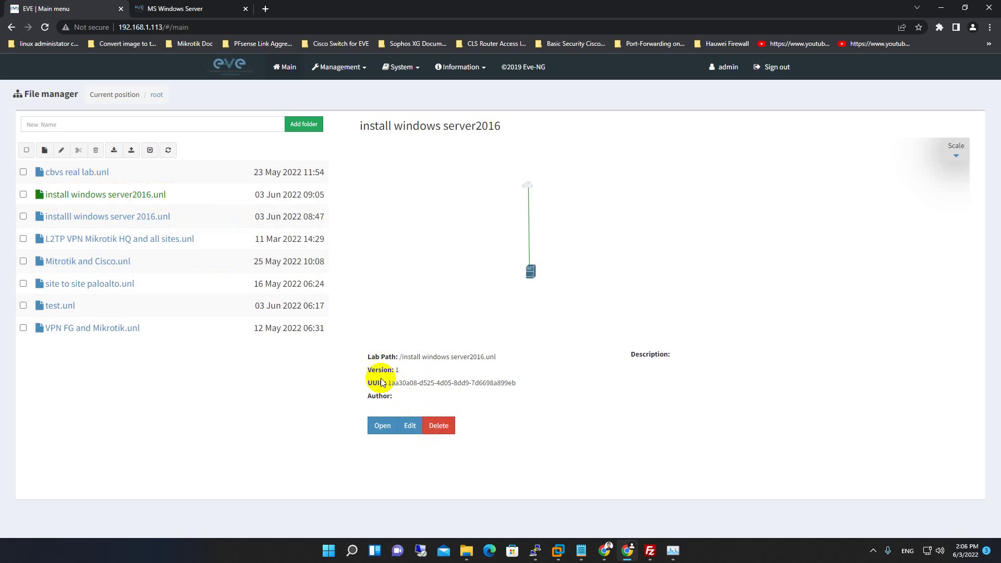
{"action": "left_click_drag", "start_coordinate": [388, 382], "coordinate": [523, 386]}
{"action": "key", "text": "ctrl+c"}
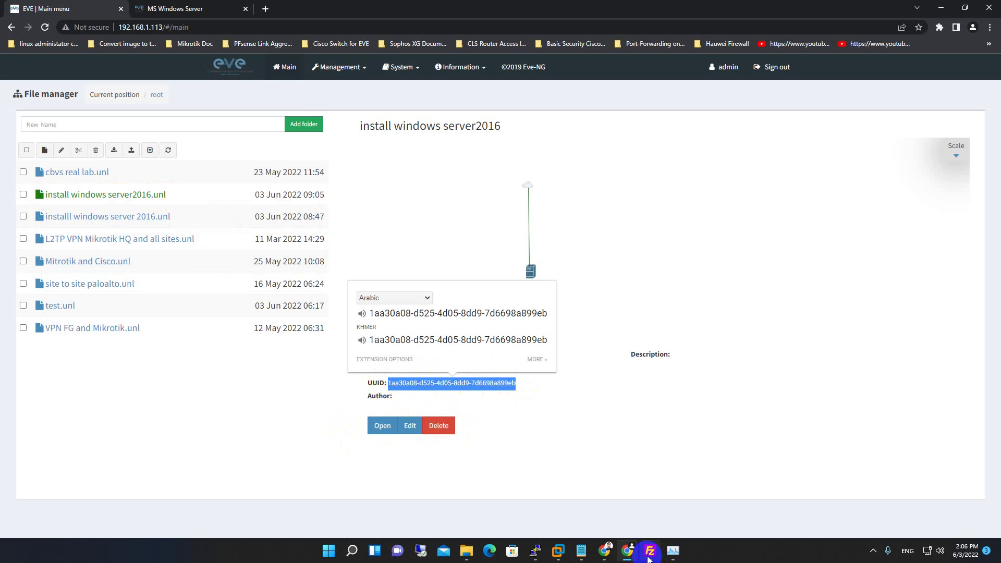
{"action": "left_click", "coordinate": [615, 492]}
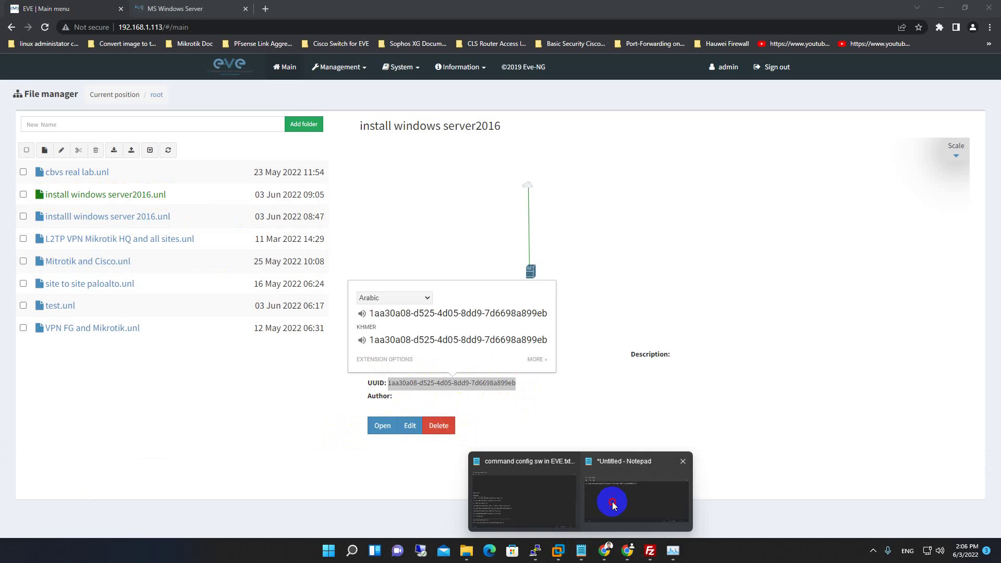
Swap the old GUID in the cd path for the pasted lab UUID 1aa30a08-d525-4d05-8dd9-7d6698a899eb.
{"action": "left_click_drag", "start_coordinate": [521, 381], "coordinate": [493, 378]}
{"action": "left_click_drag", "start_coordinate": [562, 375], "coordinate": [340, 374]}
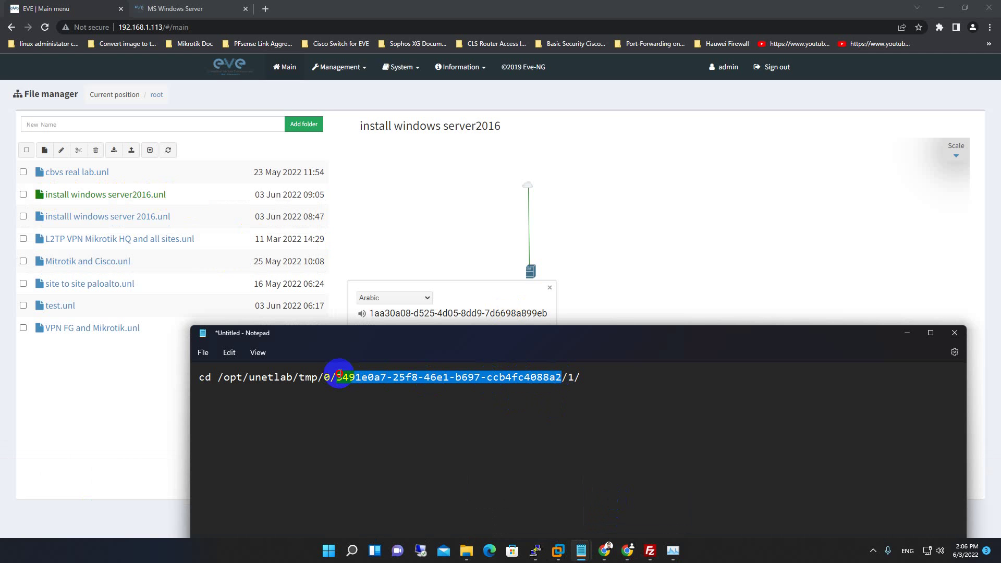
{"action": "key", "text": "BackSpace"}
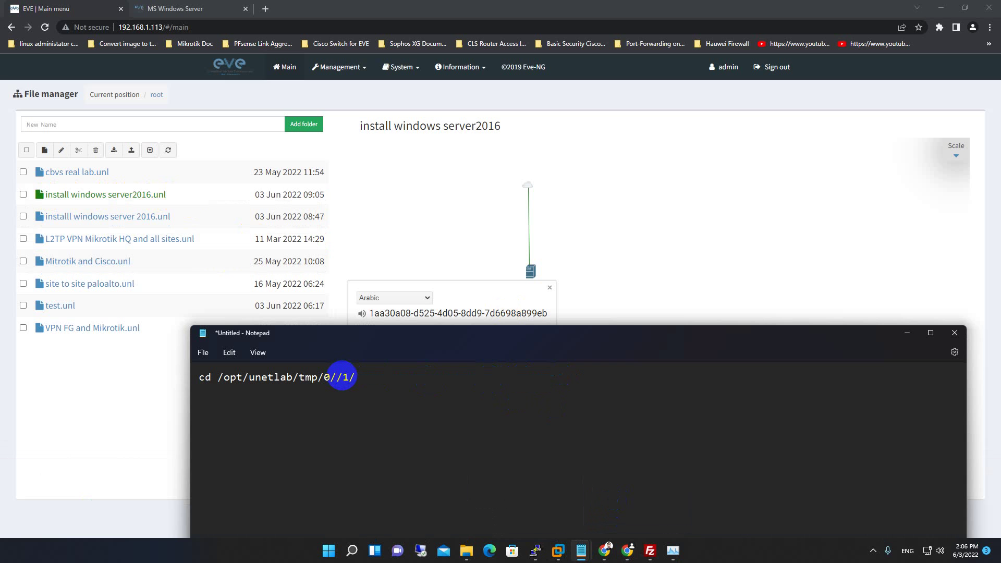
{"action": "key", "text": "ctrl+v"}
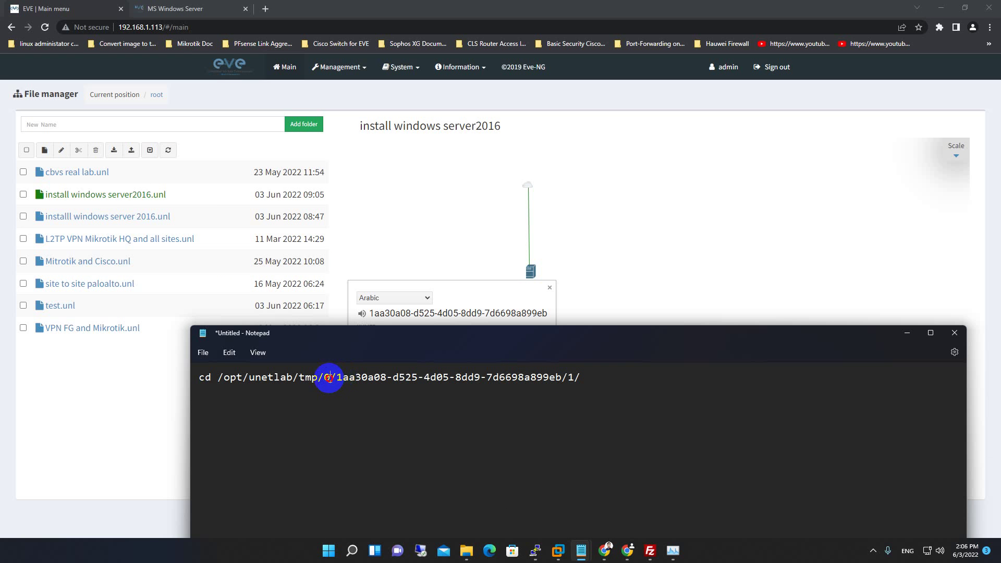
{"action": "left_click", "coordinate": [349, 69]}
{"action": "left_click", "coordinate": [348, 70]}
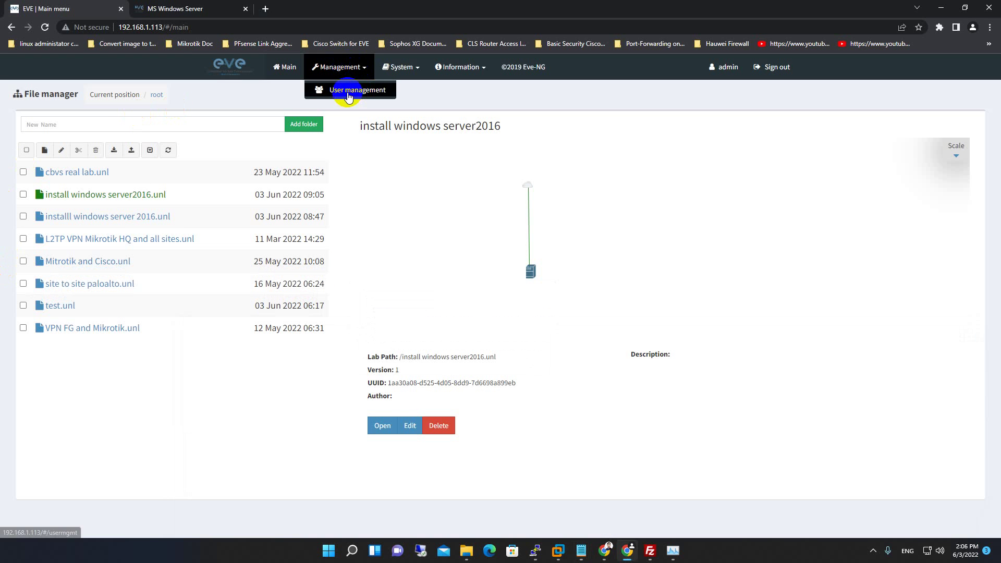
Verify that the admin user's POD value is 0 under Management > User management, then minimize Chrome.
{"action": "left_click", "coordinate": [348, 93]}
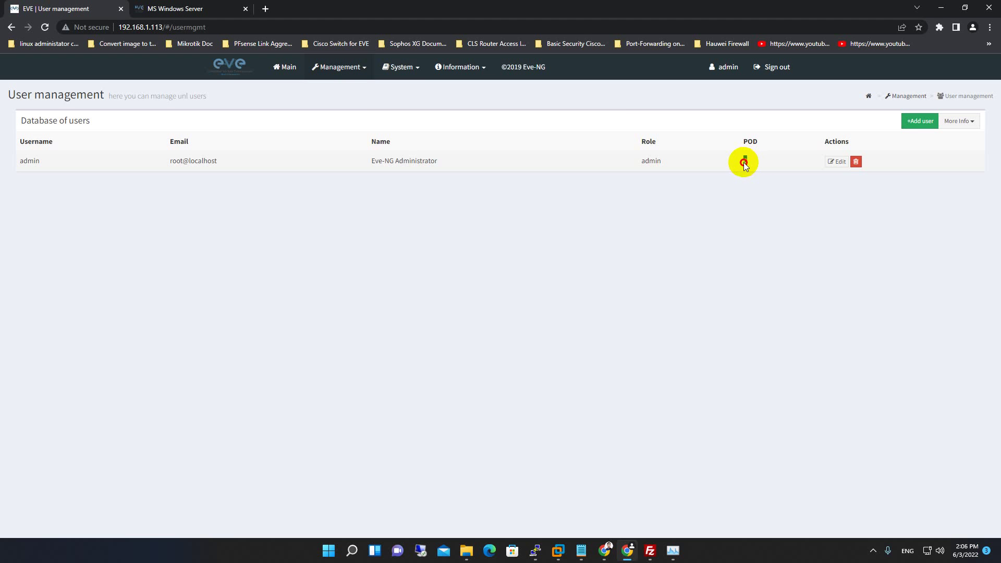
{"action": "double_click", "coordinate": [743, 161]}
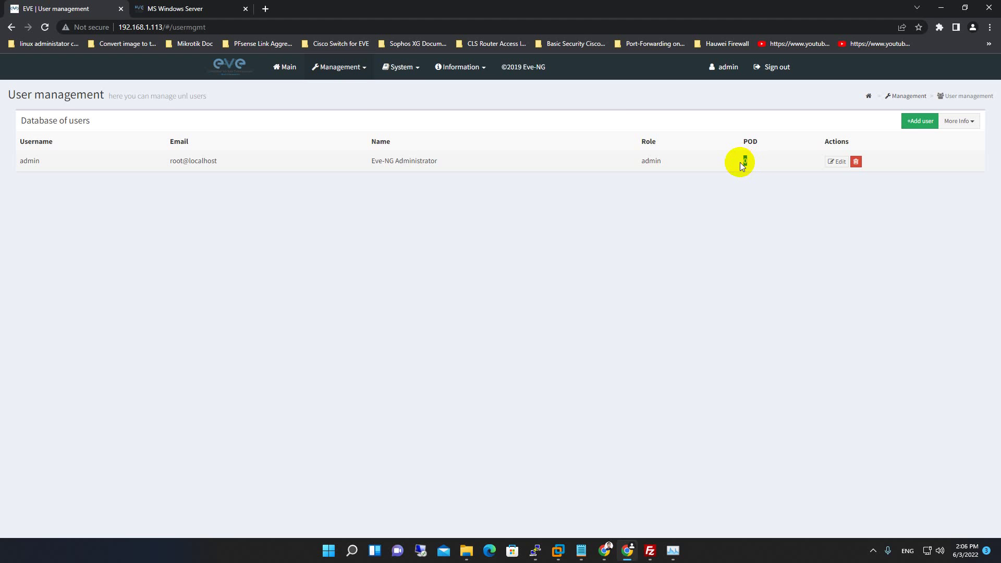
{"action": "left_click", "coordinate": [944, 8]}
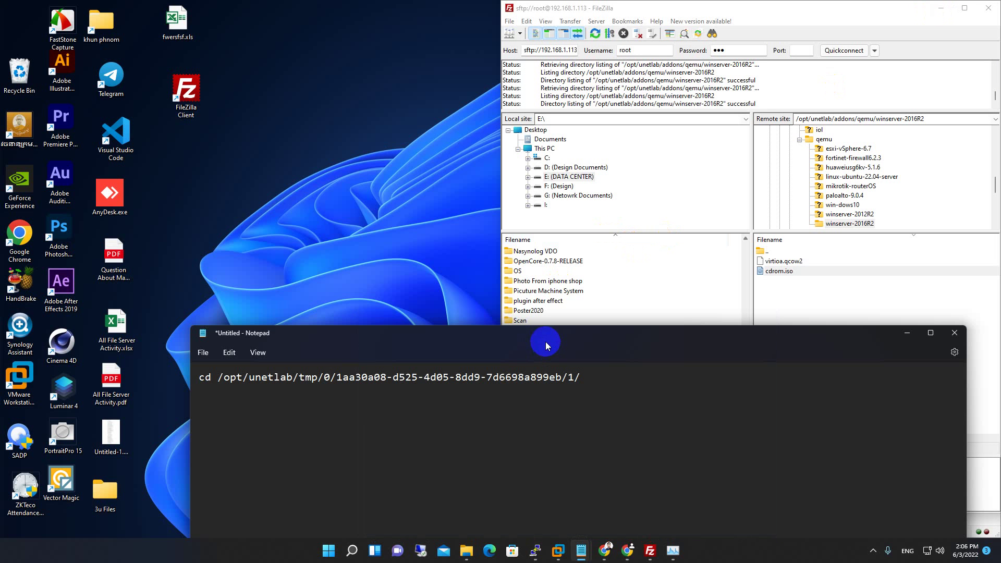
Check the lab UUID in Notepad, copy the whole cd command line, and bring up PuTTY.
{"action": "left_click_drag", "start_coordinate": [511, 342], "coordinate": [635, 168]}
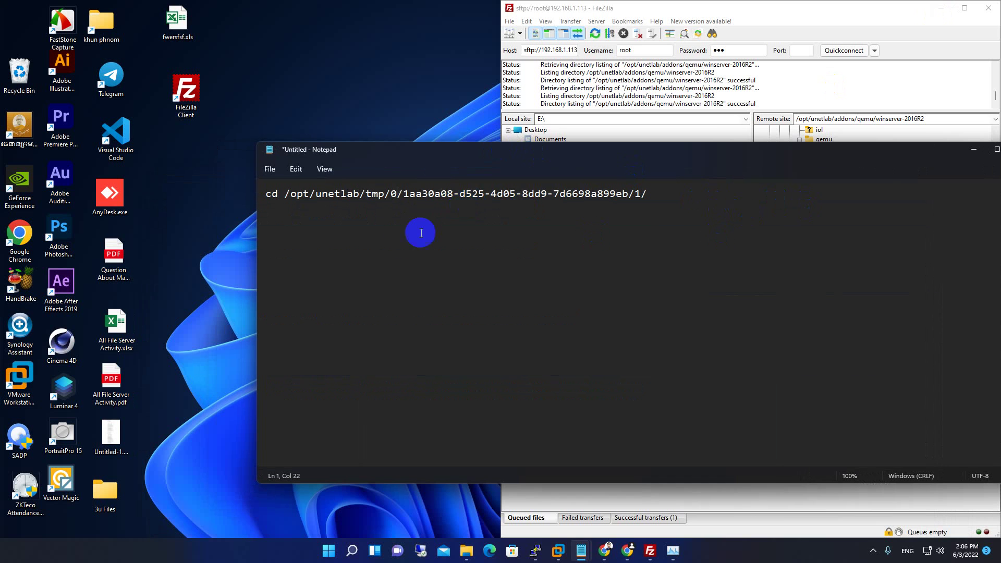
{"action": "left_click_drag", "start_coordinate": [672, 194], "coordinate": [255, 184]}
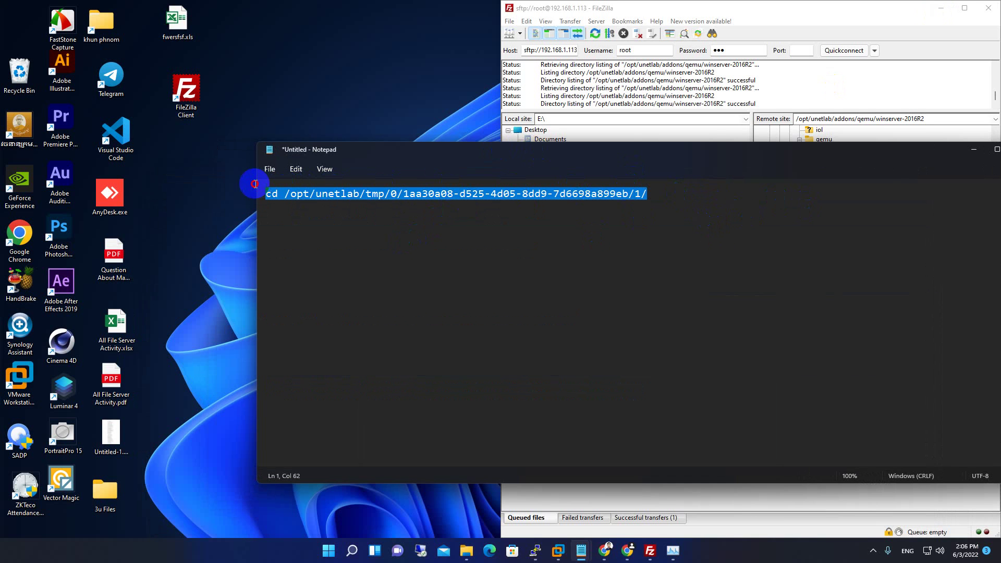
{"action": "double_click", "coordinate": [405, 194]}
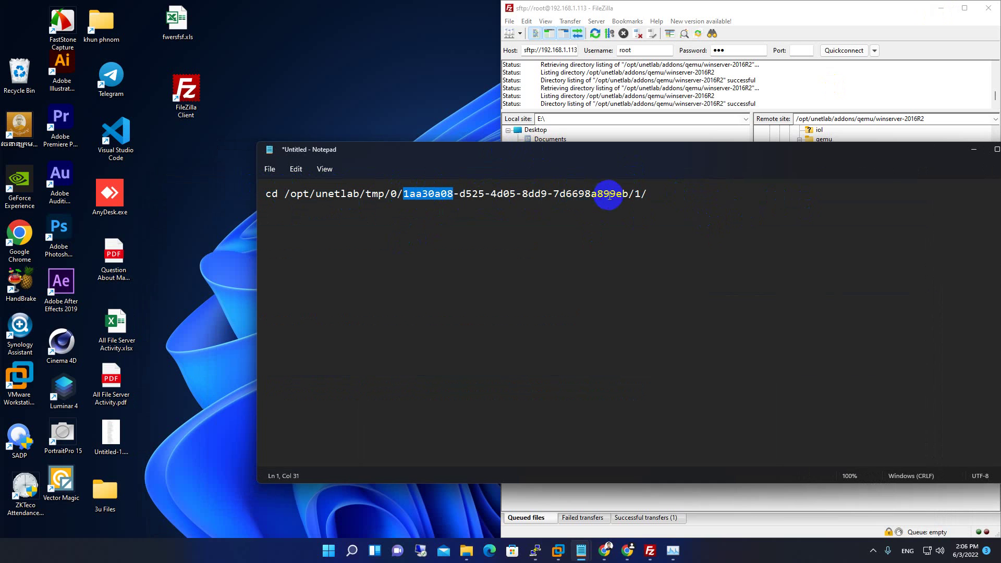
{"action": "left_click_drag", "start_coordinate": [628, 191], "coordinate": [415, 195]}
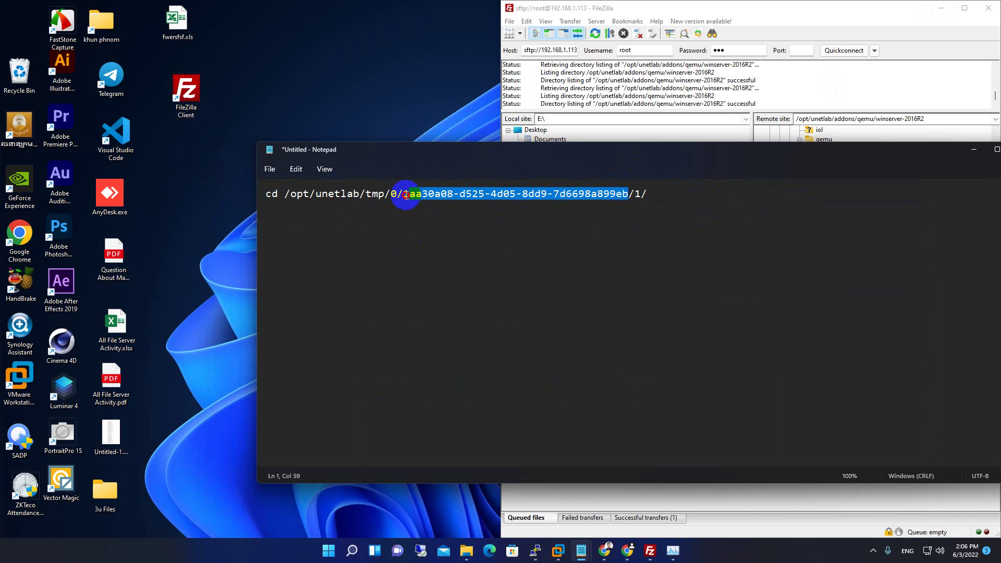
{"action": "left_click", "coordinate": [673, 196]}
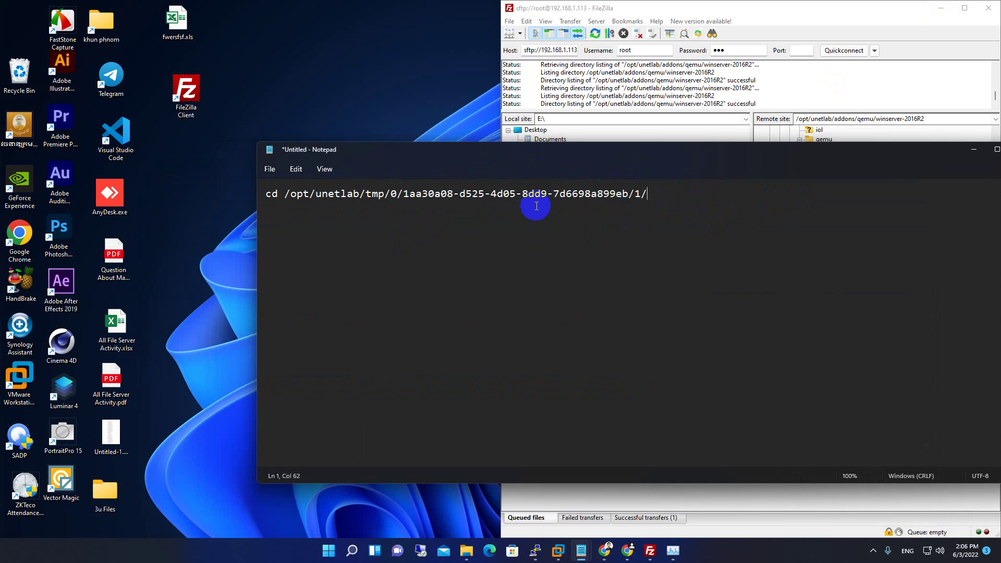
{"action": "left_click_drag", "start_coordinate": [670, 193], "coordinate": [267, 192]}
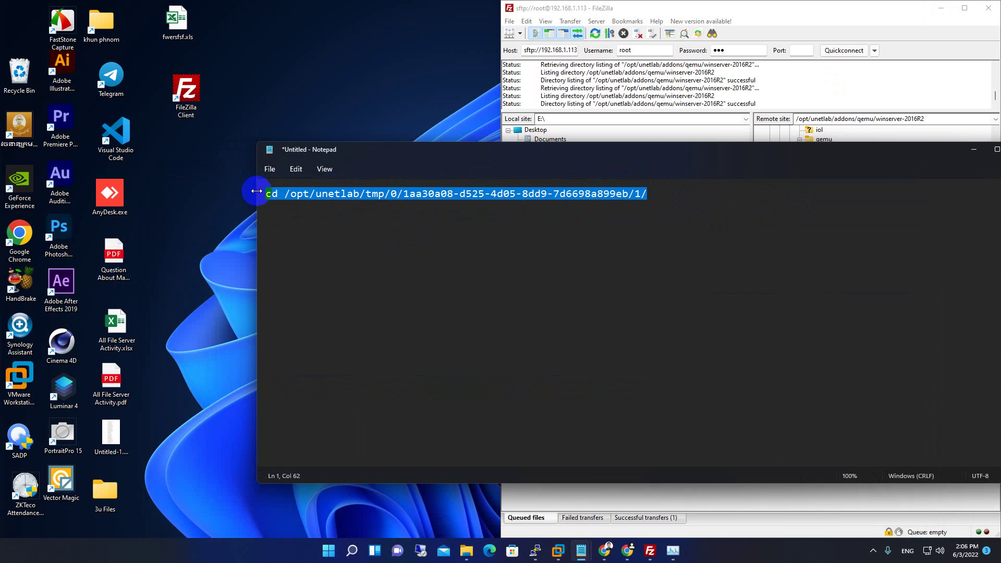
{"action": "left_click", "coordinate": [536, 547]}
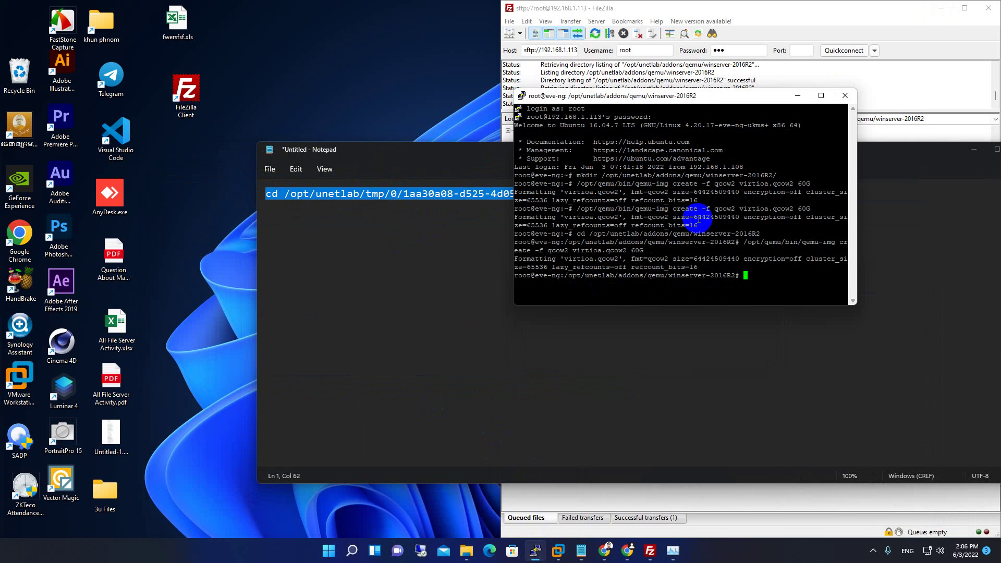
Show the 'MS Windows Server' guide in Chrome, scrolled down to step 15's commit commands.
{"action": "left_click_drag", "start_coordinate": [677, 100], "coordinate": [464, 96]}
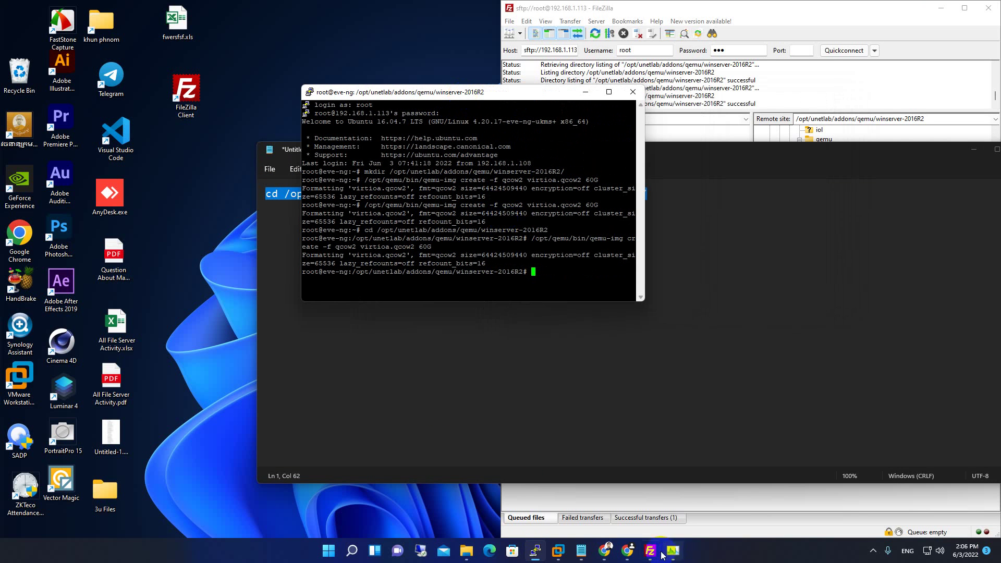
{"action": "left_click", "coordinate": [605, 551]}
{"action": "left_click", "coordinate": [941, 8]}
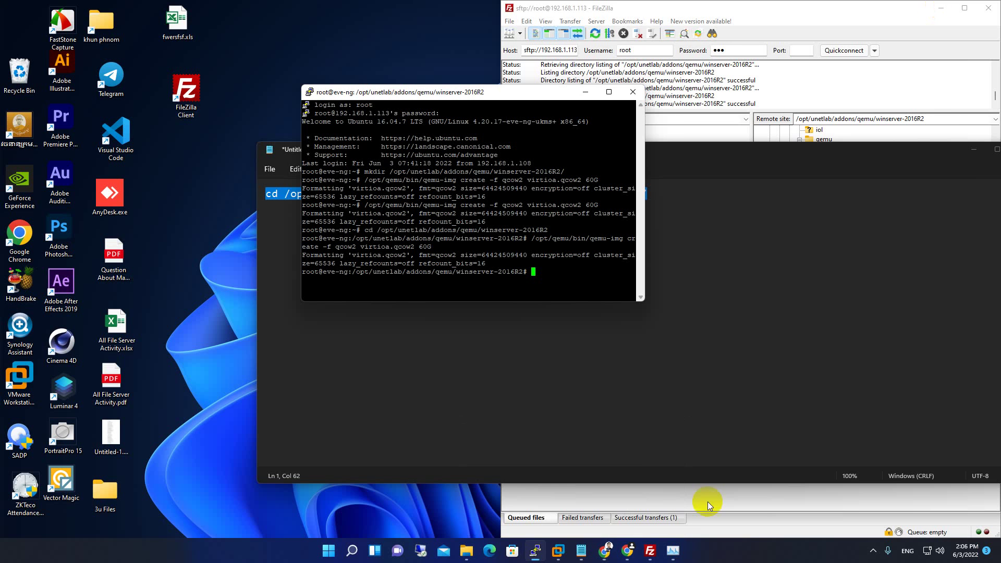
{"action": "left_click", "coordinate": [628, 553]}
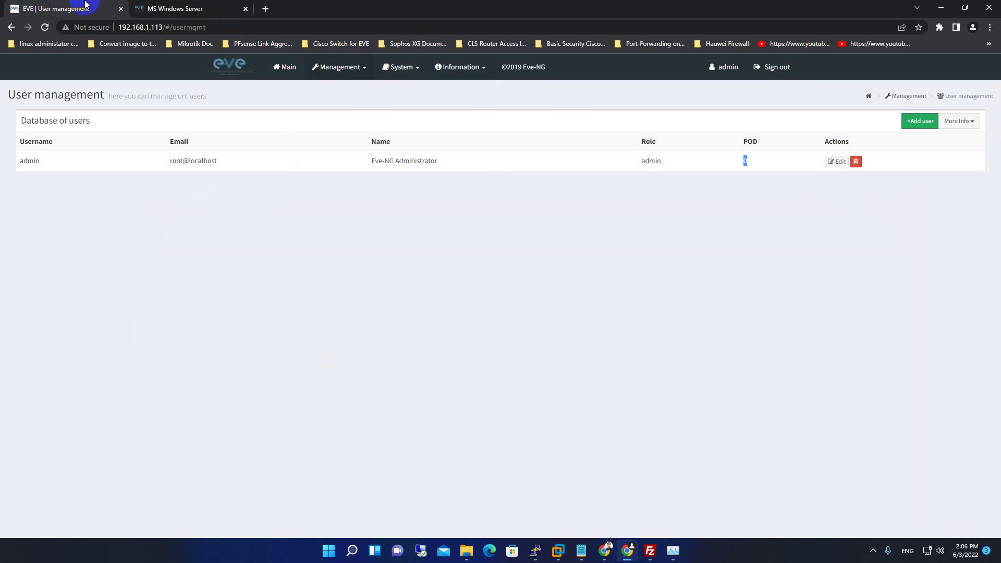
{"action": "key", "text": "ctrl+Tab"}
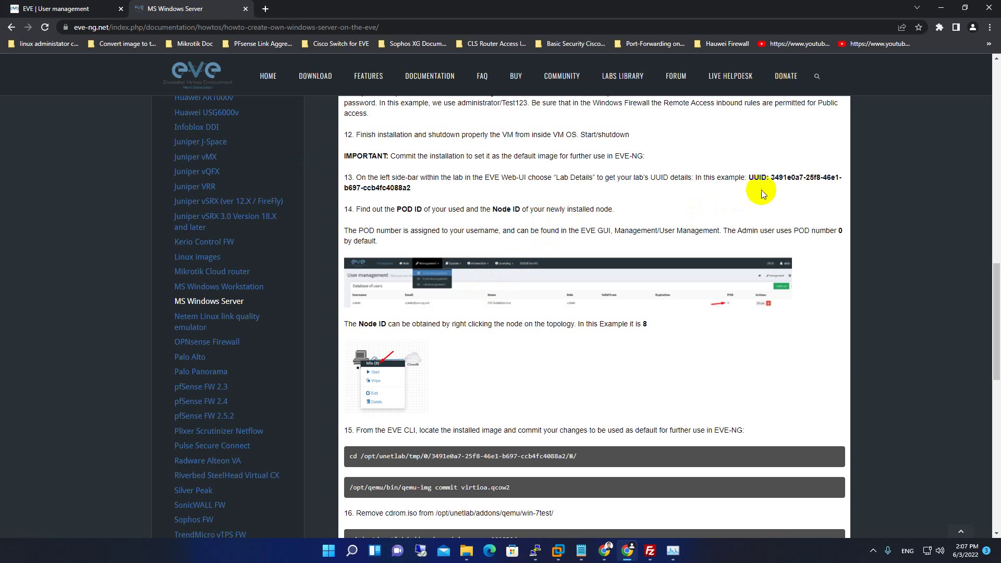
{"action": "scroll", "coordinate": [611, 355], "scroll_direction": "down", "scroll_amount": 5}
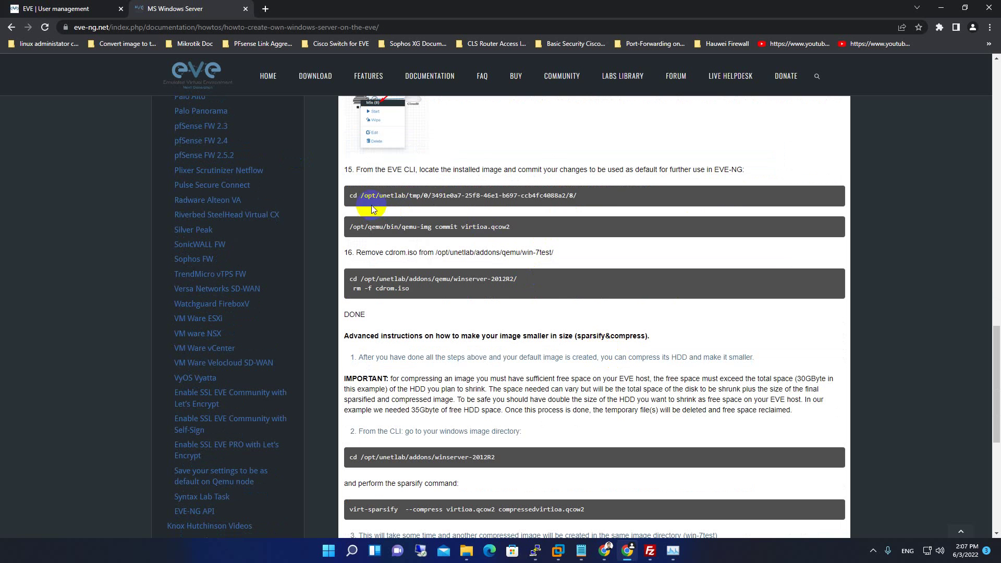
Place the PuTTY terminal to the right of the guide, ready at its prompt.
{"action": "left_click", "coordinate": [535, 550]}
{"action": "left_click_drag", "start_coordinate": [436, 94], "coordinate": [805, 148]}
{"action": "left_click", "coordinate": [908, 330]}
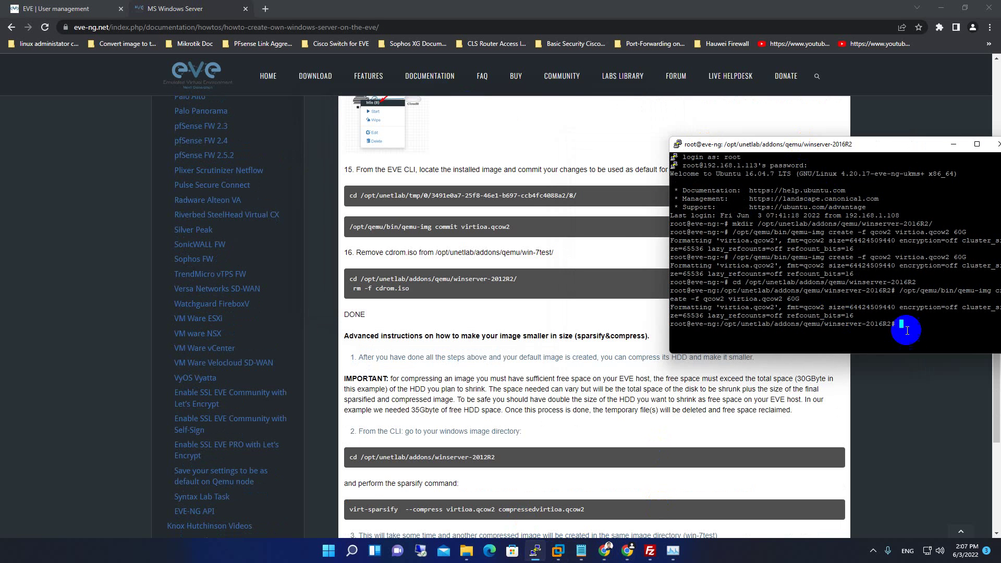
Paste and run the cd into /opt/unetlab/tmp/0/1aa30a08-d525-4d05-8dd9-7d6698a899eb/1, resizing the terminal beside the guide.
{"action": "right_click", "coordinate": [907, 330]}
{"action": "key", "text": "Return"}
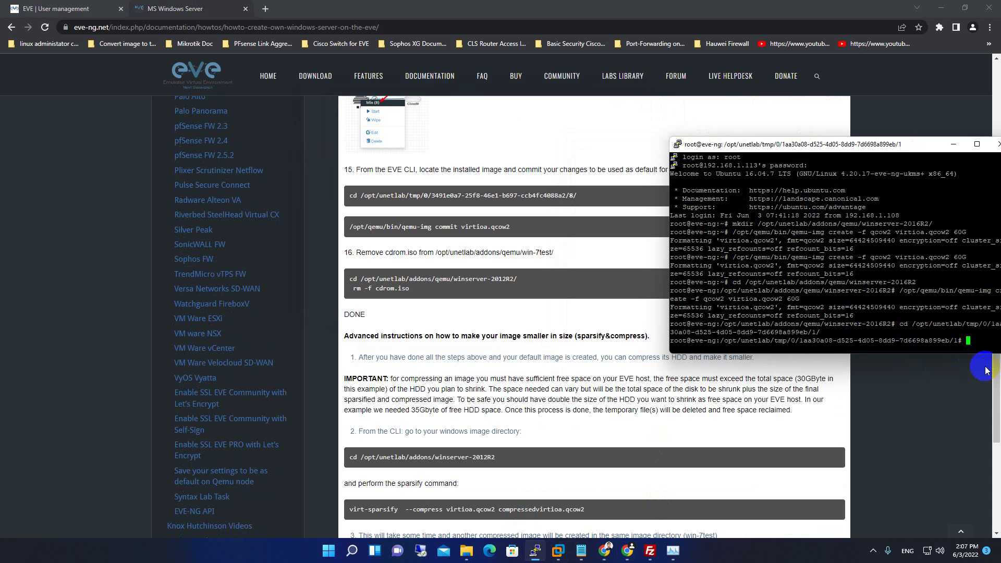
{"action": "left_click_drag", "start_coordinate": [820, 146], "coordinate": [747, 72]}
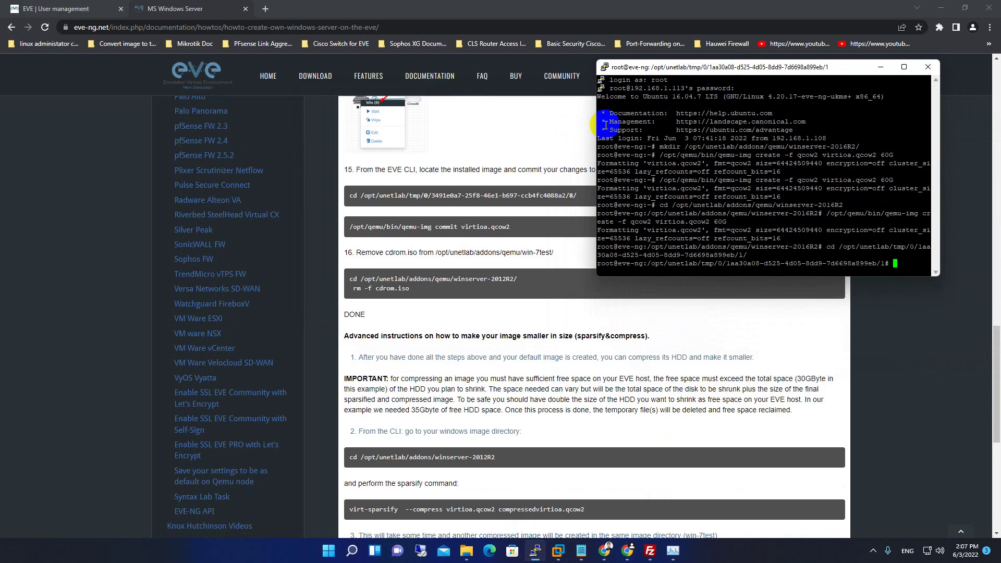
{"action": "left_click", "coordinate": [519, 228]}
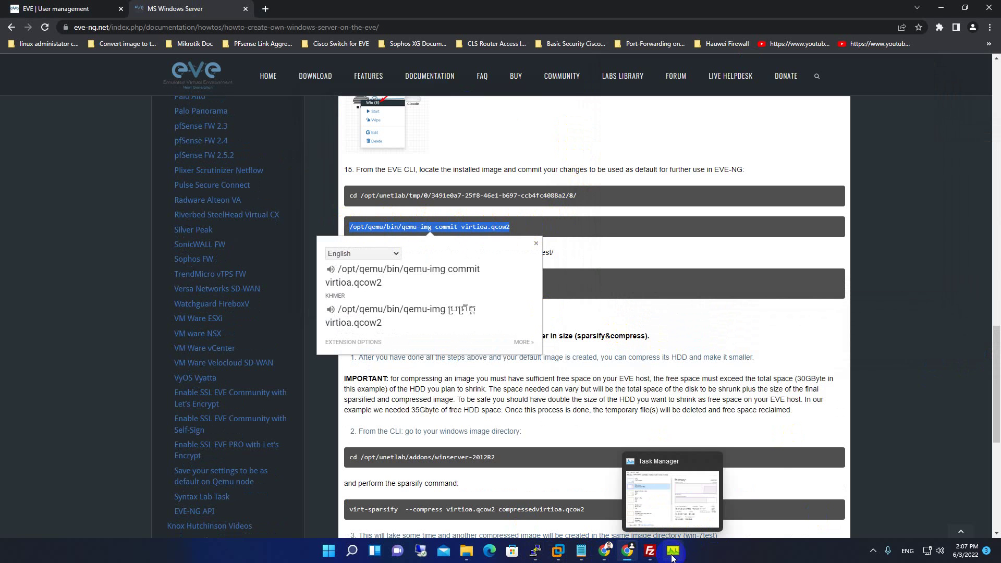
{"action": "left_click", "coordinate": [535, 550]}
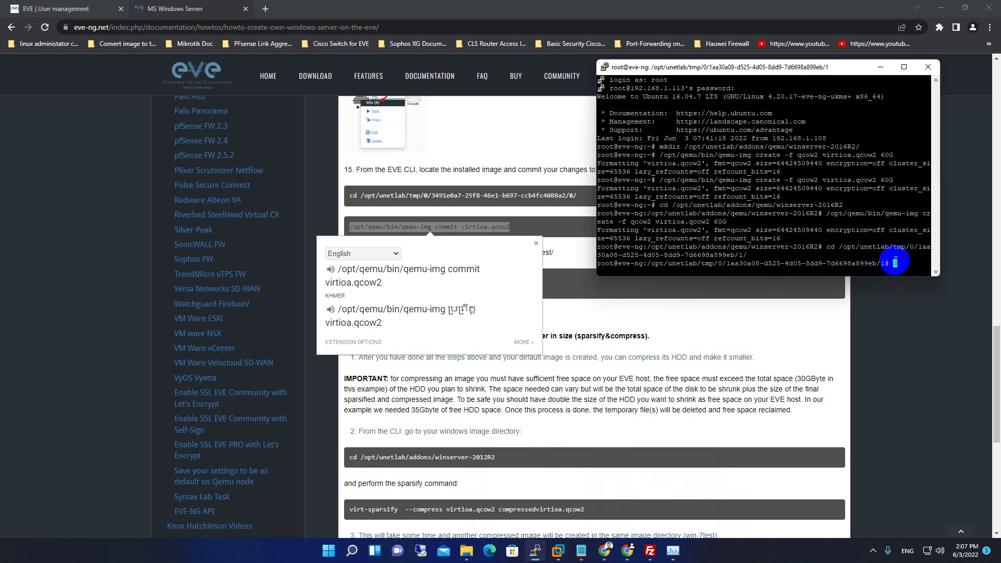
{"action": "left_click_drag", "start_coordinate": [772, 60], "coordinate": [637, 86]}
{"action": "left_click_drag", "start_coordinate": [598, 183], "coordinate": [326, 183]}
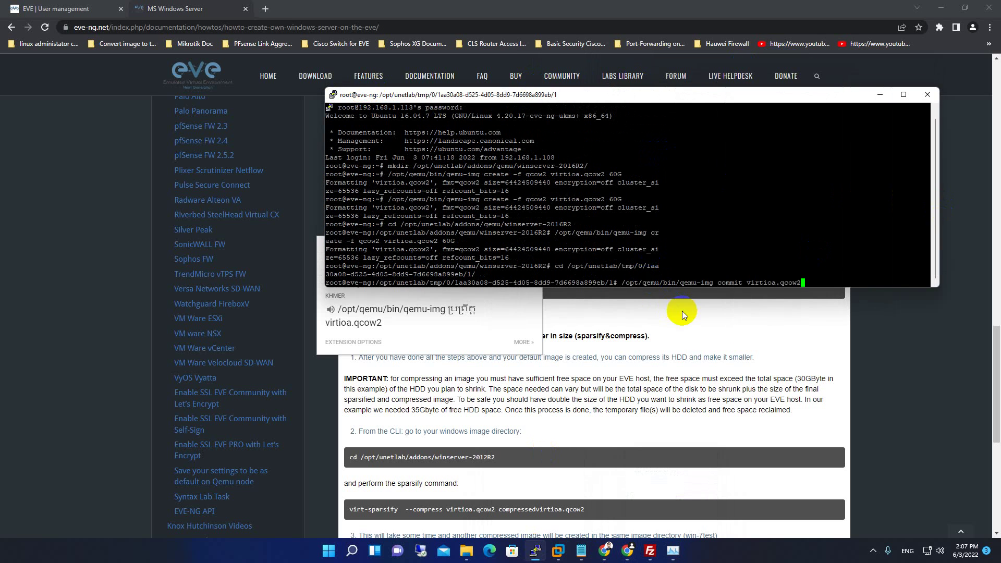
Run /opt/qemu/bin/qemu-img commit virtioa.qcow2 and scroll back through the terminal output.
{"action": "key", "text": "Return"}
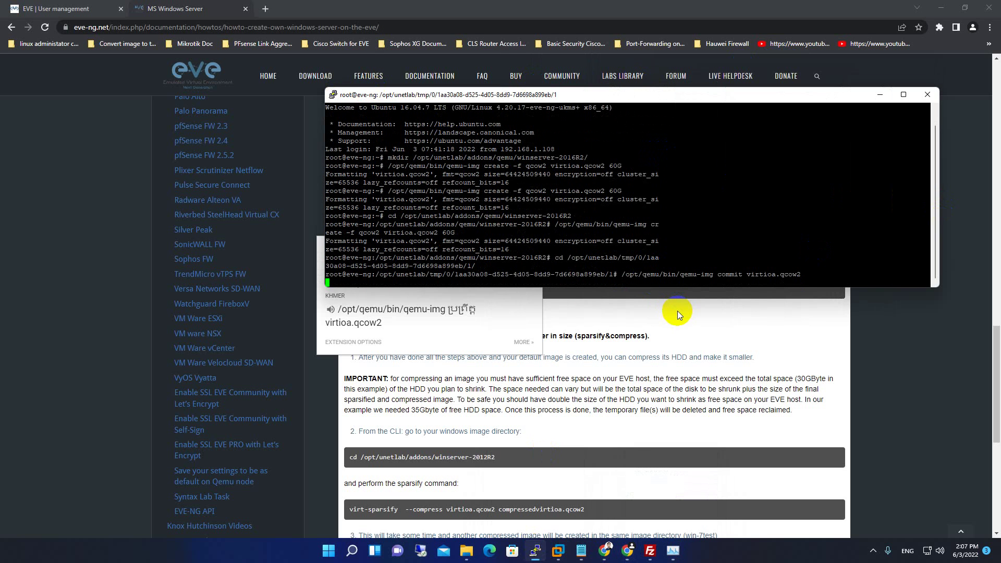
{"action": "left_click_drag", "start_coordinate": [495, 97], "coordinate": [701, 91]}
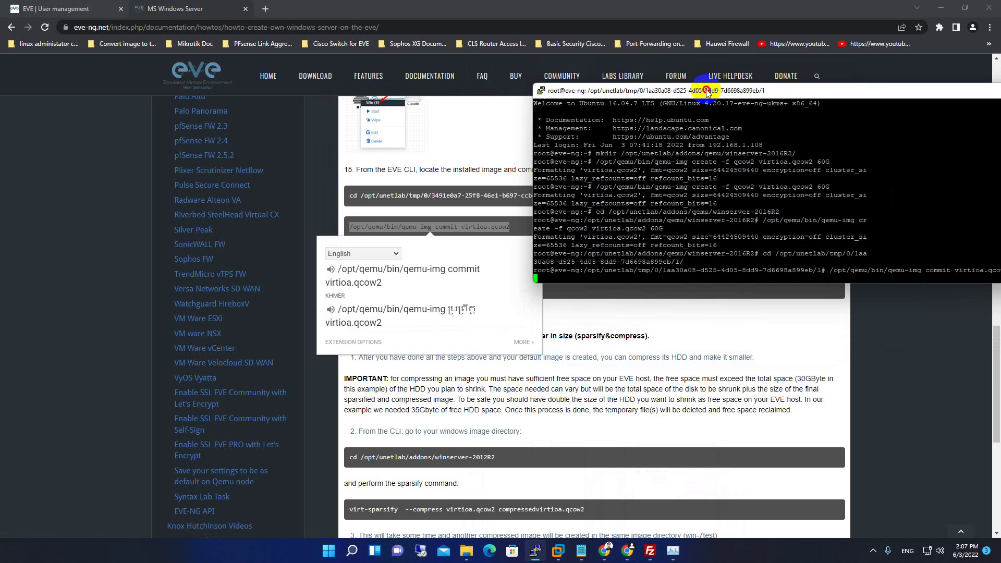
{"action": "left_click", "coordinate": [663, 324]}
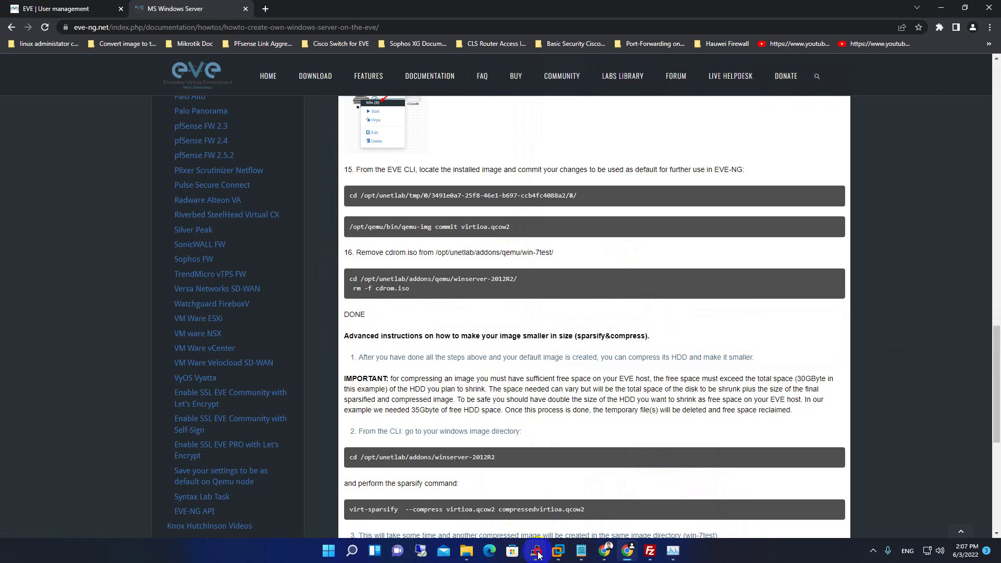
{"action": "left_click", "coordinate": [539, 555]}
{"action": "left_click_drag", "start_coordinate": [648, 26], "coordinate": [318, 43]}
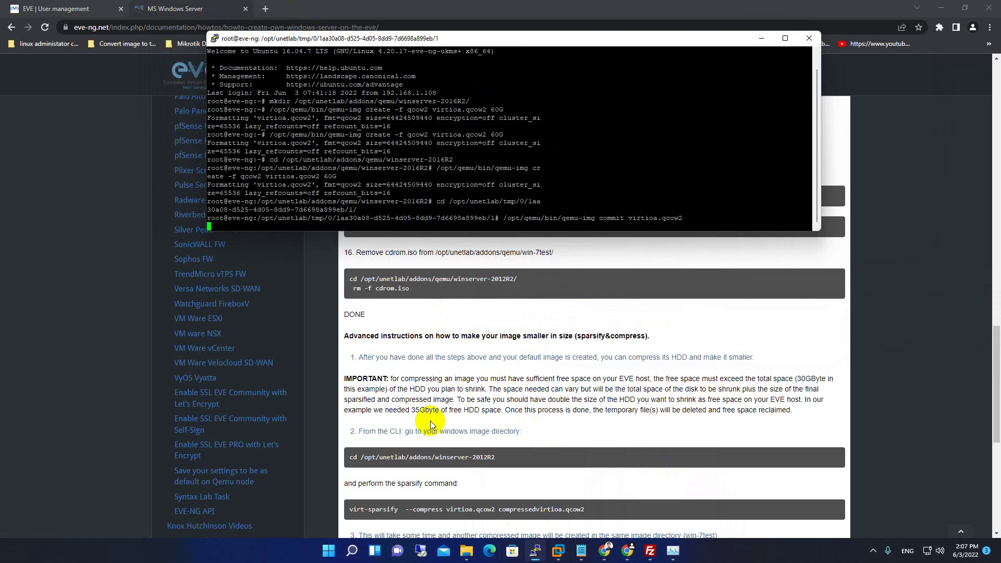
{"action": "scroll", "coordinate": [462, 250], "scroll_direction": "up", "scroll_amount": 1}
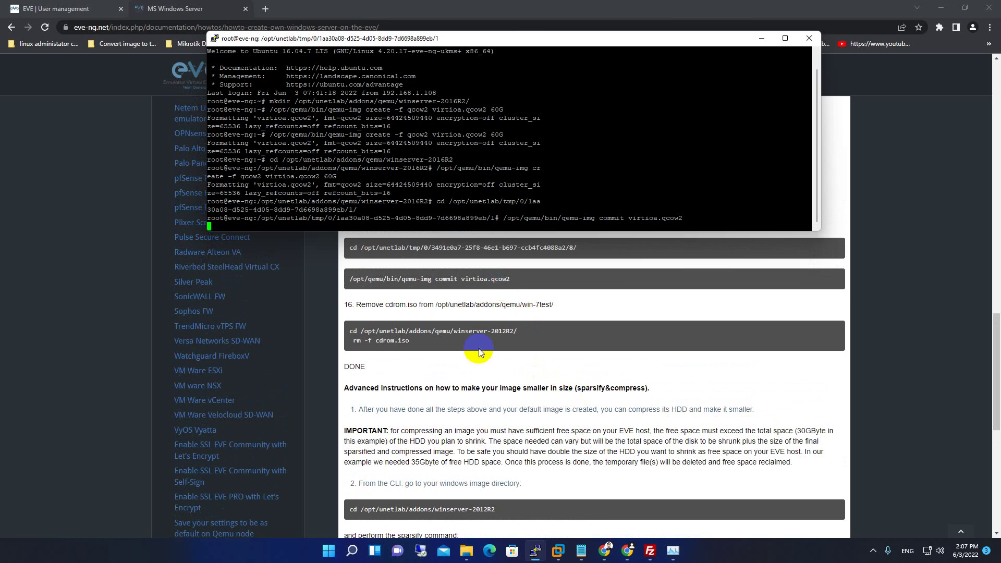
{"action": "scroll", "coordinate": [479, 352], "scroll_direction": "up", "scroll_amount": 1}
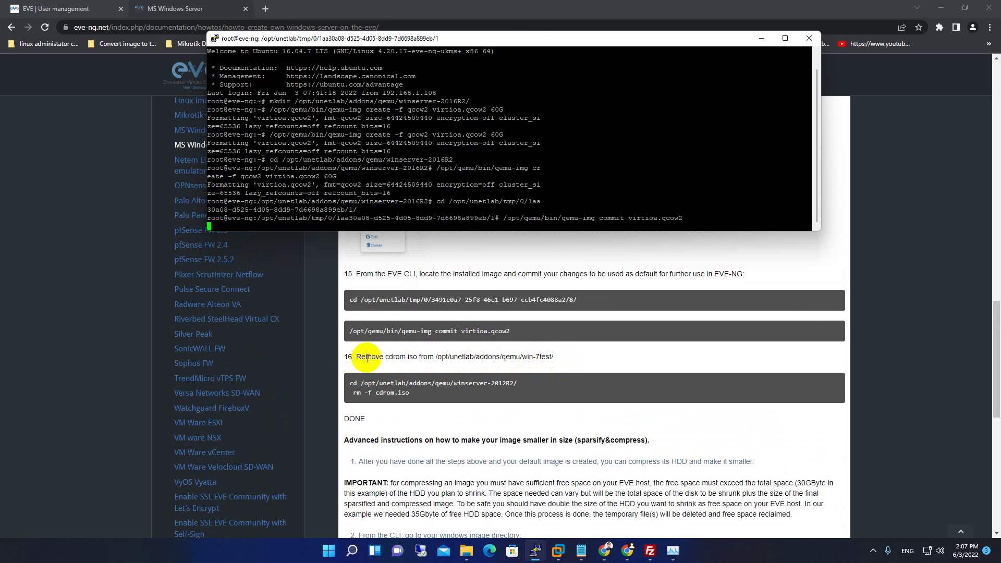
Check that FileZilla's winserver-2016R2 folder lists virtioa.qcow2 and cdrom.iso, then return to PuTTY.
{"action": "left_click", "coordinate": [650, 553]}
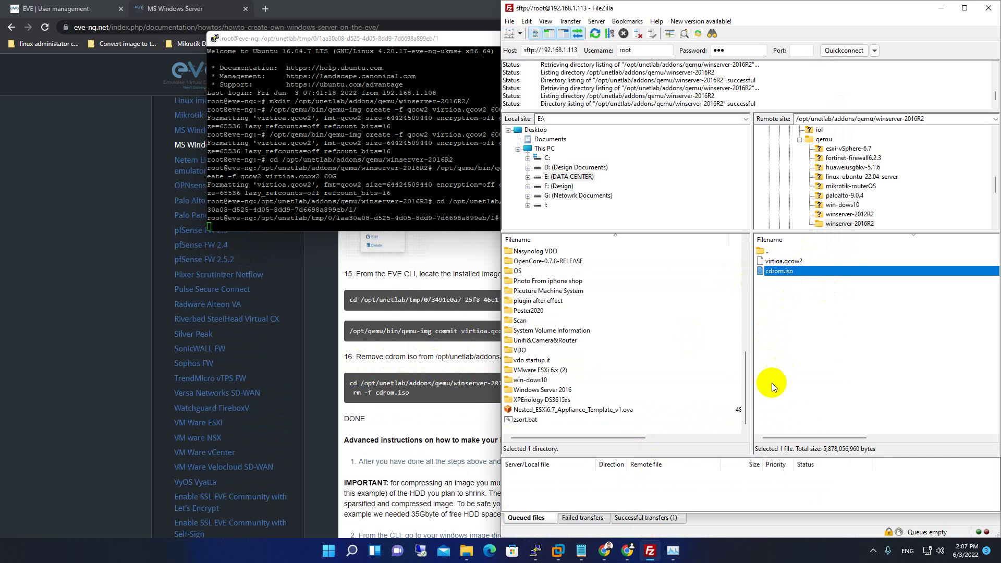
{"action": "left_click", "coordinate": [338, 38]}
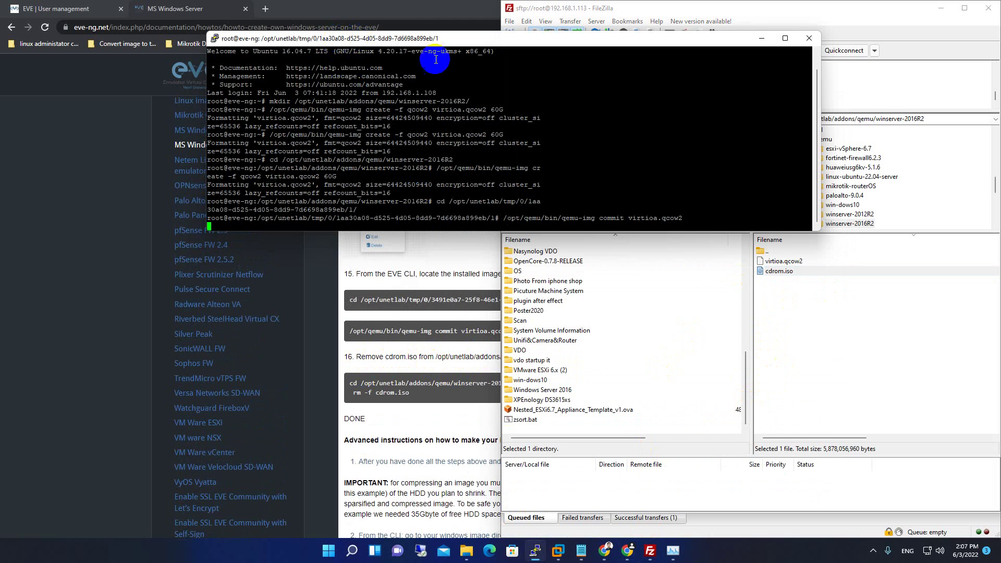